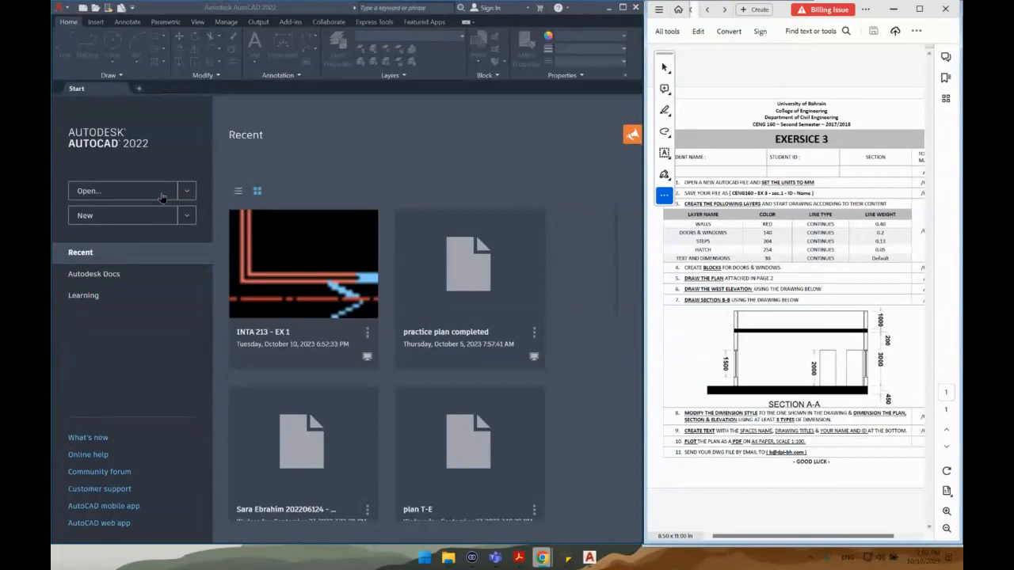
# Create a new drawing and turn off the drawing grid
pyautogui.click(124, 220)
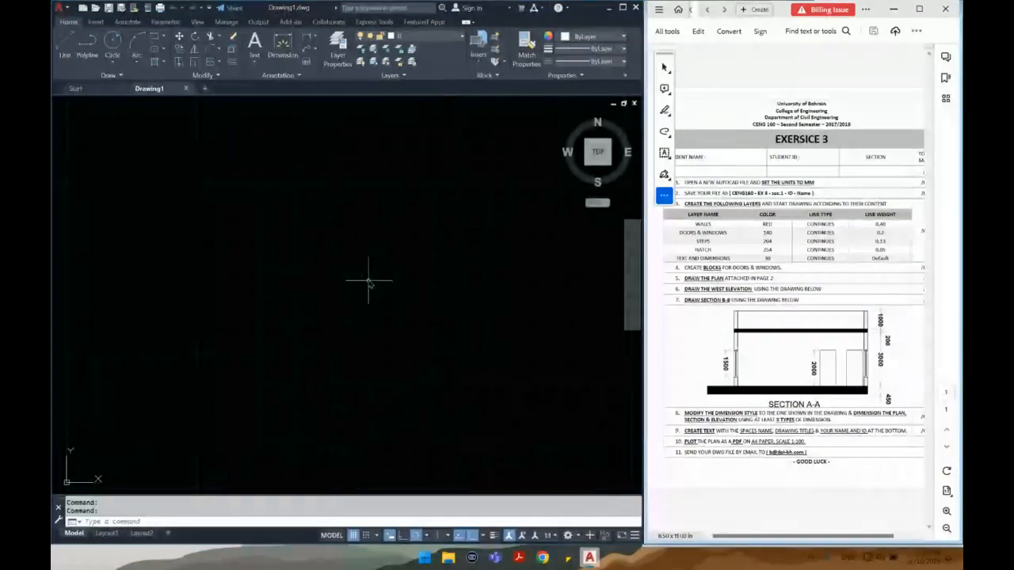
pyautogui.click(352, 535)
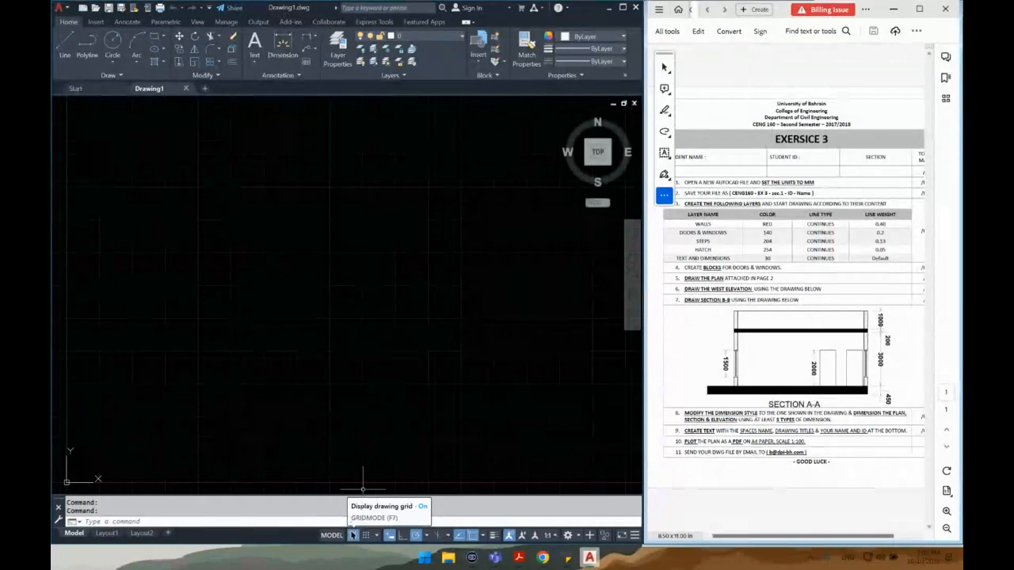
pyautogui.click(352, 536)
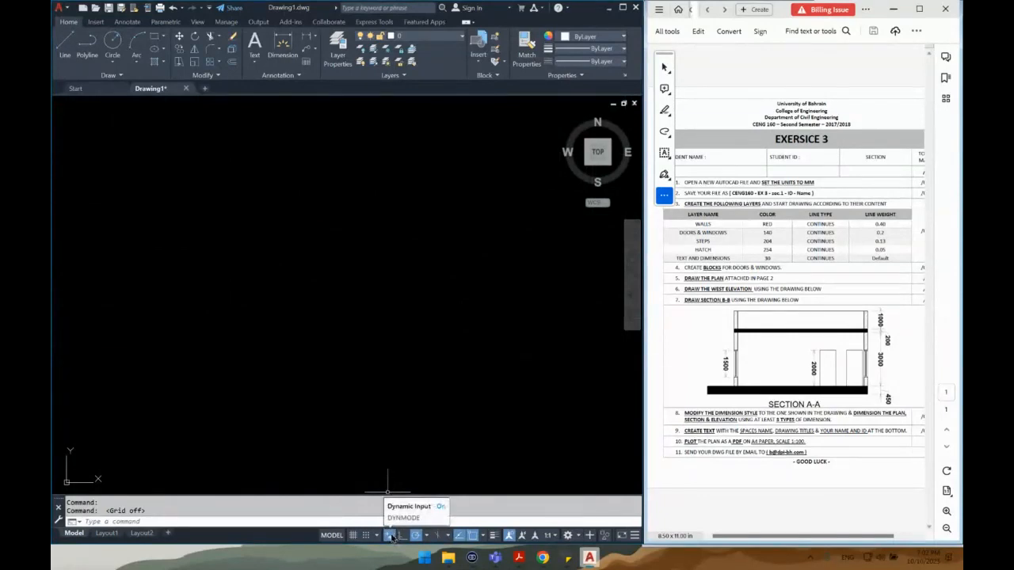
# Try entering a trial line's length of 457 with dynamic input off, cancel the line, and switch dynamic input back on
pyautogui.click(390, 536)
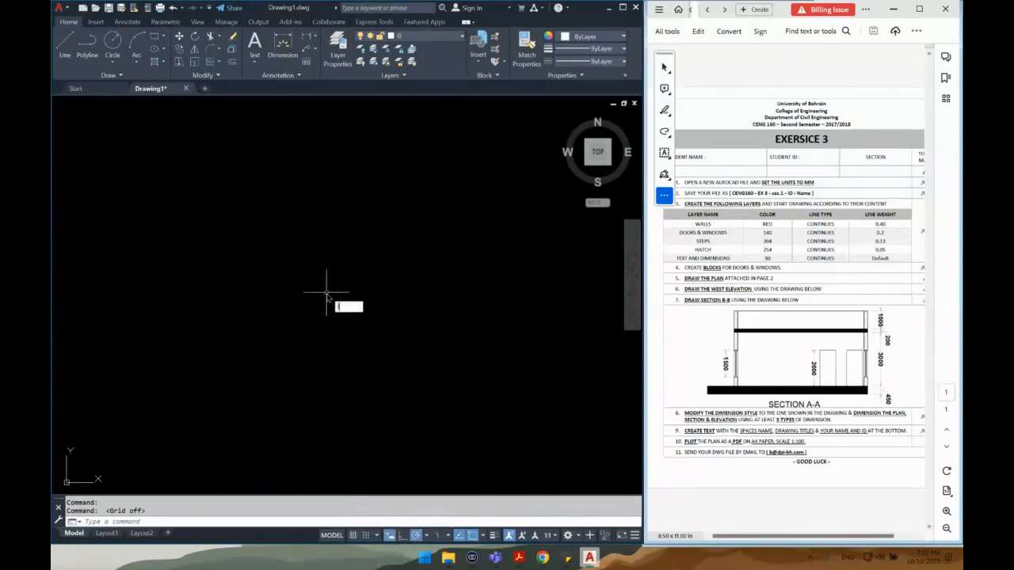
pyautogui.press('Return')
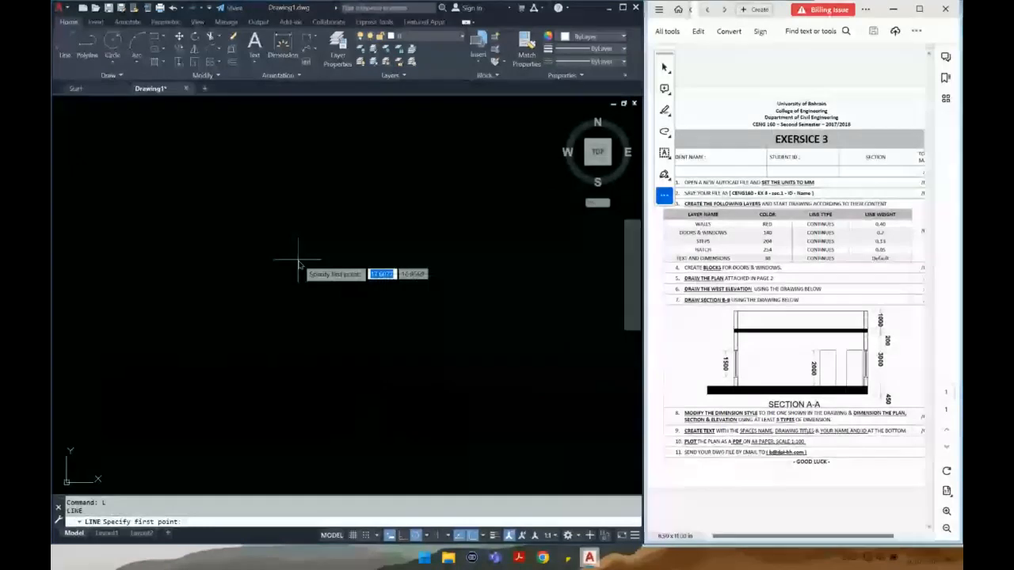
pyautogui.click(297, 265)
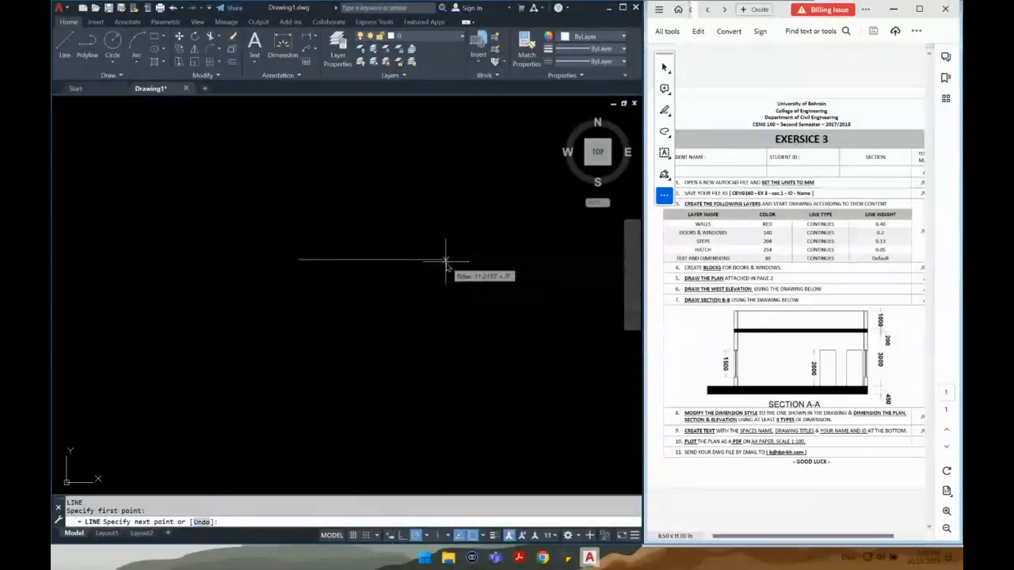
pyautogui.write('457')
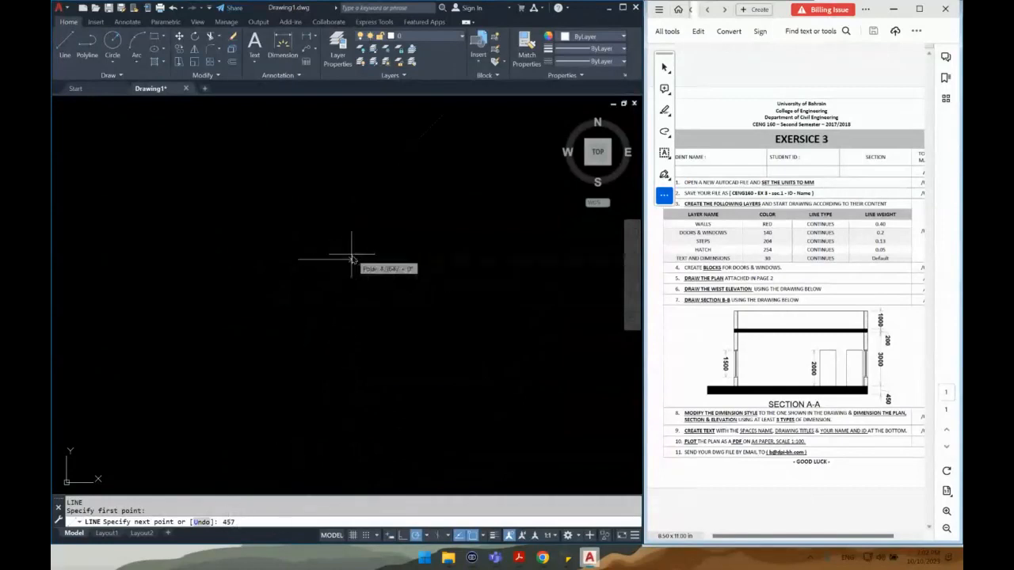
pyautogui.press('Escape')
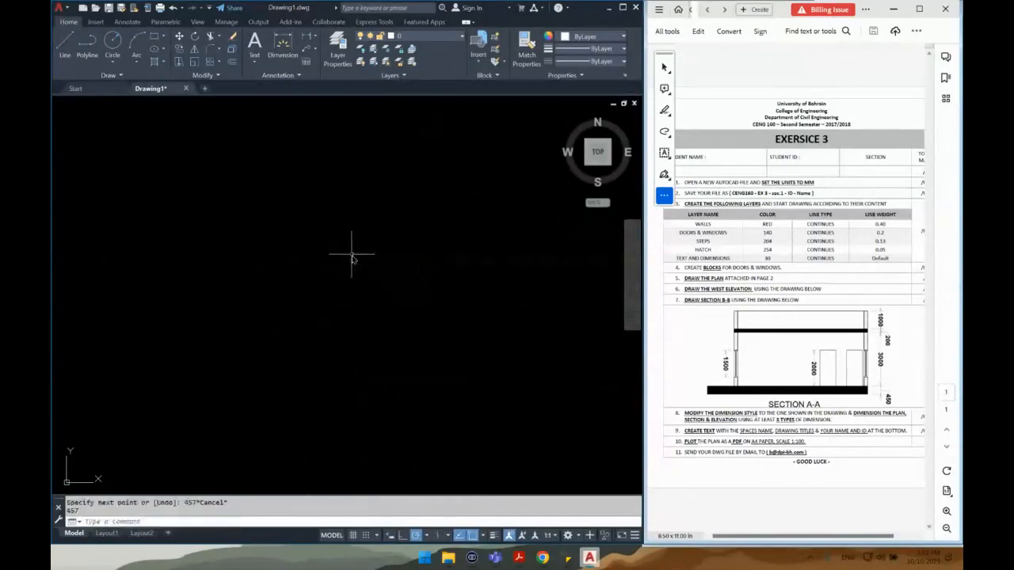
pyautogui.write('LTS')
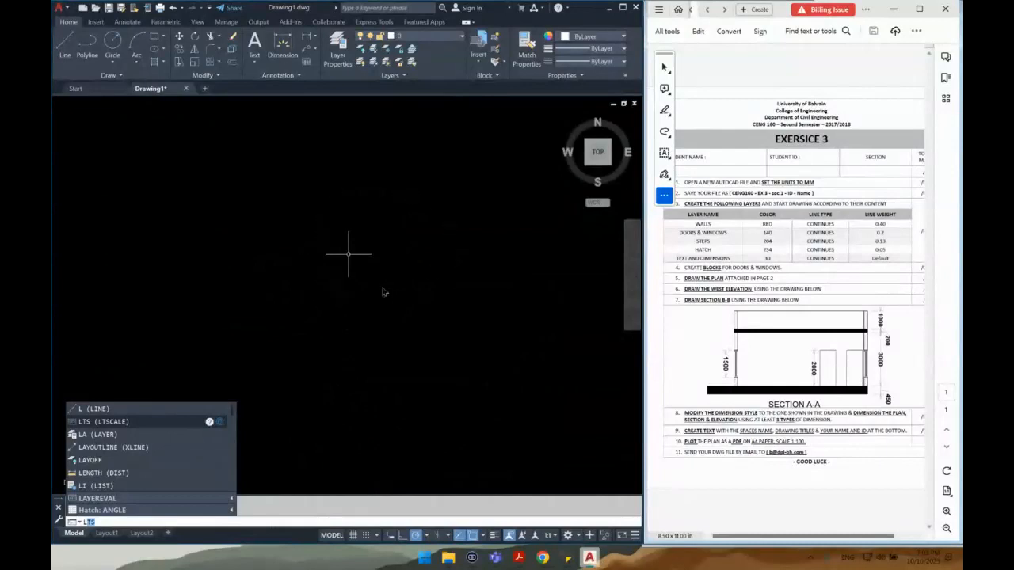
pyautogui.click(390, 536)
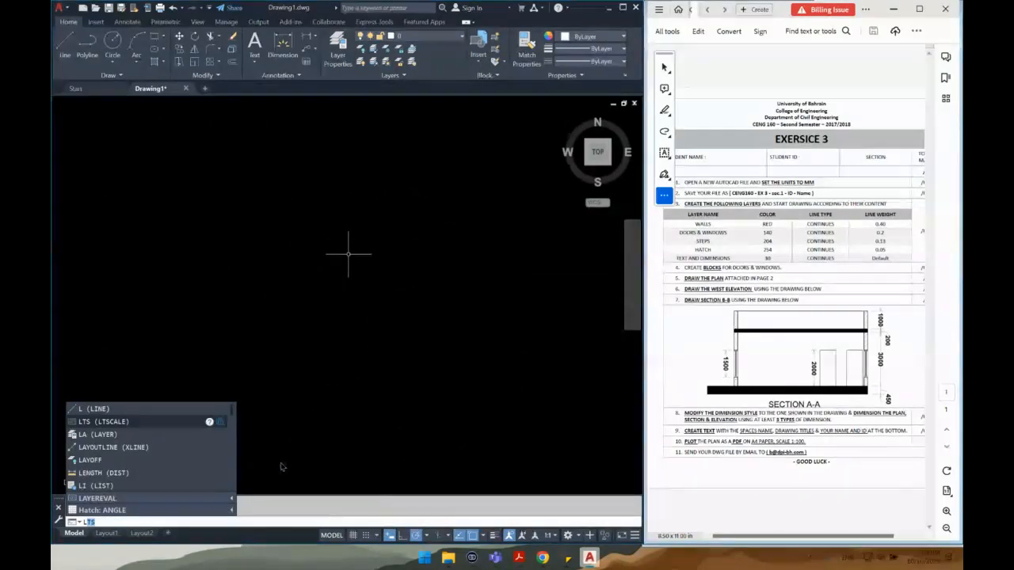
# Try Ortho mode and polar tracking on a trial line, view the polar angle options, and cancel the line
pyautogui.click(119, 409)
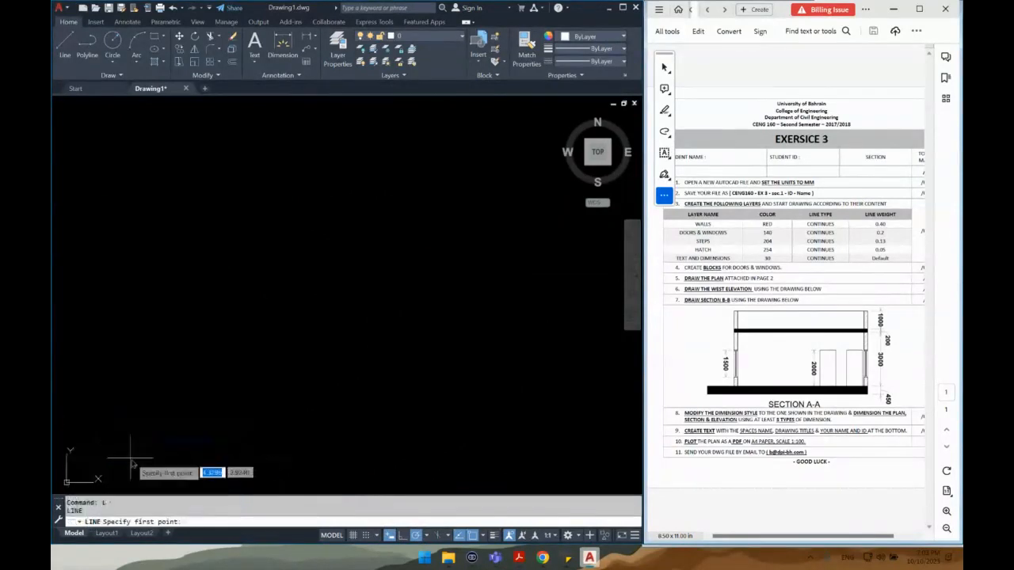
pyautogui.click(331, 271)
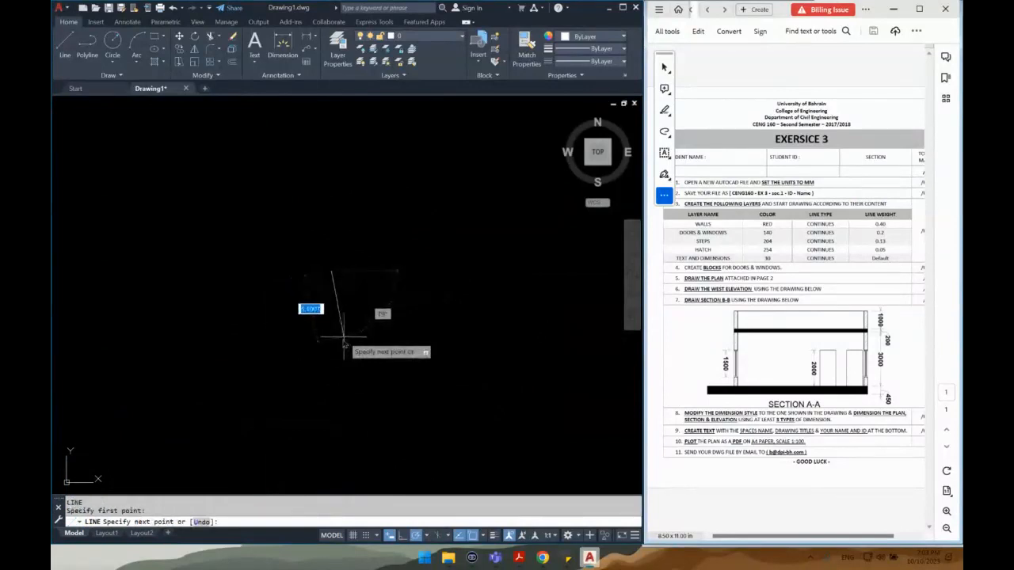
pyautogui.press('F8')
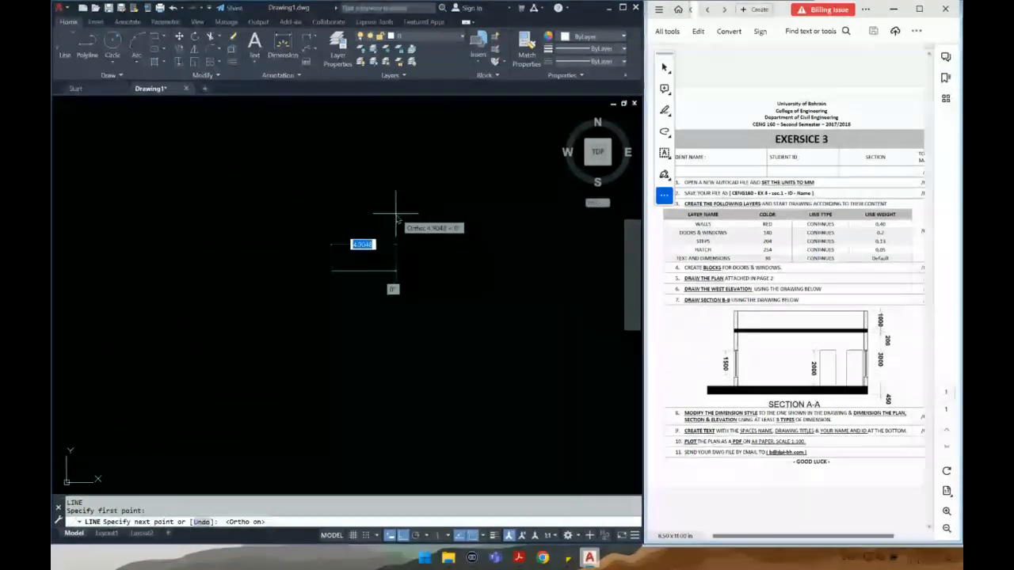
pyautogui.click(383, 270)
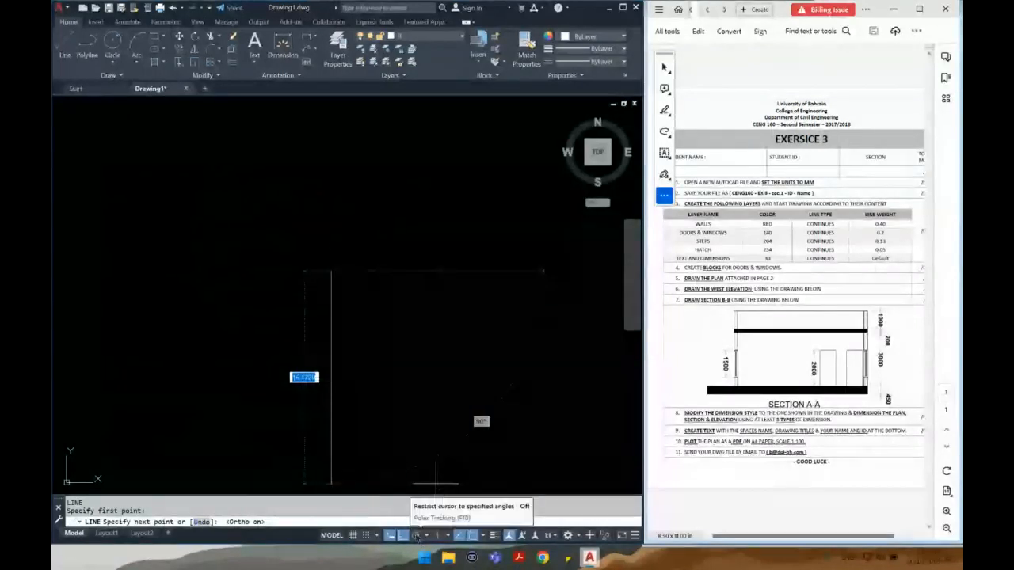
pyautogui.click(416, 536)
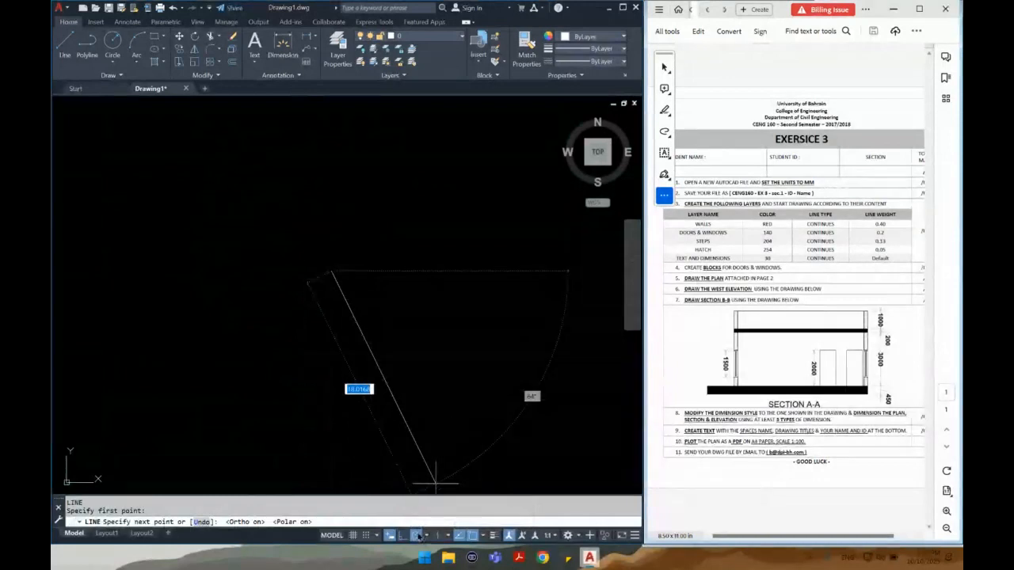
pyautogui.click(426, 536)
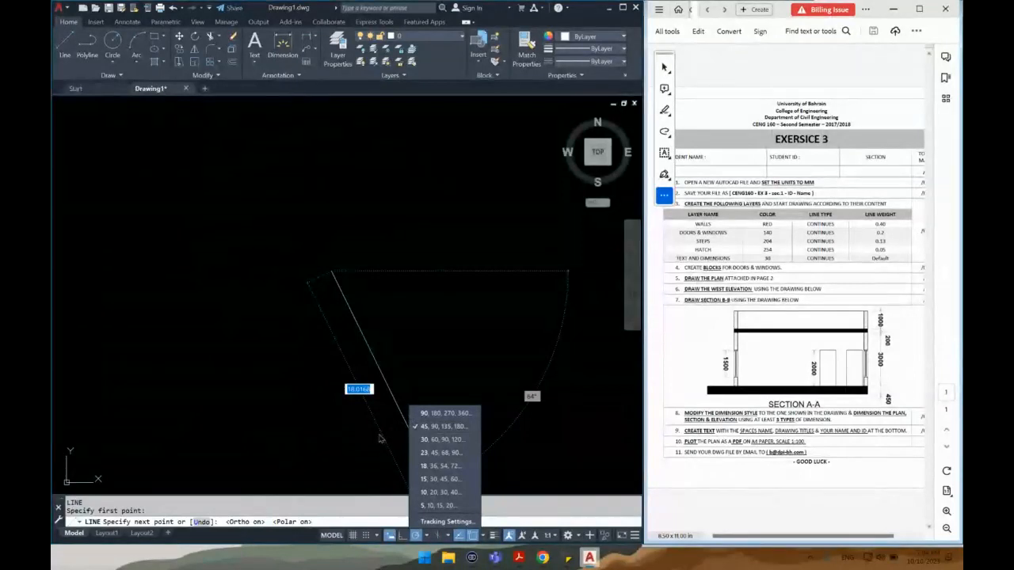
pyautogui.press('Escape')
pyautogui.press('Escape')
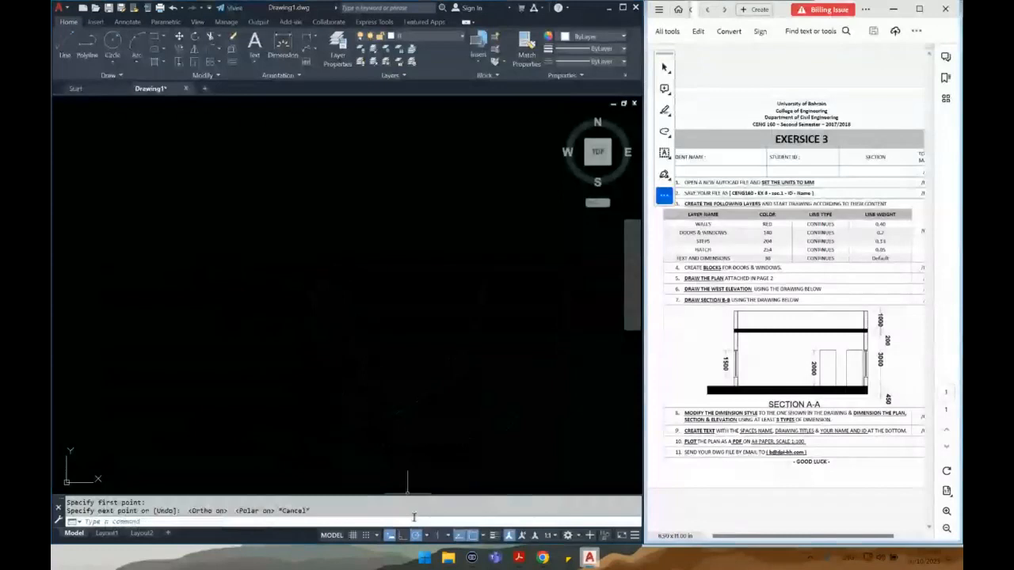
# Examine the available object snap modes and the object snap tracking option
pyautogui.click(482, 536)
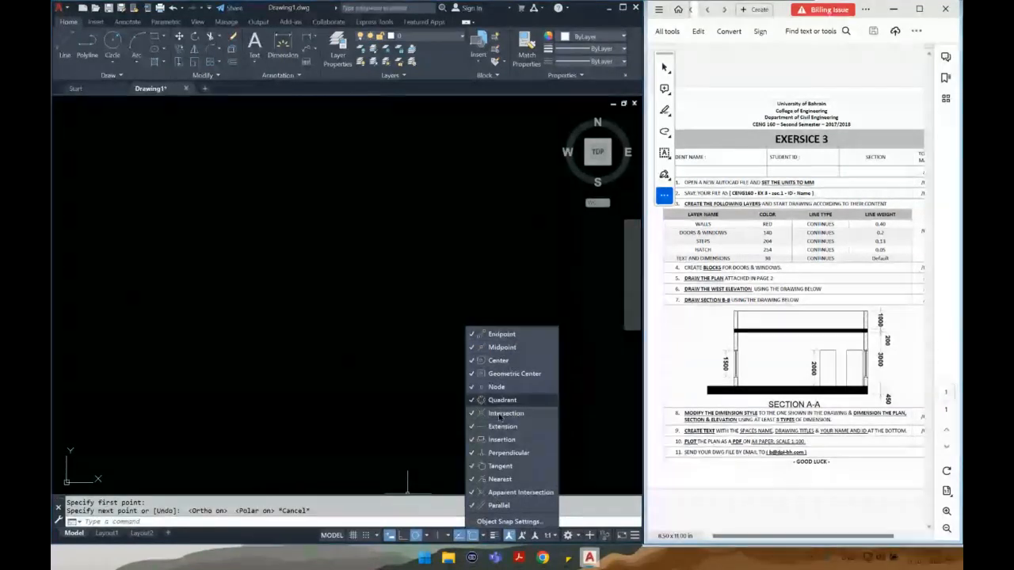
pyautogui.click(500, 347)
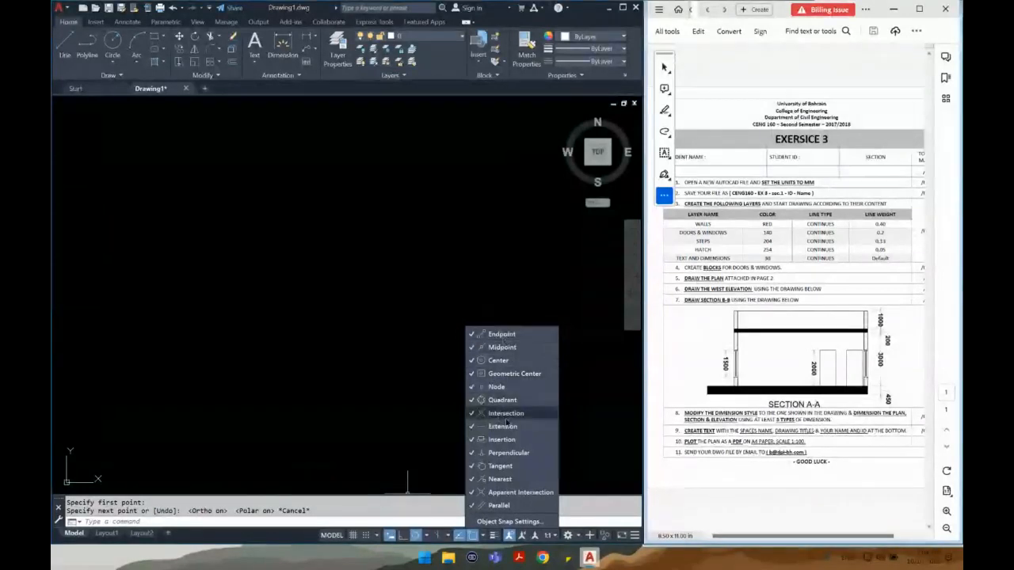
pyautogui.click(488, 540)
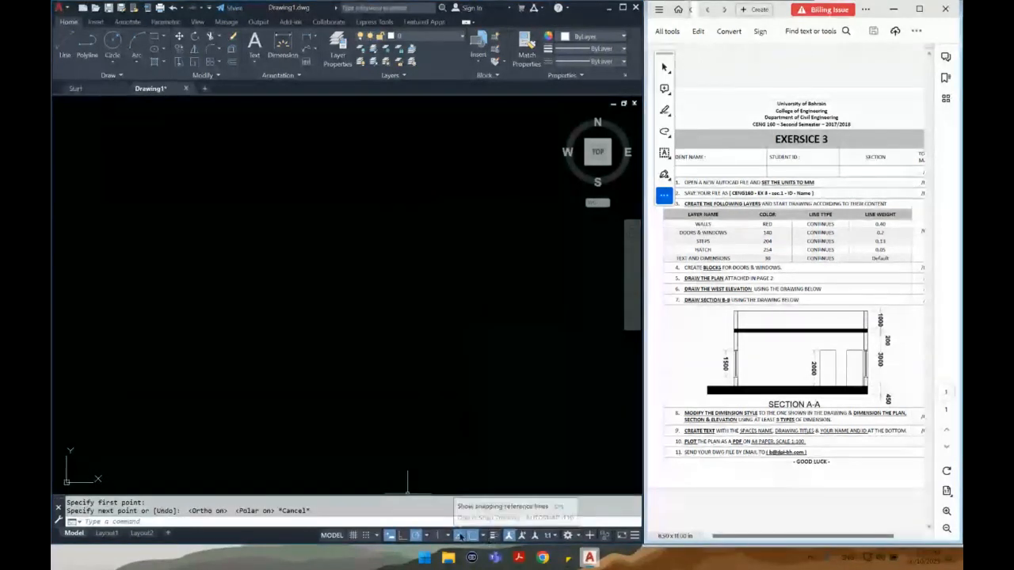
pyautogui.click(459, 536)
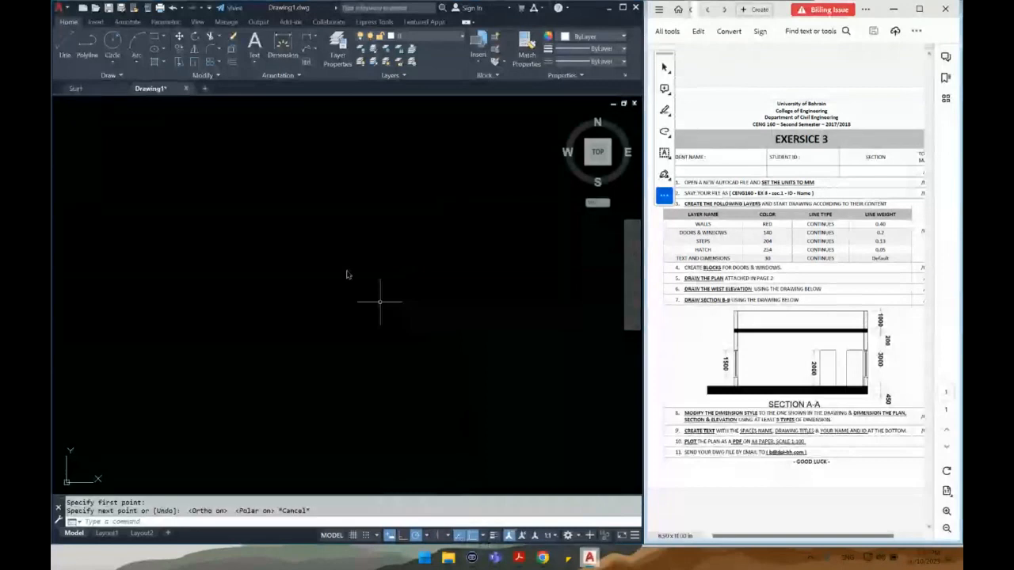
# Draw a rectangle in the upper part of the drawing area and a circle below it to its left
pyautogui.click(157, 37)
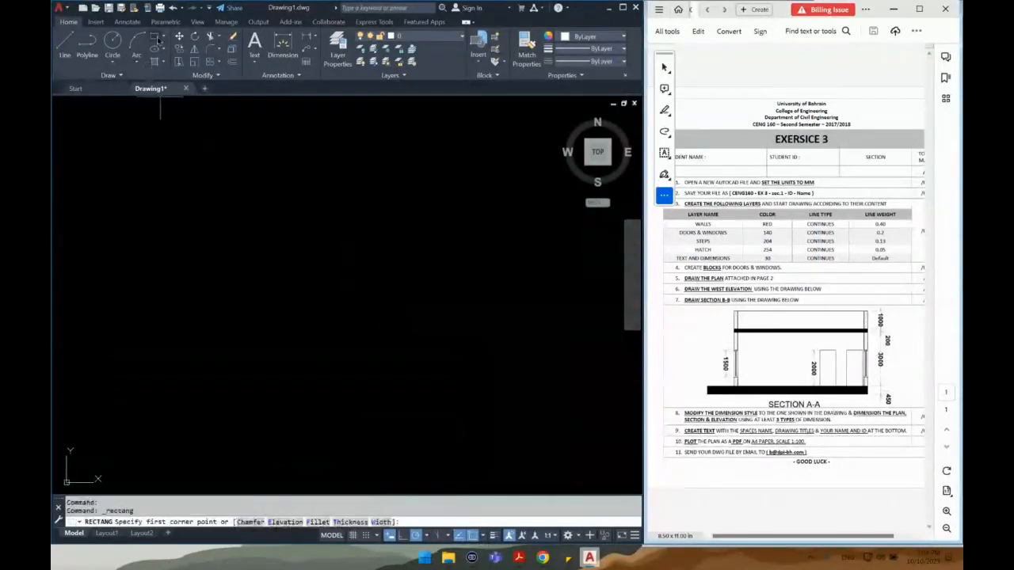
pyautogui.click(247, 164)
pyautogui.click(418, 248)
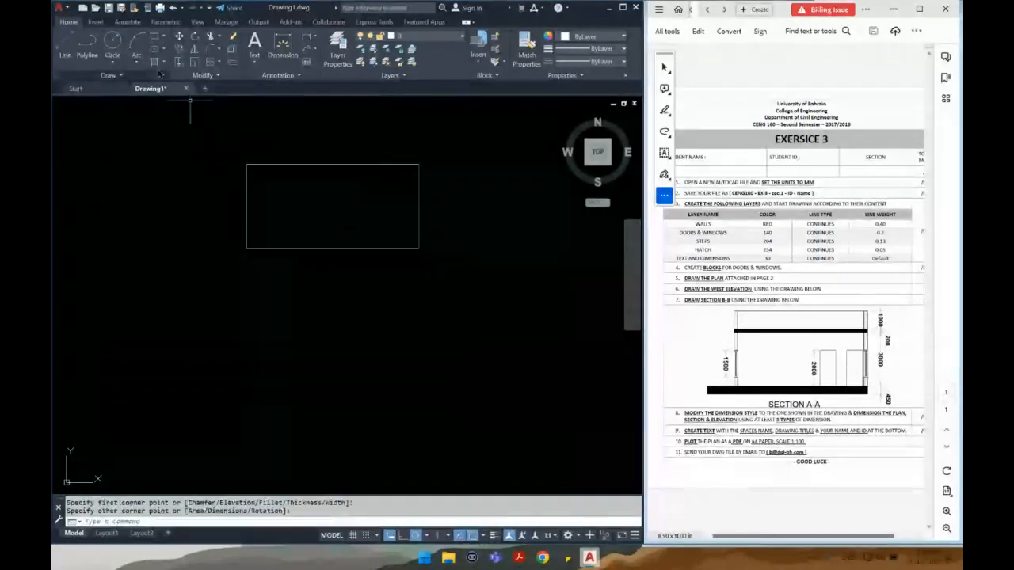
pyautogui.click(111, 44)
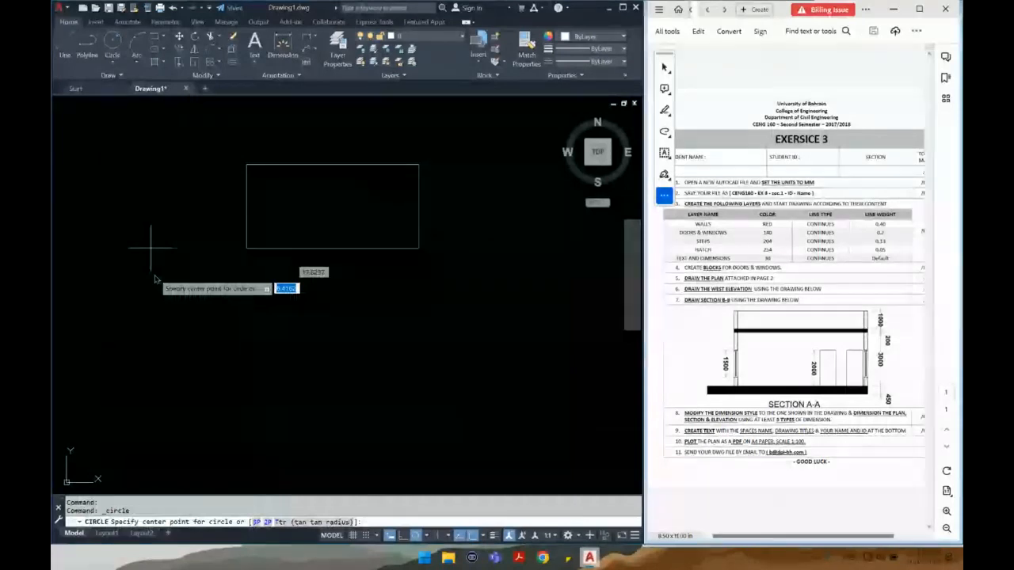
pyautogui.click(147, 377)
pyautogui.click(183, 348)
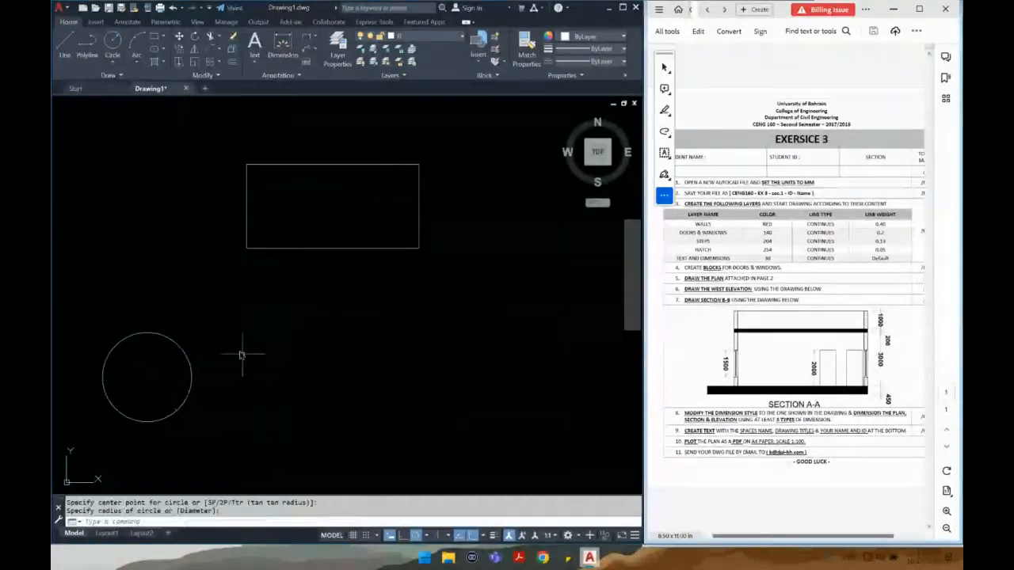
# Compare picking a line's start point with object snap tracking off and on, leaving tracking on and cancelling the line
pyautogui.click(64, 46)
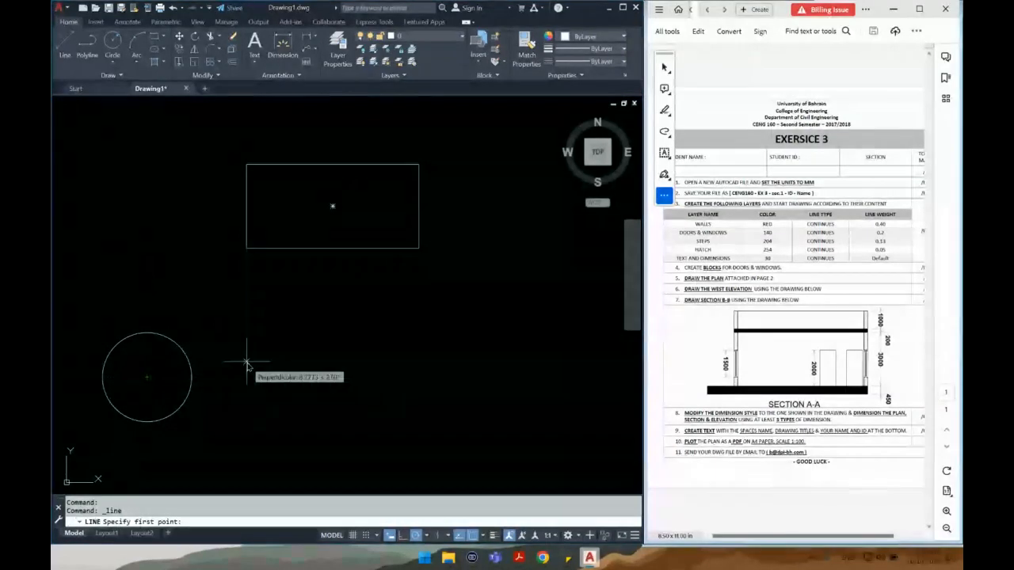
pyautogui.click(459, 536)
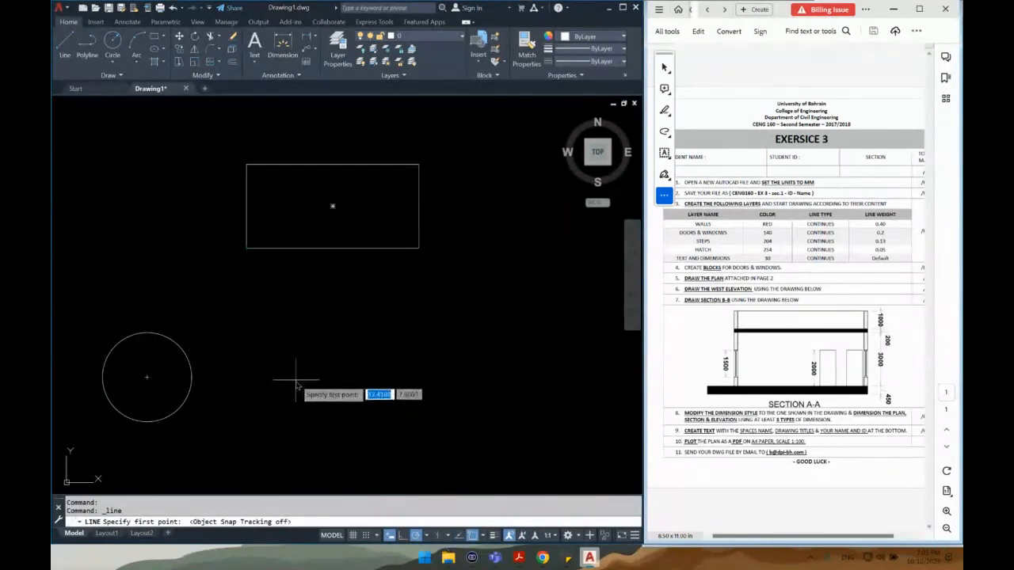
pyautogui.click(457, 536)
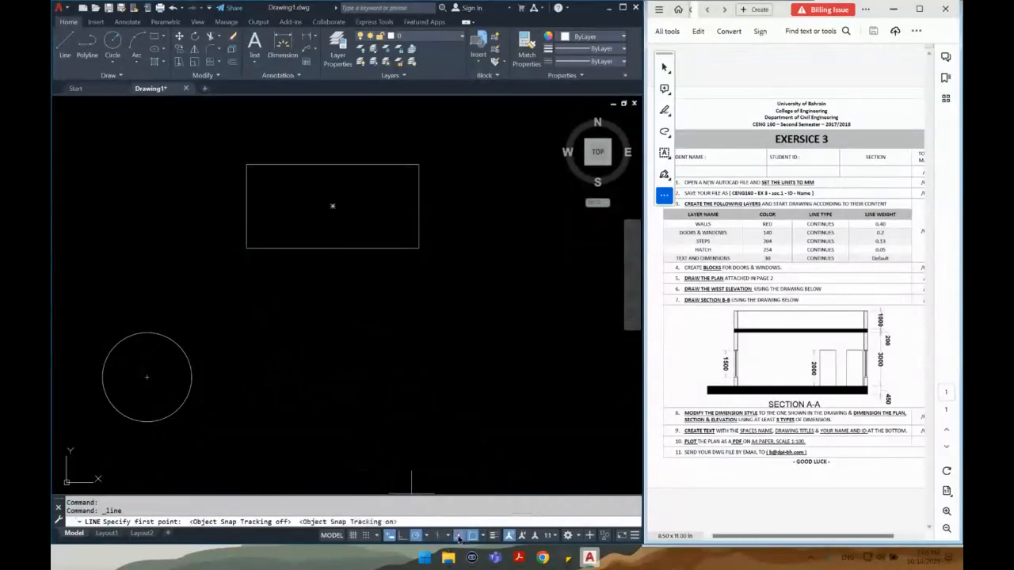
pyautogui.press('Escape')
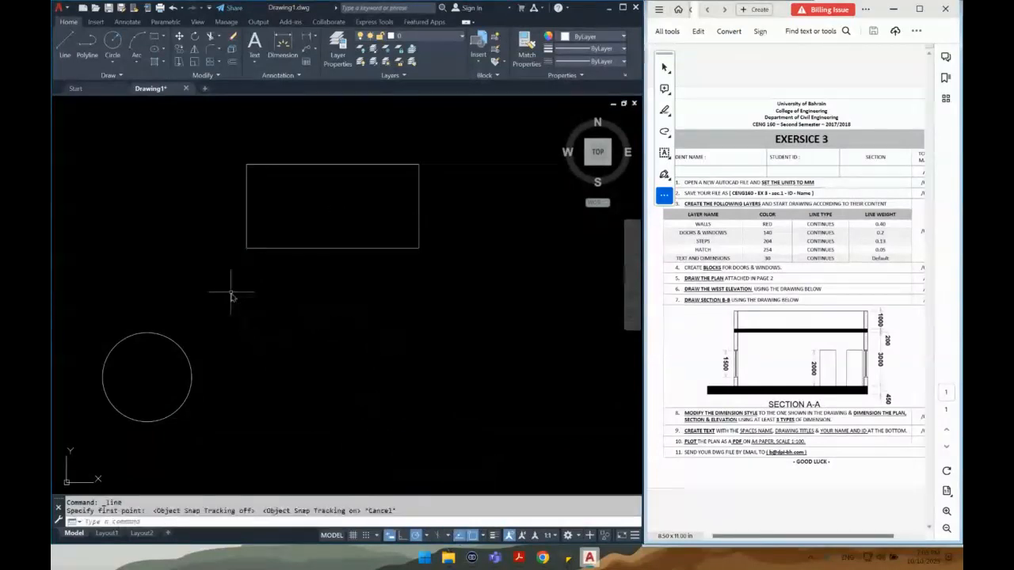
# Draw a horizontal line below the rectangle, level with the circle's center and spanning between the rectangle's left and right edges
pyautogui.write('L')
pyautogui.press('Return')
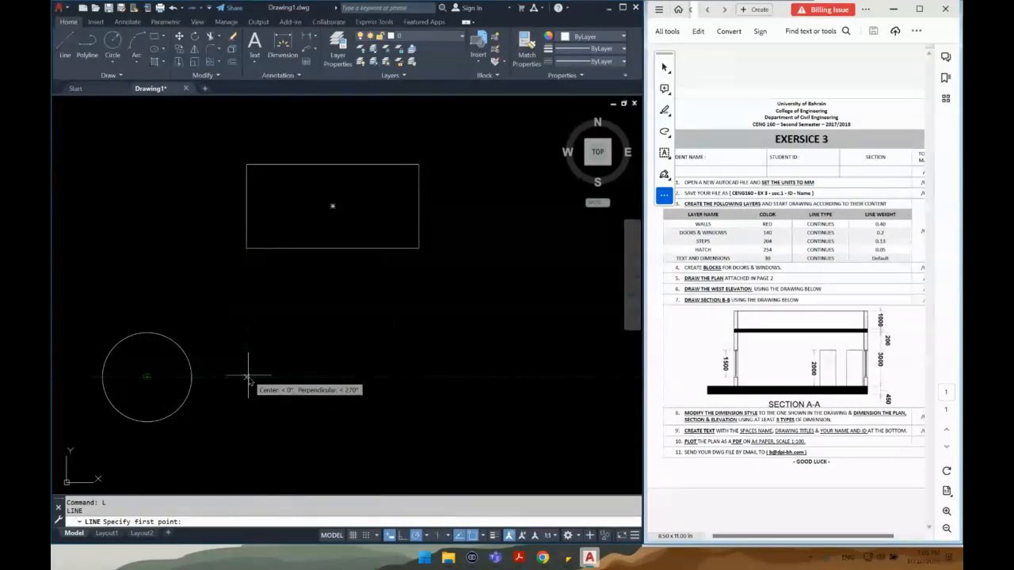
pyautogui.click(248, 377)
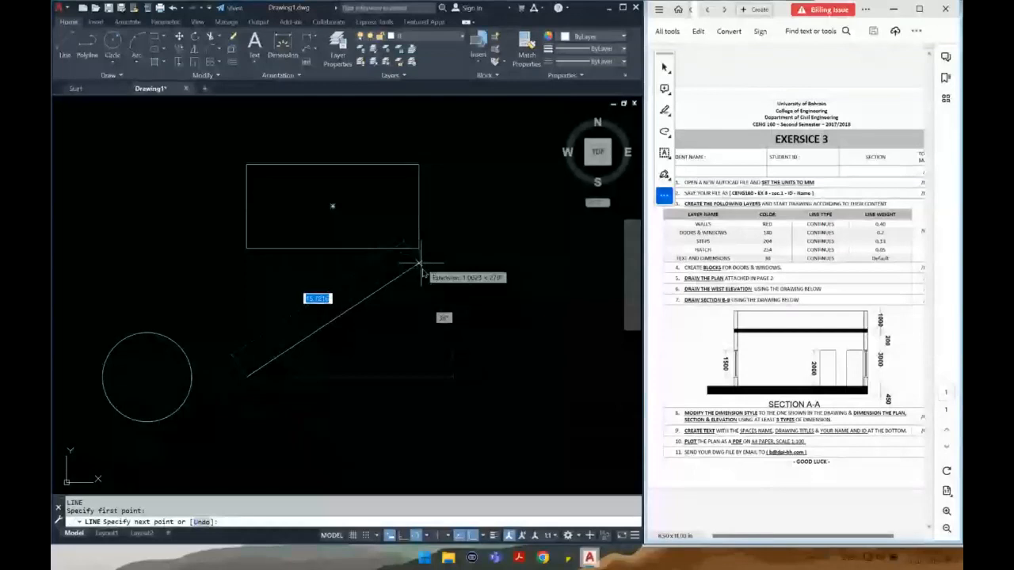
pyautogui.click(417, 372)
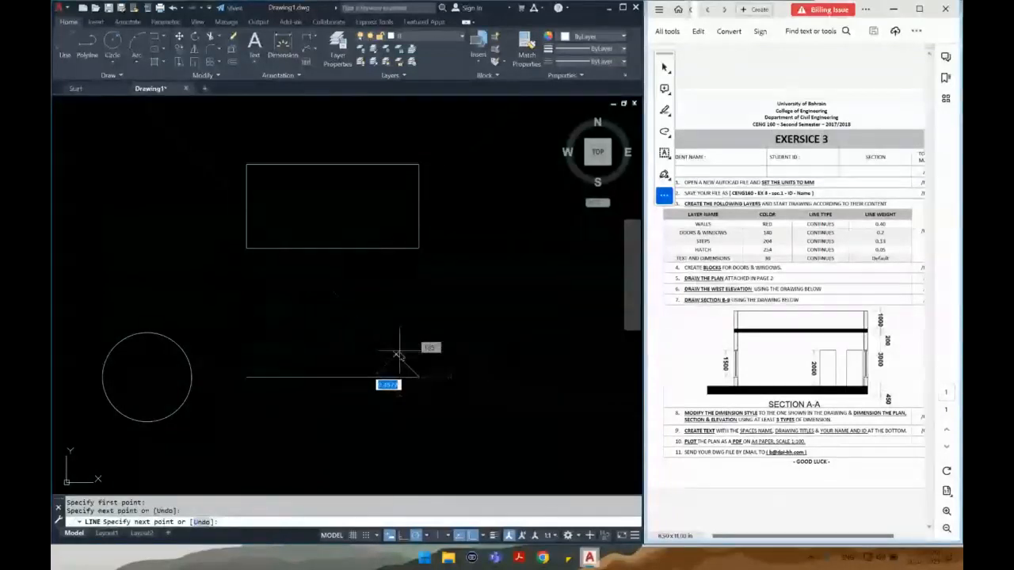
pyautogui.press('Escape')
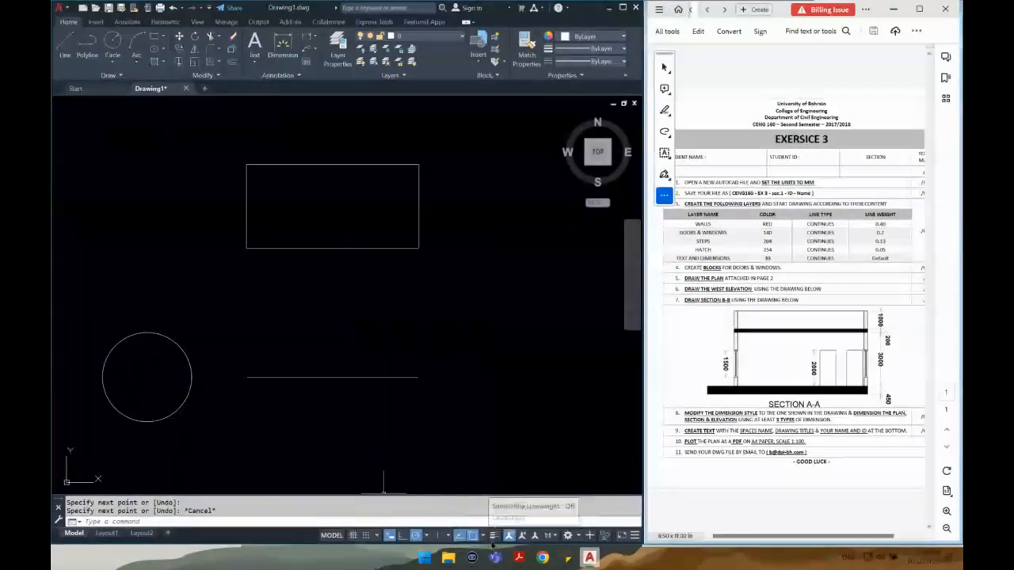
# Display the status bar customization options and examine which drafting aids are enabled
pyautogui.click(634, 536)
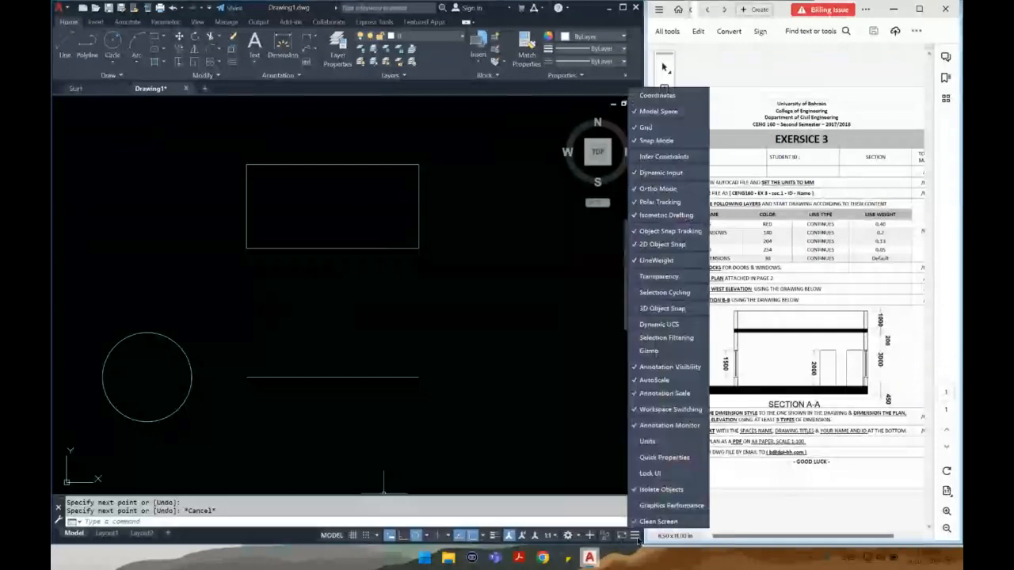
pyautogui.click(658, 190)
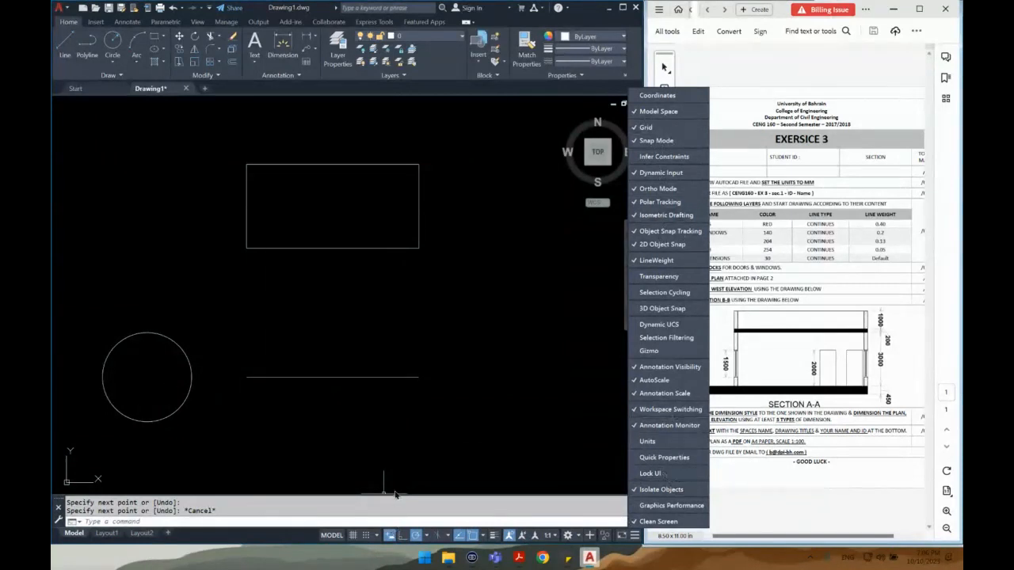
# Close the status bar customization options and return to the drawing
pyautogui.press('Escape')
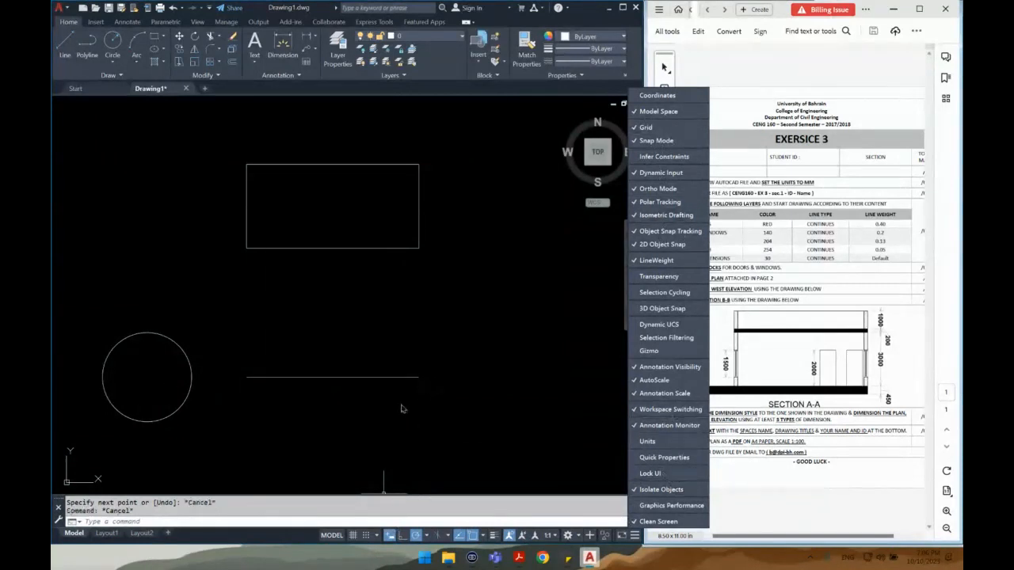
pyautogui.click(484, 324)
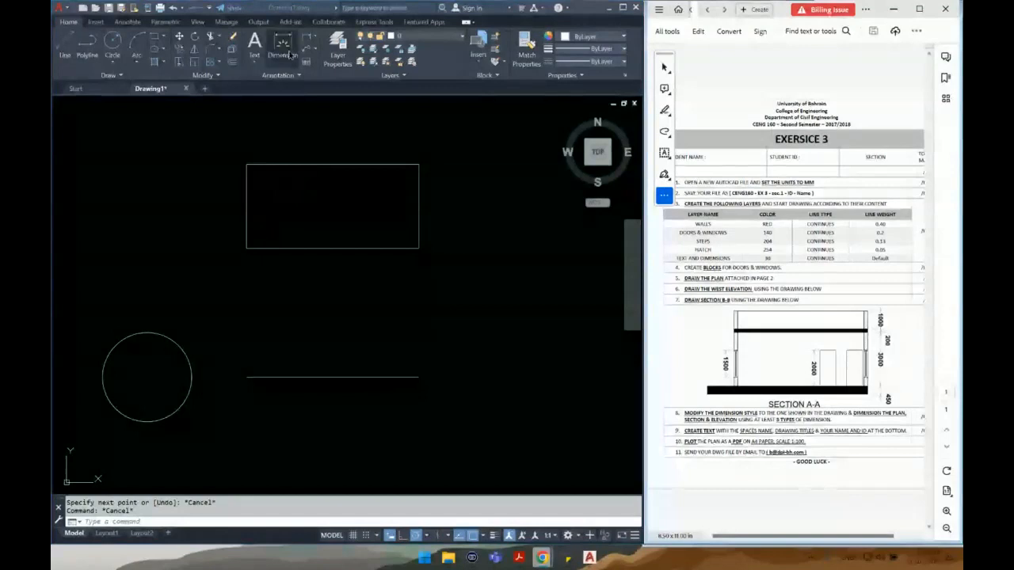
pyautogui.click(493, 5)
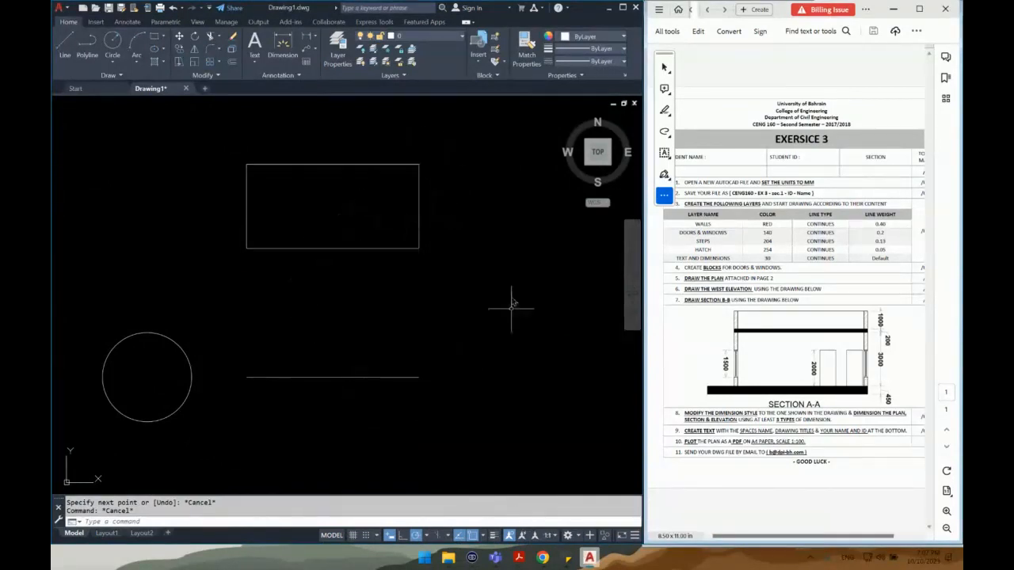
# Set the drawing units' insertion scale to Millimeters and accept the change
pyautogui.rightClick(335, 308)
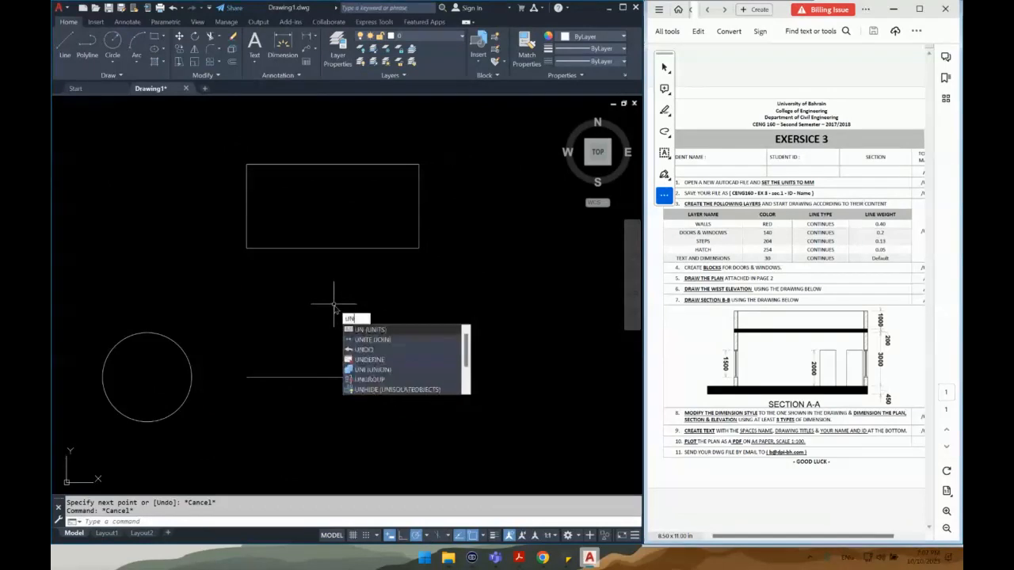
pyautogui.press('Escape')
pyautogui.write('UN')
pyautogui.press('Return')
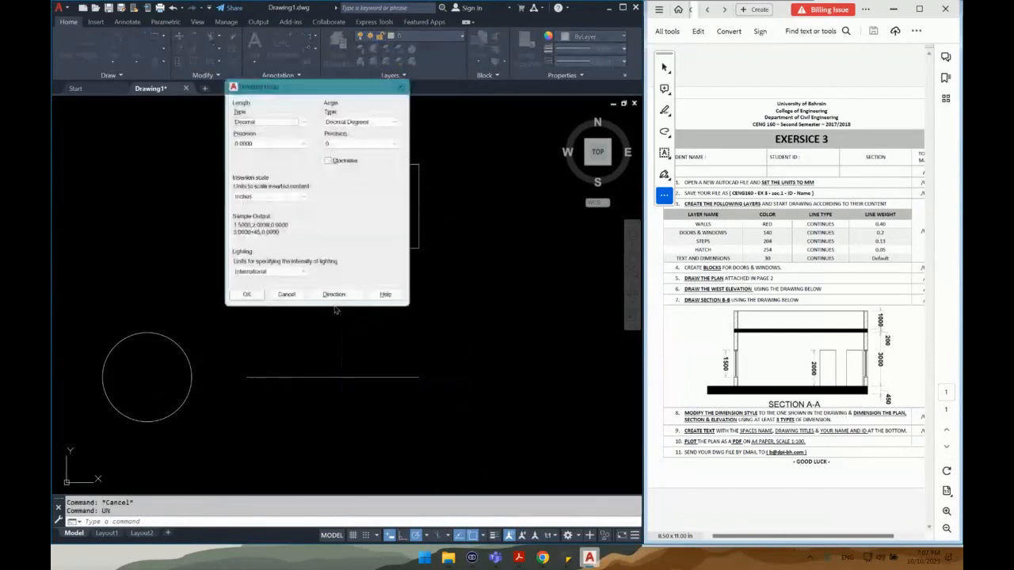
pyautogui.click(252, 198)
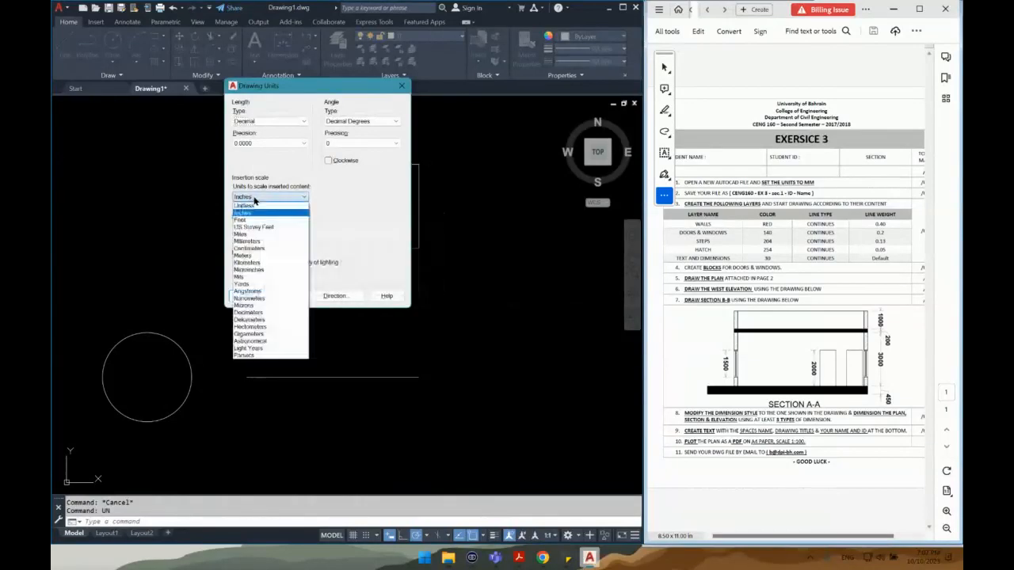
pyautogui.click(259, 242)
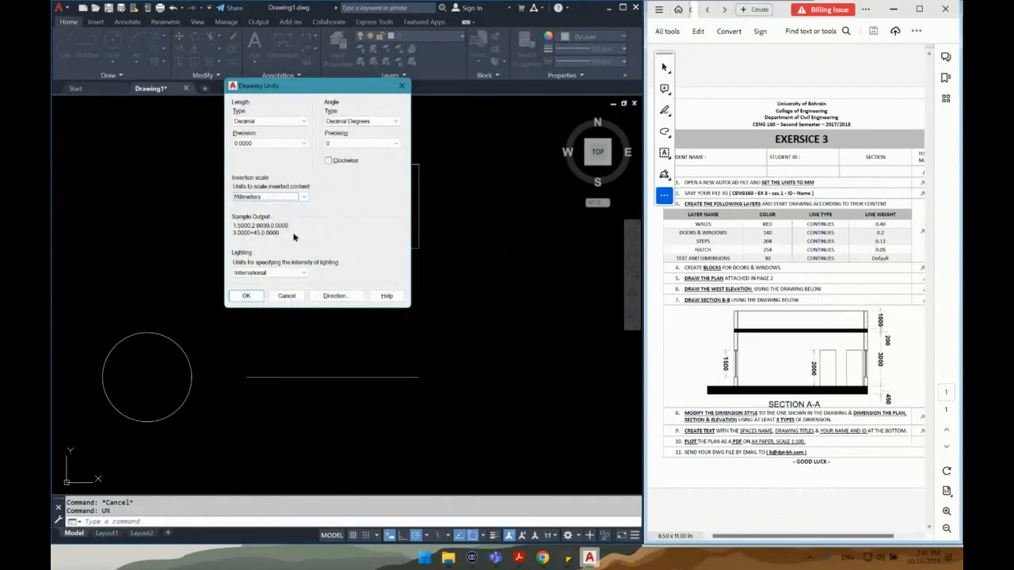
pyautogui.click(241, 302)
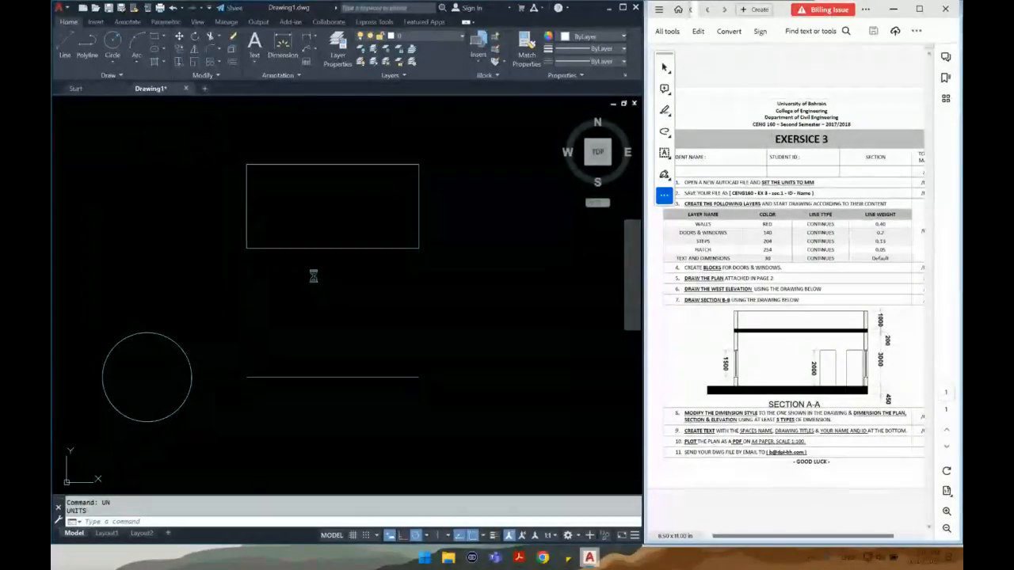
# Save the drawing as "revision file" in the INTA213 folder and dismiss the web and mobile apps notice
pyautogui.hotkey('ctrl', 's')
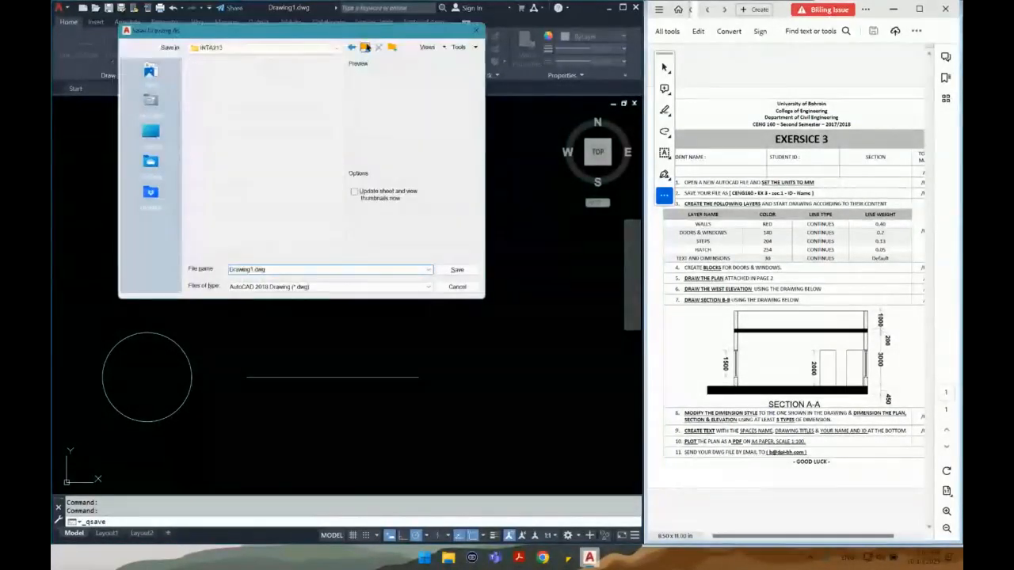
pyautogui.doubleClick(269, 271)
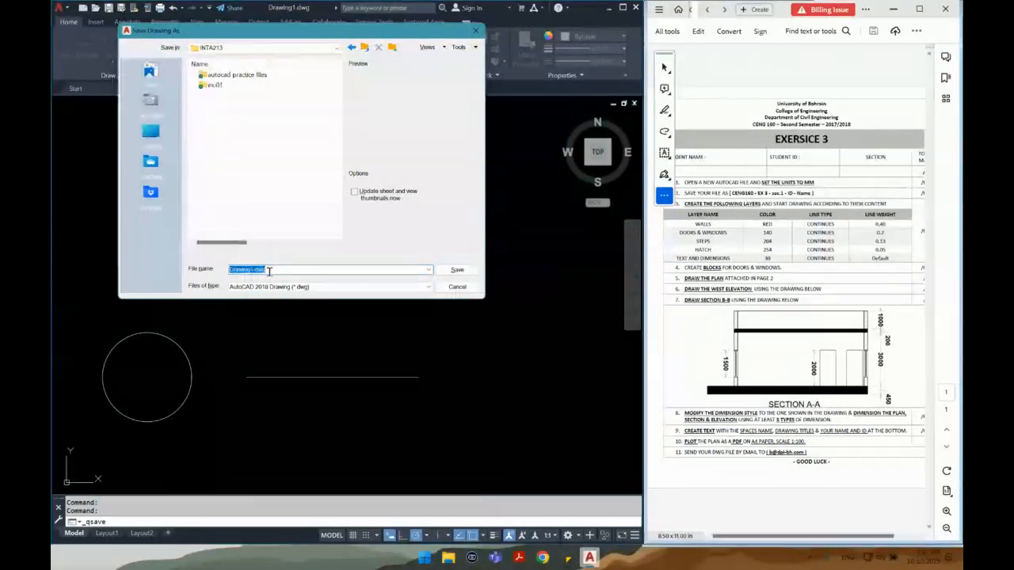
pyautogui.write('revision file')
pyautogui.press('Return')
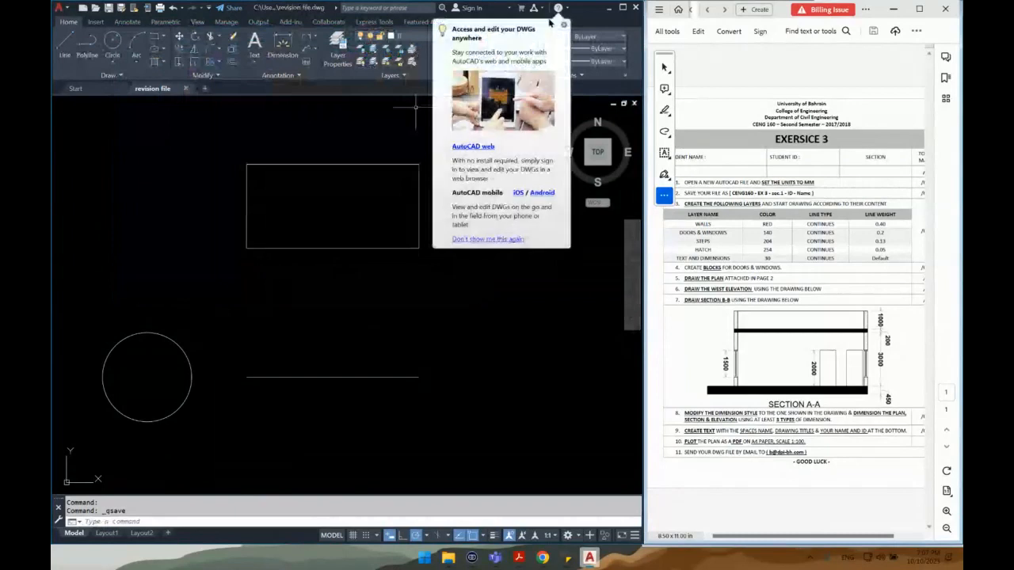
pyautogui.click(562, 24)
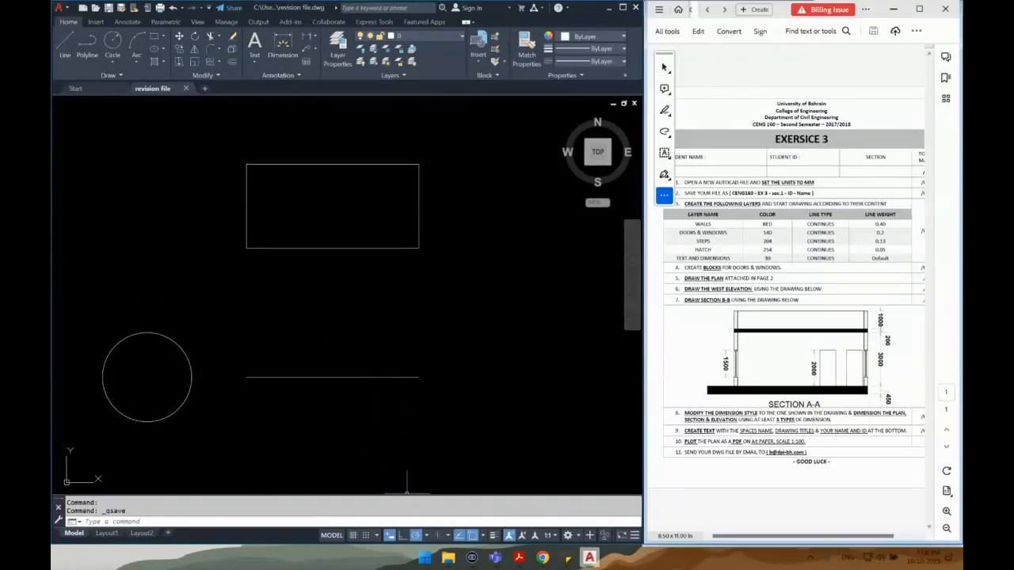
pyautogui.click(494, 558)
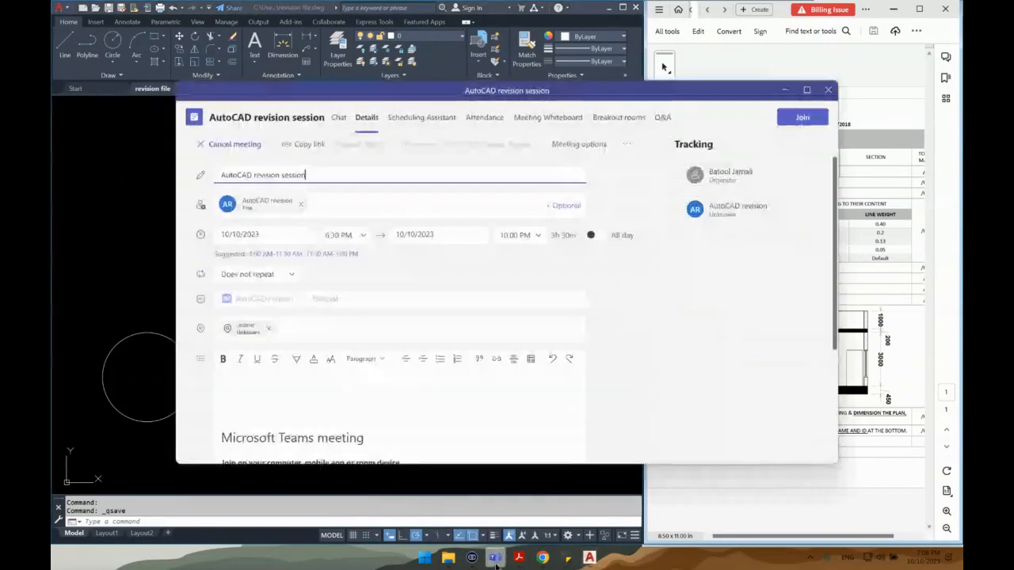
pyautogui.moveTo(543, 93); pyautogui.dragTo(542, 142)
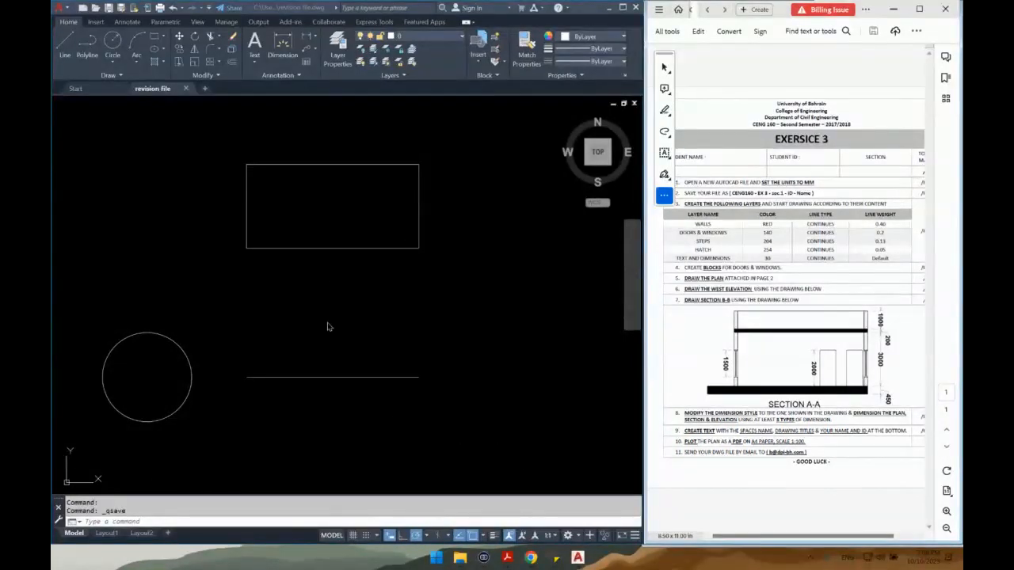
# Draw an open chain of four connected line segments crossing the rectangle and ending above the circle, and try recalling the Line command
pyautogui.moveTo(291, 252); pyautogui.dragTo(299, 236, button='middle')
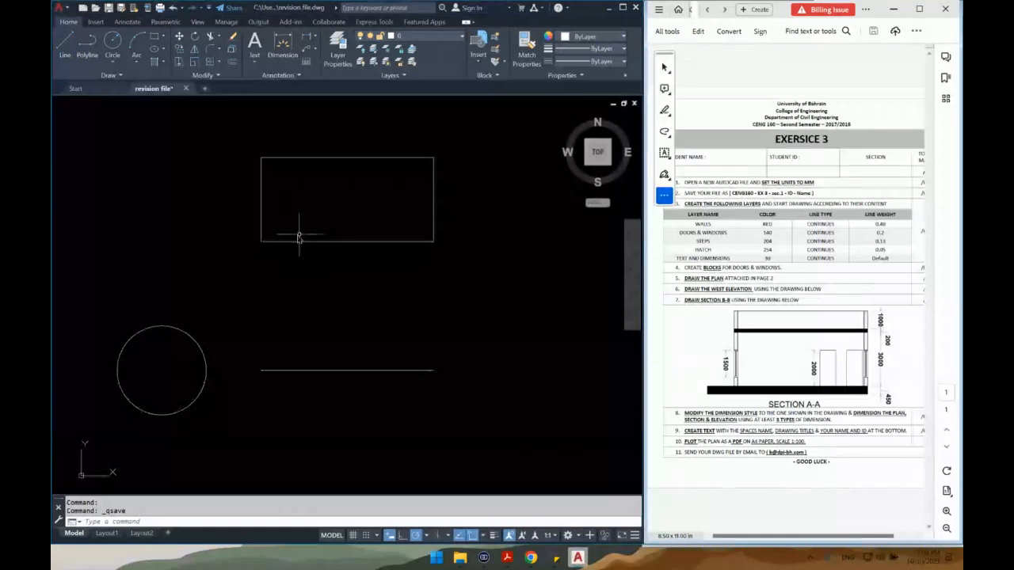
pyautogui.write('l')
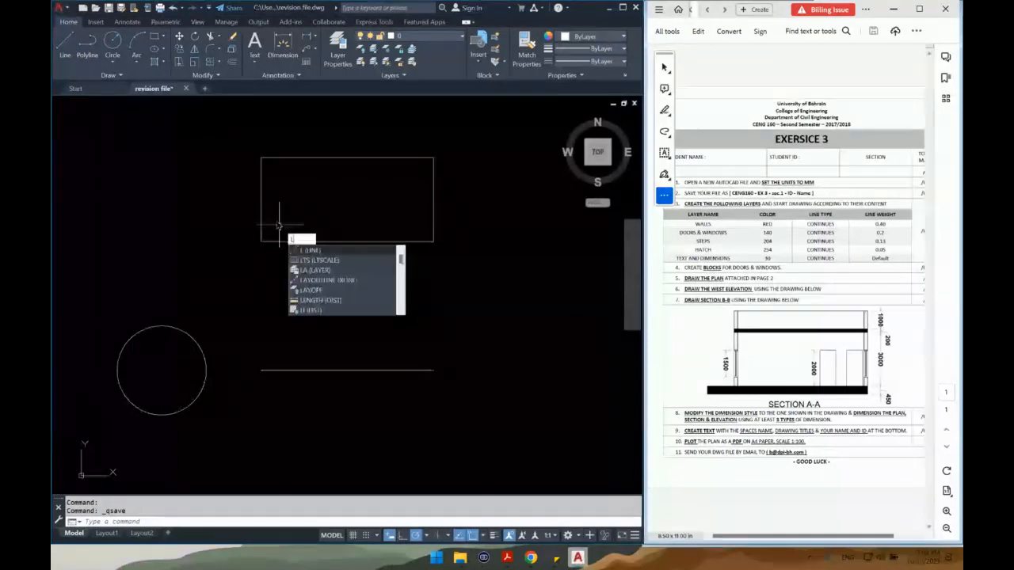
pyautogui.press('Return')
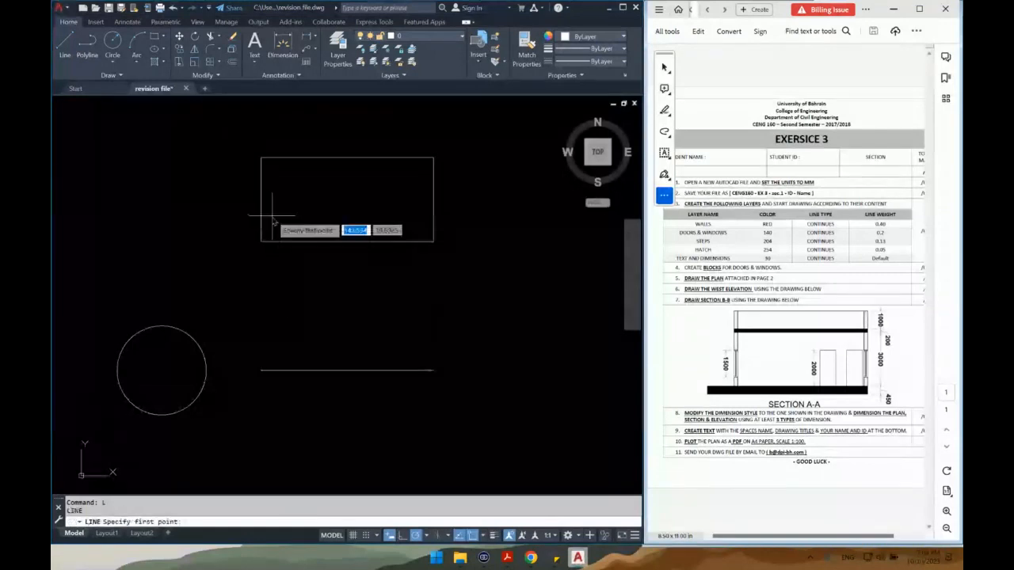
pyautogui.click(154, 162)
pyautogui.click(275, 124)
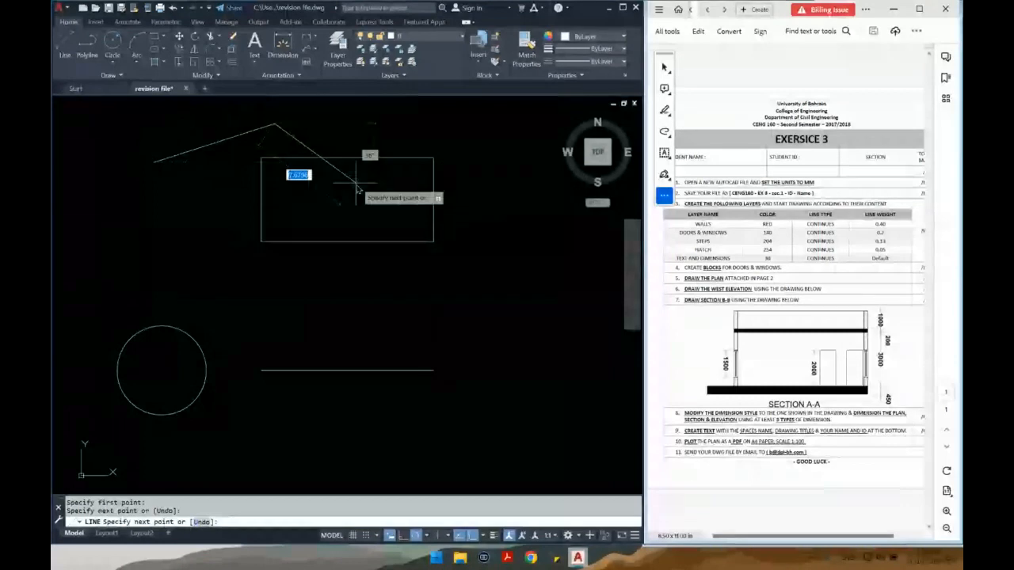
pyautogui.click(356, 185)
pyautogui.click(309, 303)
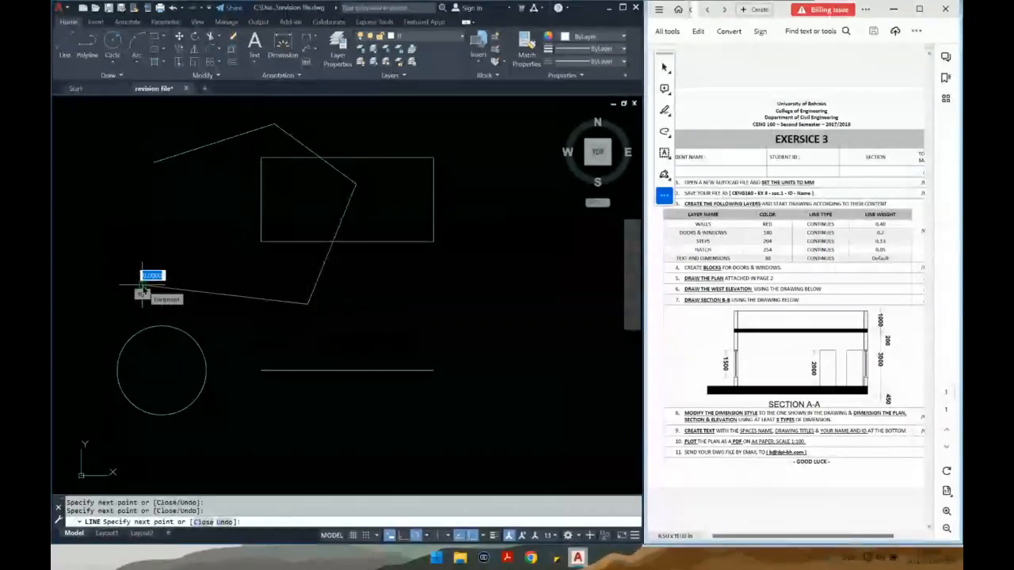
pyautogui.click(142, 285)
pyautogui.press('Escape')
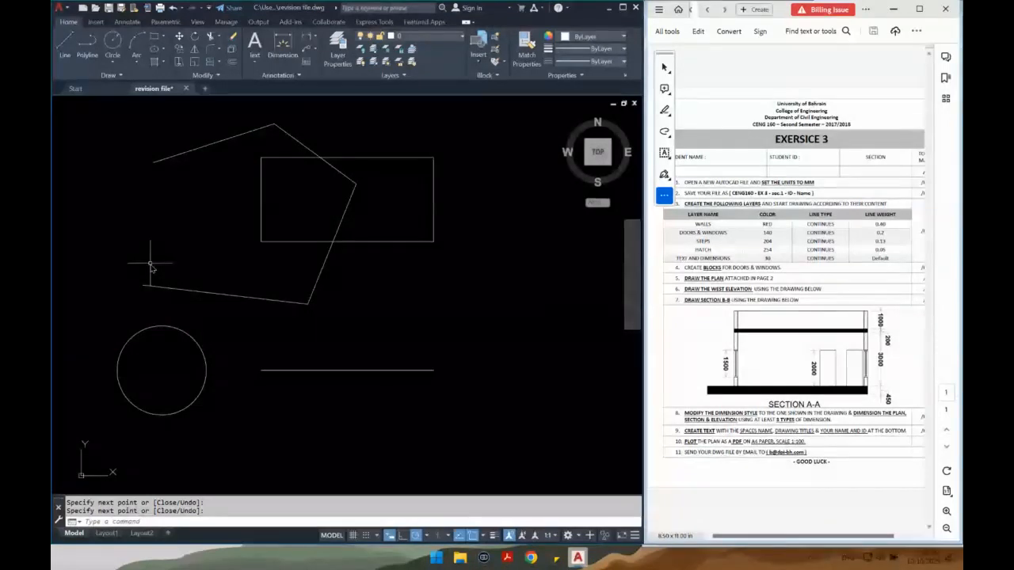
pyautogui.press('Return')
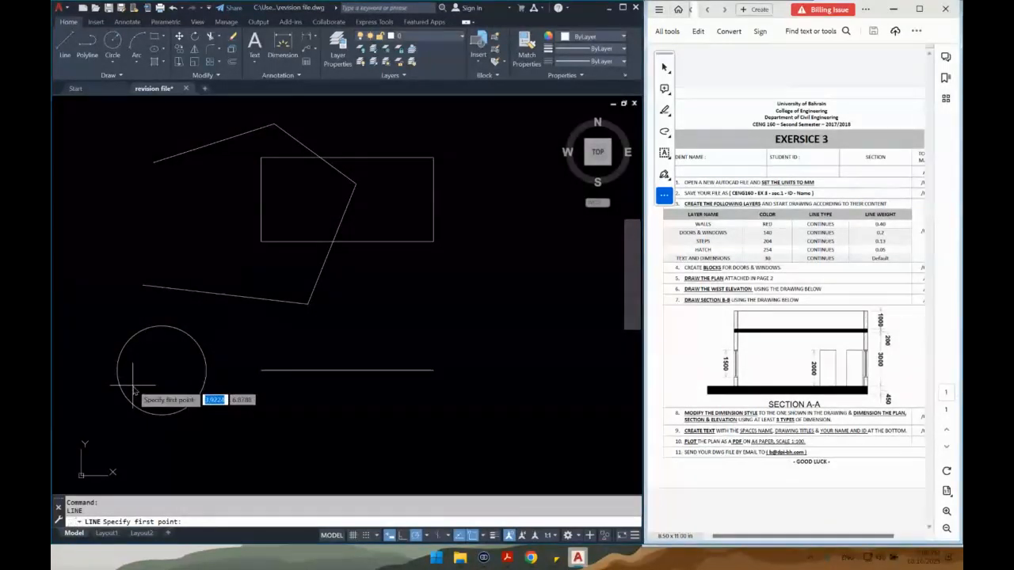
pyautogui.press('Escape')
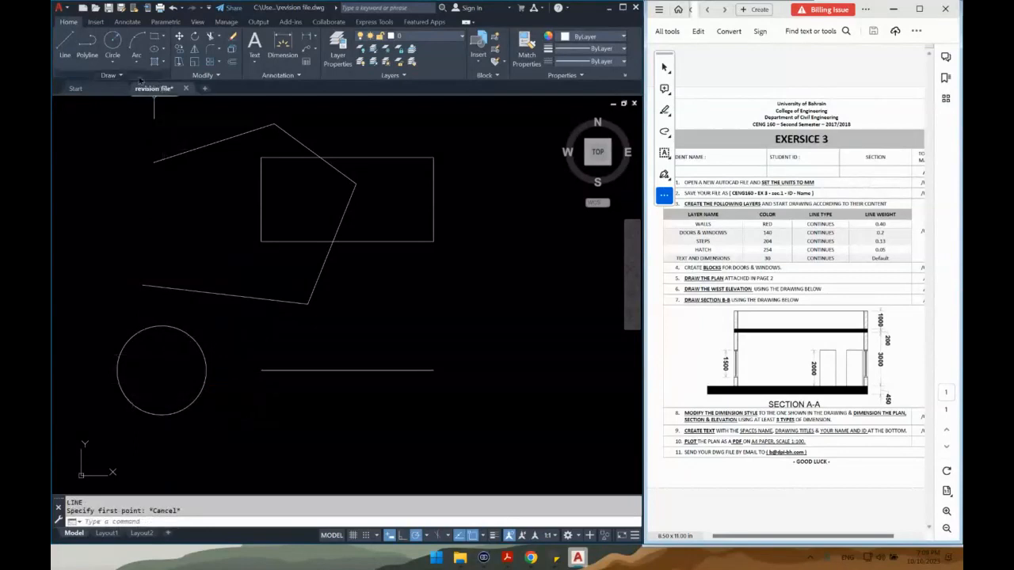
# Draw a larger circle below the rectangle's right end, picking its center and radius freehand, and try recalling the Circle command
pyautogui.click(116, 46)
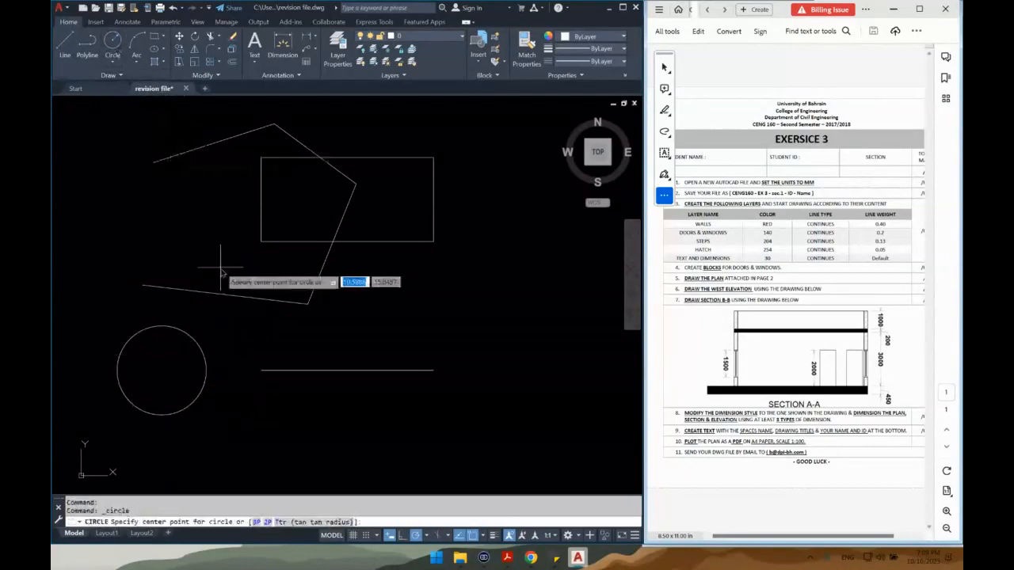
pyautogui.click(496, 299)
pyautogui.click(524, 240)
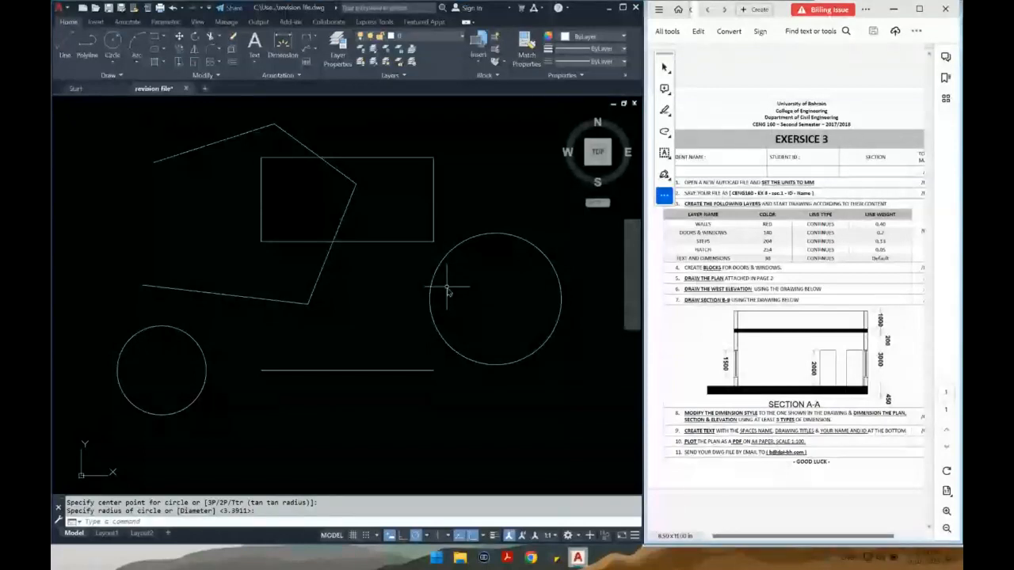
pyautogui.press('Return')
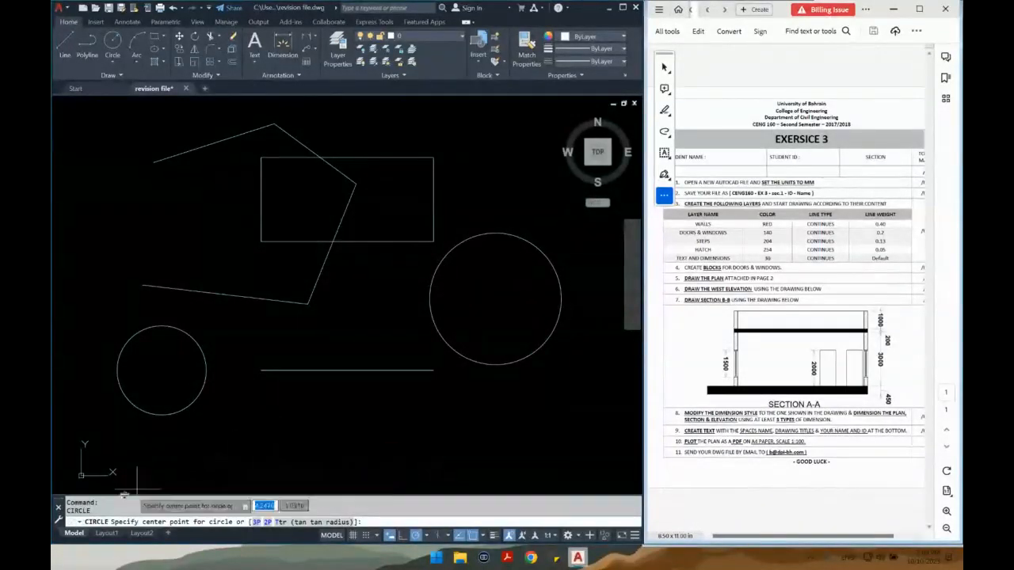
pyautogui.press('Escape')
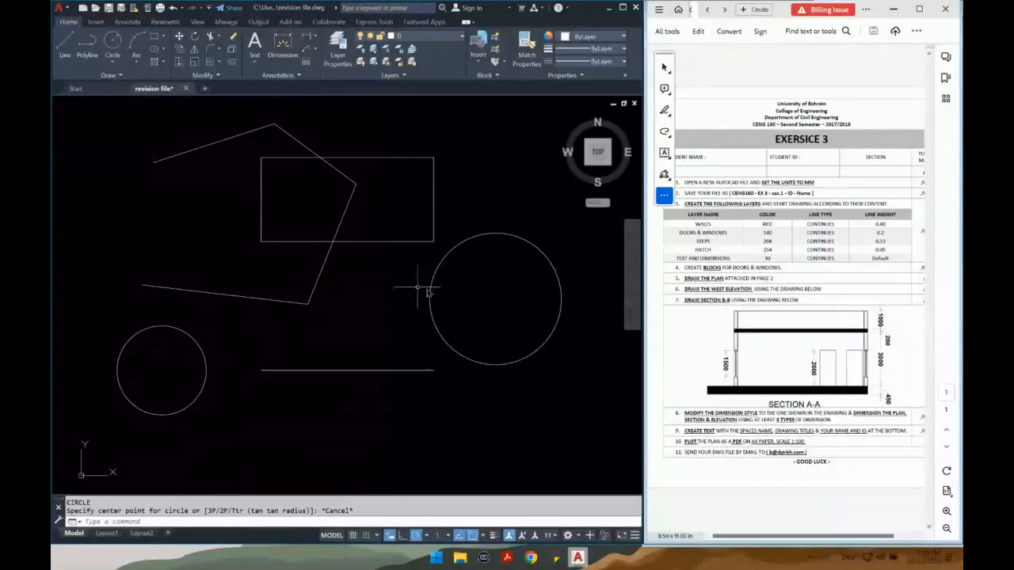
# Try crossing lasso selections over the rectangle, the nearby line segments and the larger circle, clearing the selection each time
pyautogui.moveTo(457, 287); pyautogui.dragTo(450, 287, button='middle')
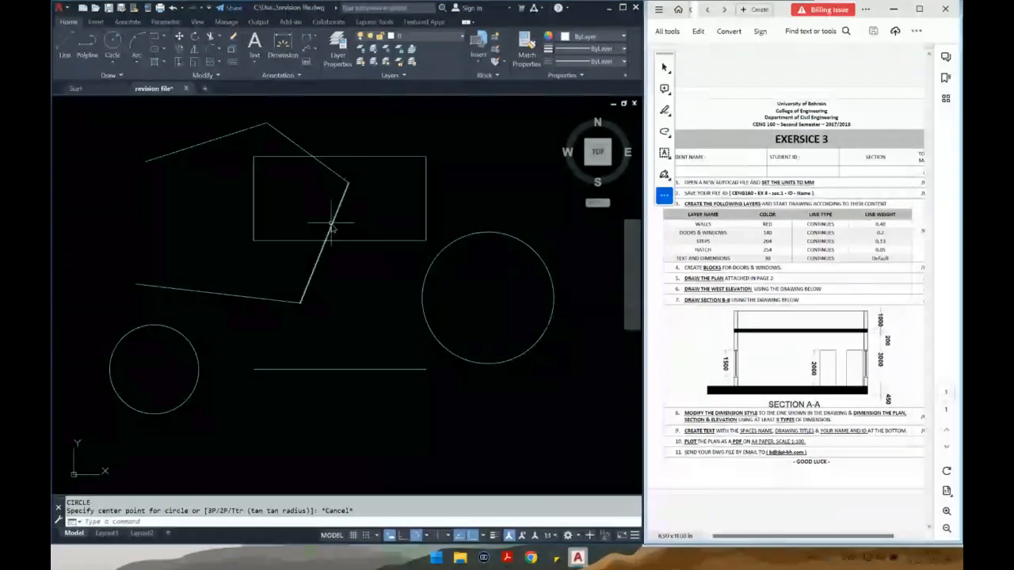
pyautogui.moveTo(467, 263); pyautogui.dragTo(471, 274, button='middle')
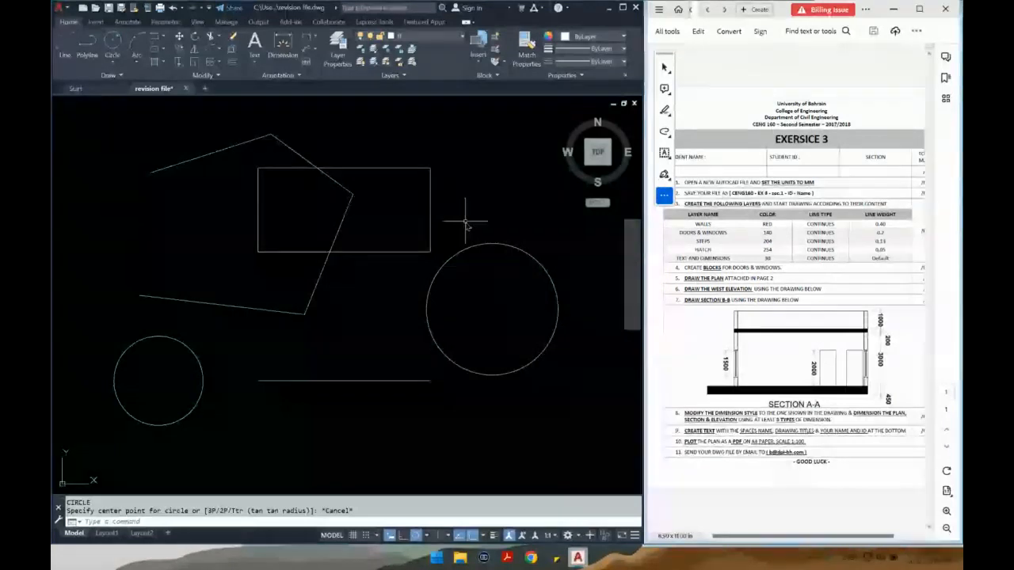
pyautogui.click(519, 122)
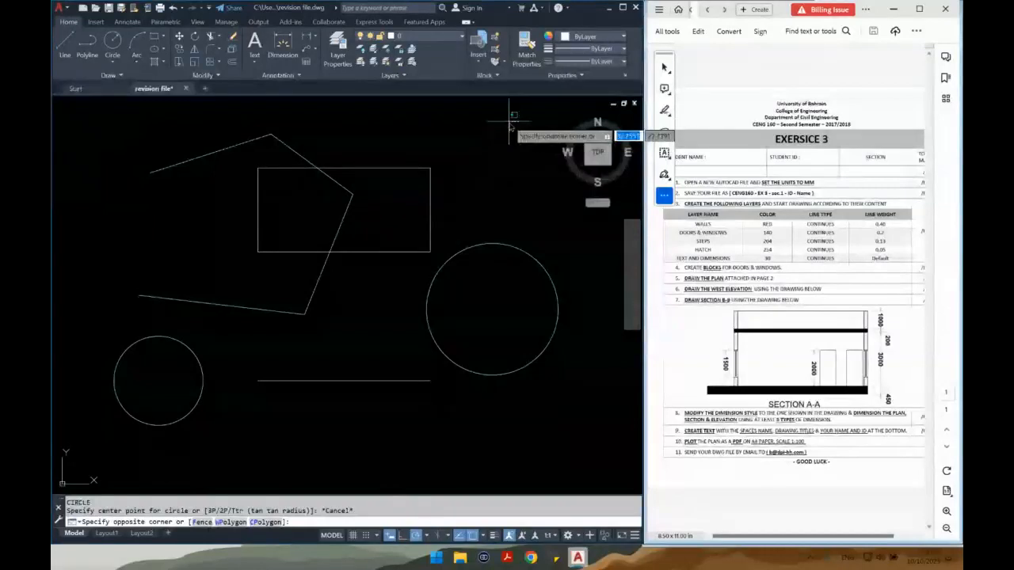
pyautogui.press('Escape')
pyautogui.moveTo(479, 129)
pyautogui.mouseDown()
pyautogui.moveTo(408, 160)
pyautogui.moveTo(324, 239)
pyautogui.moveTo(410, 338)
pyautogui.moveTo(561, 305)
pyautogui.moveTo(499, 131)
pyautogui.mouseUp()
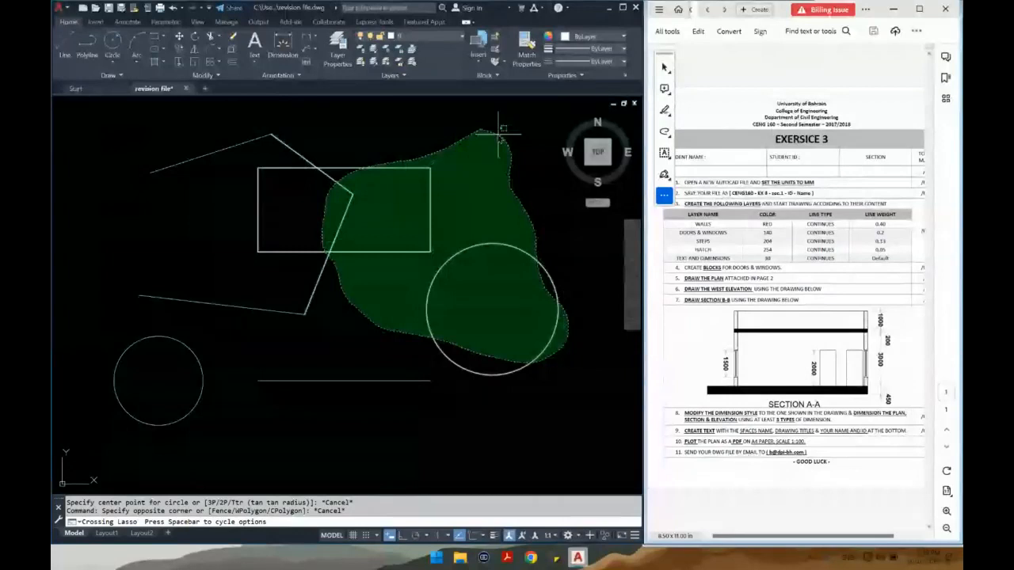
pyautogui.press('Escape')
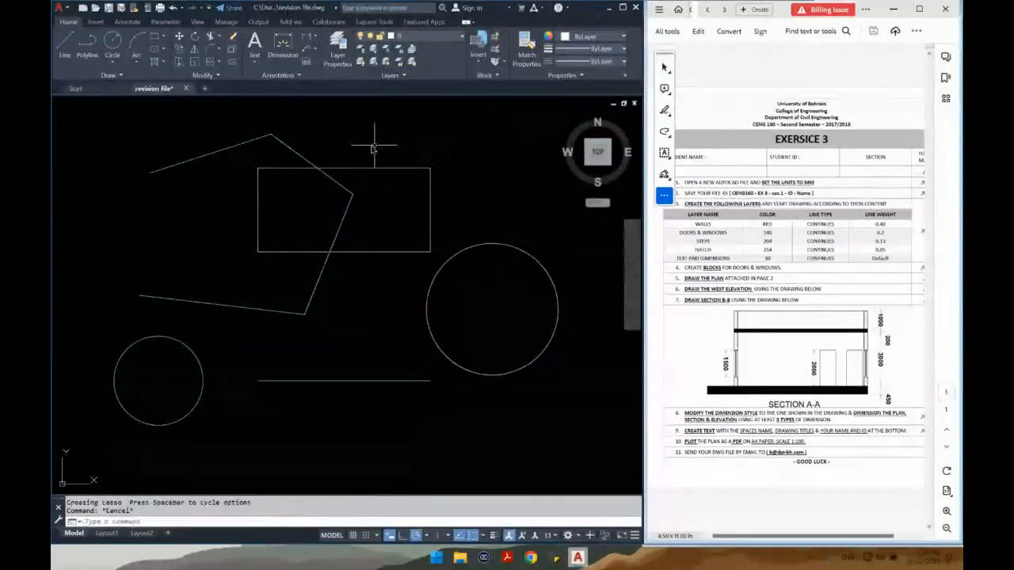
pyautogui.click(471, 125)
pyautogui.moveTo(418, 125)
pyautogui.mouseDown()
pyautogui.moveTo(389, 369)
pyautogui.moveTo(470, 271)
pyautogui.mouseUp()
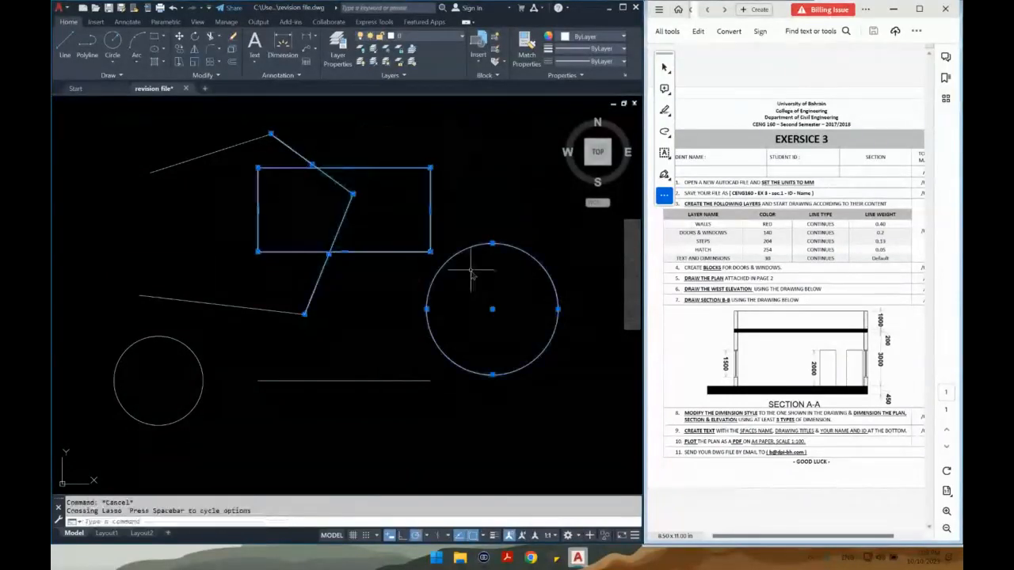
pyautogui.press('Escape')
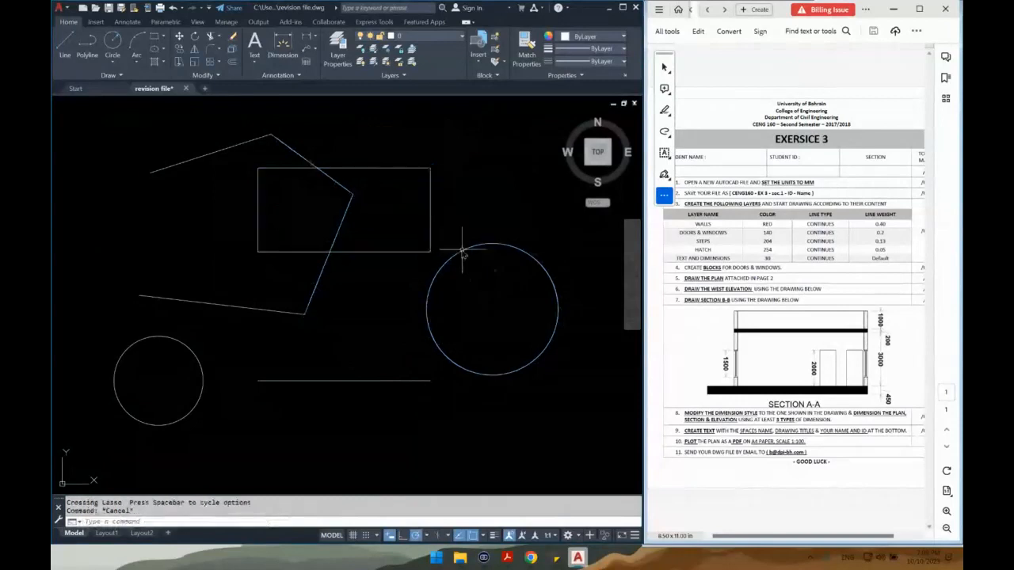
# Select the rectangle, all four connected line segments and the larger circle with a rectangular crossing window
pyautogui.click(471, 127)
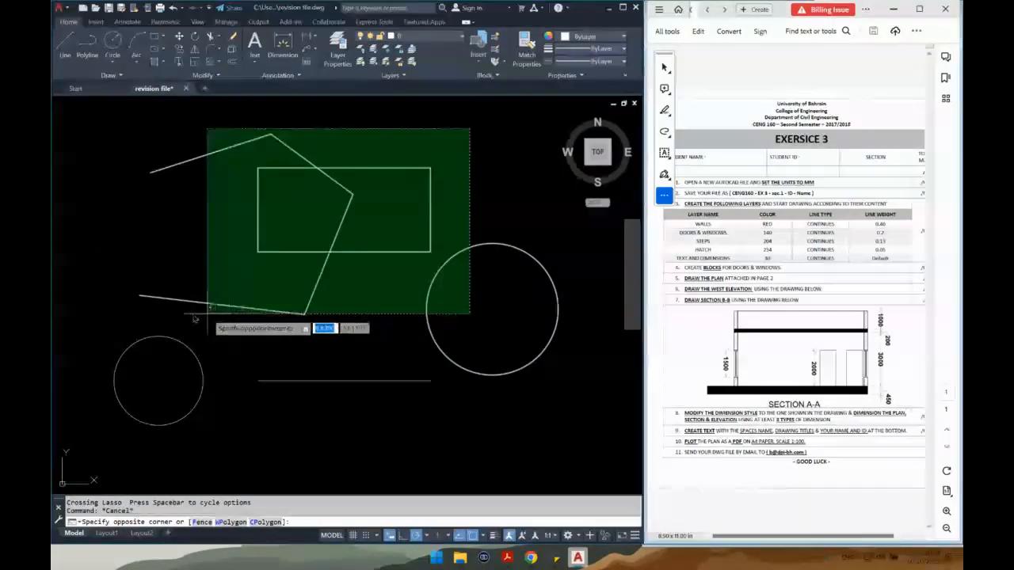
pyautogui.click(233, 336)
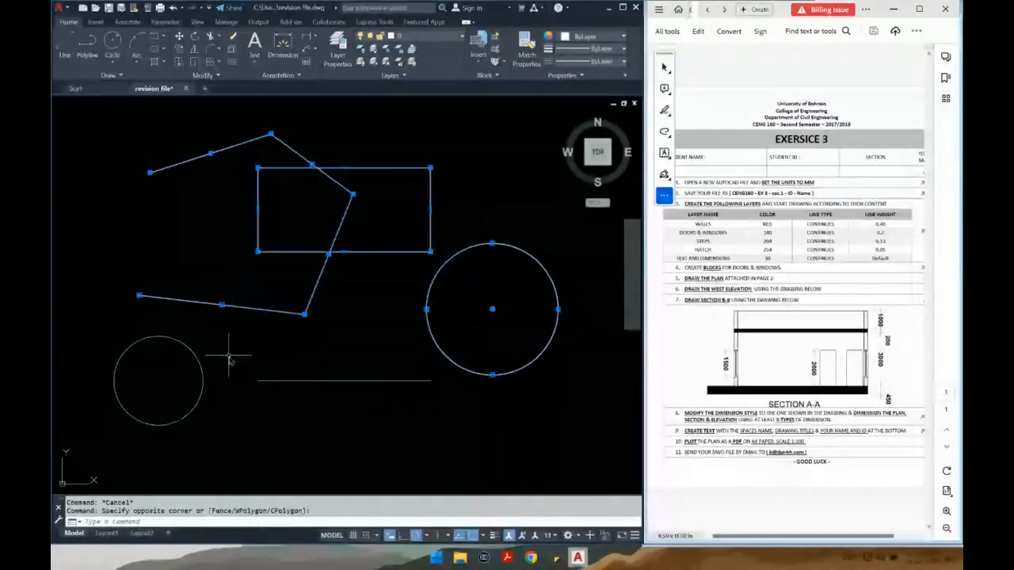
# Select the uppermost segment of the open line chain with an enclosing window, clearing the selection before and after
pyautogui.press('Escape')
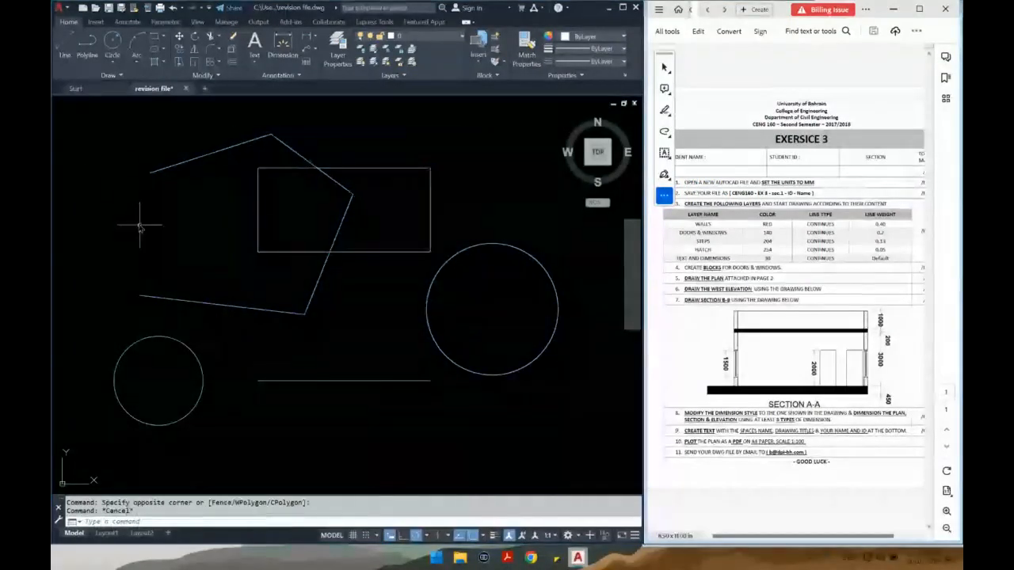
pyautogui.click(88, 126)
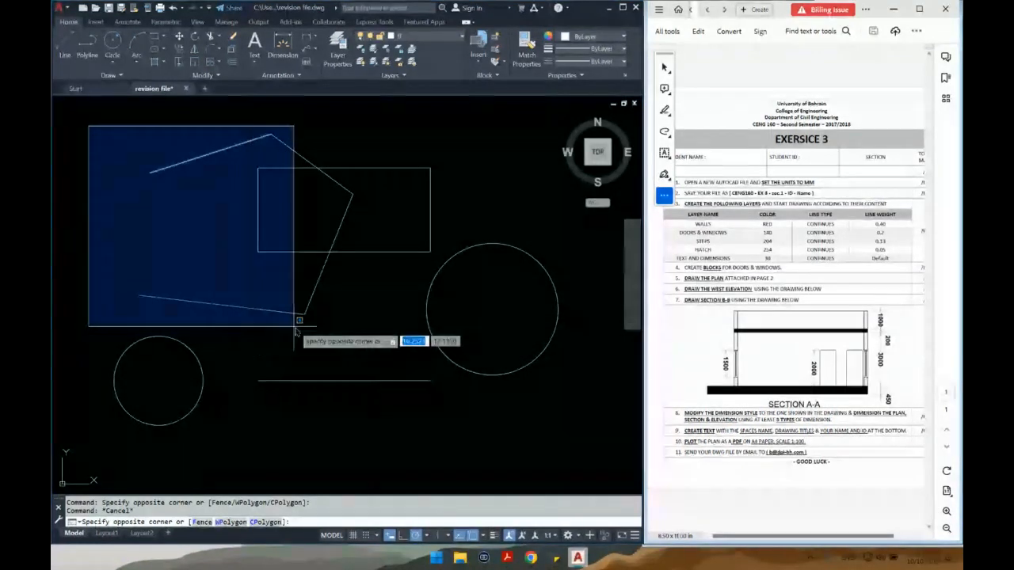
pyautogui.click(295, 201)
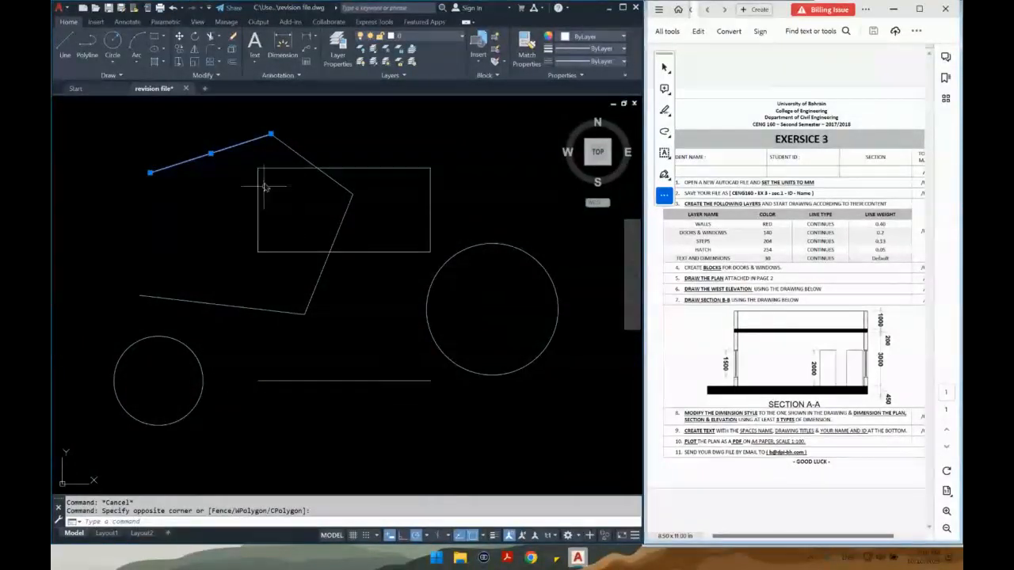
pyautogui.press('Escape')
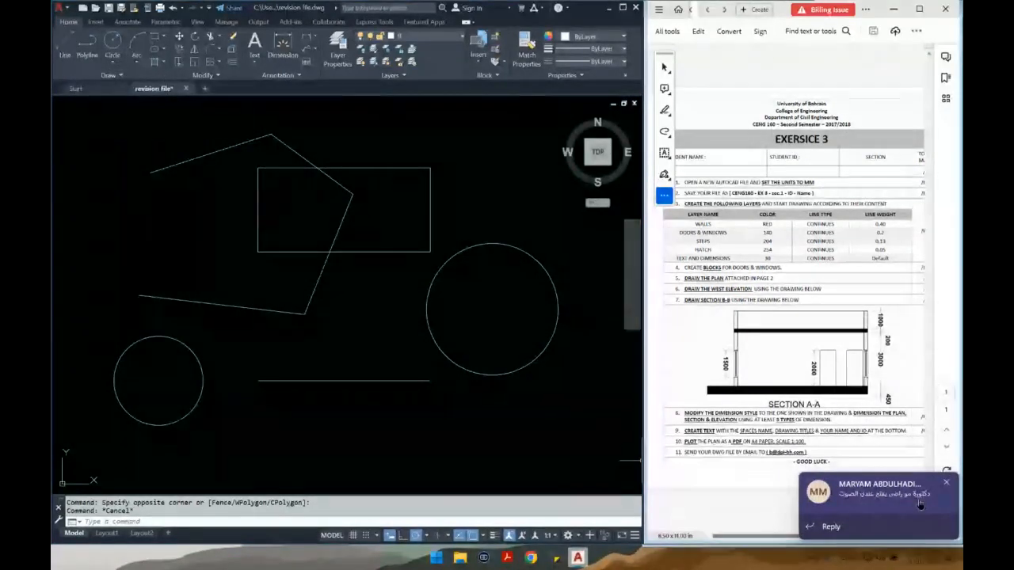
pyautogui.click(944, 483)
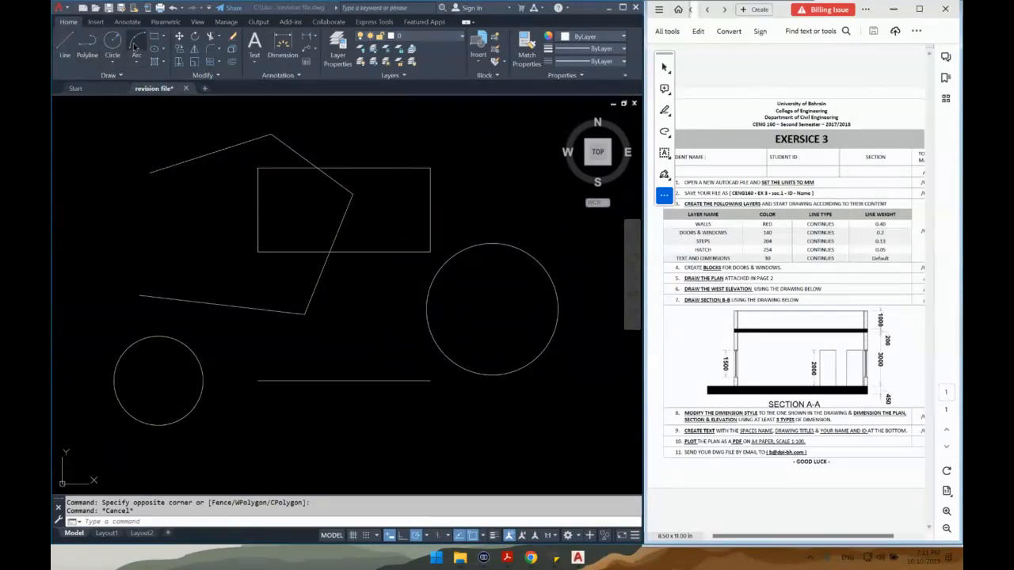
pyautogui.click(164, 39)
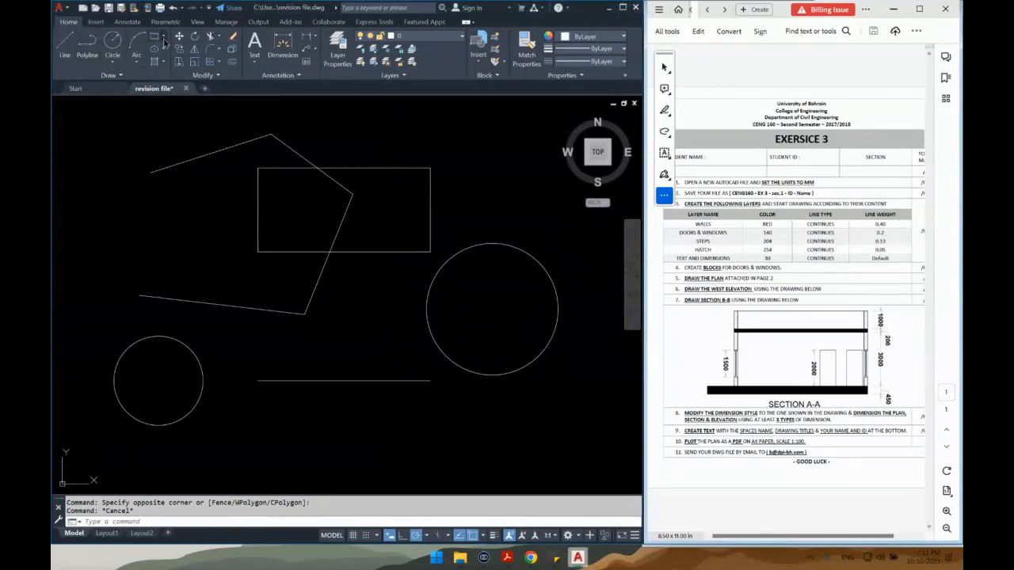
pyautogui.click(164, 40)
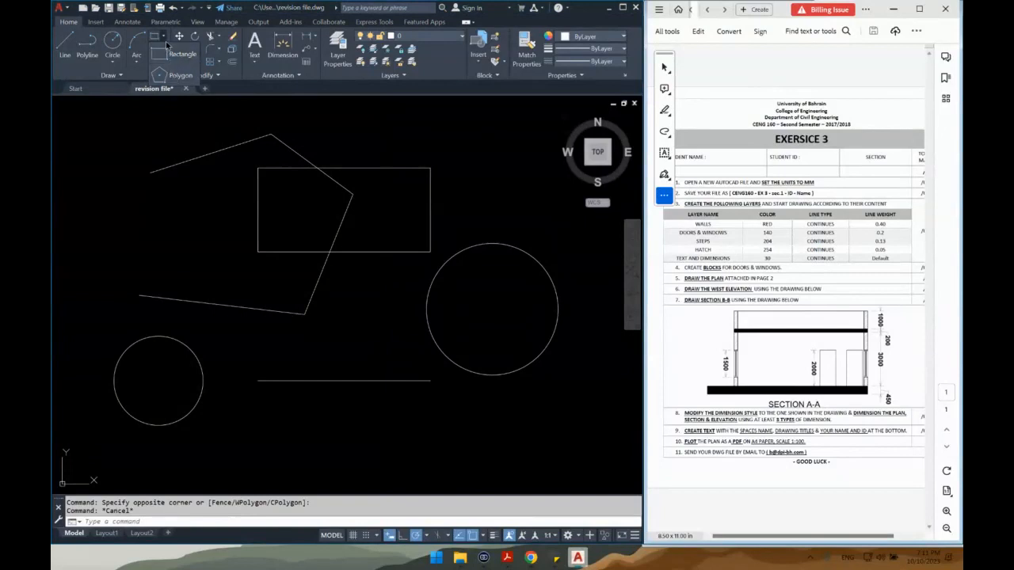
pyautogui.click(164, 50)
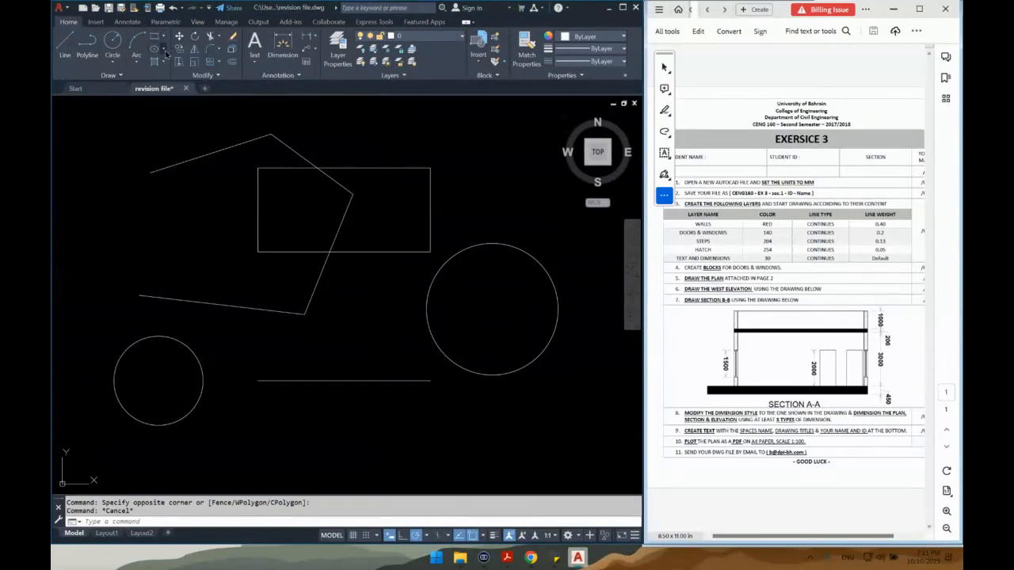
pyautogui.click(164, 62)
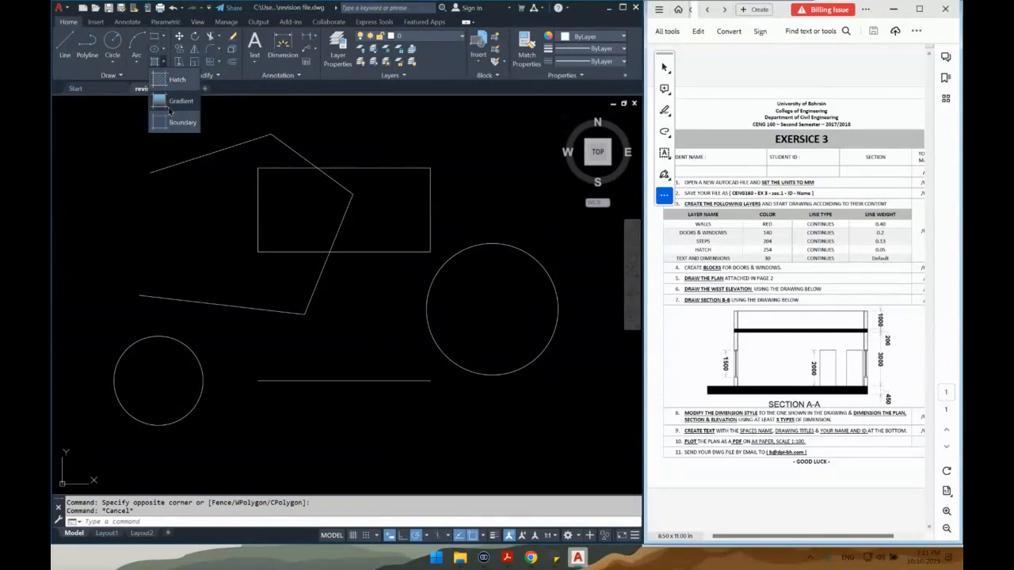
pyautogui.click(113, 75)
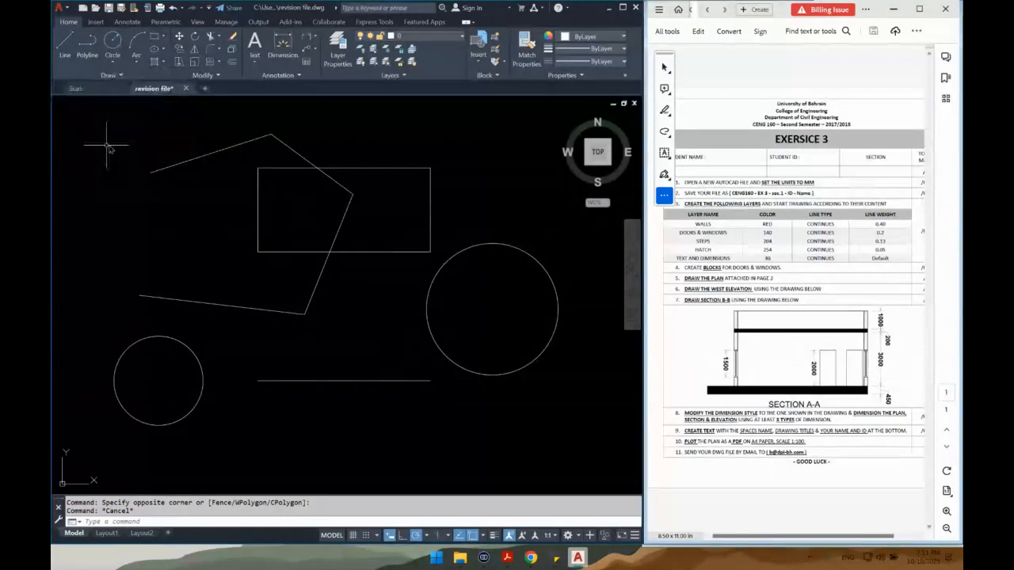
# Draw an open chain of three connected line segments to the left of the rectangle with the Line command
pyautogui.write('L')
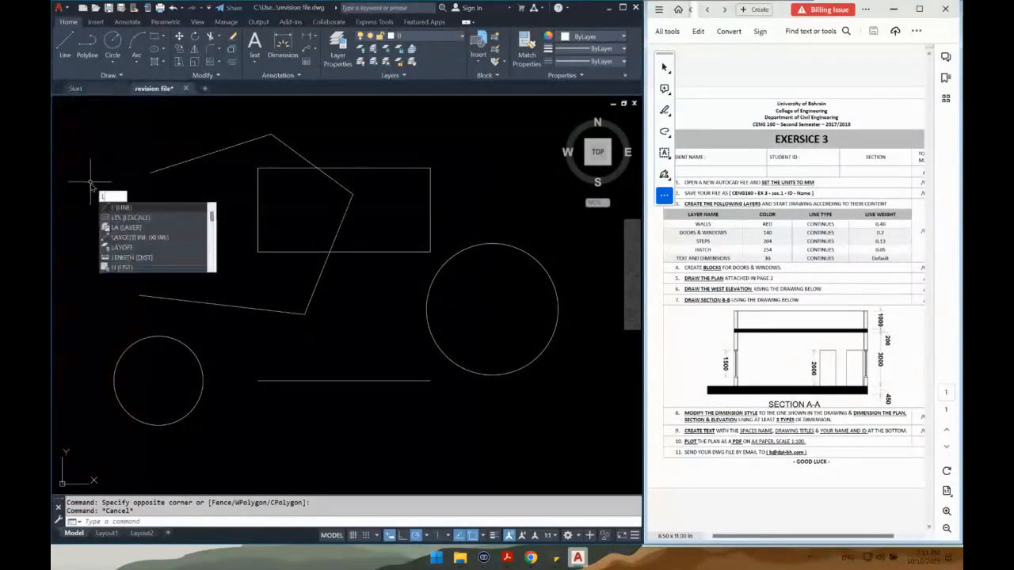
pyautogui.press('Return')
pyautogui.click(82, 158)
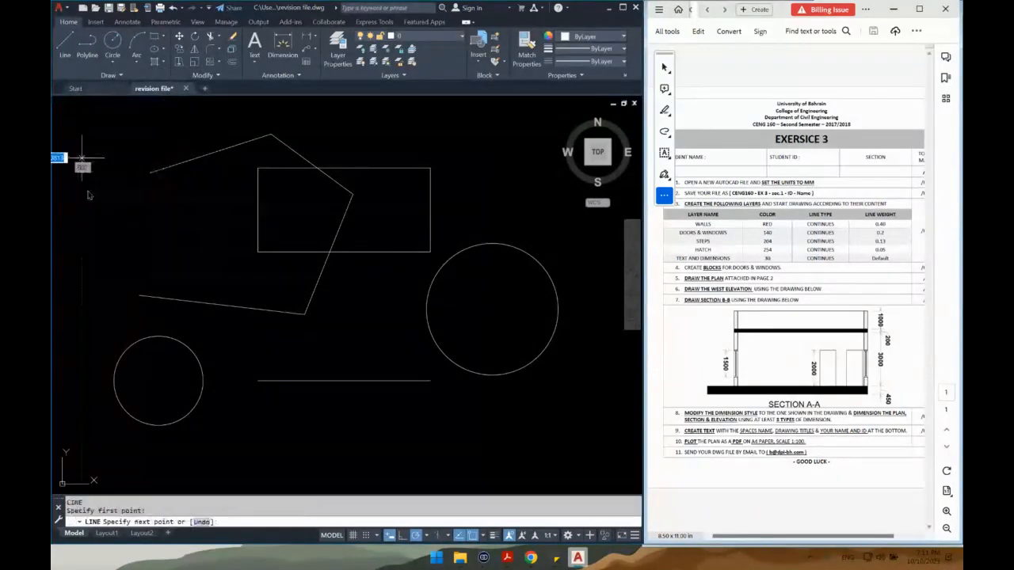
pyautogui.click(83, 244)
pyautogui.click(198, 228)
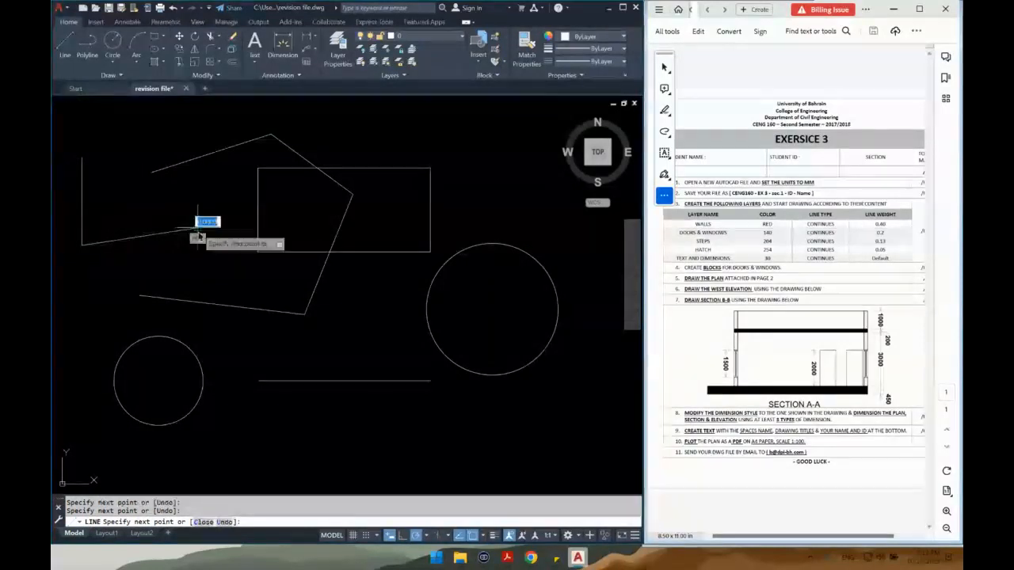
pyautogui.click(239, 283)
pyautogui.press('Return')
# Try selecting individual segments of the new three-segment line chain, clearing the selection at the end
pyautogui.click(224, 270)
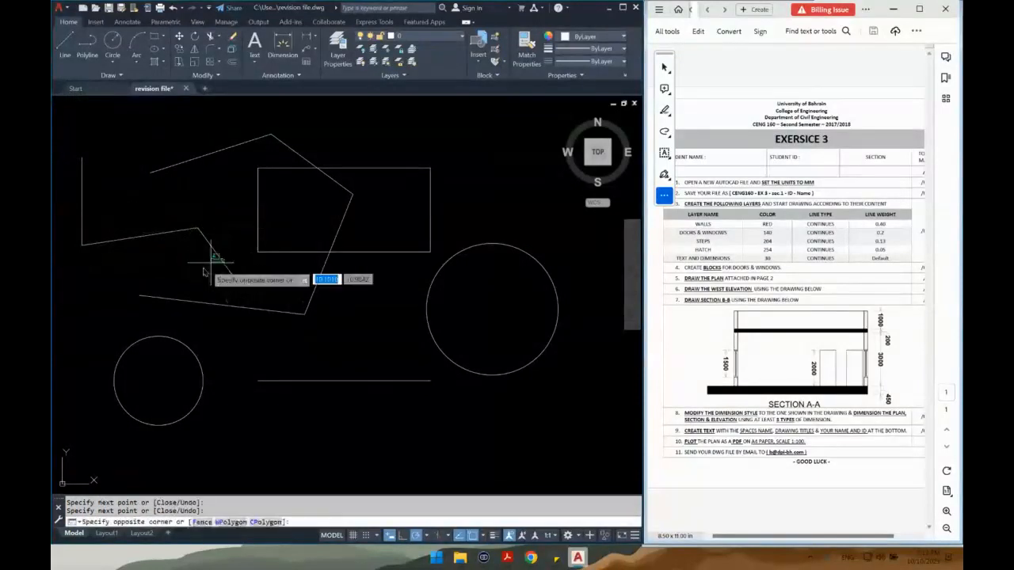
pyautogui.click(201, 267)
pyautogui.click(175, 203)
pyautogui.press('Escape')
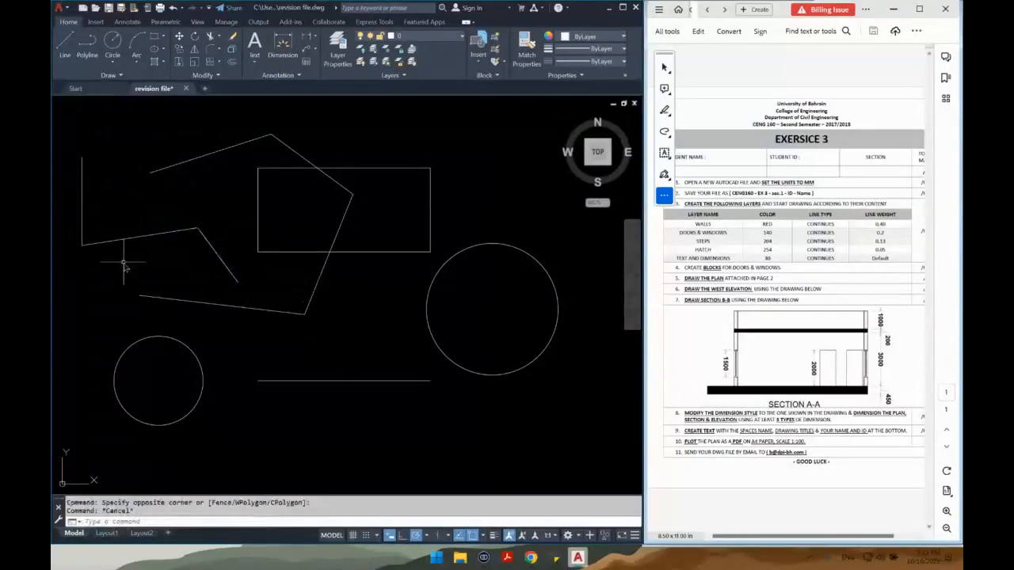
# Draw an open three-segment polyline just below the new line chain, picking its four points freehand
pyautogui.write('p')
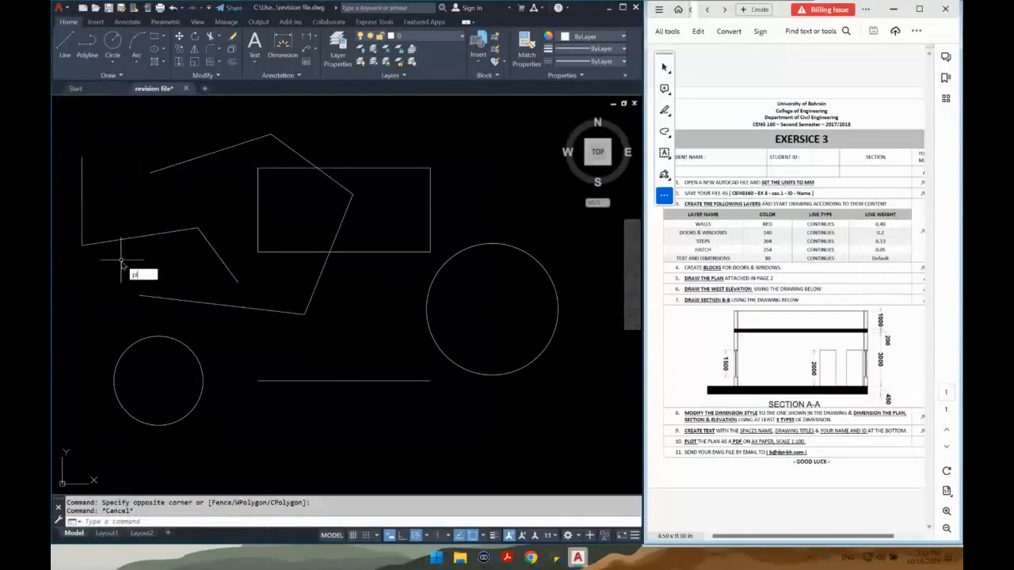
pyautogui.write('l')
pyautogui.press('Return')
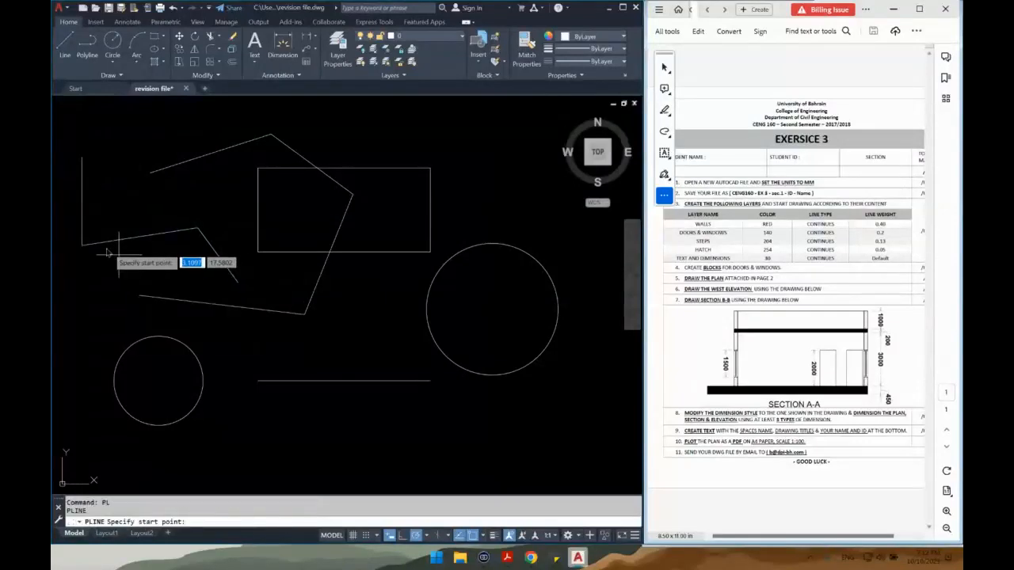
pyautogui.click(63, 194)
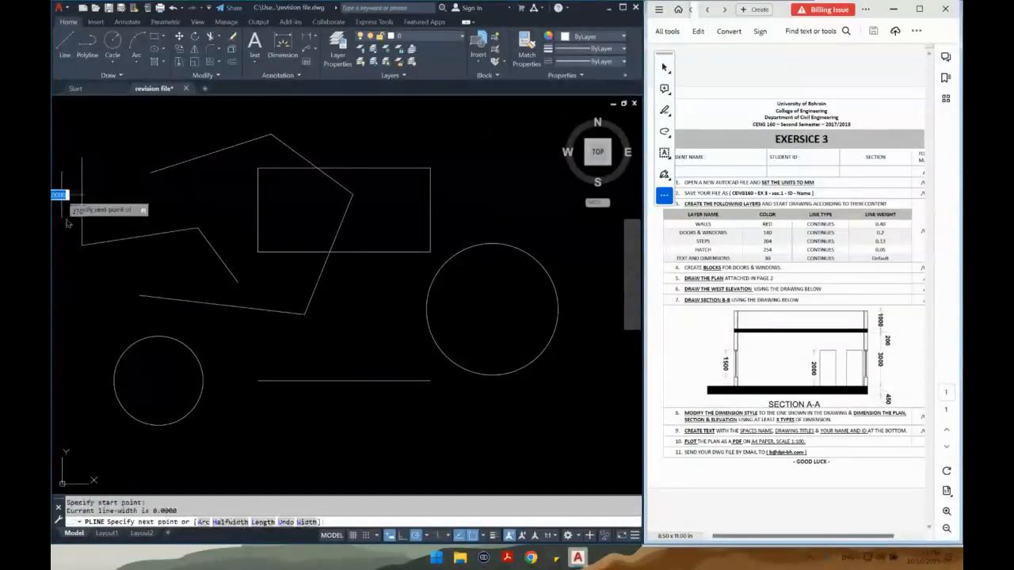
pyautogui.click(77, 282)
pyautogui.click(182, 250)
pyautogui.click(185, 256)
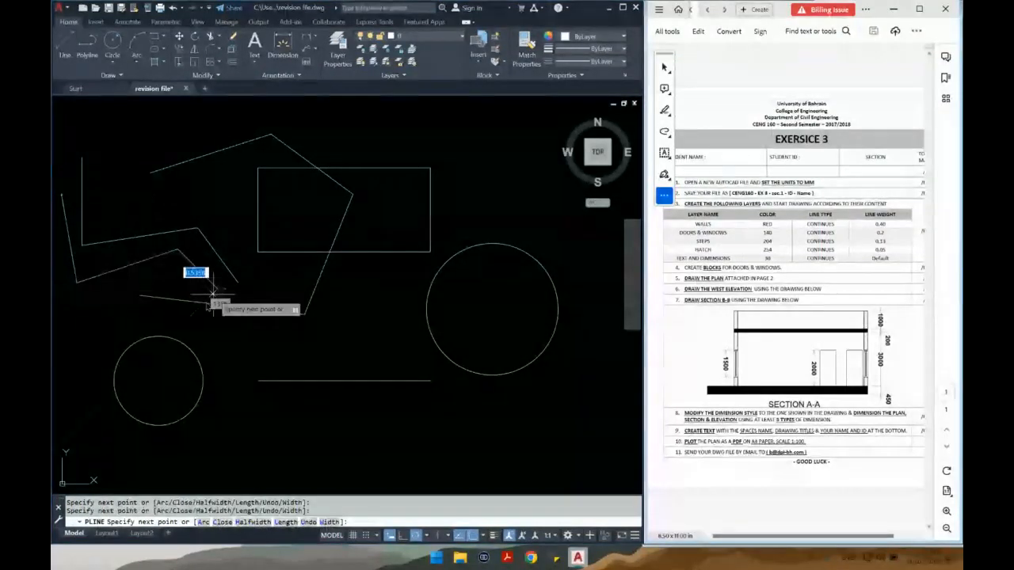
pyautogui.click(215, 289)
pyautogui.press('Return')
# Explode the three-segment polyline into separate lines
pyautogui.click(182, 254)
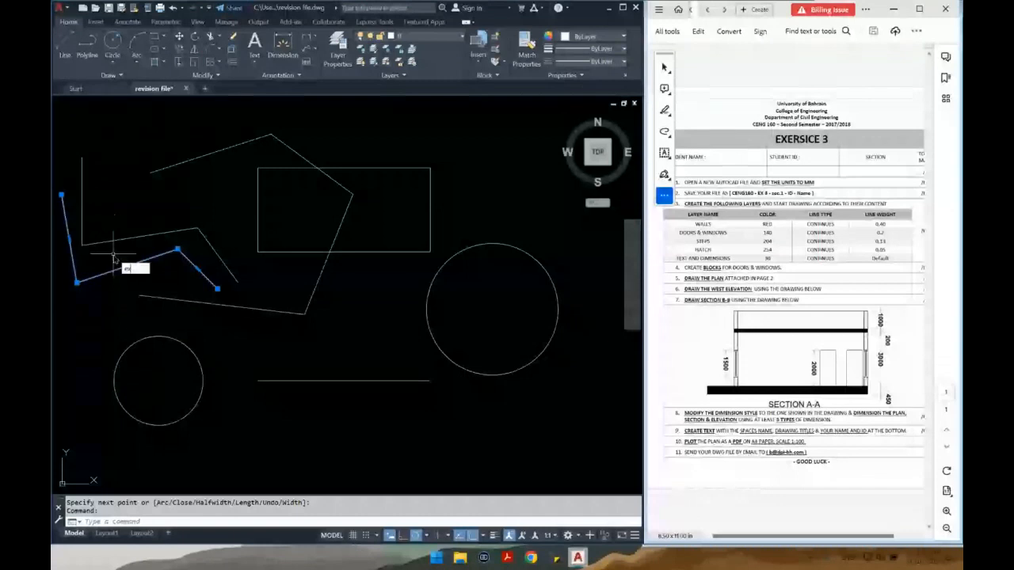
pyautogui.write('plode')
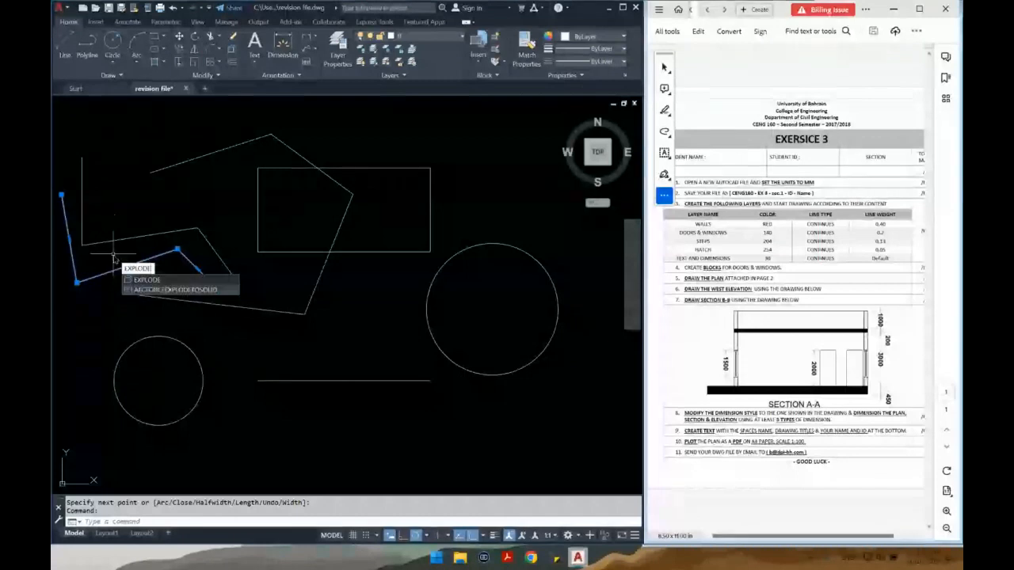
pyautogui.press('Return')
# Select the middle and end segments of the exploded polyline individually to check their separation, clearing the selection at the end
pyautogui.rightClick(113, 259)
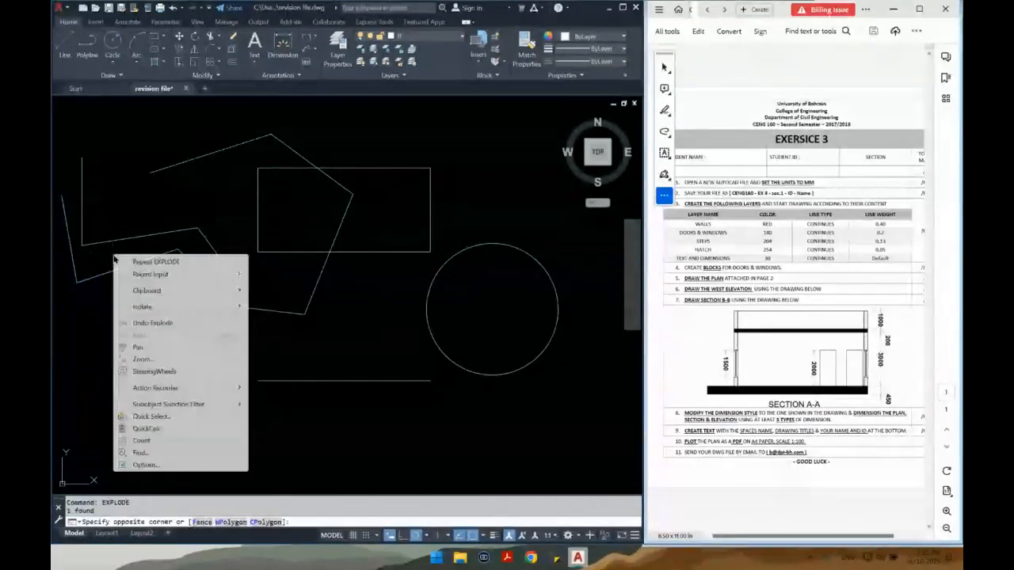
pyautogui.click(108, 258)
pyautogui.click(90, 275)
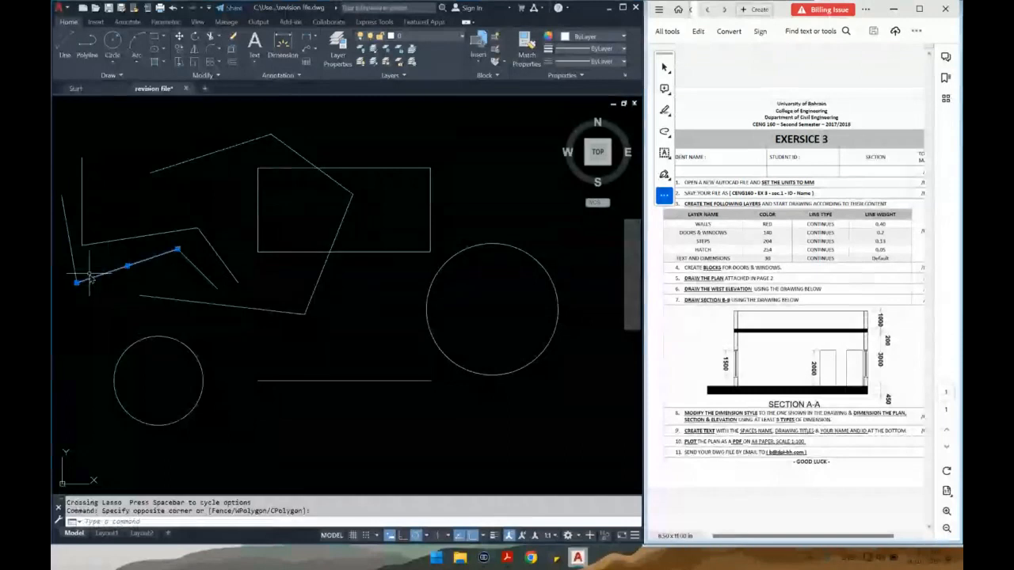
pyautogui.click(206, 266)
pyautogui.click(157, 334)
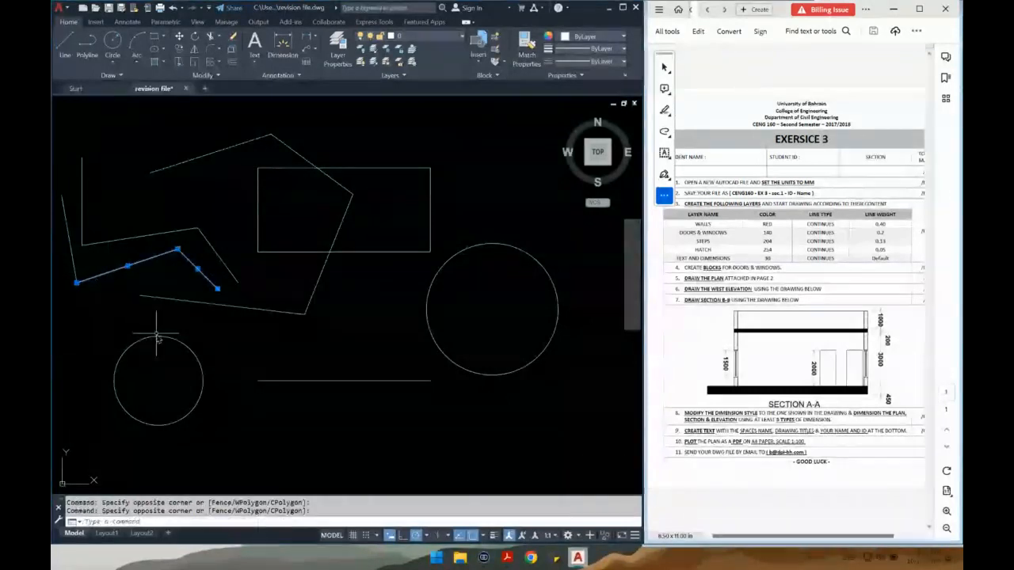
pyautogui.press('Escape')
# Join the three exploded segments back into one polyline and select it to check that it is a single object
pyautogui.click(67, 295)
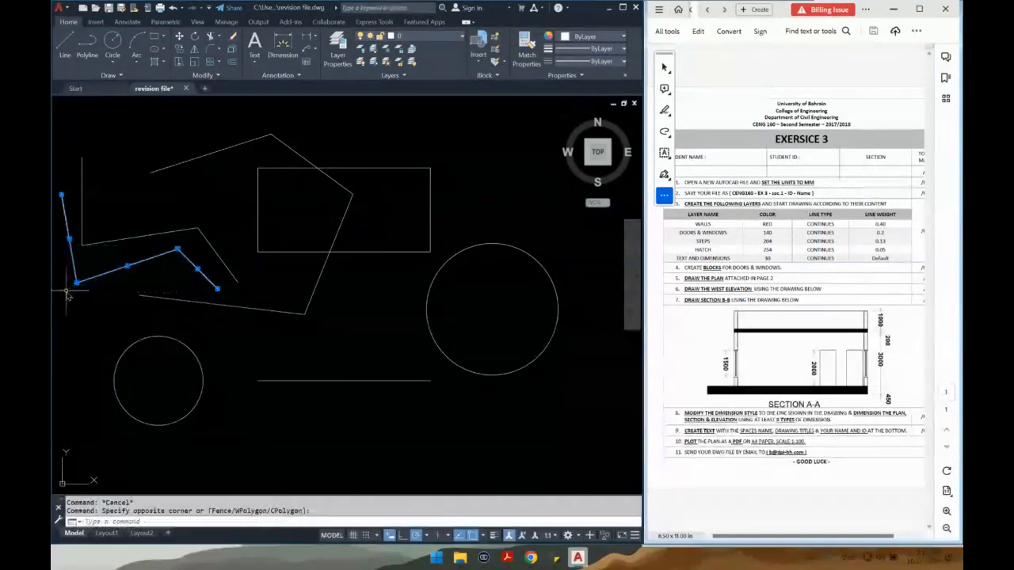
pyautogui.write('j')
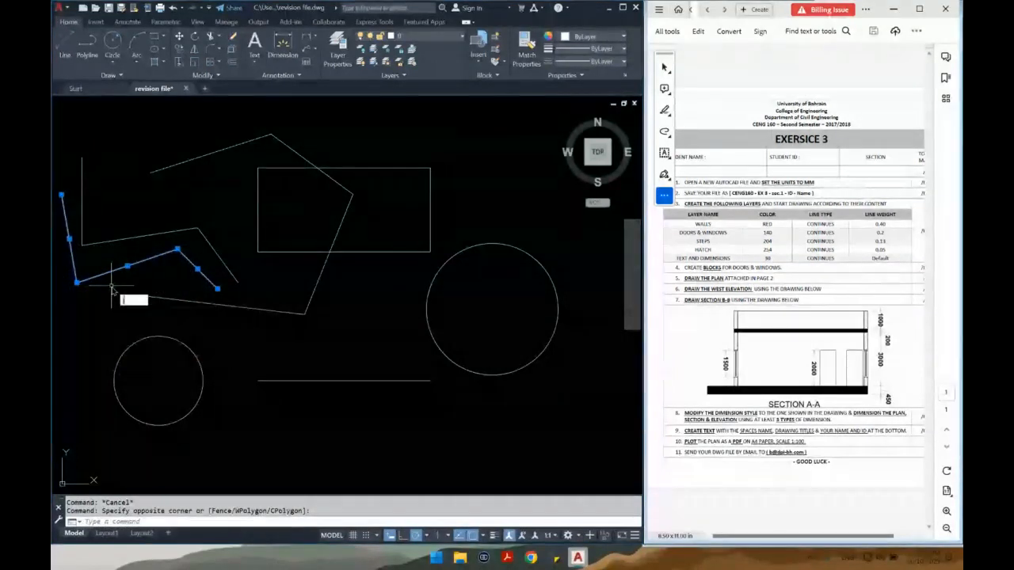
pyautogui.press('Return')
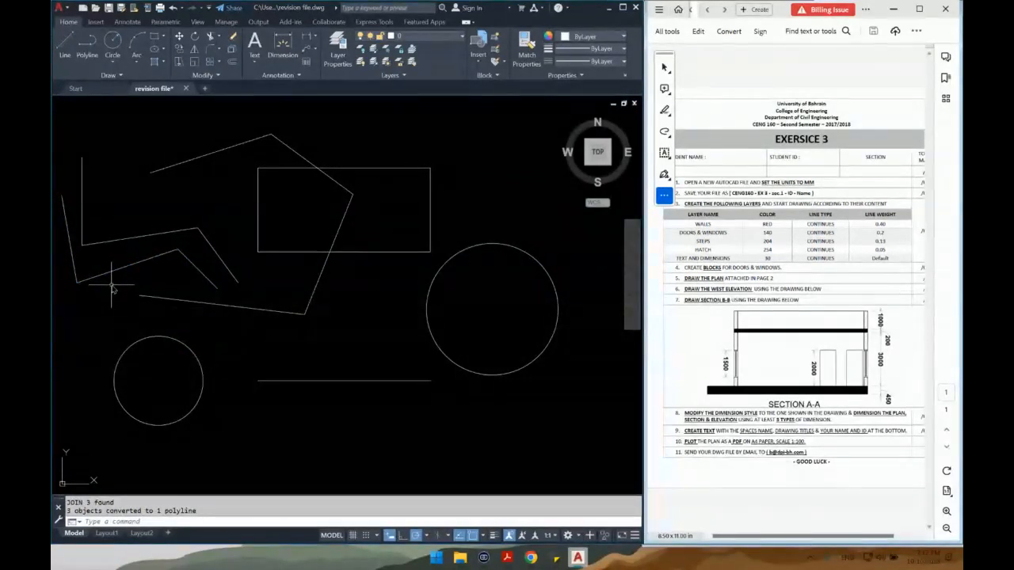
pyautogui.click(116, 261)
pyautogui.click(99, 286)
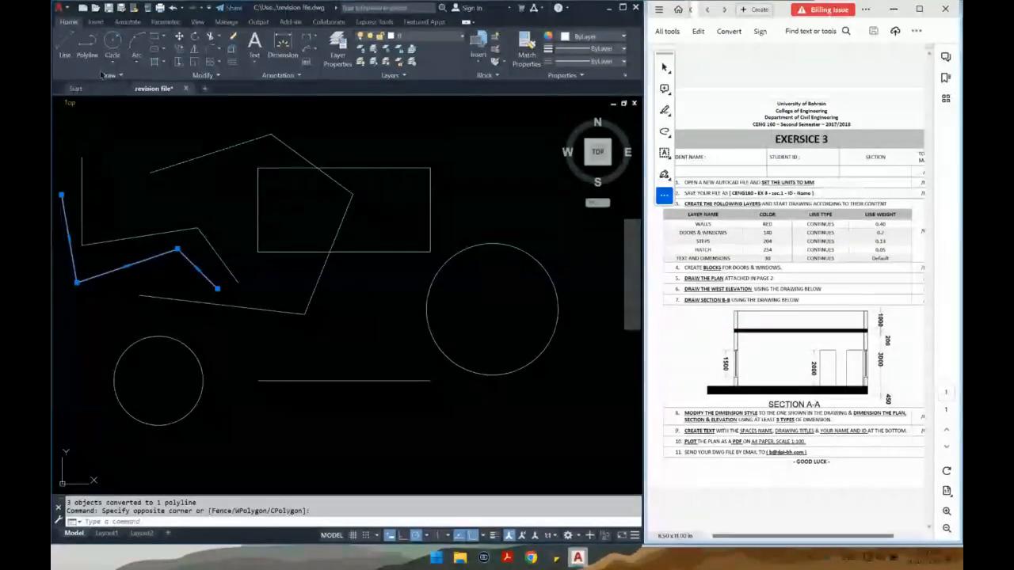
# Clear the selection and draw a wavy open spline through four freehand points between the joined polyline and the small circle
pyautogui.moveTo(123, 317)
pyautogui.mouseDown(button='middle')
pyautogui.moveTo(174, 283)
pyautogui.moveTo(162, 276)
pyautogui.mouseUp(button='middle')
pyautogui.rightClick(161, 282)
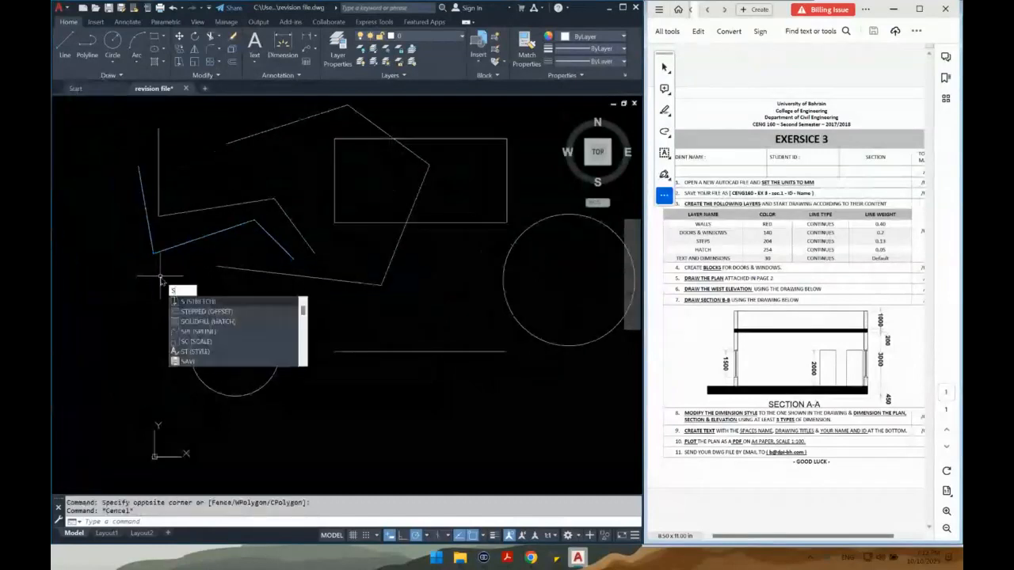
pyautogui.press('Escape')
pyautogui.write('spl')
pyautogui.press('Return')
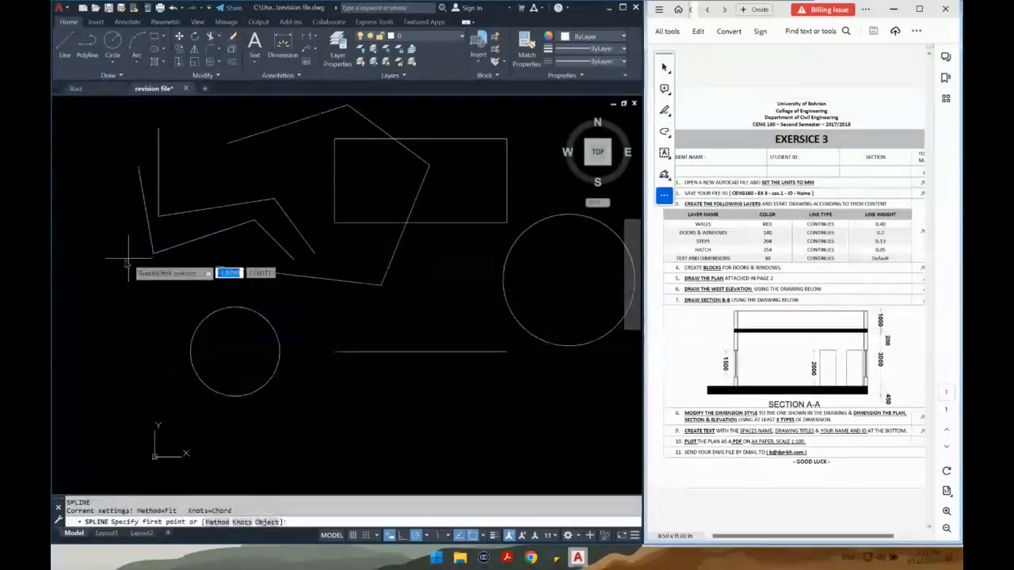
pyautogui.click(93, 235)
pyautogui.click(127, 299)
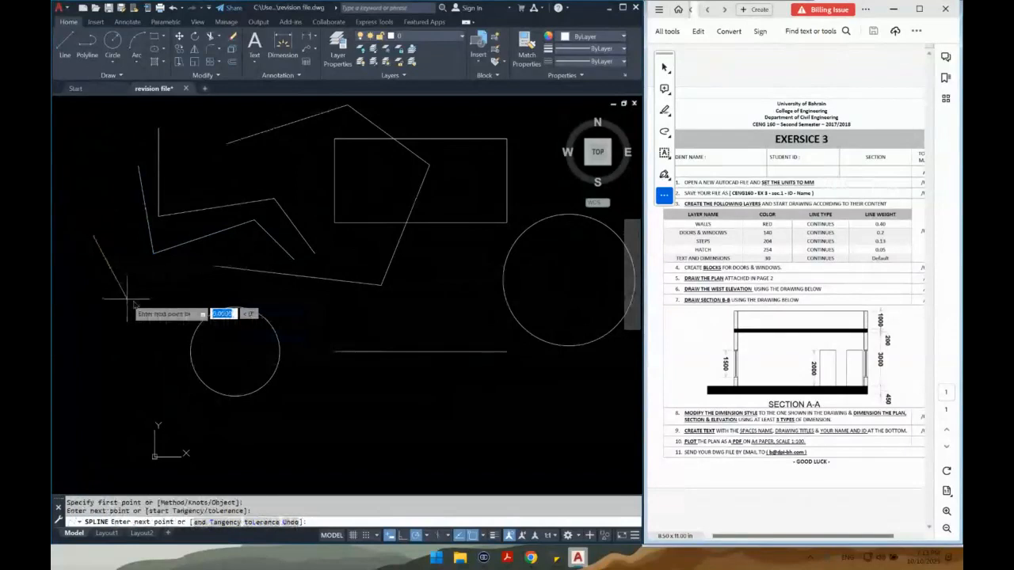
pyautogui.click(211, 260)
pyautogui.click(297, 309)
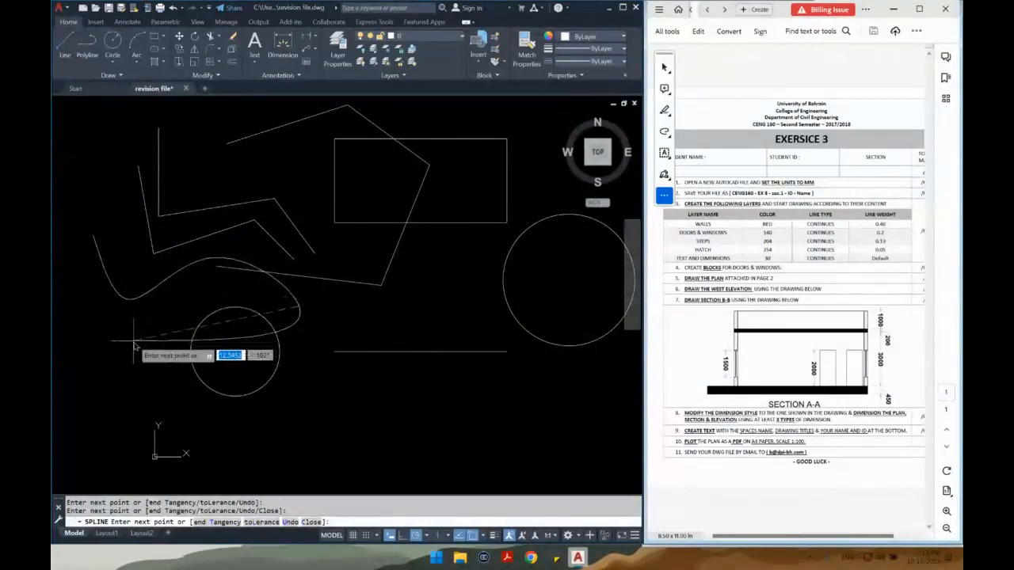
pyautogui.press('Return')
# Draw a horizontal ray starting outside the small circle and passing across it, just below the short horizontal line
pyautogui.write('RAY')
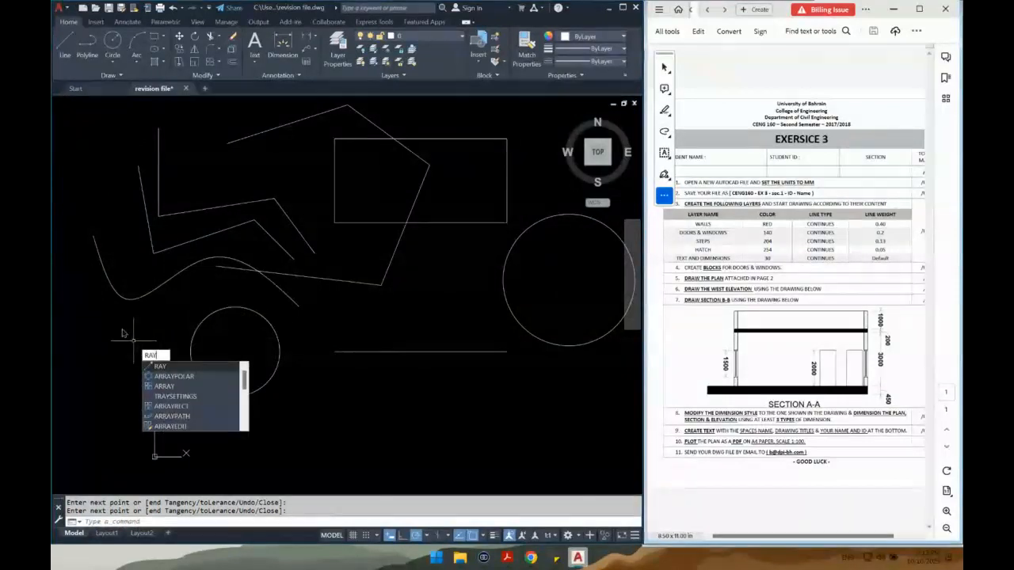
pyautogui.press('Return')
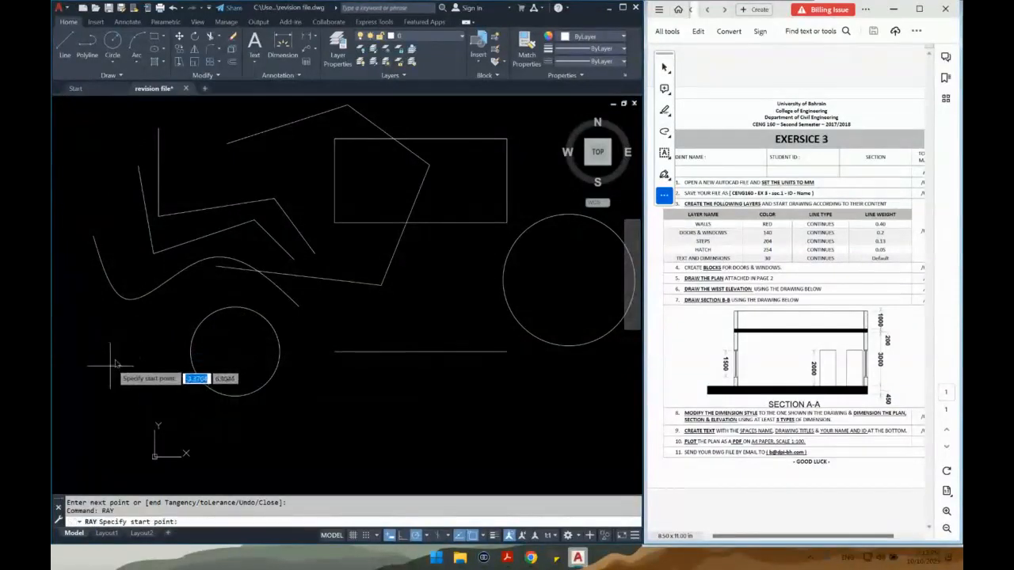
pyautogui.click(117, 358)
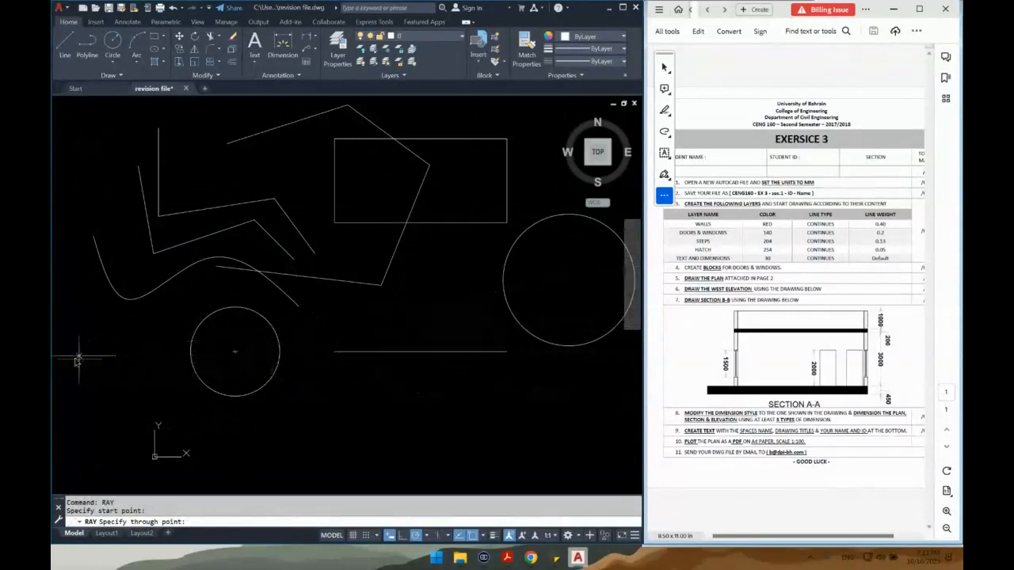
pyautogui.click(318, 356)
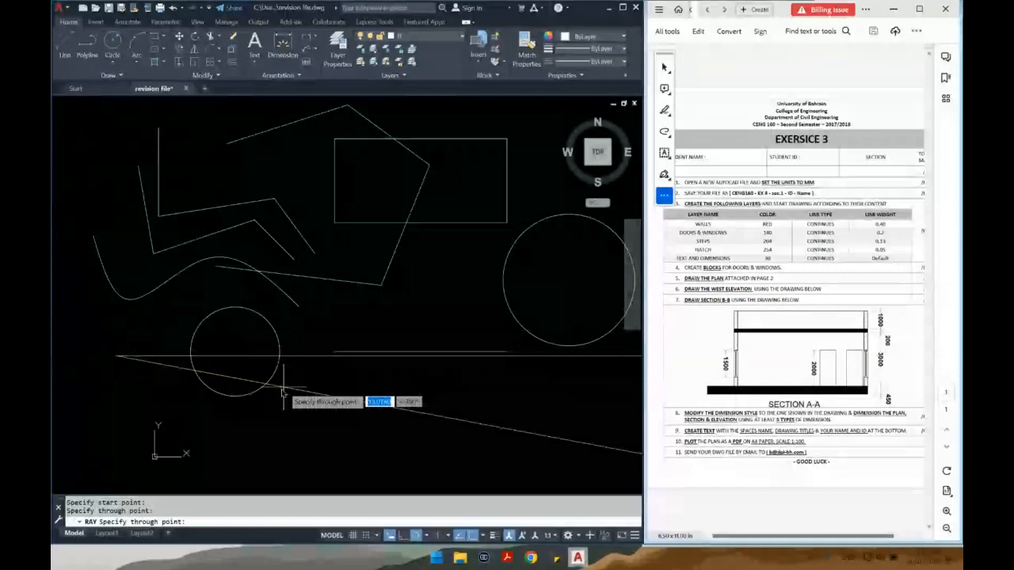
pyautogui.scroll(-3, 283, 390)
pyautogui.press('Escape')
pyautogui.scroll(4, 238, 396)
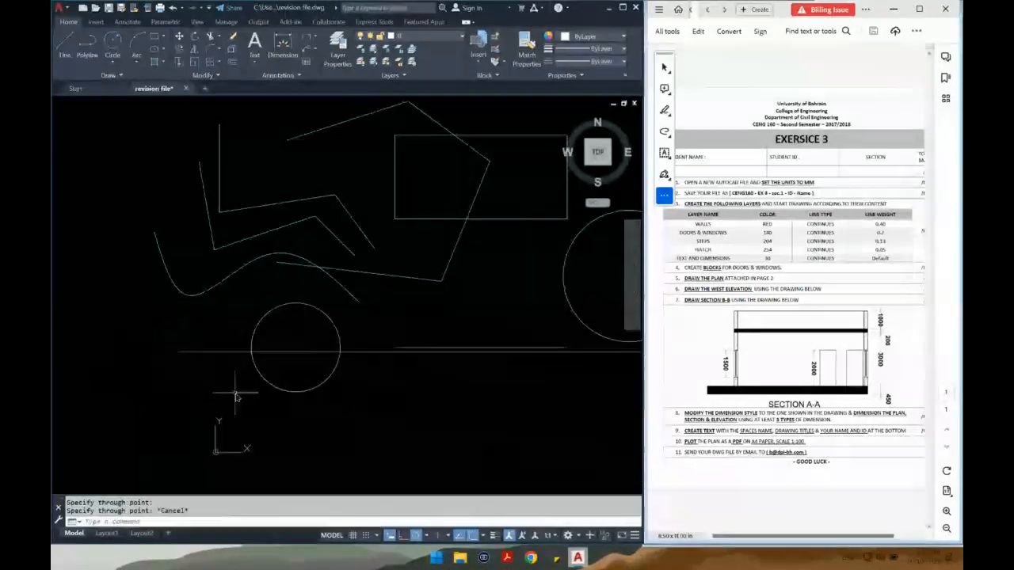
# Draw a near-horizontal construction line with XLINE through two freehand points below the small circle and the ray
pyautogui.moveTo(238, 392); pyautogui.dragTo(255, 316, button='middle')
pyautogui.write('xl')
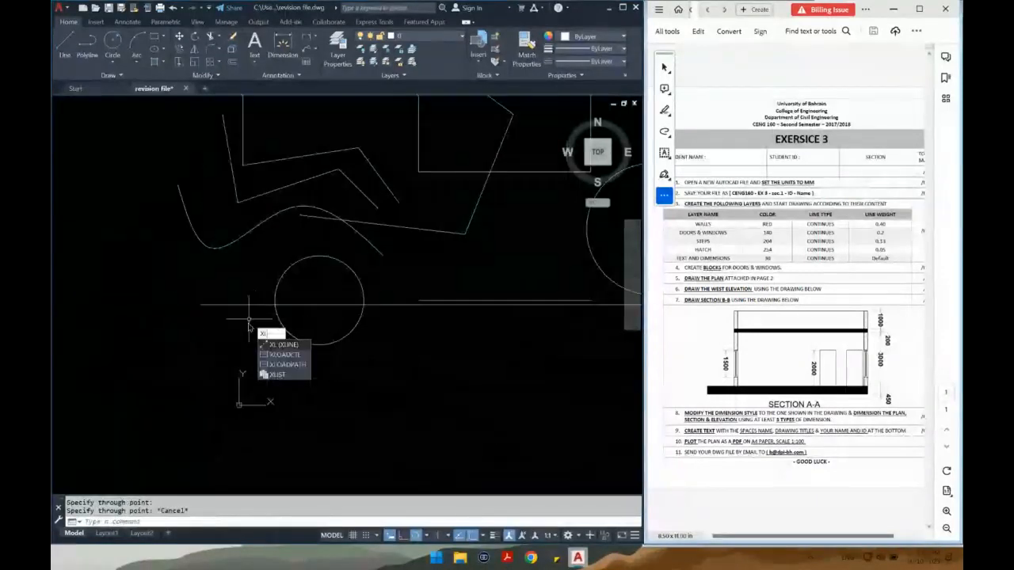
pyautogui.press('Return')
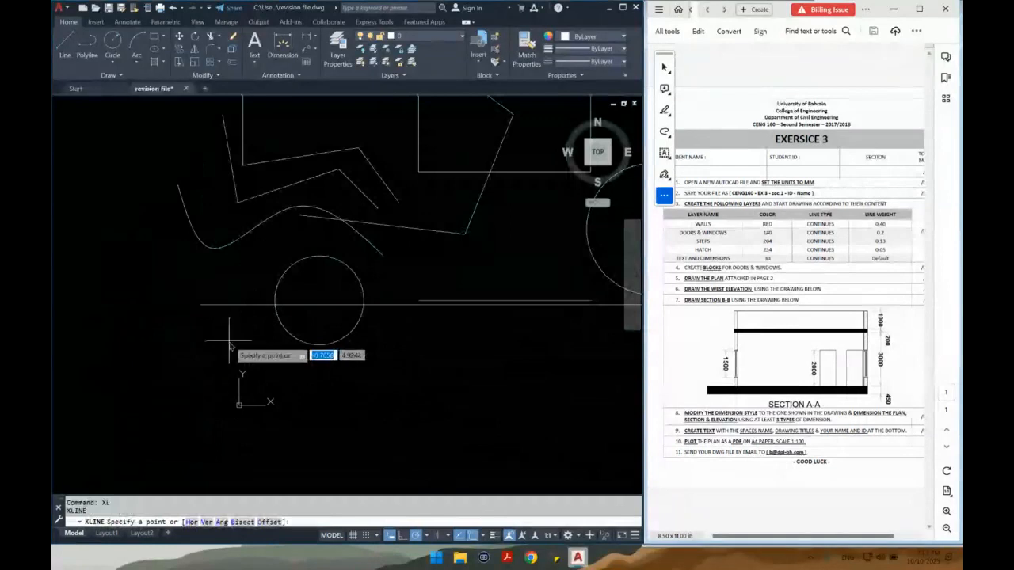
pyautogui.click(210, 368)
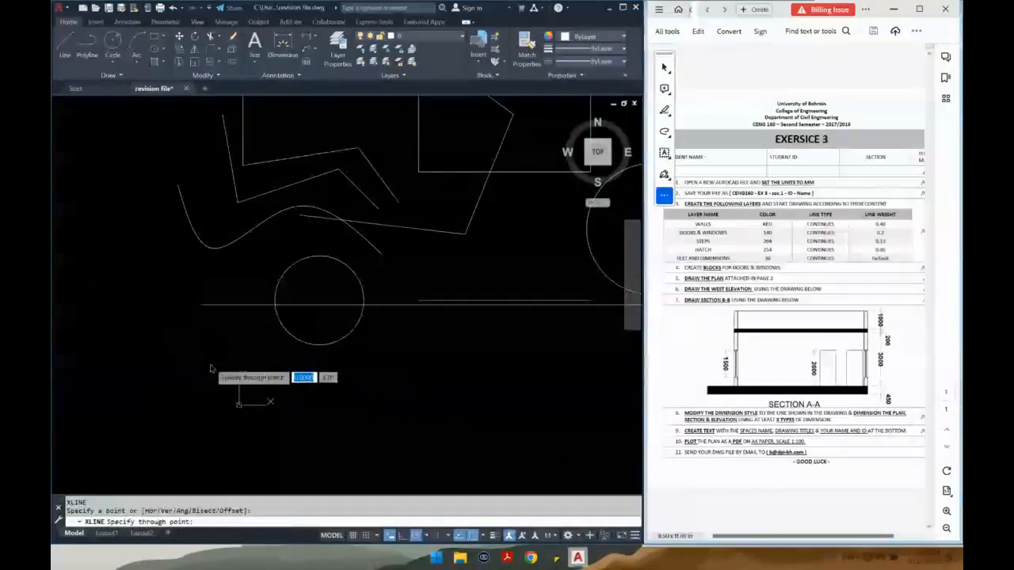
pyautogui.click(399, 365)
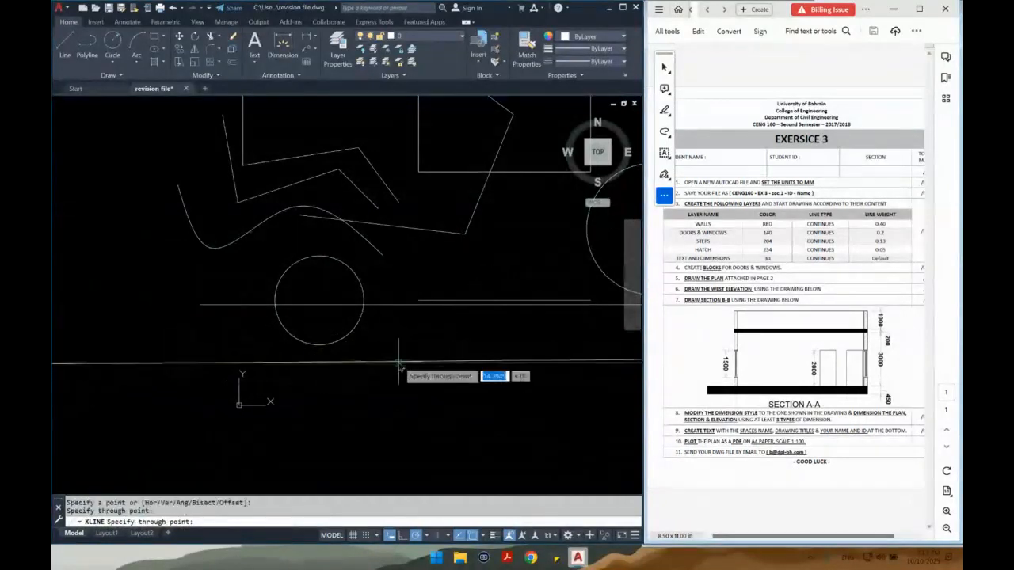
pyautogui.press('Escape')
# Select the construction line and examine how far it extends in both directions compared with the ray, clearing the selection at the end
pyautogui.click(230, 354)
pyautogui.click(202, 373)
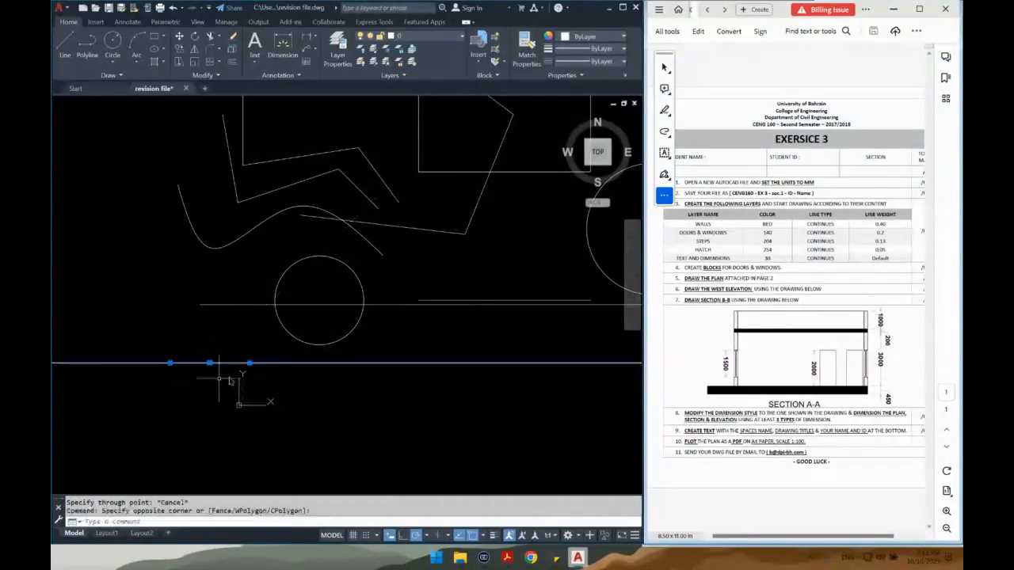
pyautogui.scroll(-5, 241, 378)
pyautogui.scroll(-5, 243, 380)
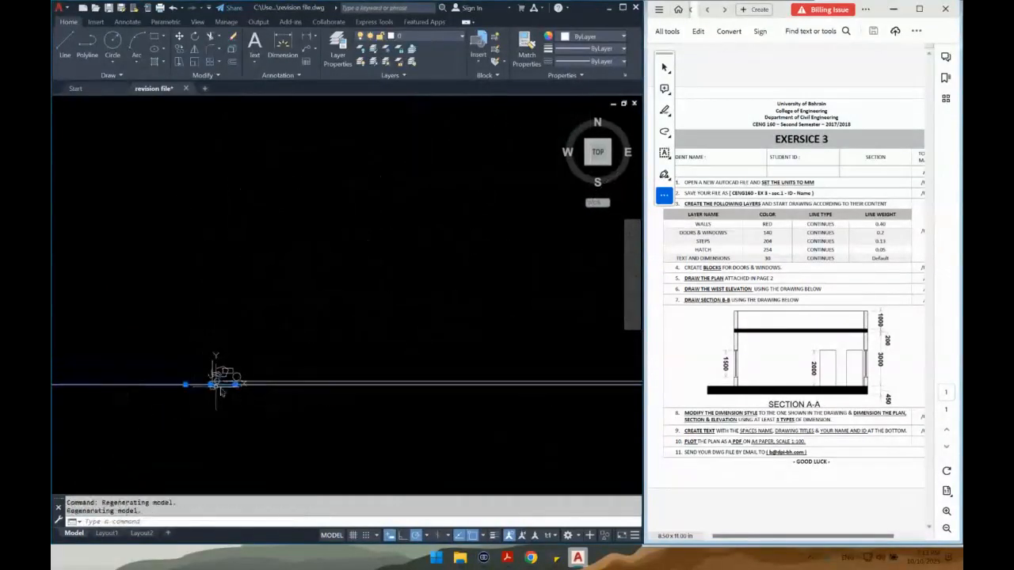
pyautogui.scroll(8, 213, 380)
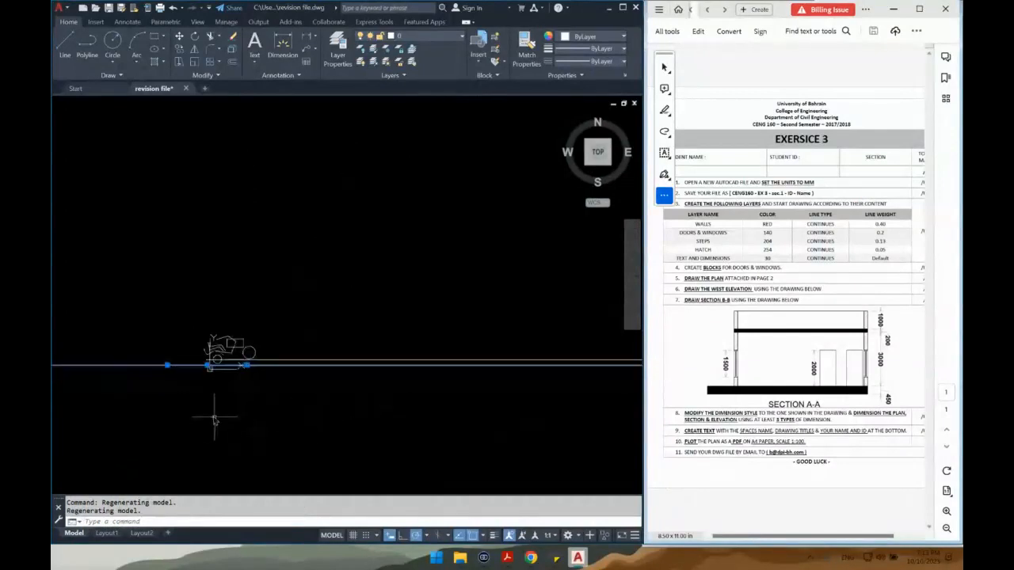
pyautogui.press('Escape')
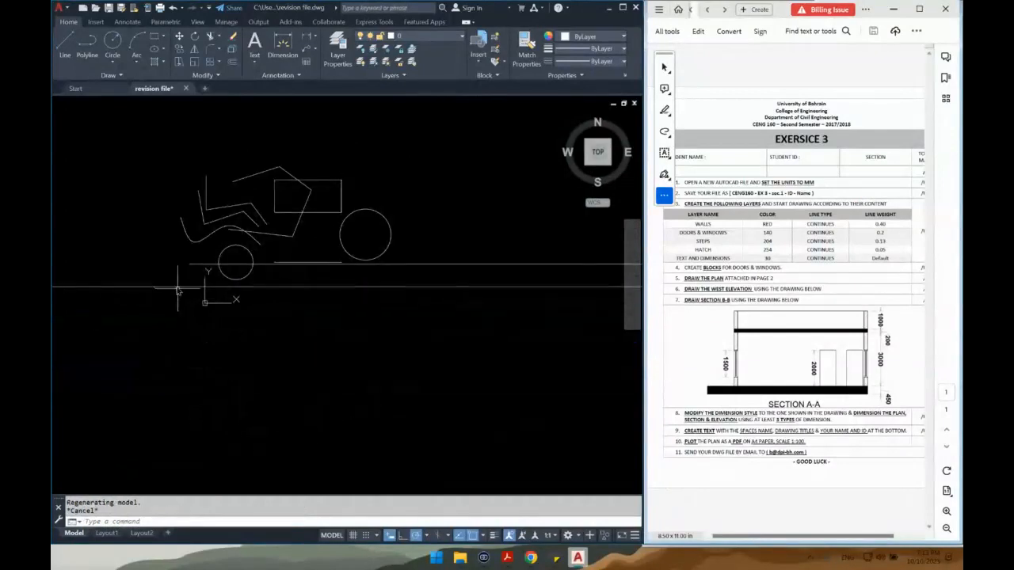
pyautogui.click(176, 289)
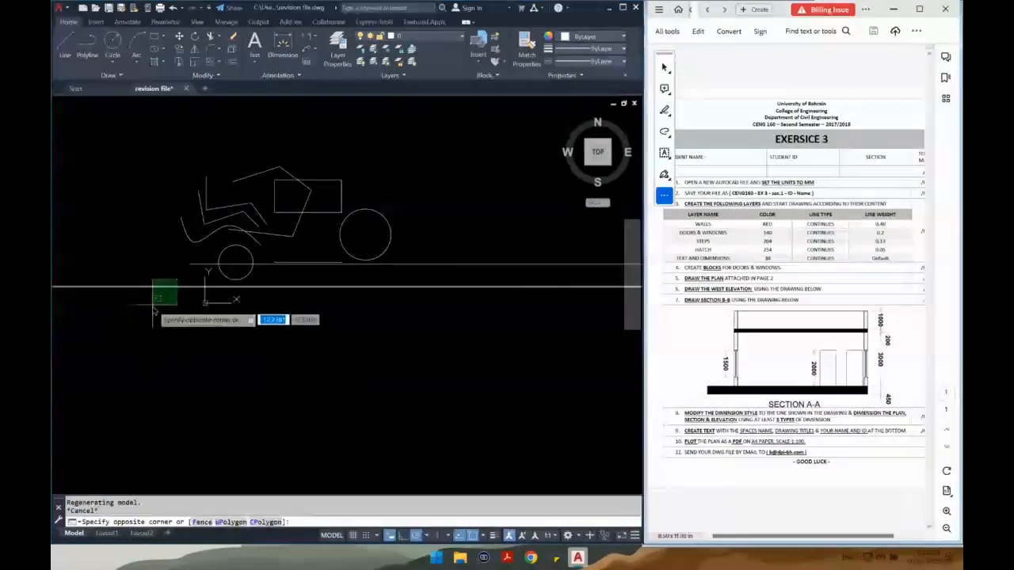
pyautogui.click(124, 317)
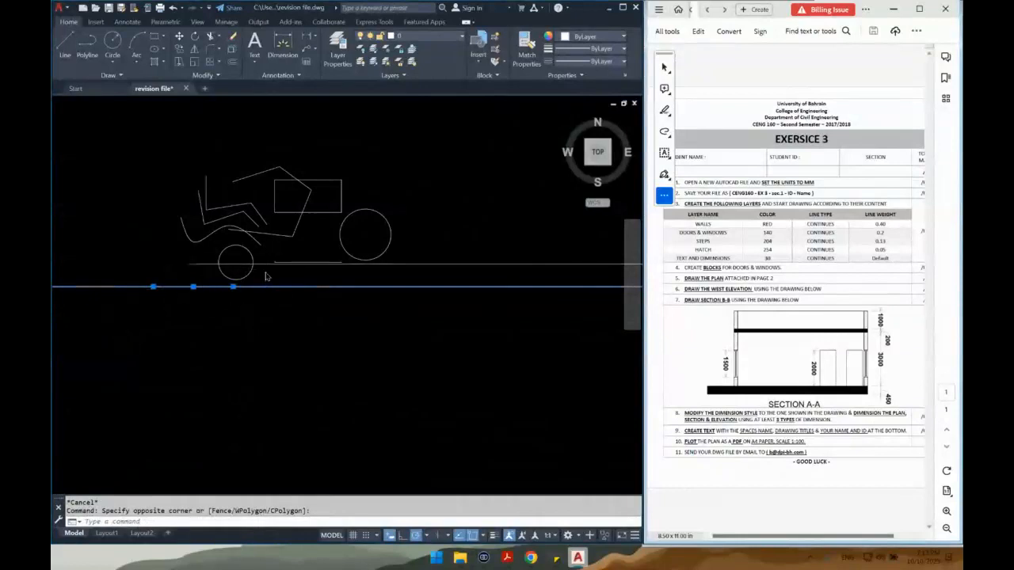
pyautogui.scroll(2, 303, 294)
pyautogui.press('Escape')
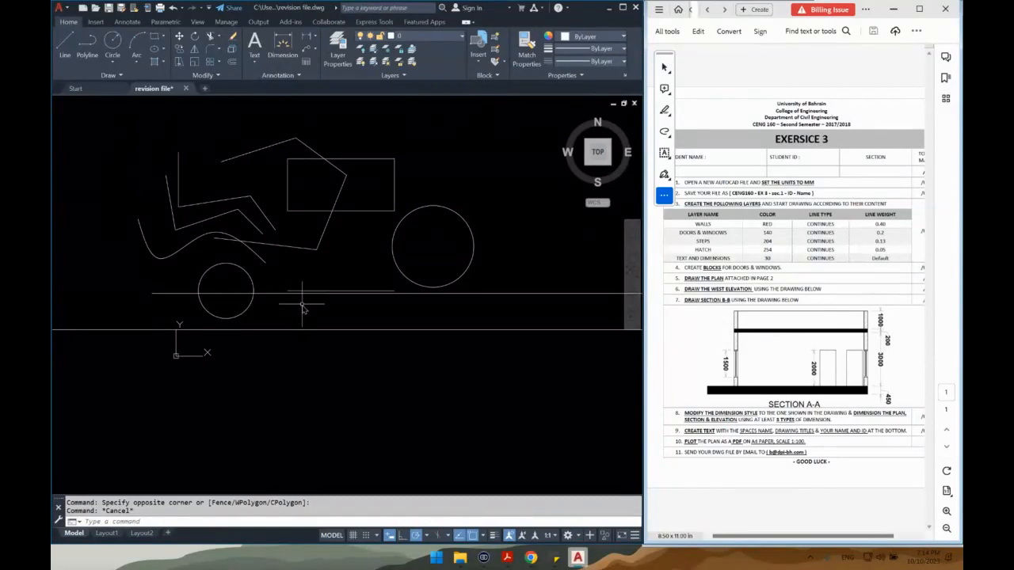
# Select the polylines, spline, ray and construction line together with a crossing window, and clear the selection
pyautogui.moveTo(301, 328); pyautogui.dragTo(308, 293, button='middle')
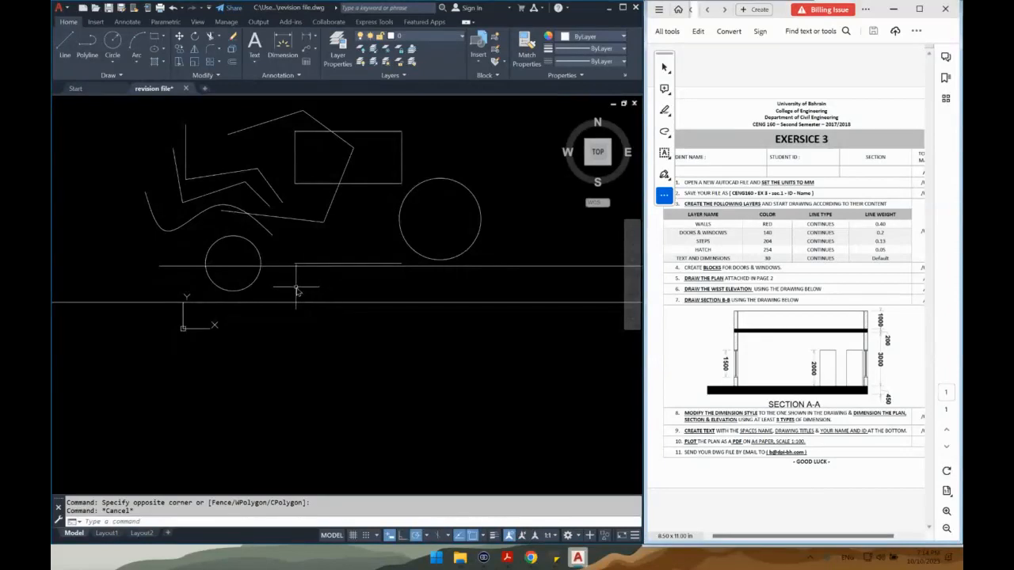
pyautogui.scroll(-2, 296, 289)
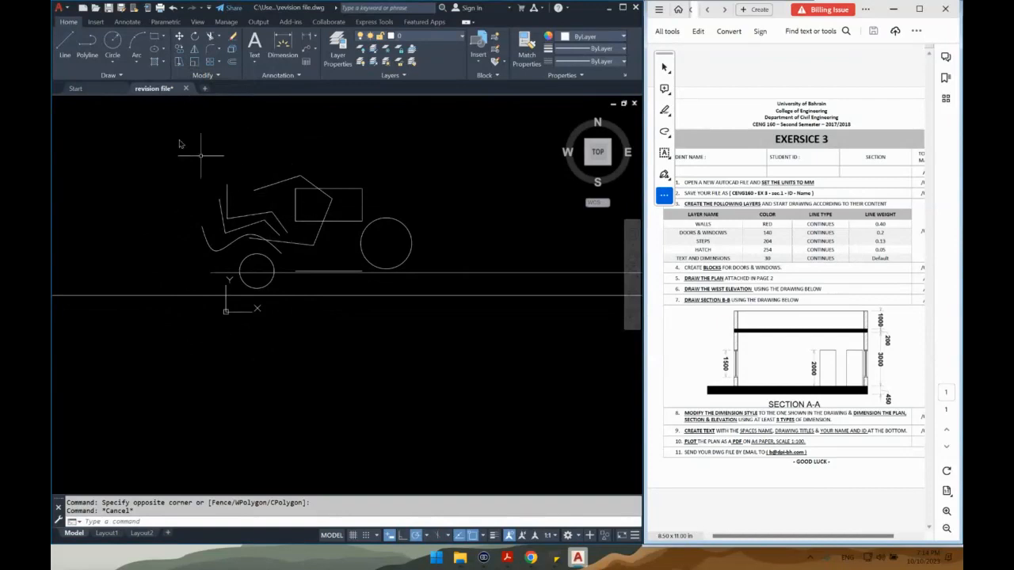
pyautogui.scroll(2, 293, 269)
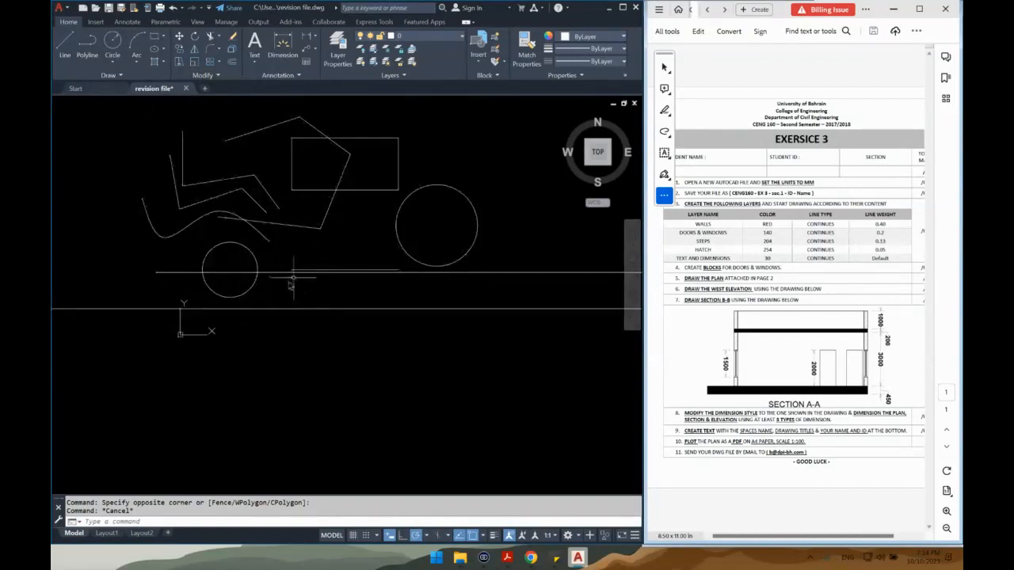
pyautogui.click(180, 167)
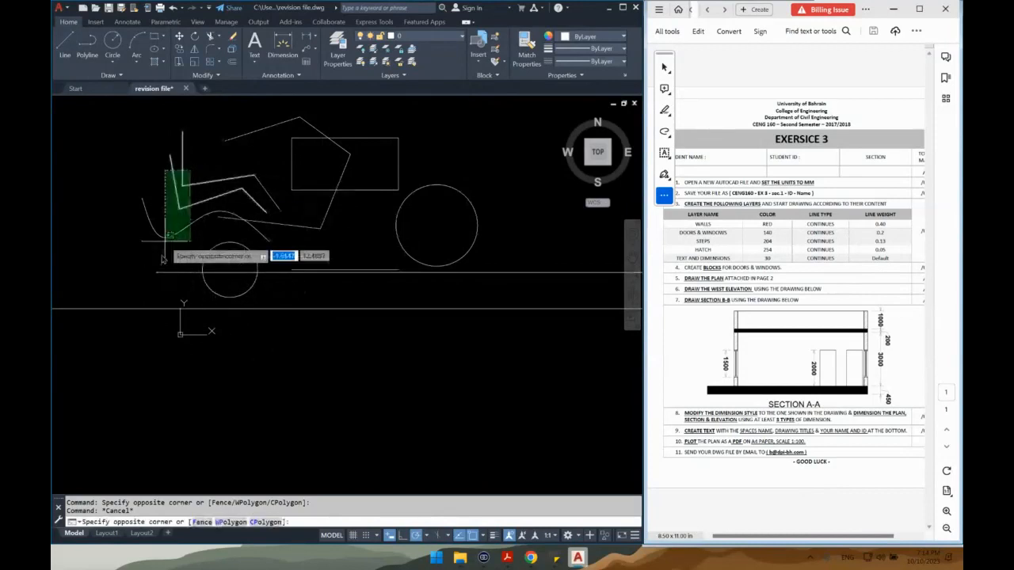
pyautogui.click(131, 342)
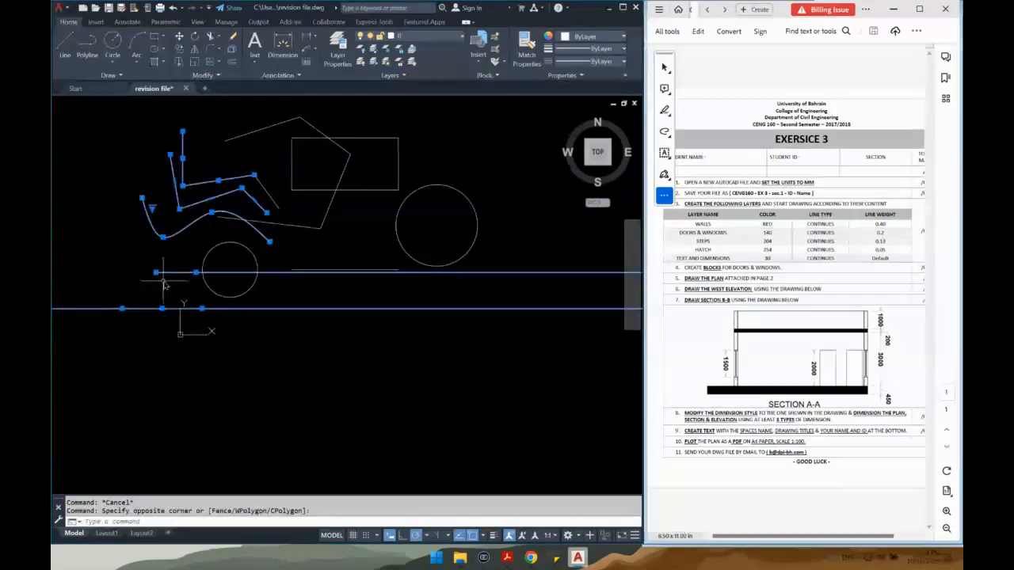
pyautogui.press('Escape')
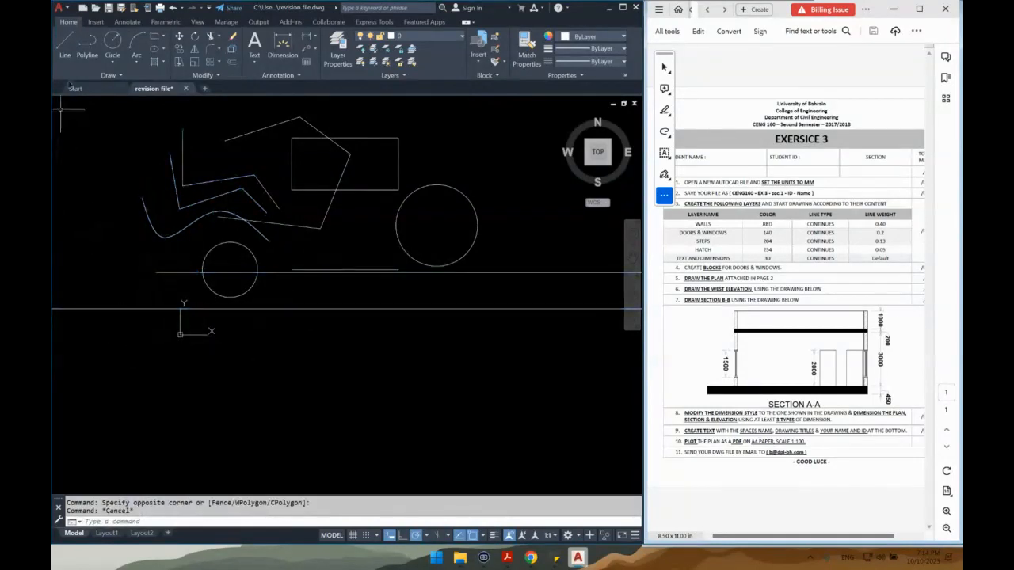
# Review the available circle construction methods and cancel the circle command
pyautogui.click(116, 48)
pyautogui.click(113, 64)
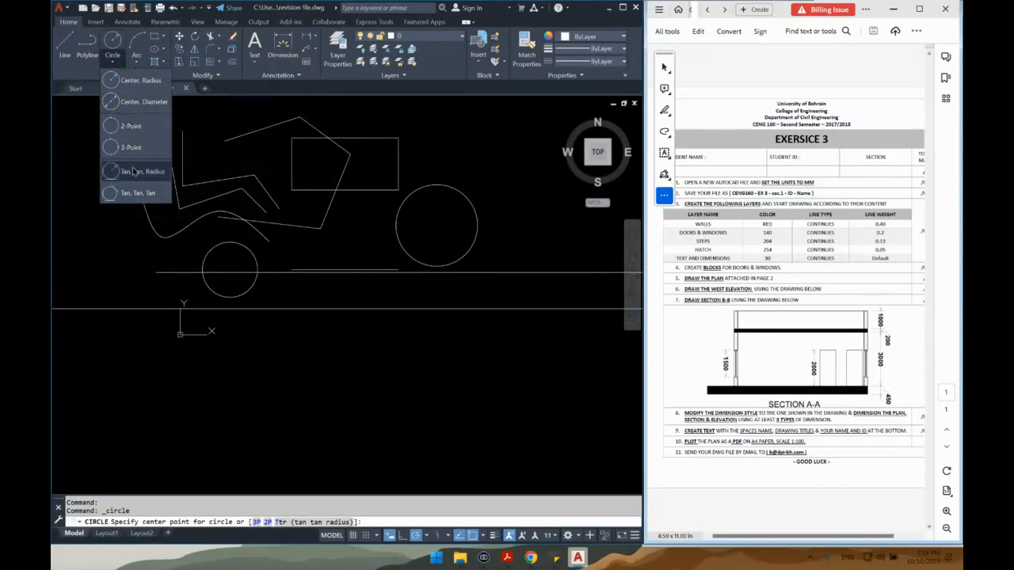
pyautogui.press('Escape')
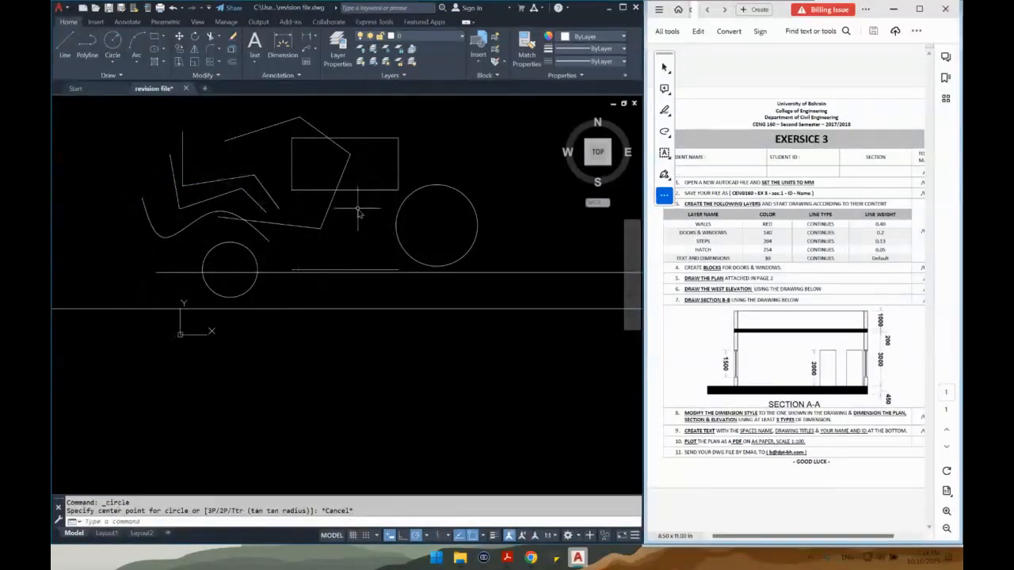
# Draw a circle with a radius of 5 centred at a free point below the construction line
pyautogui.write('c')
pyautogui.press('Return')
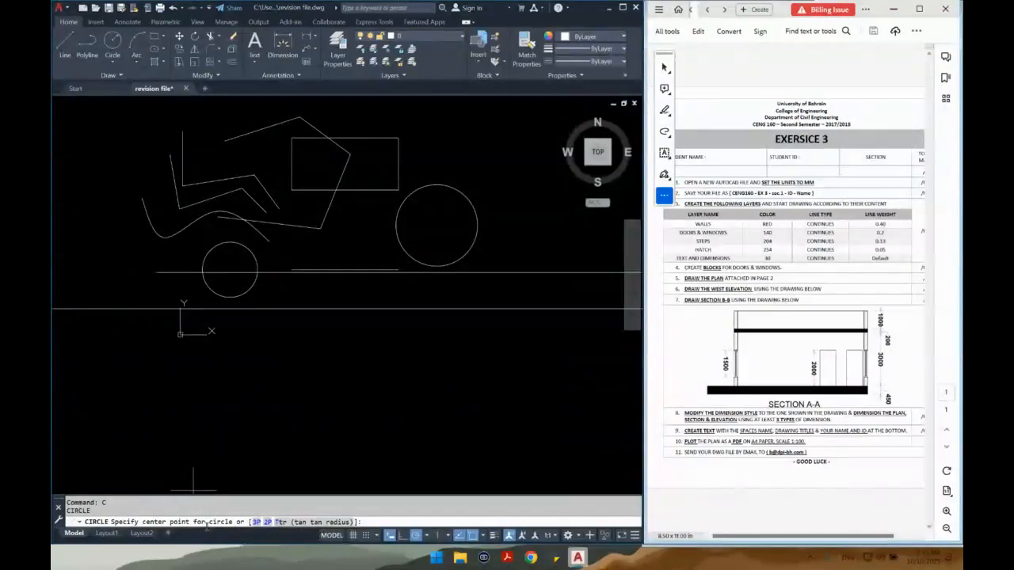
pyautogui.click(294, 361)
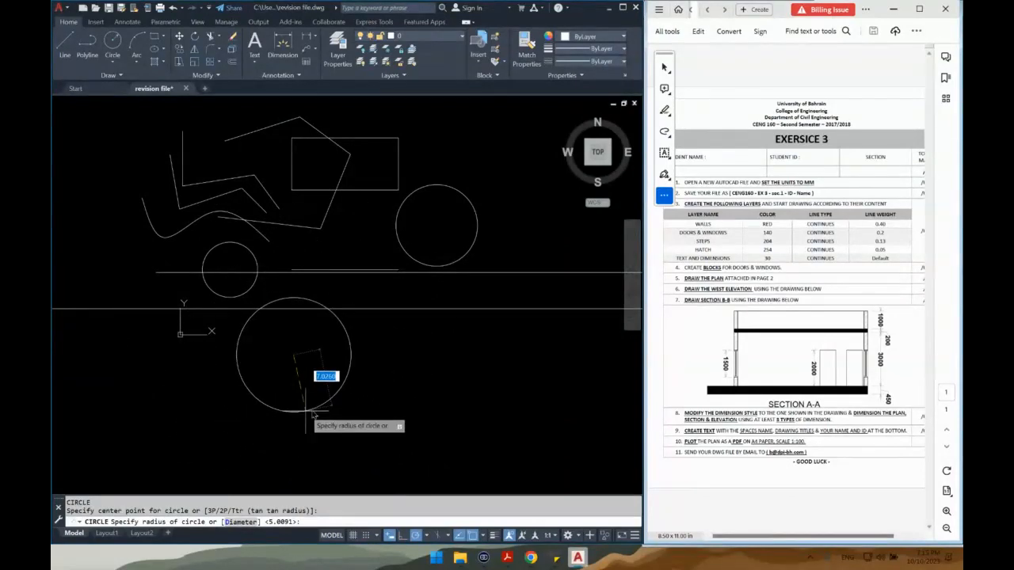
pyautogui.write('5')
pyautogui.press('Return')
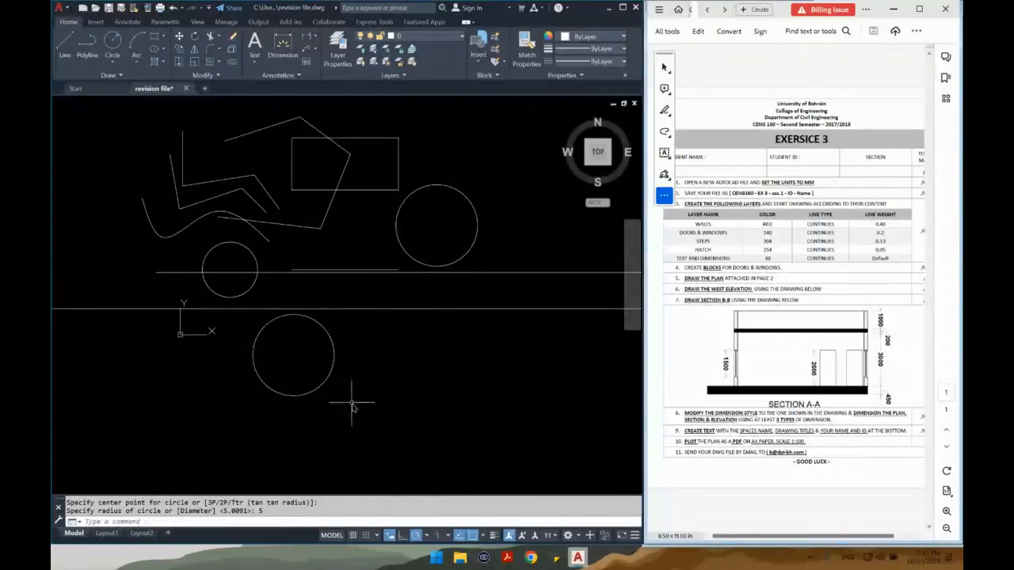
# Draw a circle with a diameter of 20 beside the new radius 5 circle using the Diameter option, and select it to check it
pyautogui.write('c')
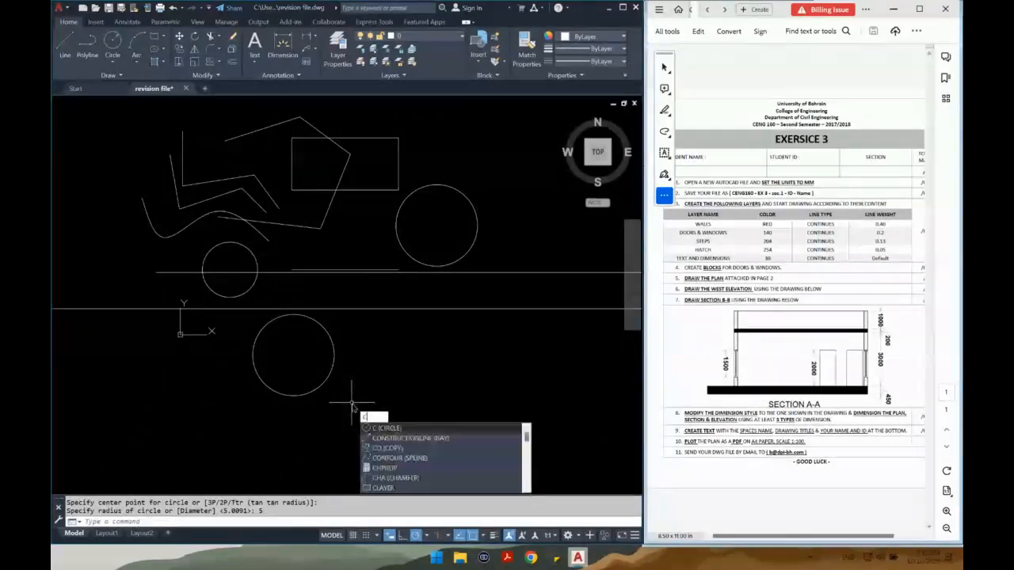
pyautogui.press('Return')
pyautogui.click(400, 392)
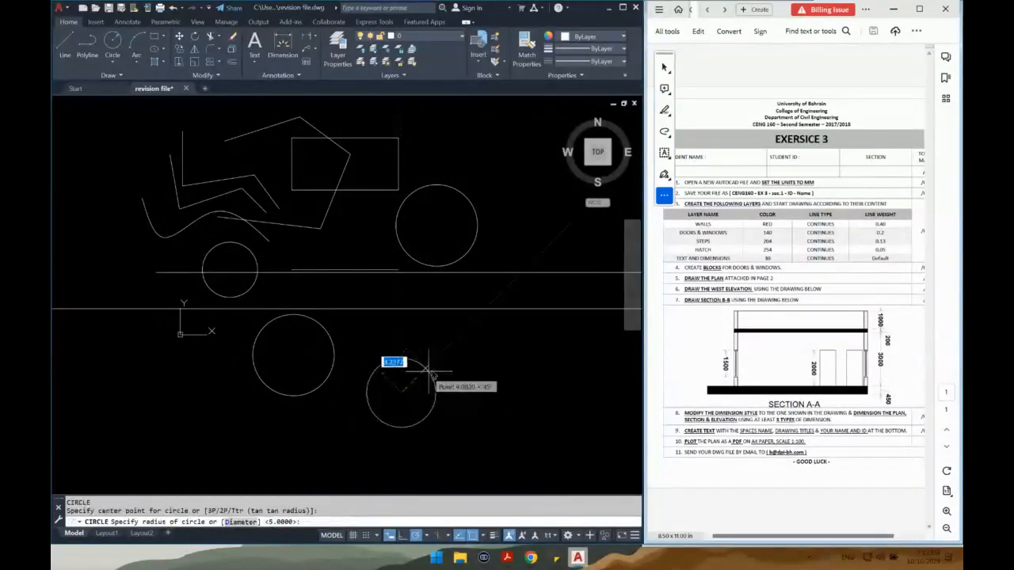
pyautogui.write('d')
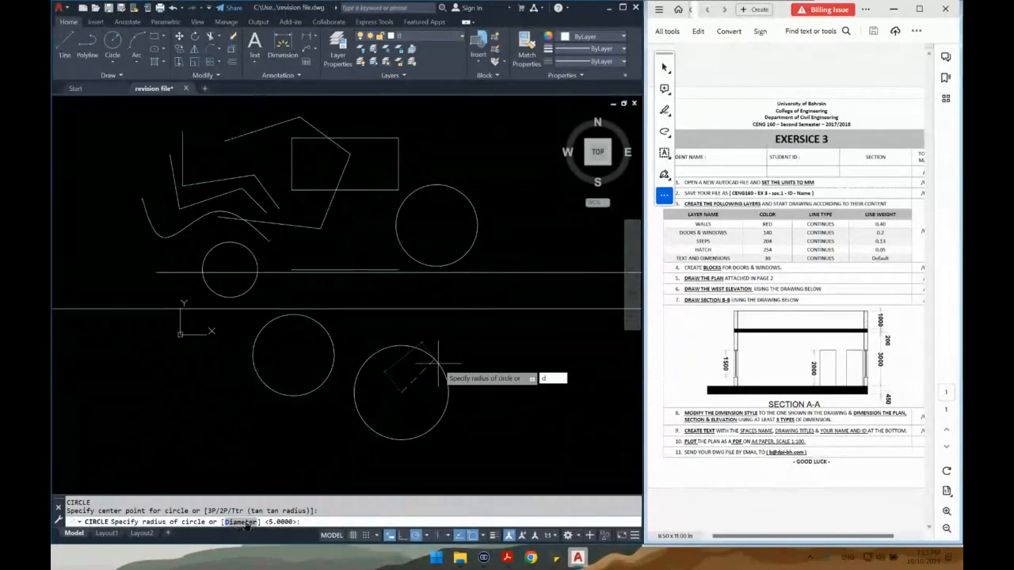
pyautogui.press('Return')
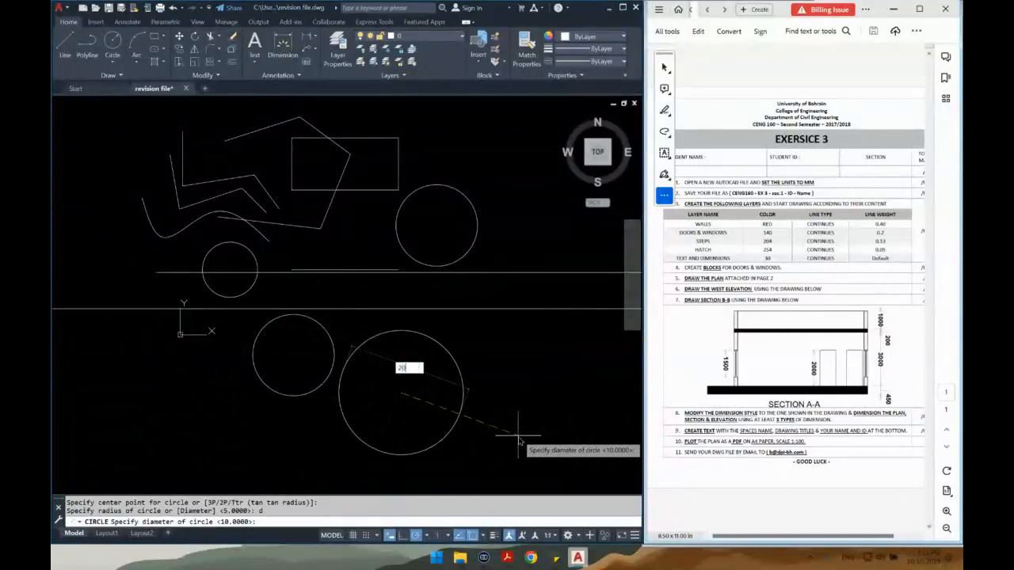
pyautogui.press('Return')
pyautogui.click(479, 363)
pyautogui.click(442, 336)
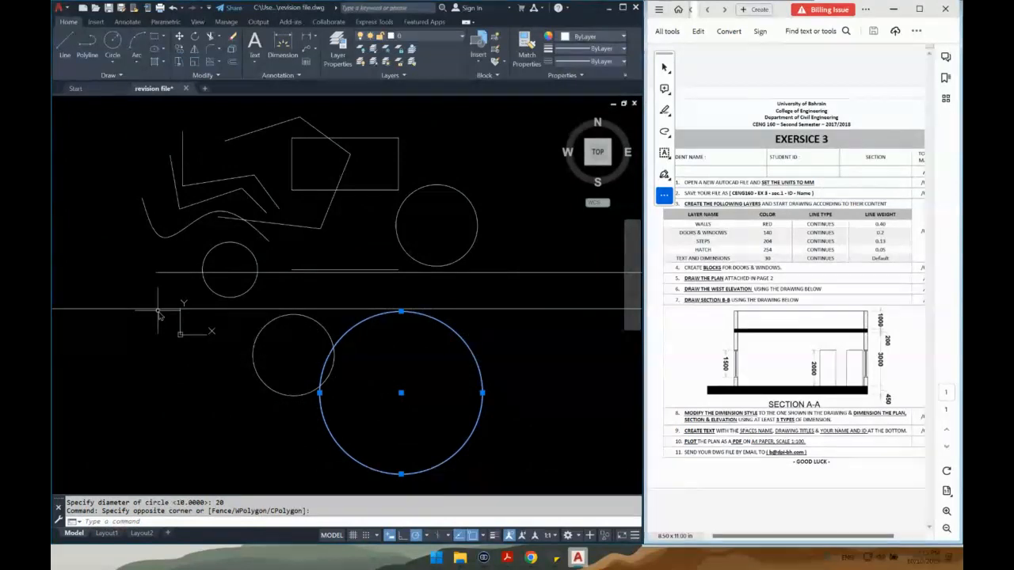
pyautogui.moveTo(158, 313); pyautogui.dragTo(200, 306, button='middle')
pyautogui.press('Escape')
# Review the available arc construction methods without starting an arc
pyautogui.click(136, 63)
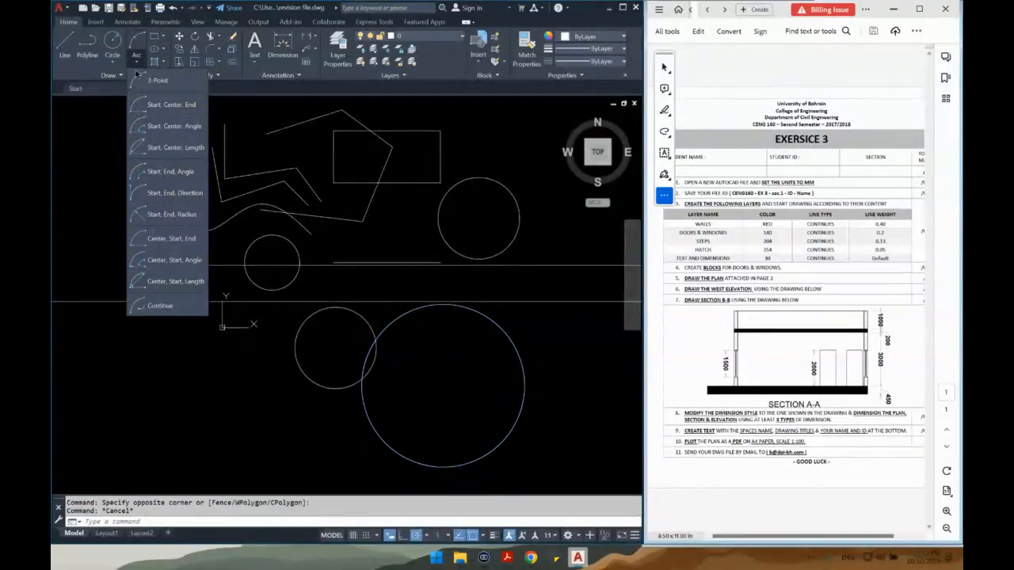
pyautogui.click(137, 63)
# Draw a rectangle with length 10 and width 20 beside the radius 5 circle below the construction line, using the Dimensions option
pyautogui.click(165, 38)
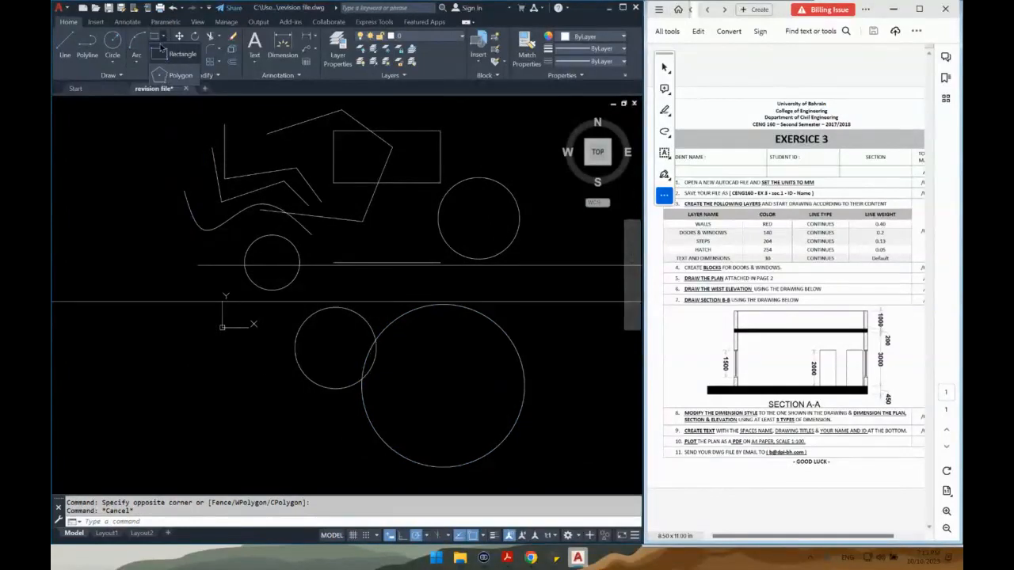
pyautogui.click(162, 54)
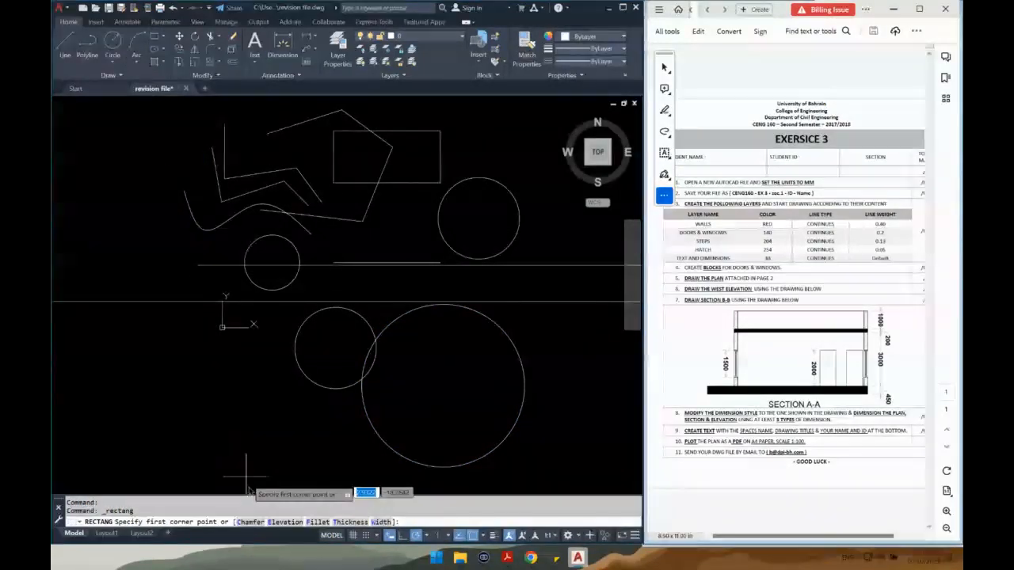
pyautogui.click(151, 366)
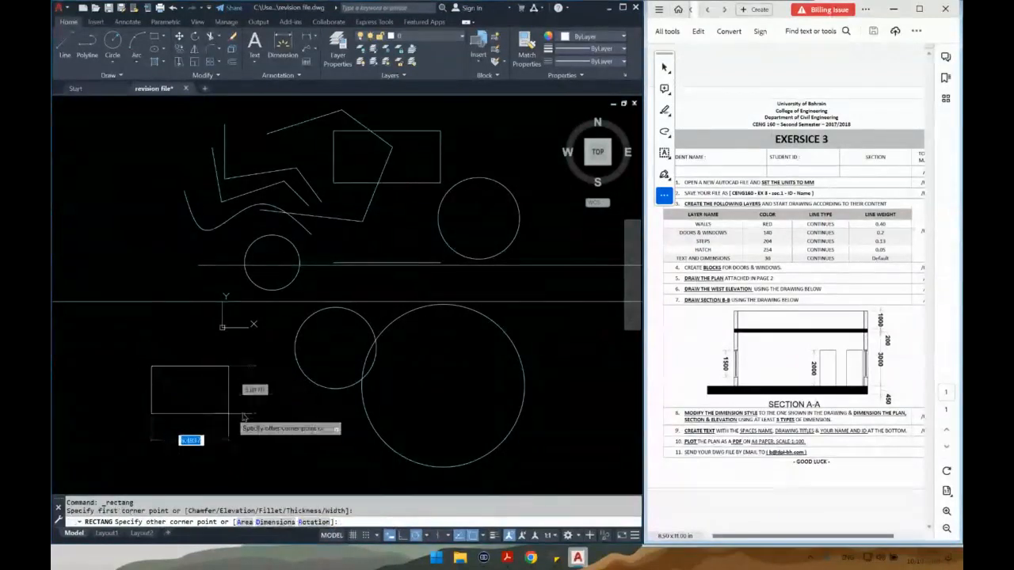
pyautogui.click(271, 524)
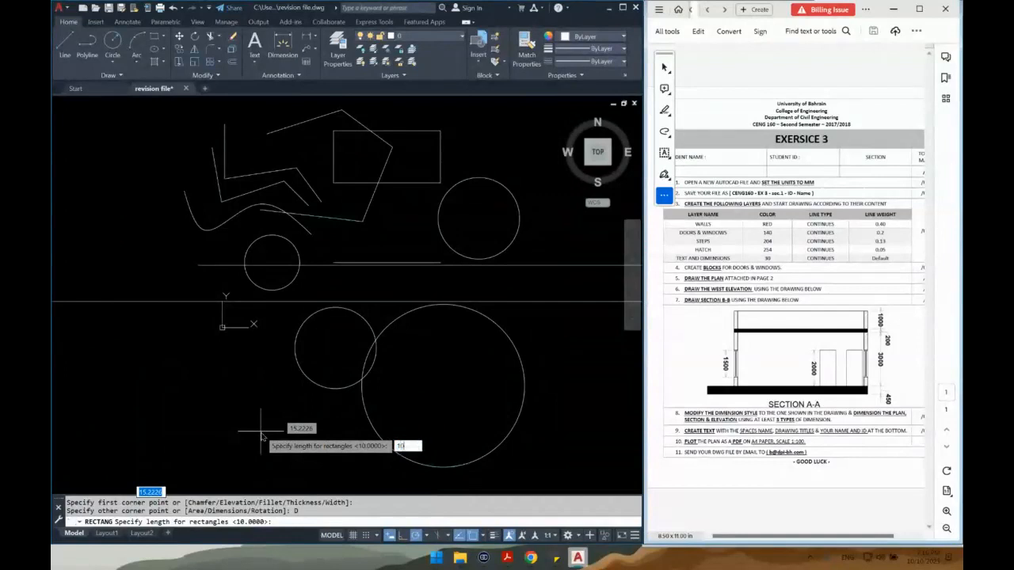
pyautogui.press('Return')
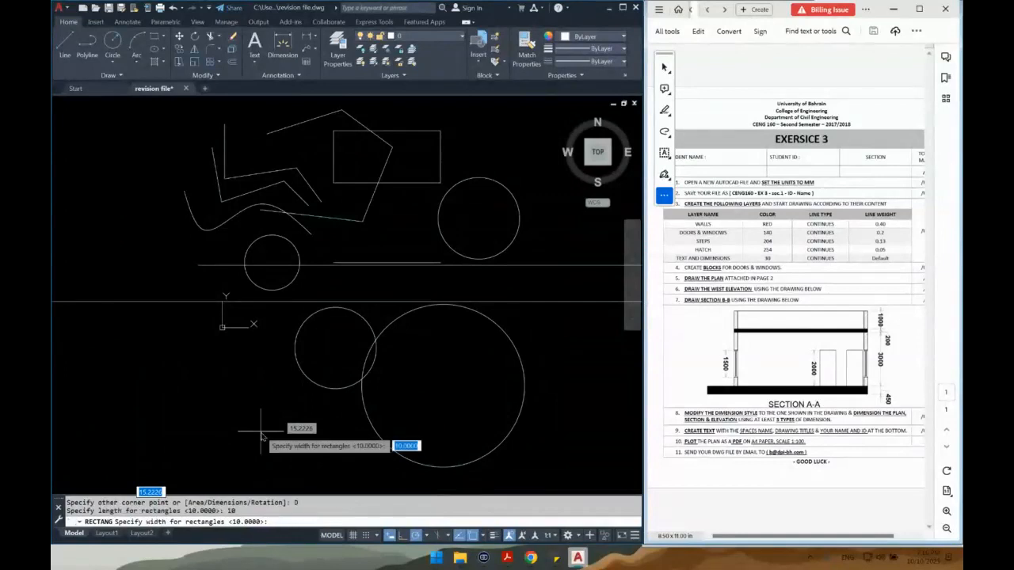
pyautogui.write('20')
pyautogui.press('Return')
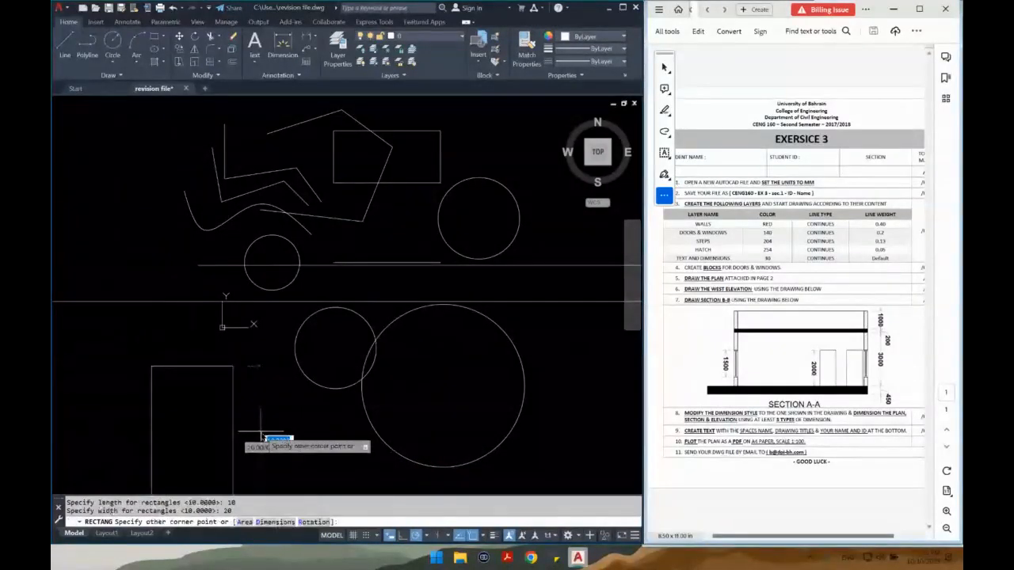
pyautogui.click(262, 434)
pyautogui.scroll(-3, 261, 418)
pyautogui.scroll(3, 219, 430)
pyautogui.moveTo(219, 430); pyautogui.dragTo(236, 418, button='middle')
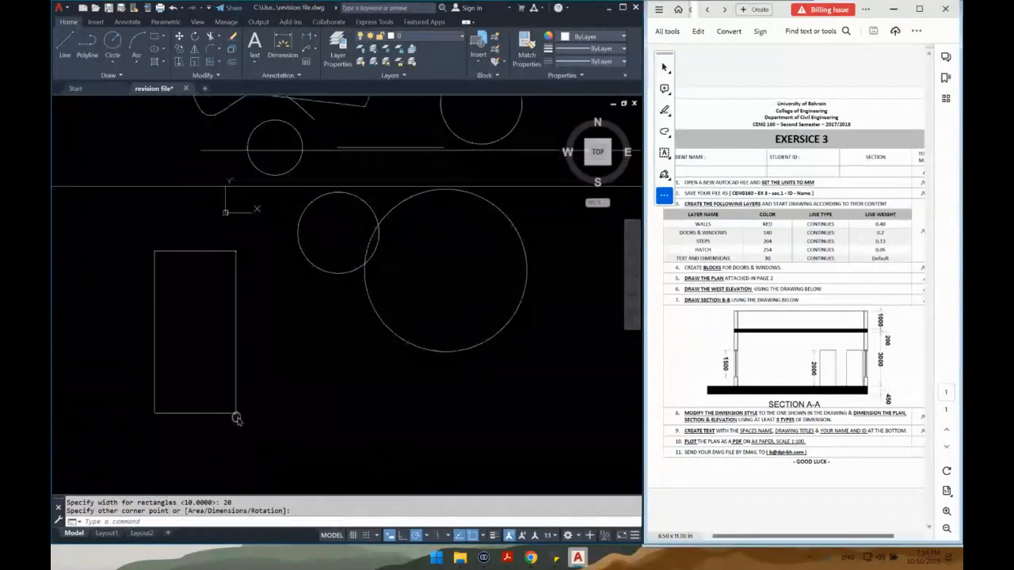
# Draw a horizontal line 2000 long from a free point above the existing practice shapes
pyautogui.scroll(-2, 329, 424)
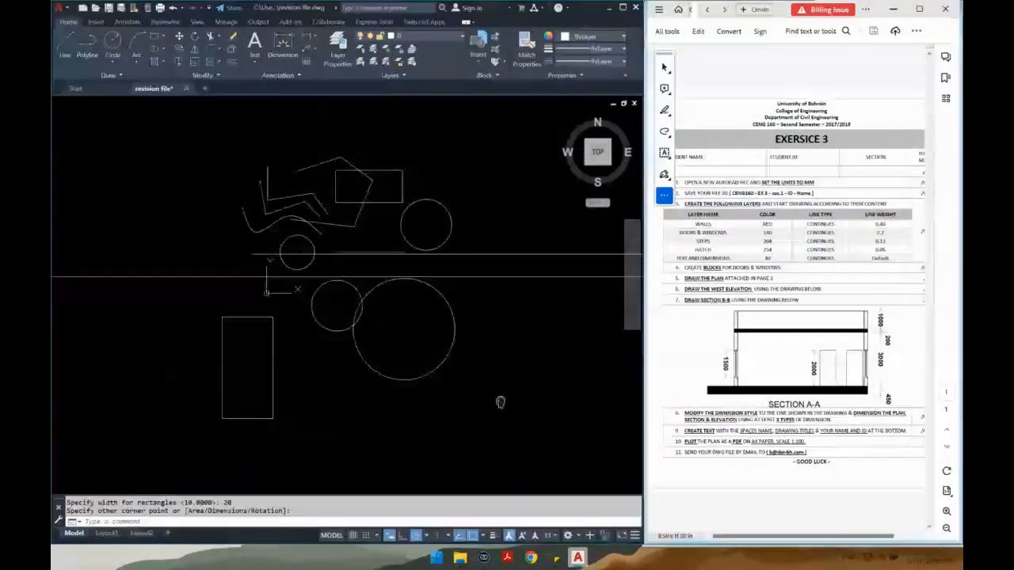
pyautogui.moveTo(500, 402); pyautogui.dragTo(361, 390, button='middle')
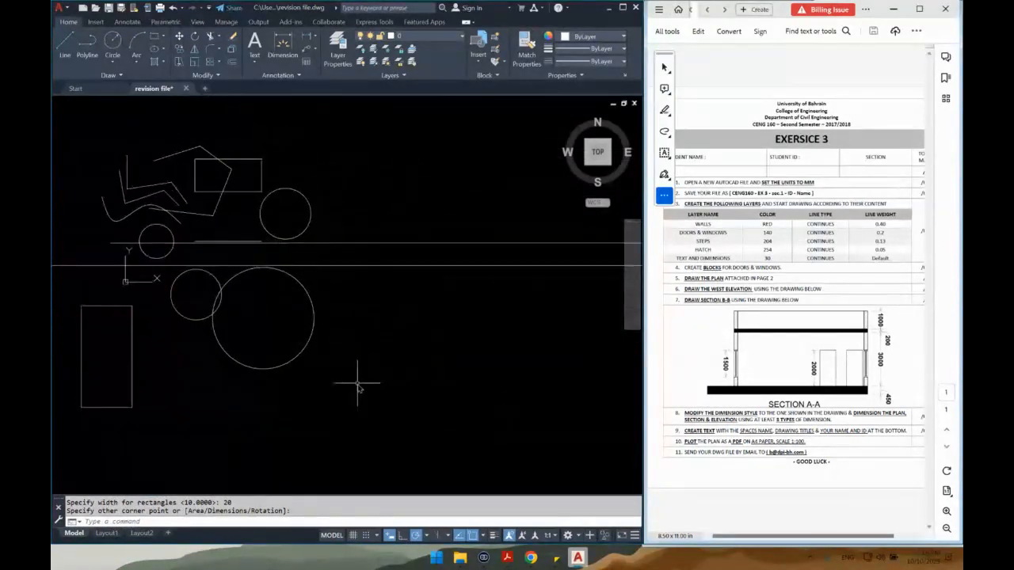
pyautogui.scroll(-2, 358, 385)
pyautogui.moveTo(379, 357); pyautogui.dragTo(382, 477, button='middle')
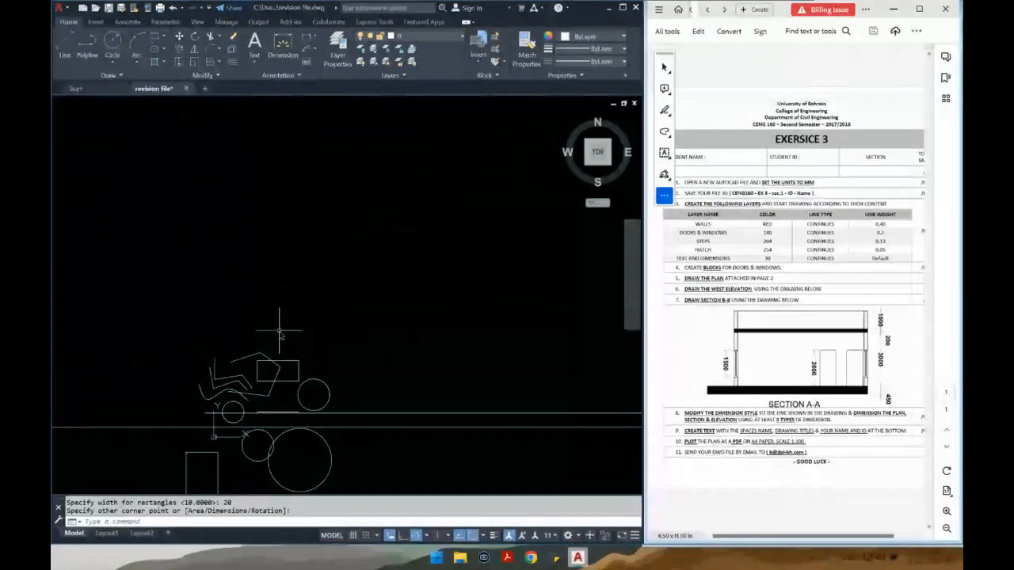
pyautogui.write('R')
pyautogui.press('Escape')
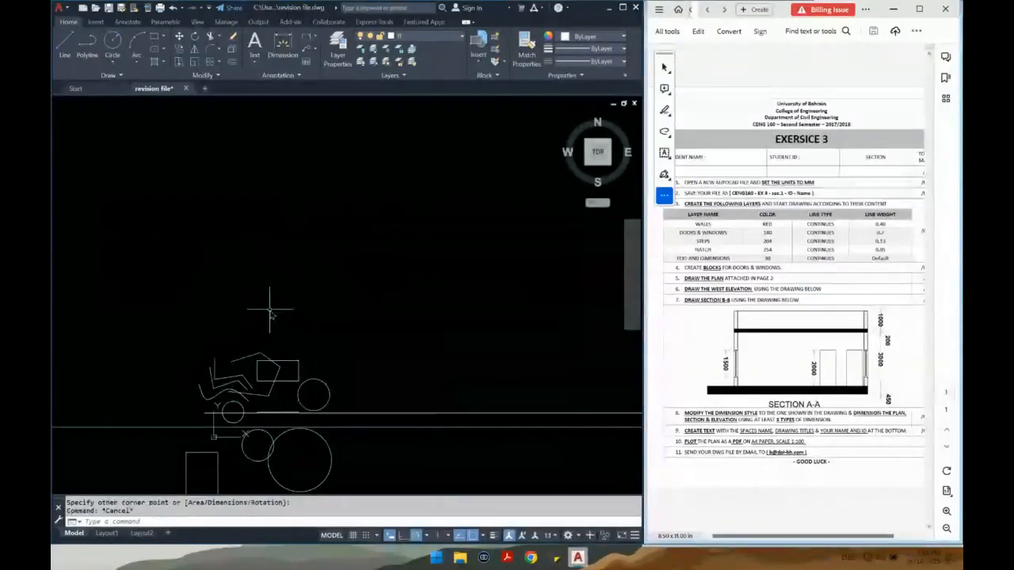
pyautogui.write('l')
pyautogui.press('Return')
pyautogui.click(175, 195)
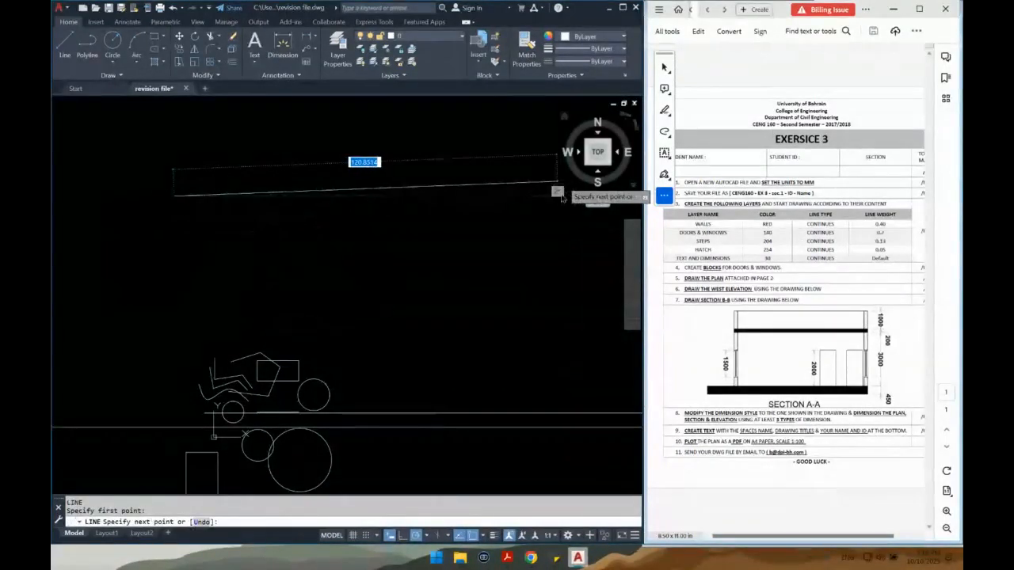
pyautogui.write('2000')
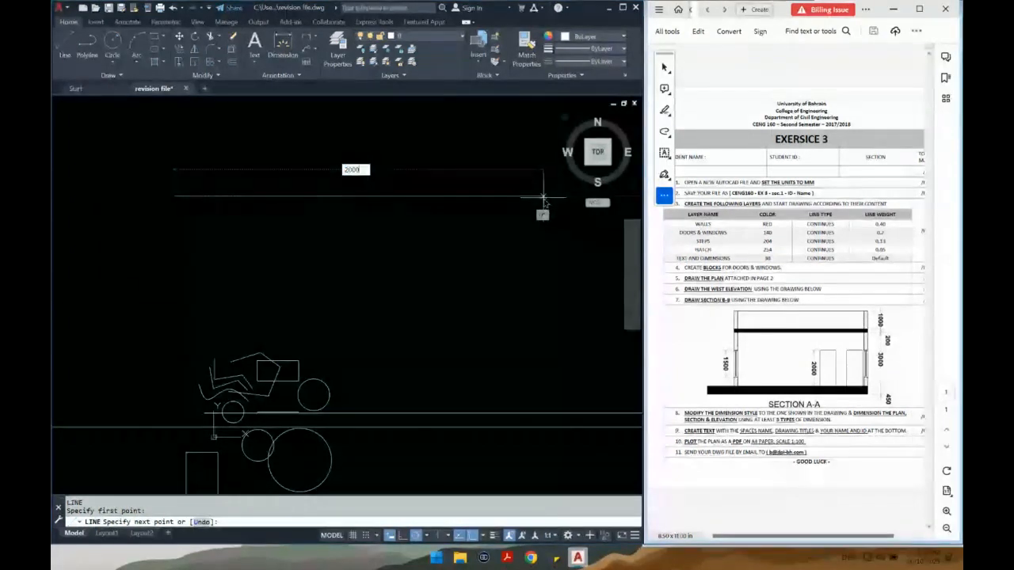
pyautogui.press('Return')
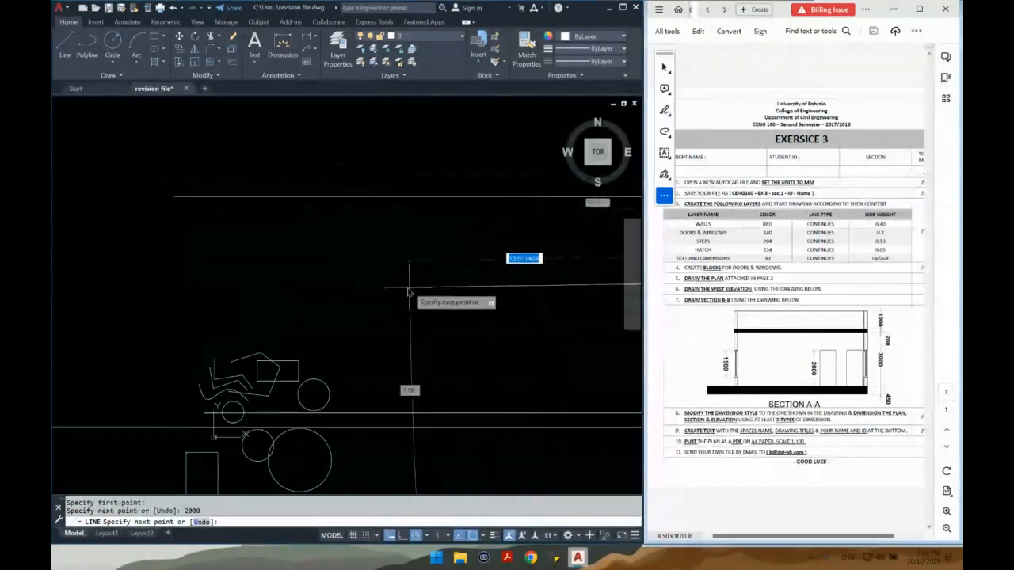
pyautogui.press('Escape')
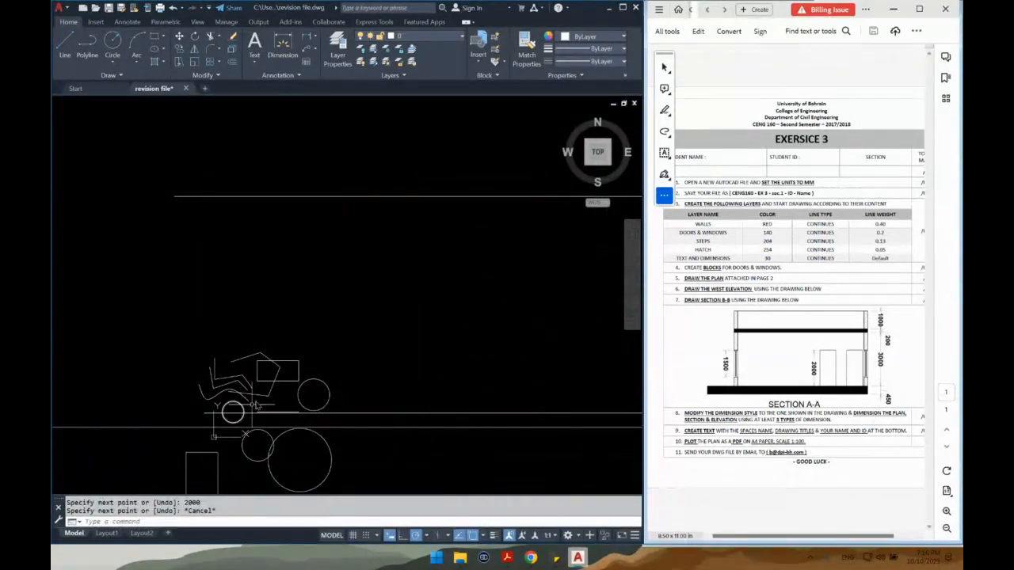
# Erase all practice objects from the drawing, including the long horizontal 2000 line
pyautogui.middleClick(332, 253)
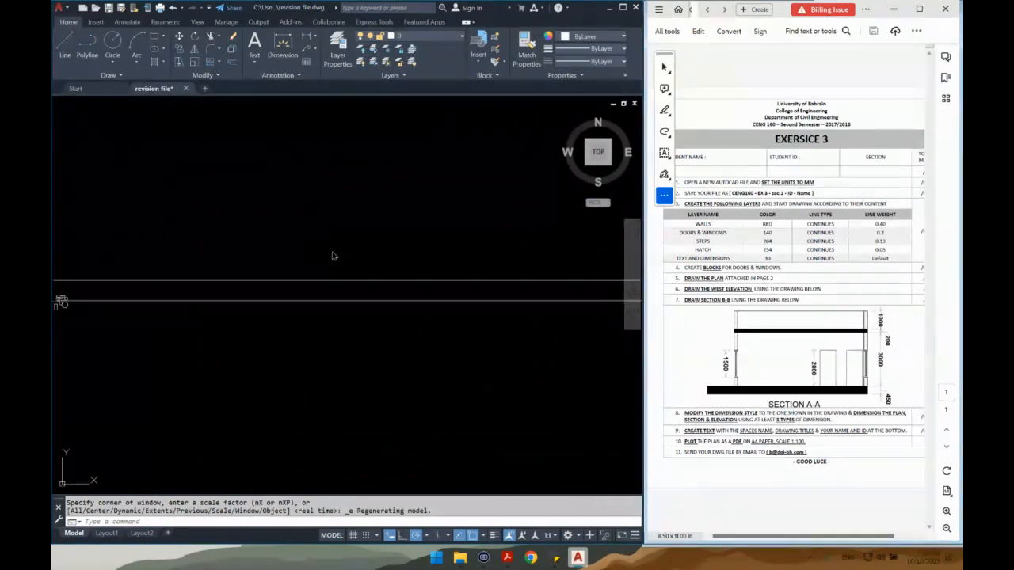
pyautogui.scroll(-1, 301, 396)
pyautogui.click(225, 377)
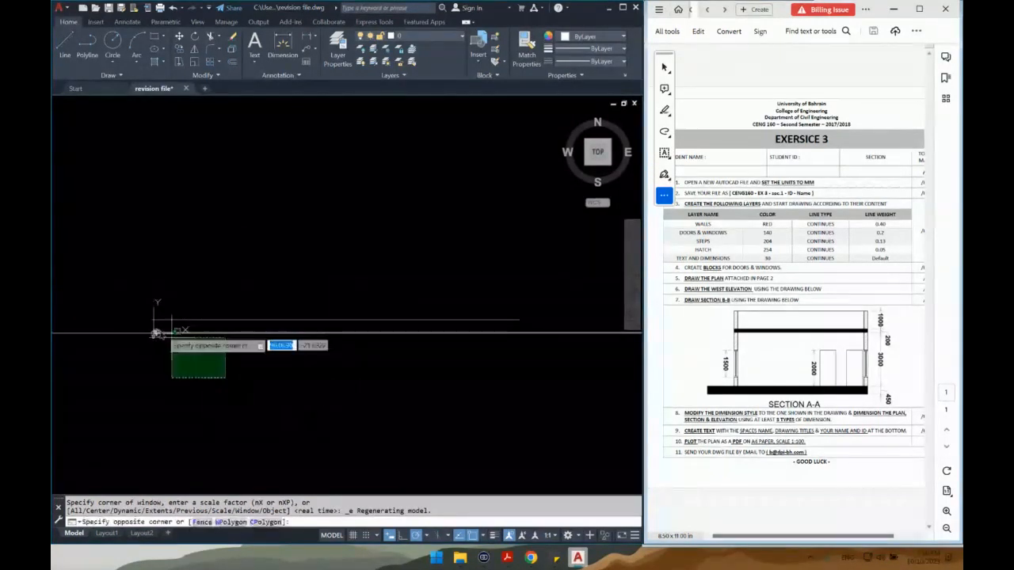
pyautogui.click(156, 332)
pyautogui.press('Delete')
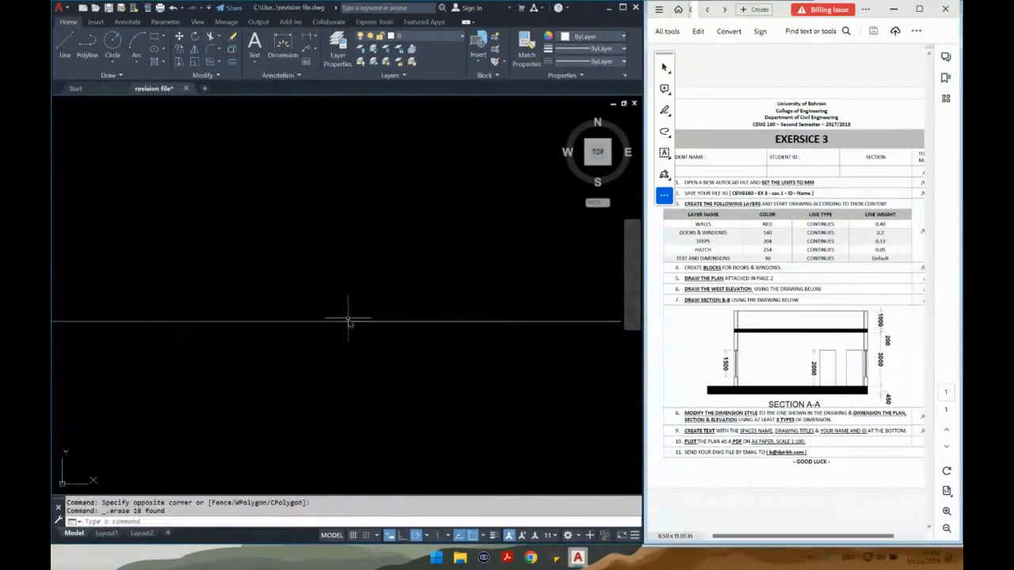
pyautogui.write('O')
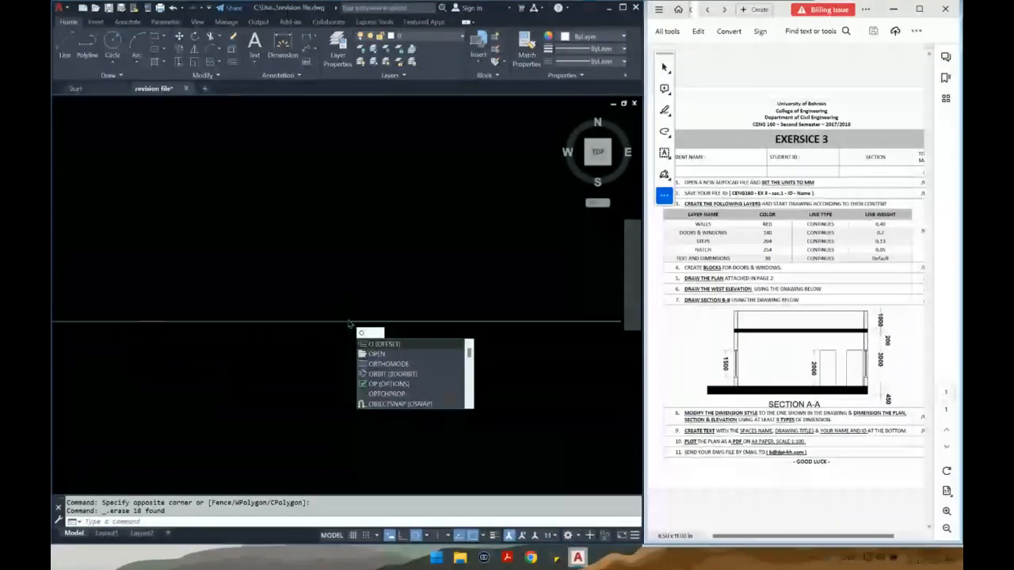
pyautogui.press('Escape')
pyautogui.scroll(-4, 350, 320)
pyautogui.click(385, 312)
pyautogui.click(351, 346)
pyautogui.press('Delete')
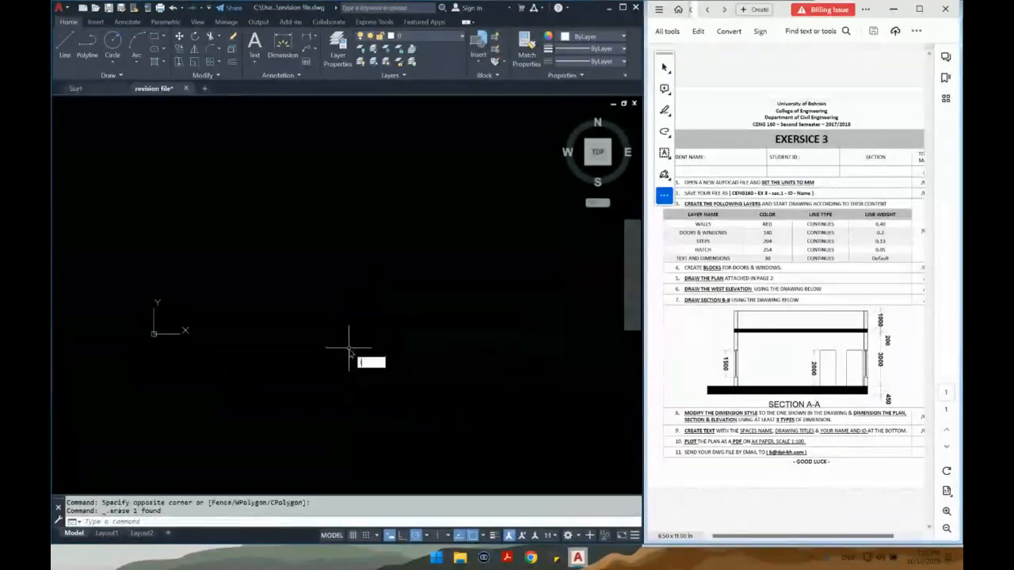
# Draw a line 2000 long at 45° from a free point in the empty drawing
pyautogui.write('l')
pyautogui.press('Return')
pyautogui.click(284, 295)
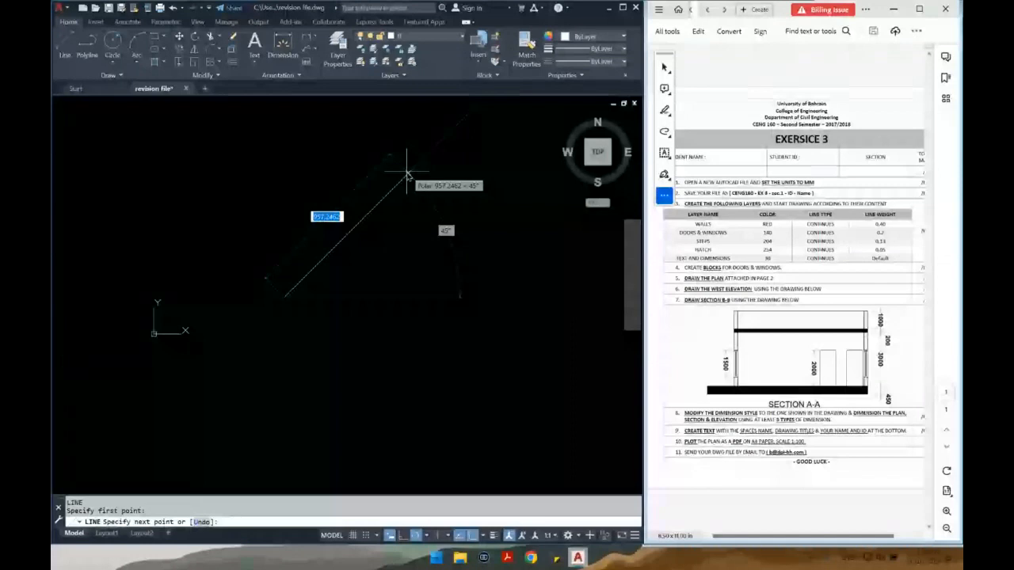
pyautogui.write('200')
pyautogui.press('Return')
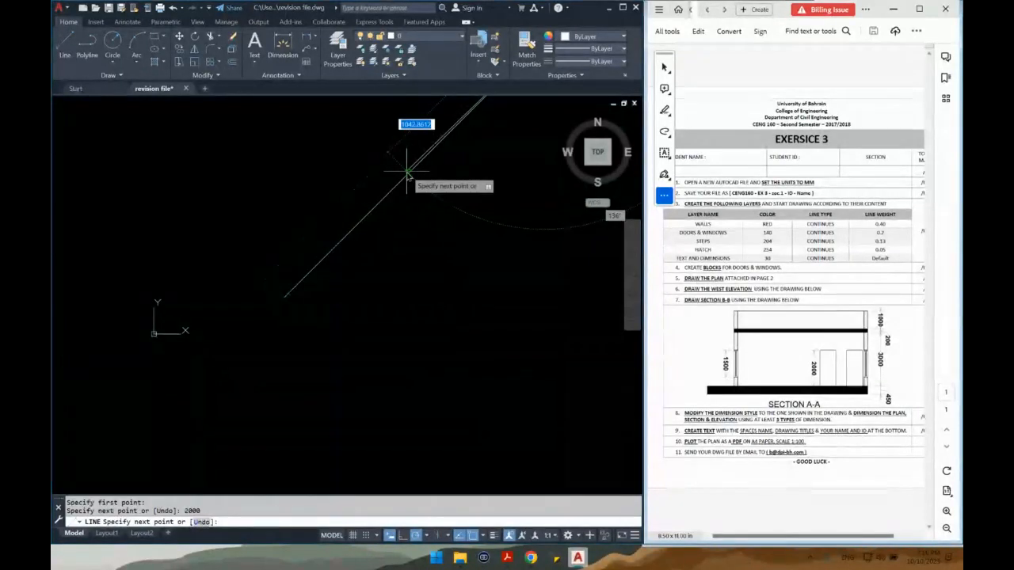
pyautogui.press('Return')
# Offset the 45° line by 200 to its upper-left side and end the Offset command
pyautogui.write('o')
pyautogui.press('Return')
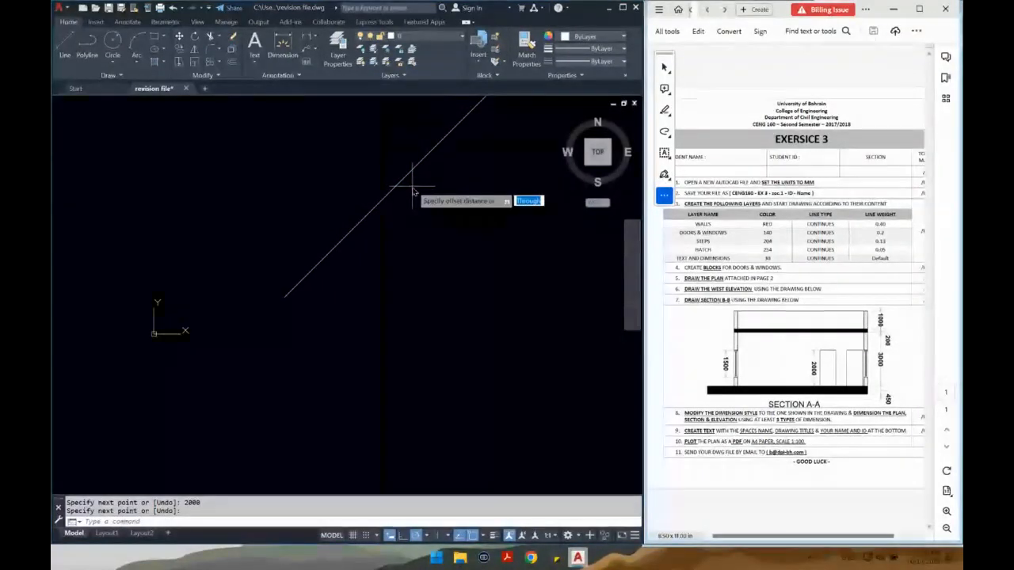
pyautogui.write('200')
pyautogui.press('Return')
pyautogui.click(401, 183)
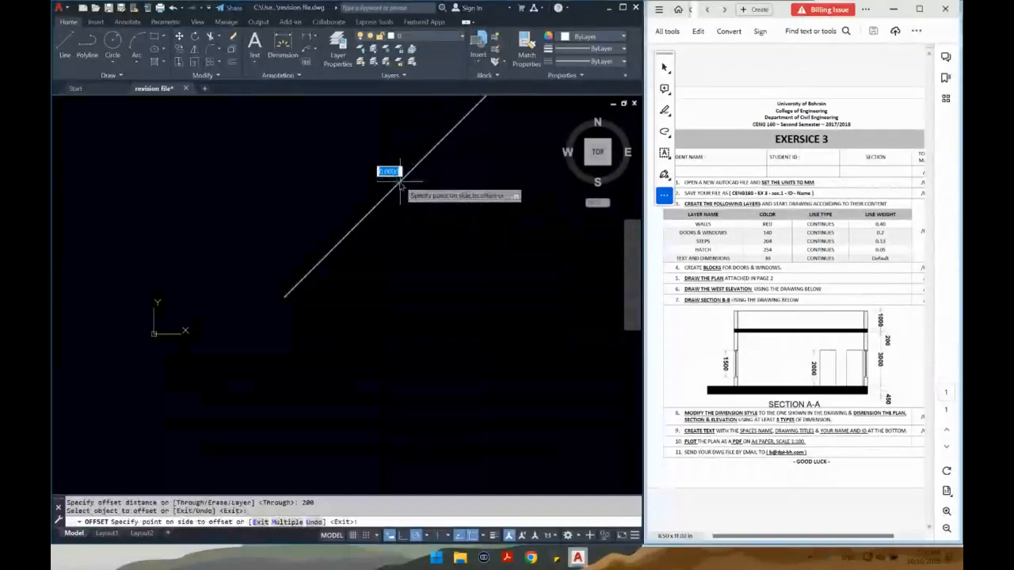
pyautogui.click(376, 163)
pyautogui.scroll(-2, 375, 168)
pyautogui.moveTo(374, 187); pyautogui.dragTo(338, 341, button='middle')
pyautogui.scroll(3, 346, 341)
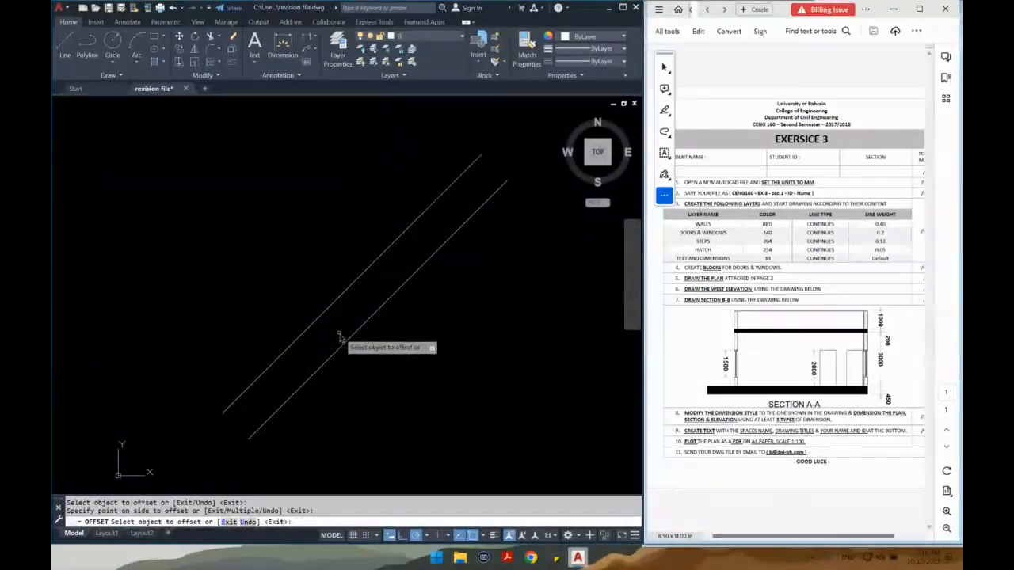
pyautogui.press('Escape')
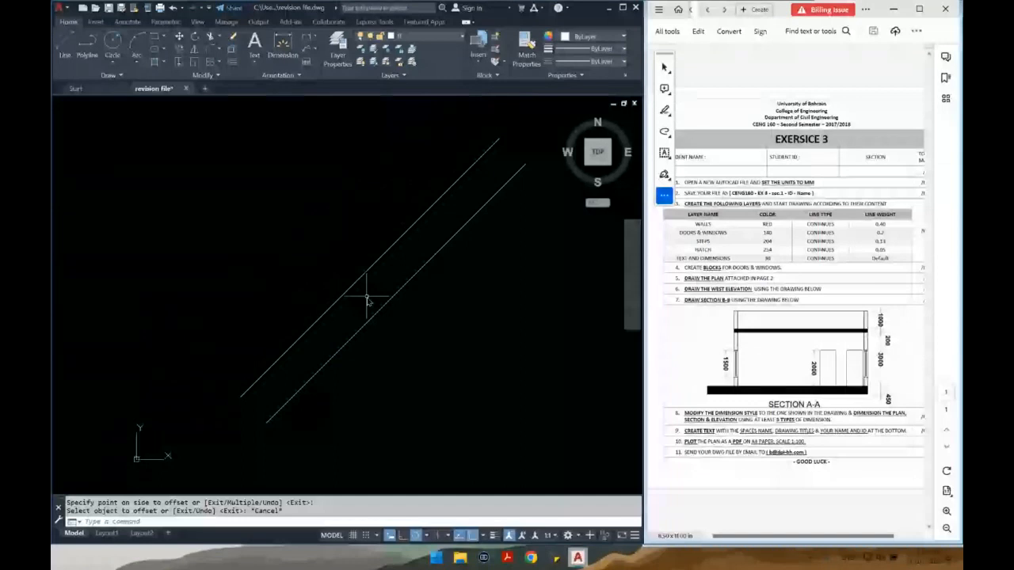
# Draw a short perpendicular line 200 long connecting the two parallel lines near their middle
pyautogui.write('l')
pyautogui.press('space')
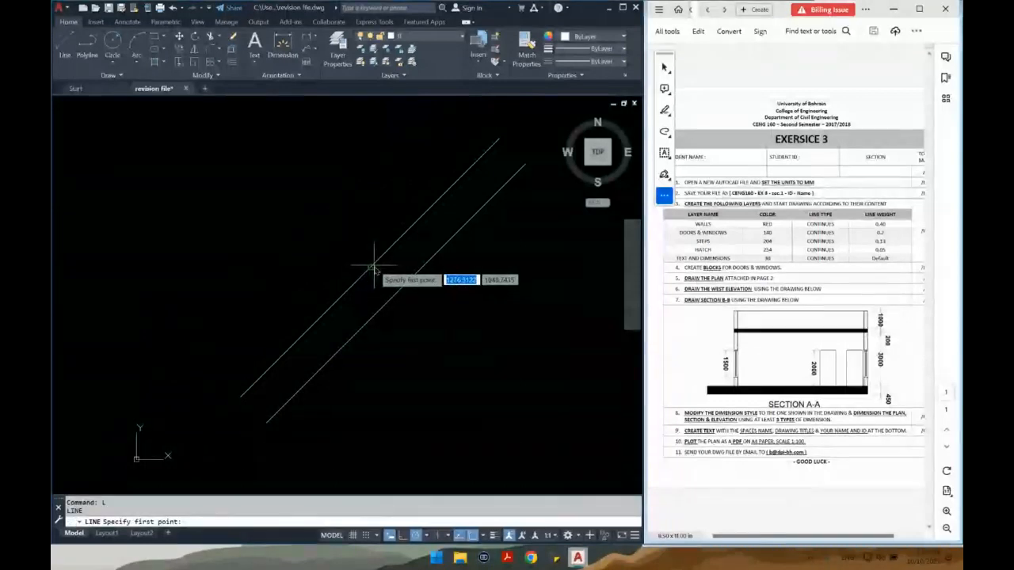
pyautogui.click(372, 268)
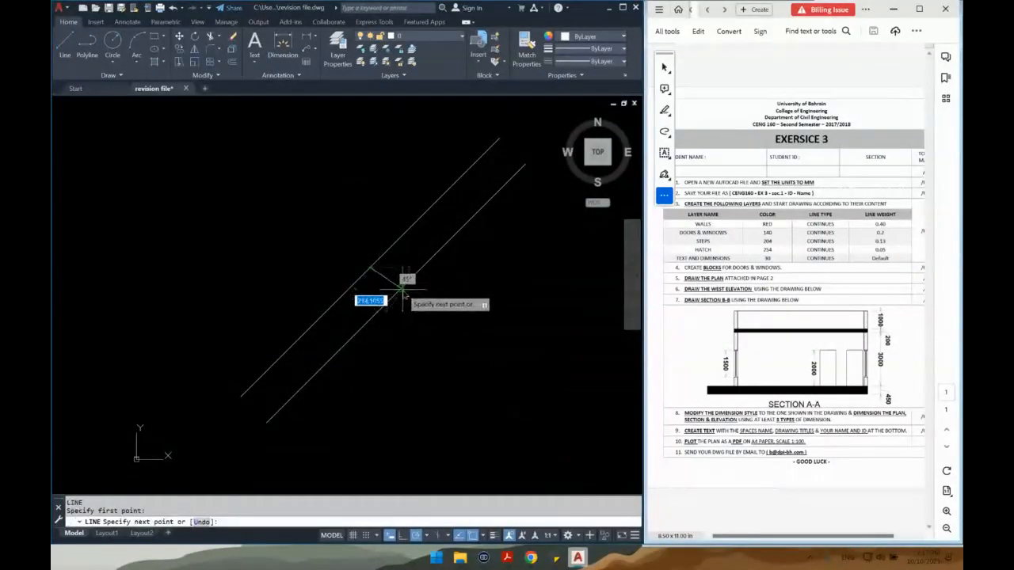
pyautogui.scroll(1, 396, 296)
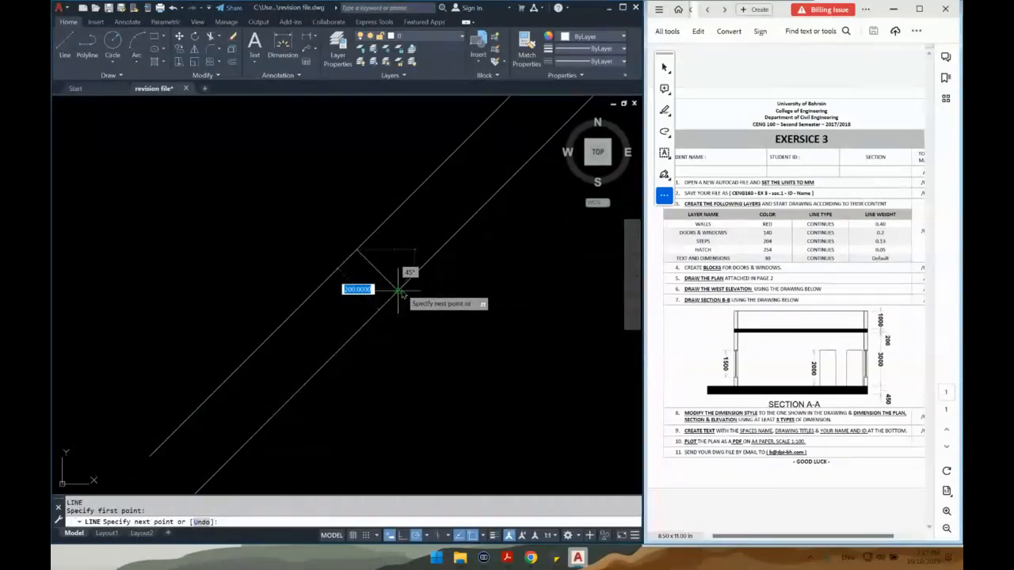
pyautogui.click(399, 293)
pyautogui.press('Return')
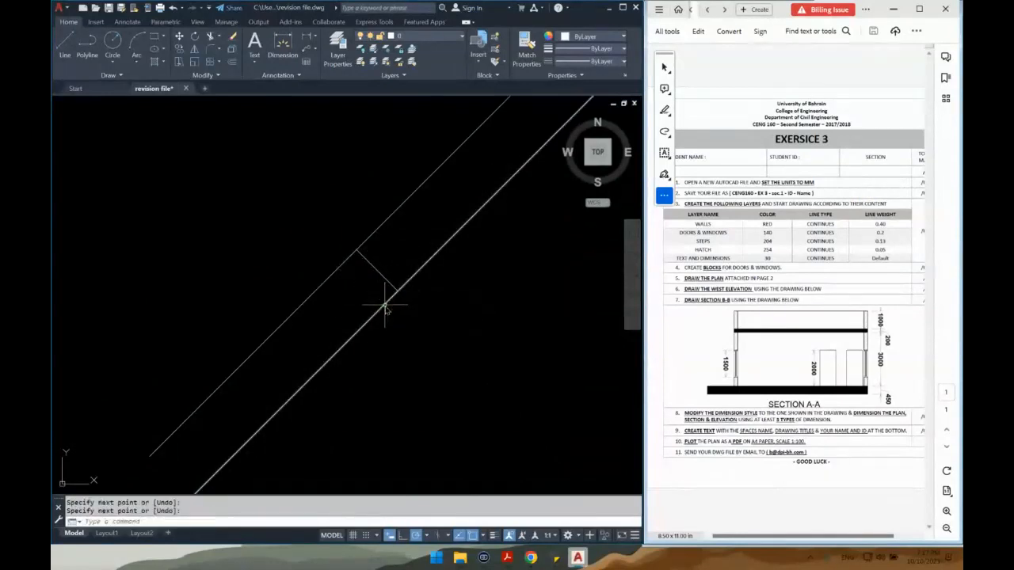
# Offset the short connecting line by 500 to both sides along the parallel lines
pyautogui.write('o')
pyautogui.press('Return')
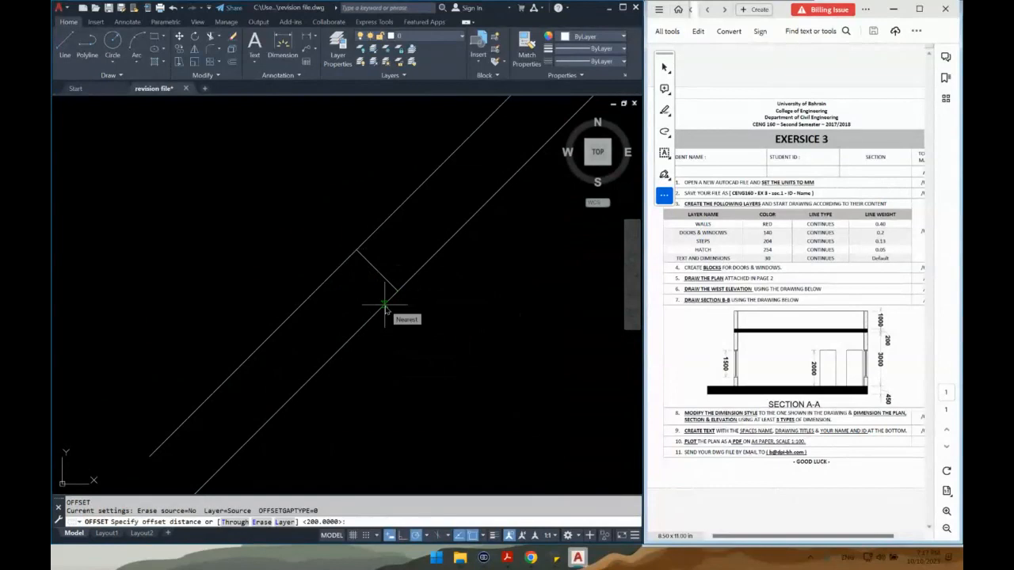
pyautogui.write('500')
pyautogui.press('Return')
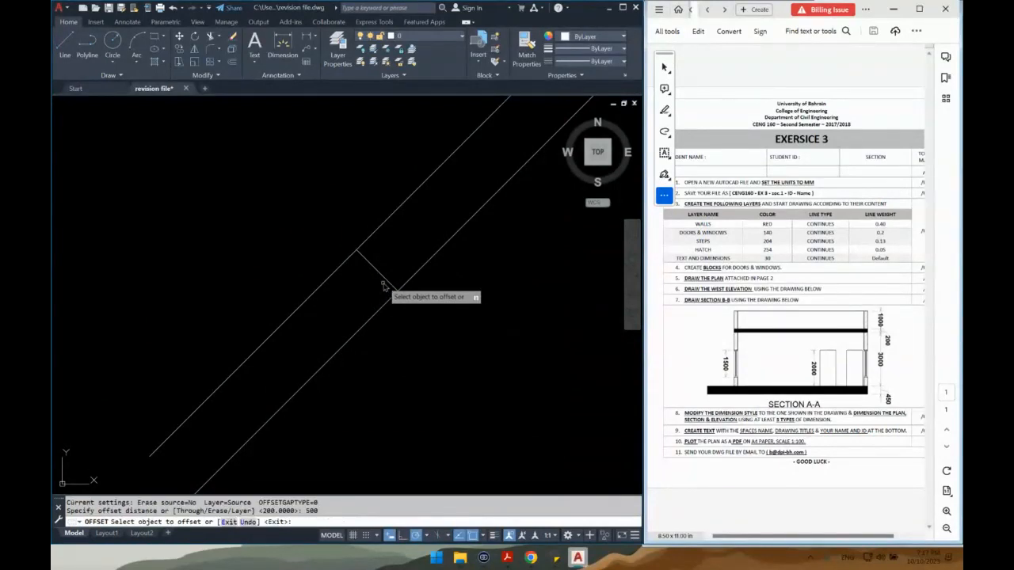
pyautogui.click(383, 283)
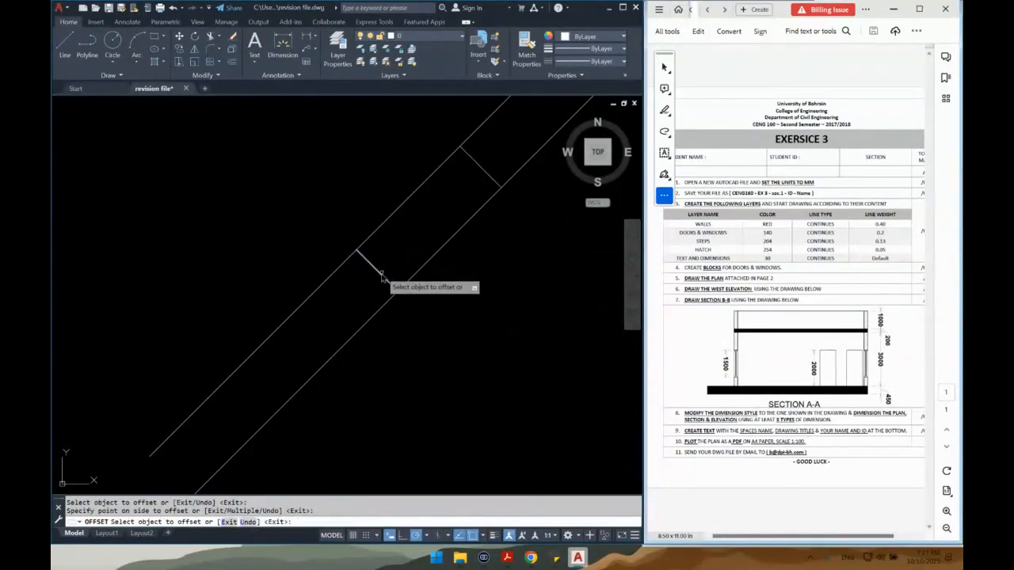
pyautogui.press('Escape')
# Trim away both parallel lines between the two outer connecting lines, along with the middle connector, leaving an opening between two end segments
pyautogui.press('Return')
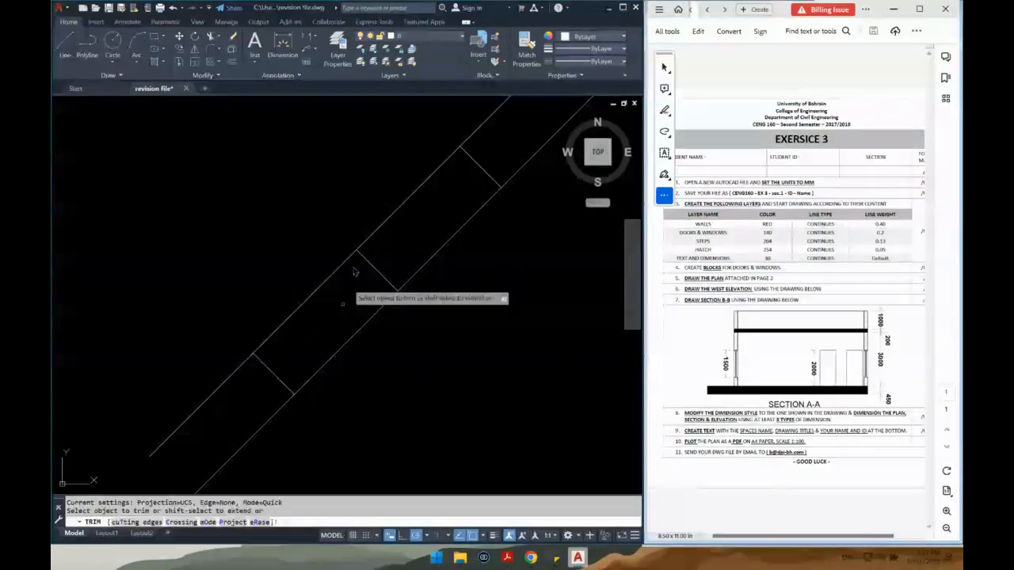
pyautogui.moveTo(385, 194); pyautogui.dragTo(312, 352)
pyautogui.moveTo(396, 332); pyautogui.dragTo(312, 285)
pyautogui.press('Return')
pyautogui.scroll(-2, 381, 291)
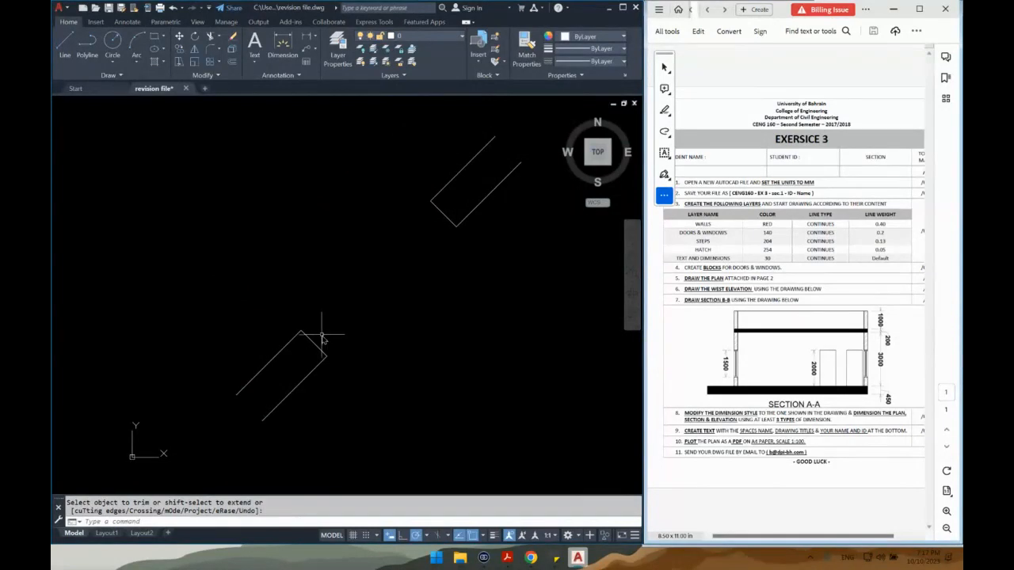
# Start a rectangle at the lower segment's upper corner, rotated along the 45° line, and try a length of 1000 and width of 50
pyautogui.write('c')
pyautogui.press('Return')
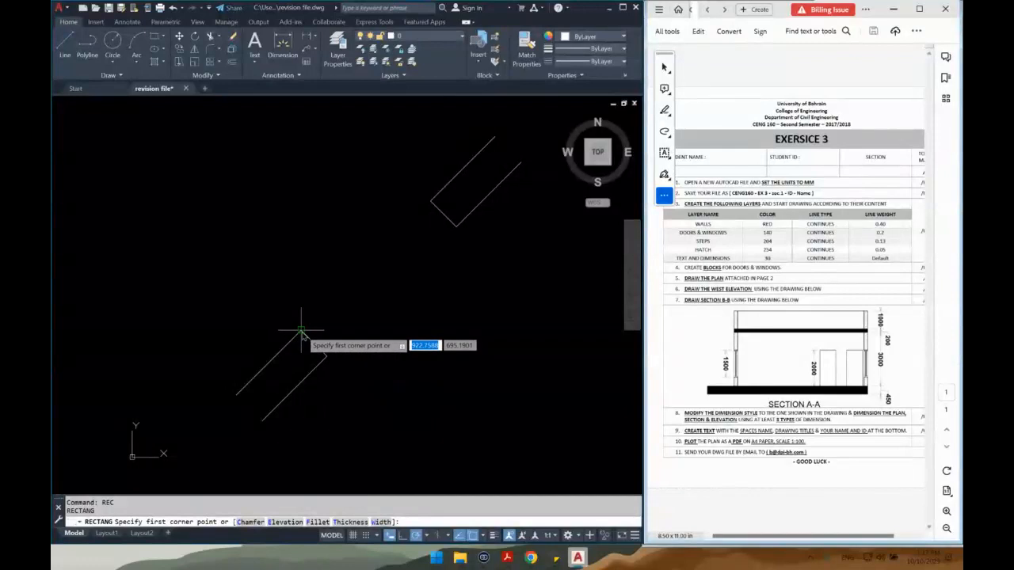
pyautogui.click(301, 331)
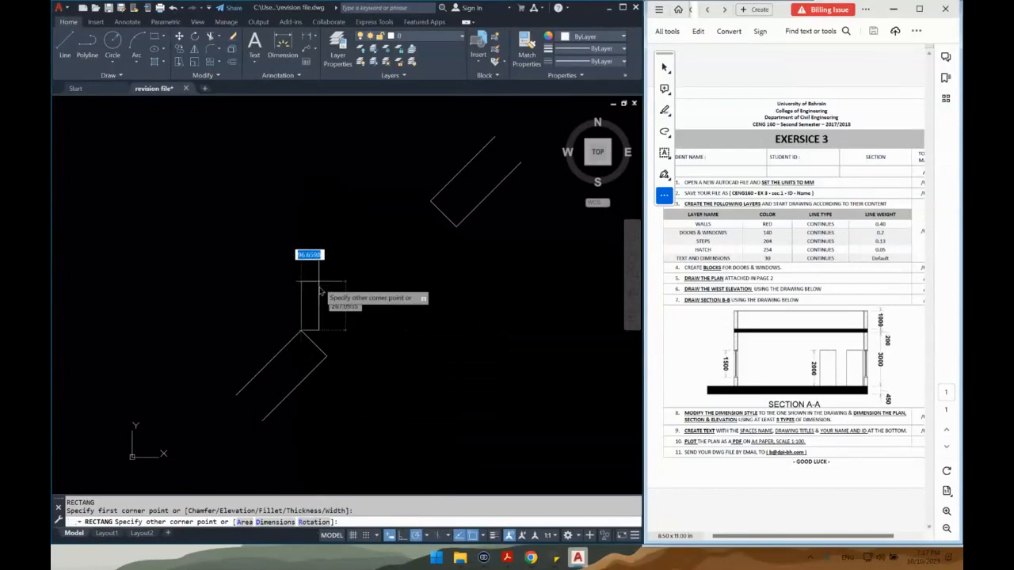
pyautogui.click(312, 522)
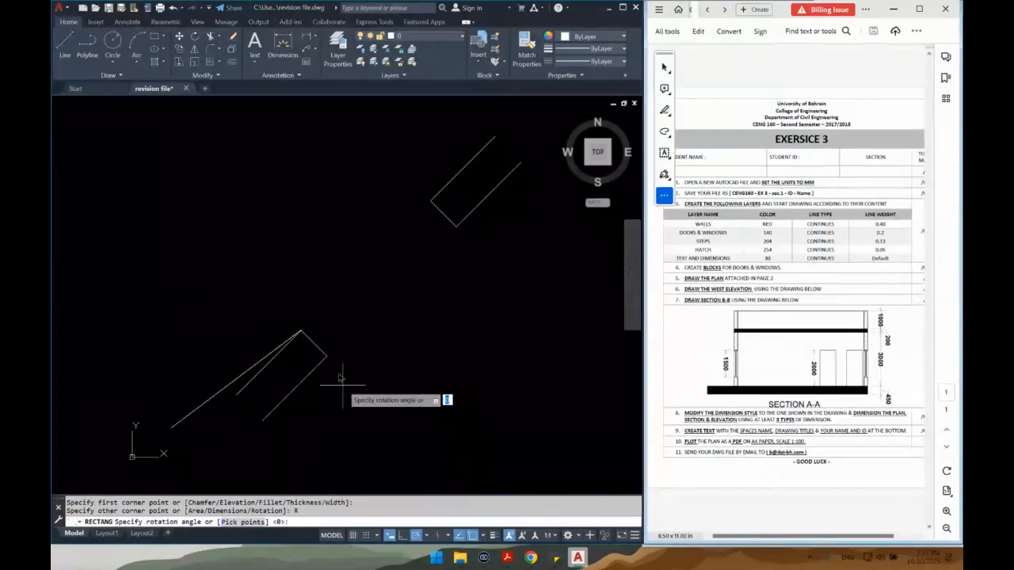
pyautogui.click(311, 340)
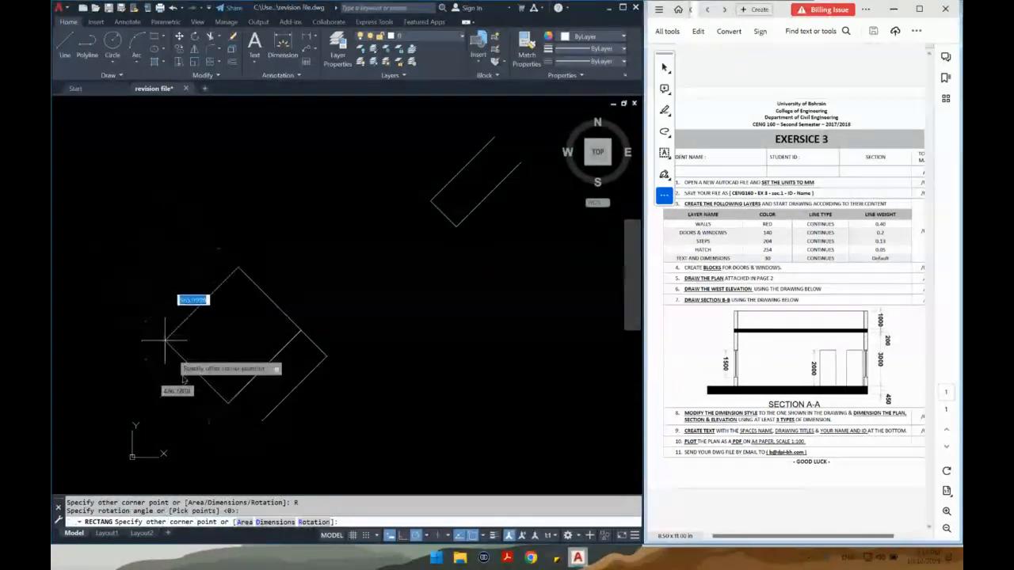
pyautogui.click(271, 527)
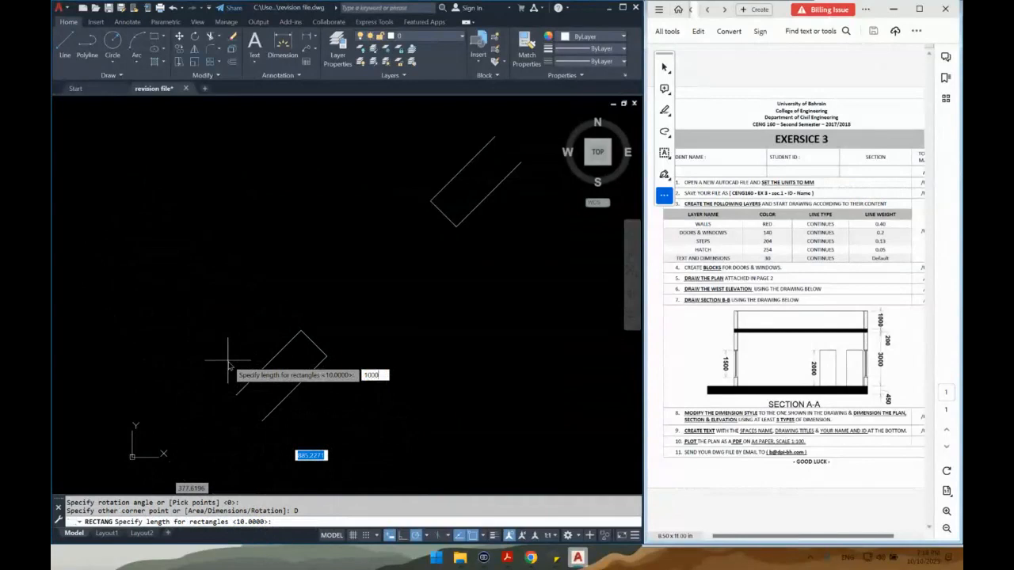
pyautogui.write('1000')
pyautogui.press('Return')
pyautogui.write('50')
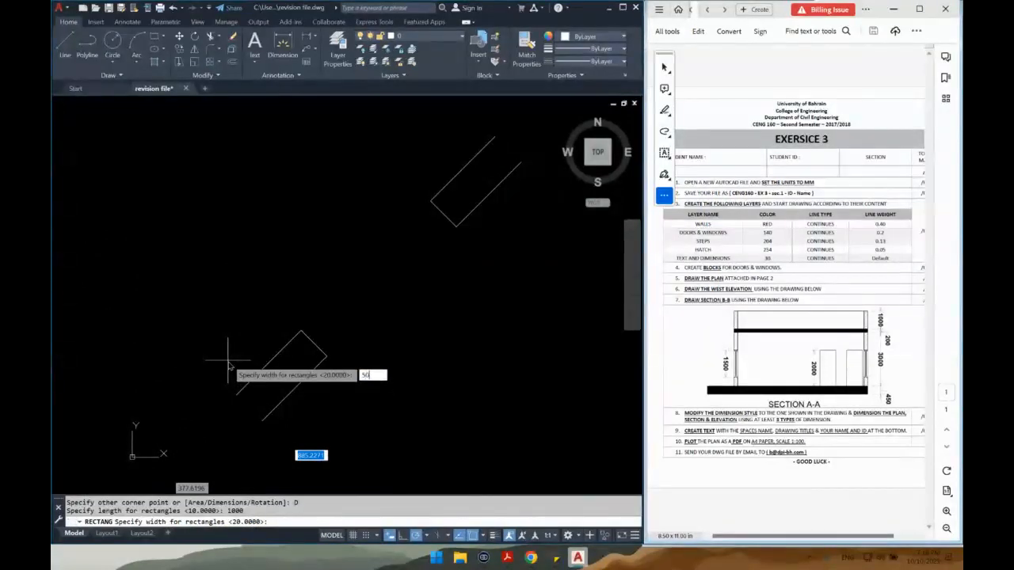
pyautogui.press('Return')
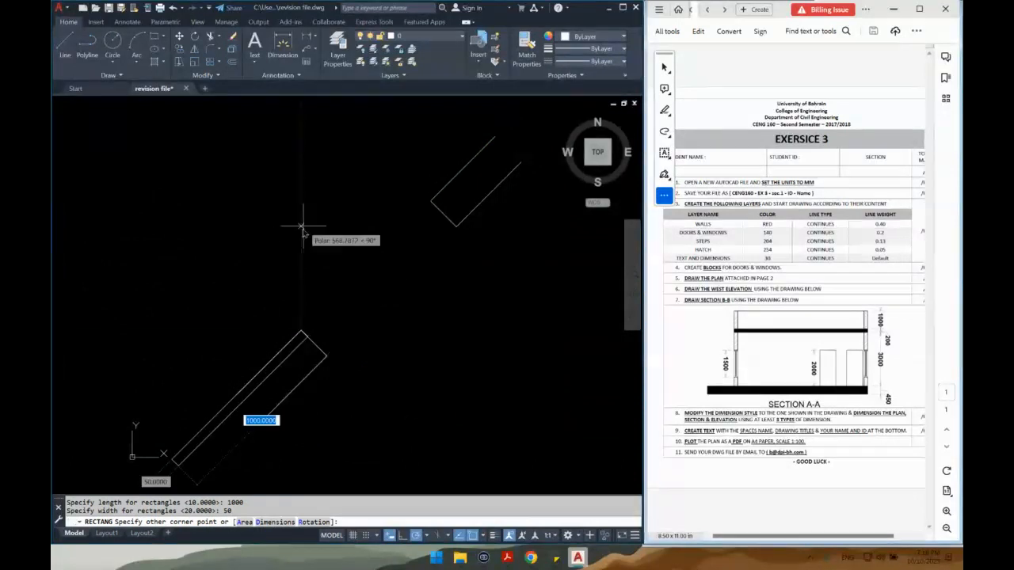
# Change the rectangle's dimensions to length 50 and width 1000, and place it extending up-left from the lower segment's corner
pyautogui.click(275, 522)
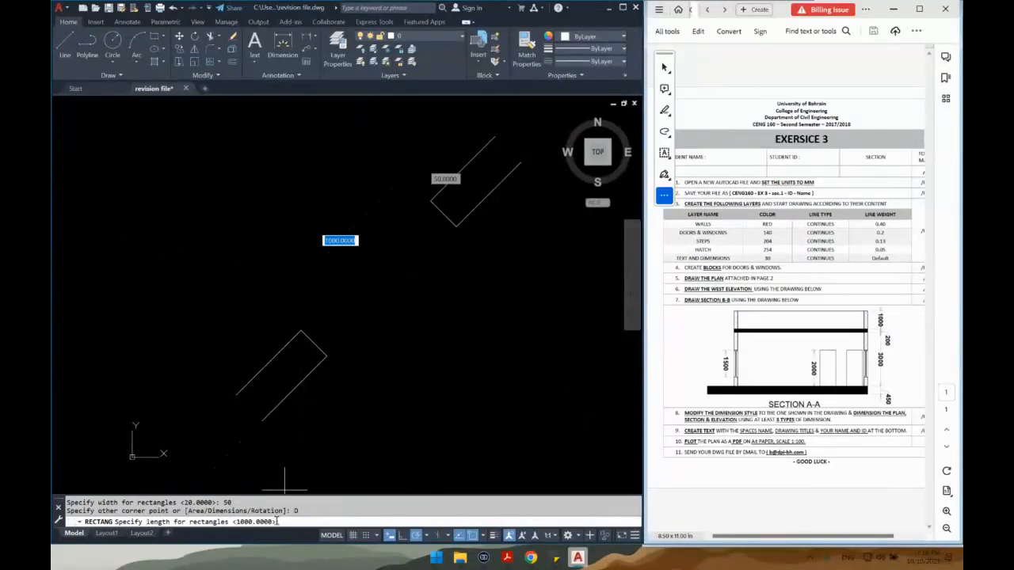
pyautogui.write('50')
pyautogui.press('Return')
pyautogui.write('1000')
pyautogui.press('Return')
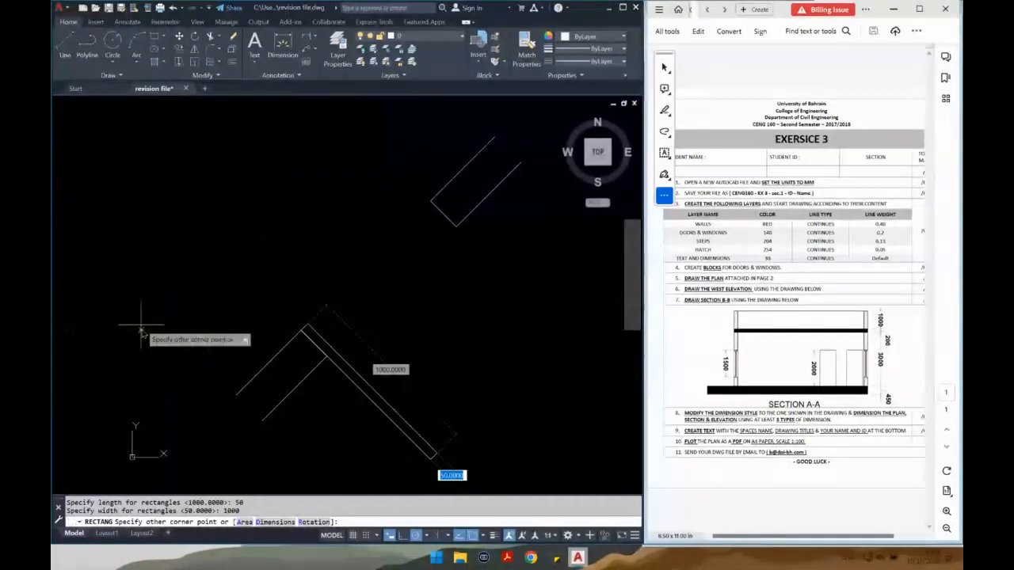
pyautogui.scroll(2, 162, 335)
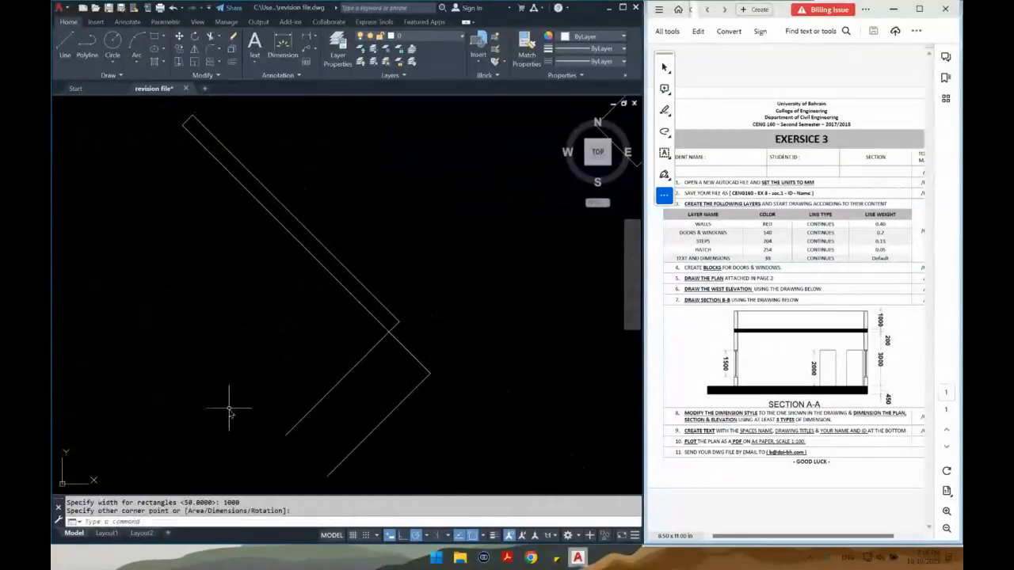
pyautogui.scroll(-3, 238, 364)
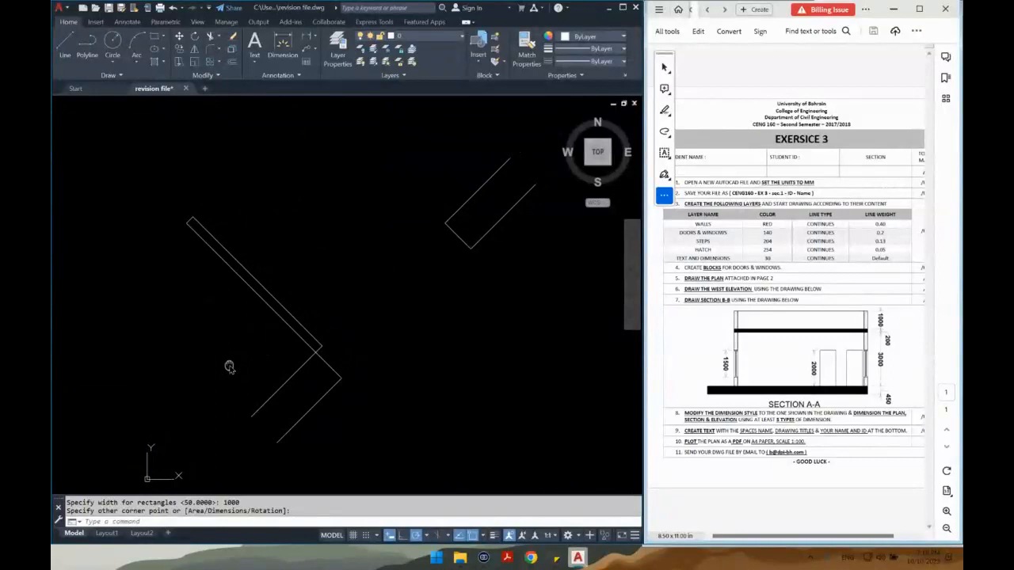
pyautogui.scroll(-2, 297, 317)
pyautogui.click(299, 319)
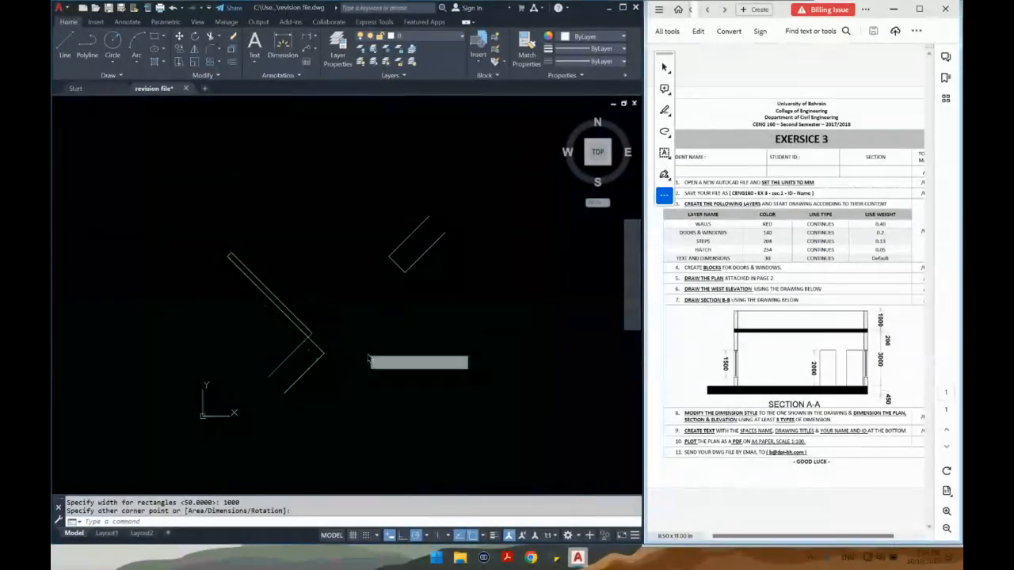
pyautogui.press('Return')
pyautogui.click(369, 356)
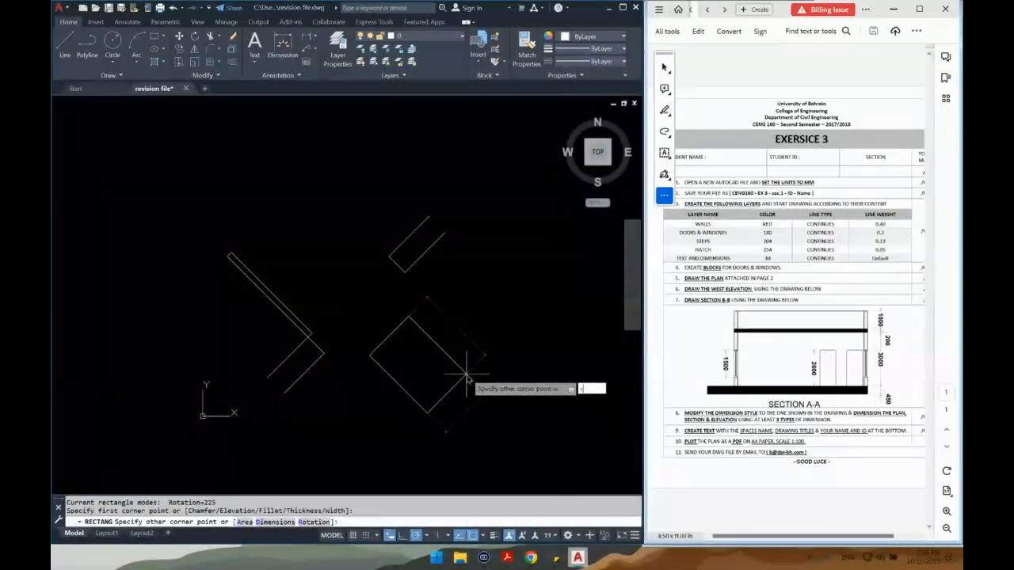
pyautogui.write('r')
pyautogui.press('Return')
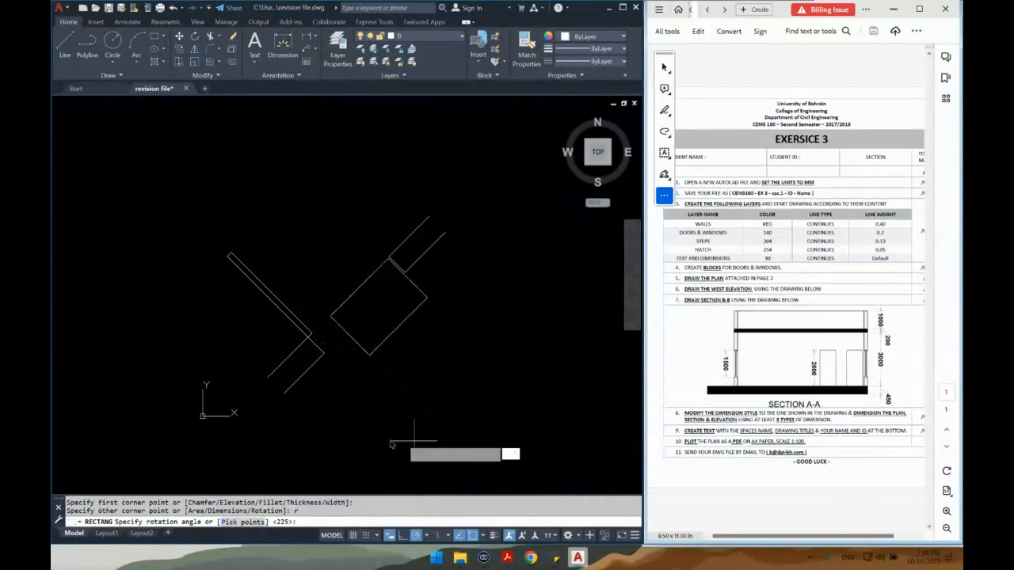
pyautogui.click(369, 438)
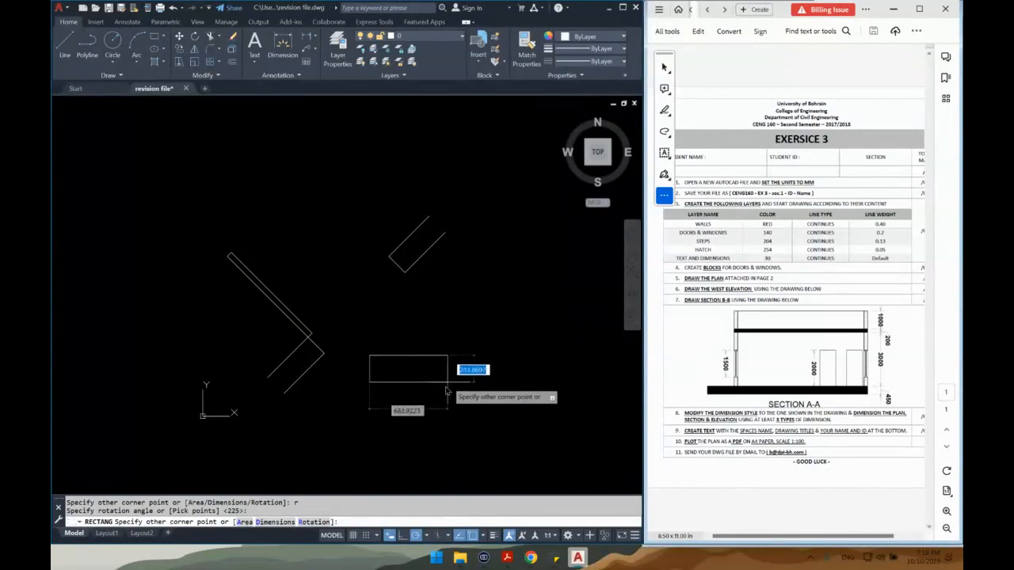
pyautogui.press('Escape')
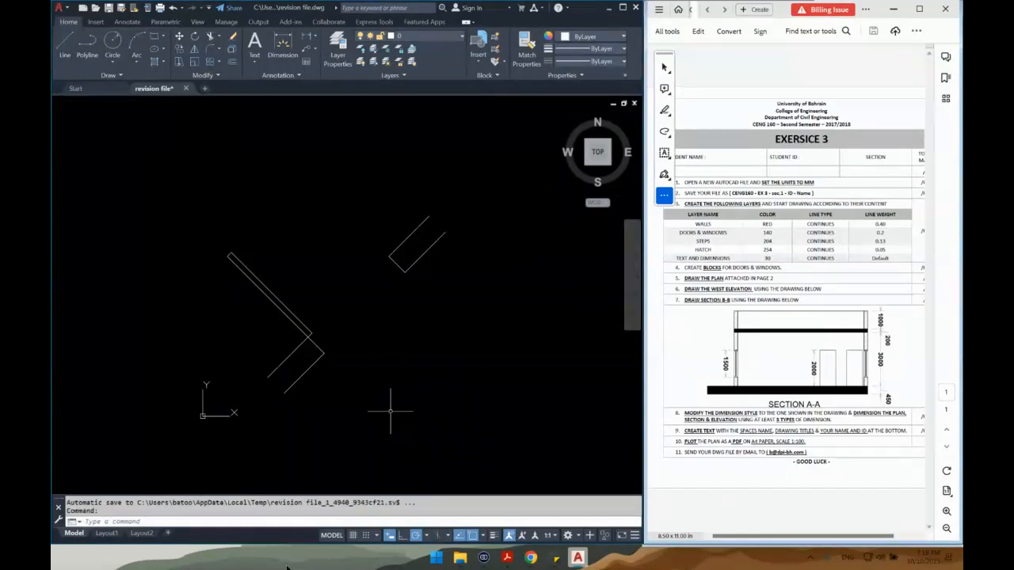
# Delete the thin rotated rectangle at the lower segment's upper corner
pyautogui.click(286, 275)
pyautogui.click(247, 319)
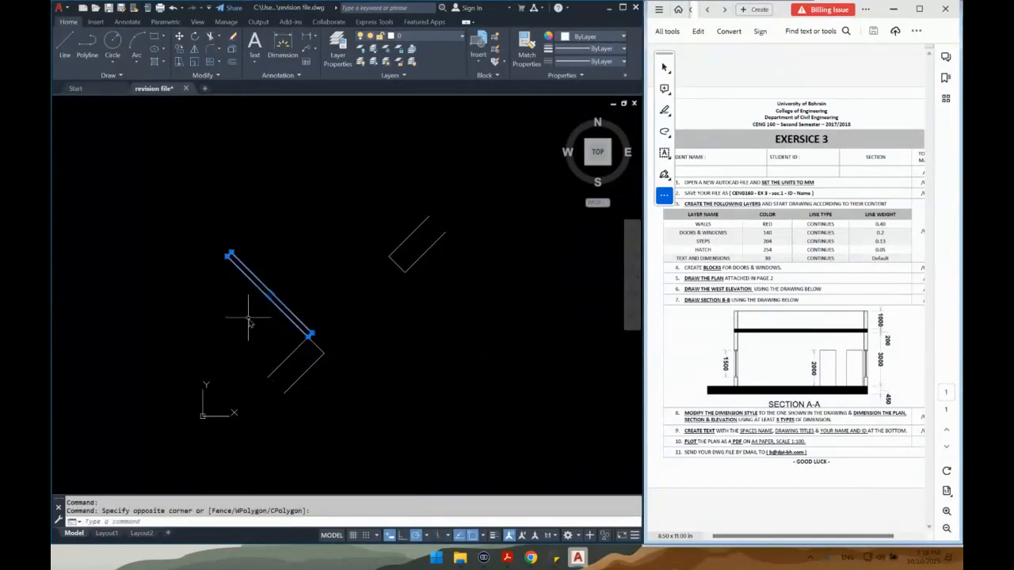
pyautogui.press('Delete')
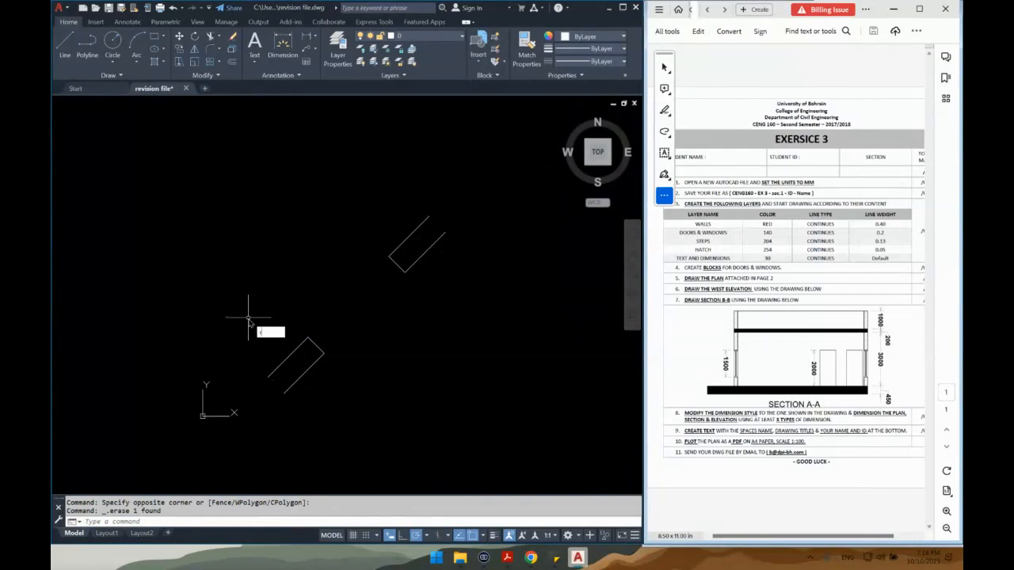
# Draw a rectangle from the lower segment's upper corner, rotated to 45°, with length 50 and width 1000, extending up-left
pyautogui.write('ec')
pyautogui.press('Return')
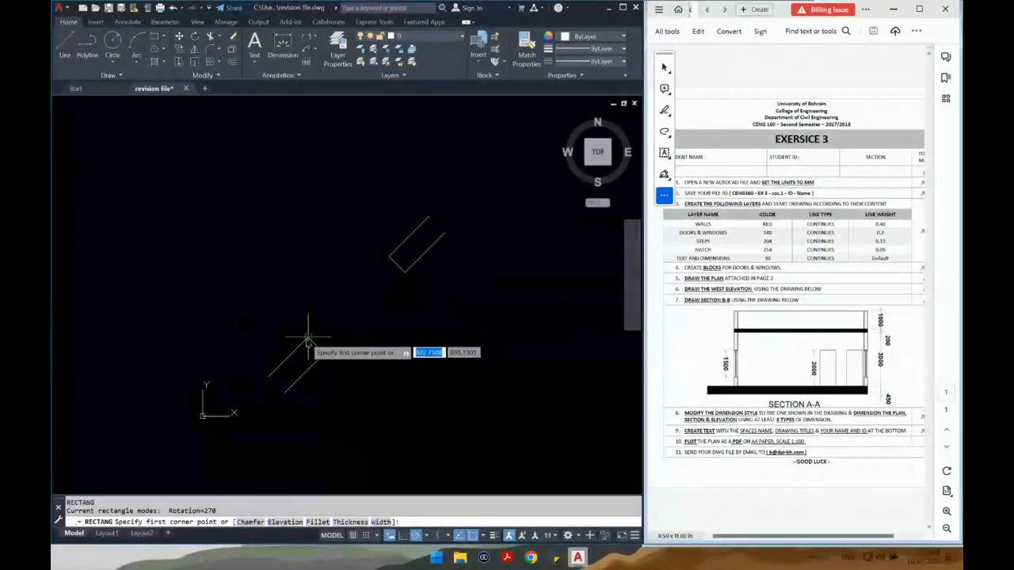
pyautogui.click(308, 339)
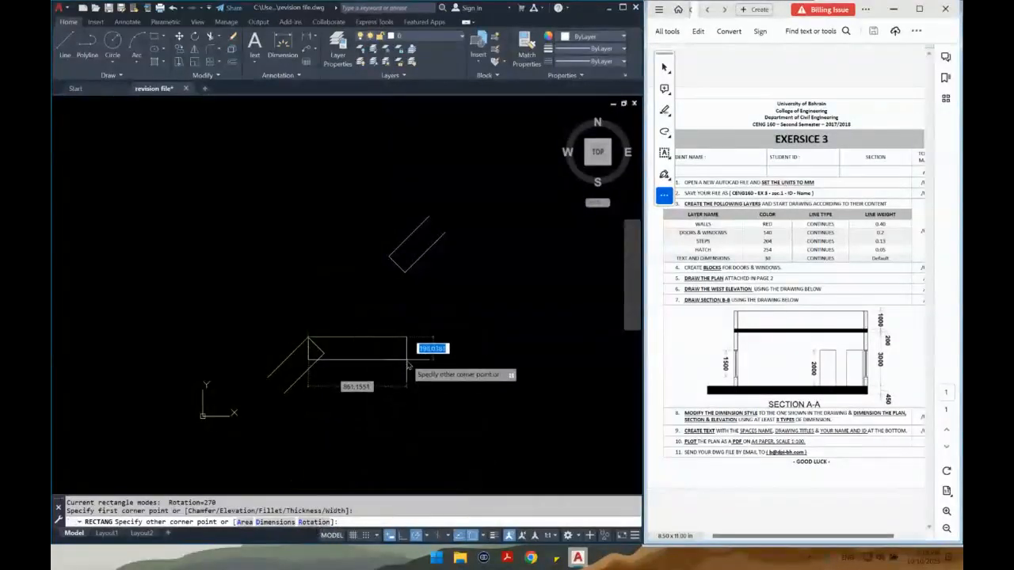
pyautogui.write('r')
pyautogui.press('Return')
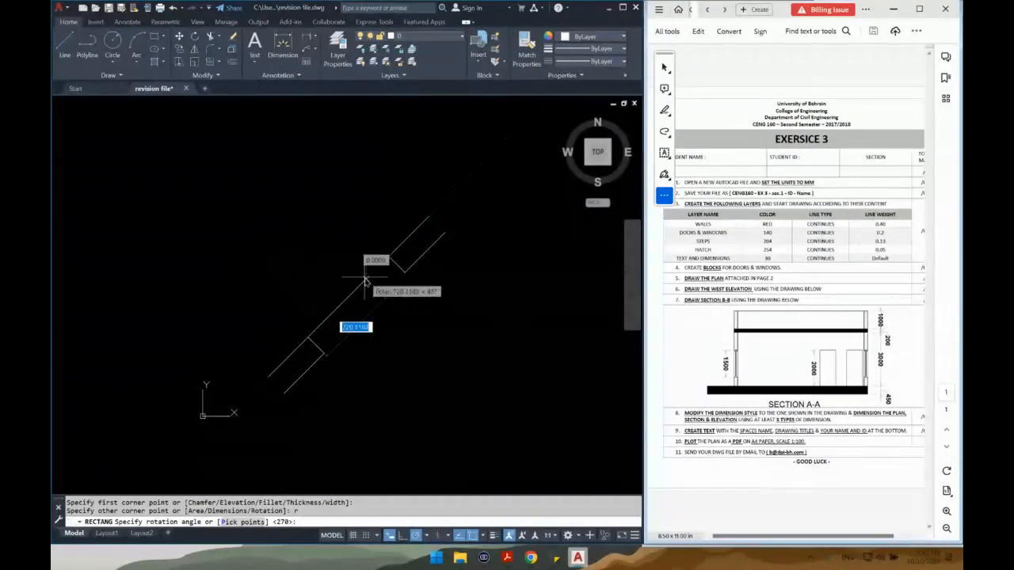
pyautogui.click(365, 281)
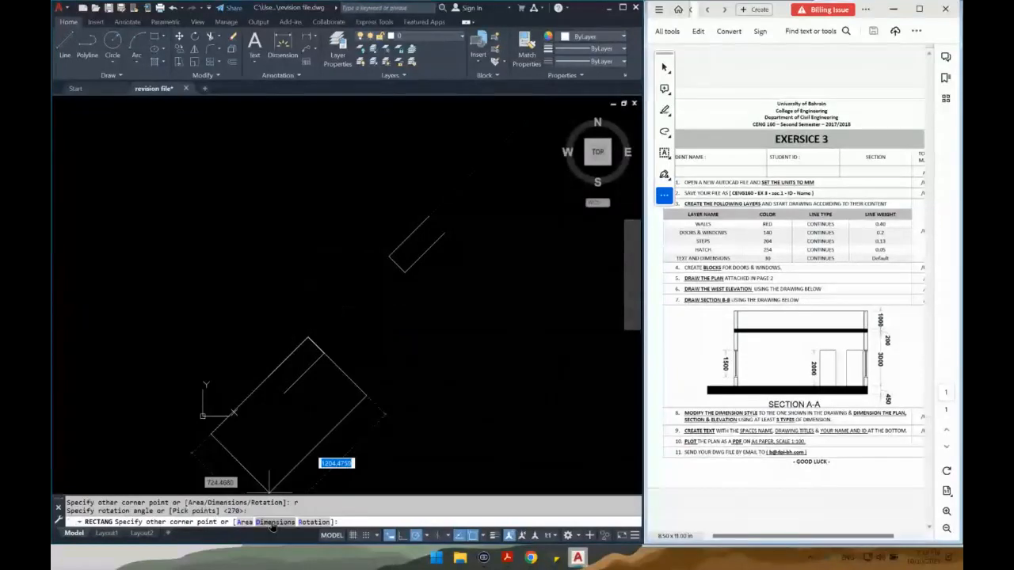
pyautogui.click(271, 523)
pyautogui.press('Return')
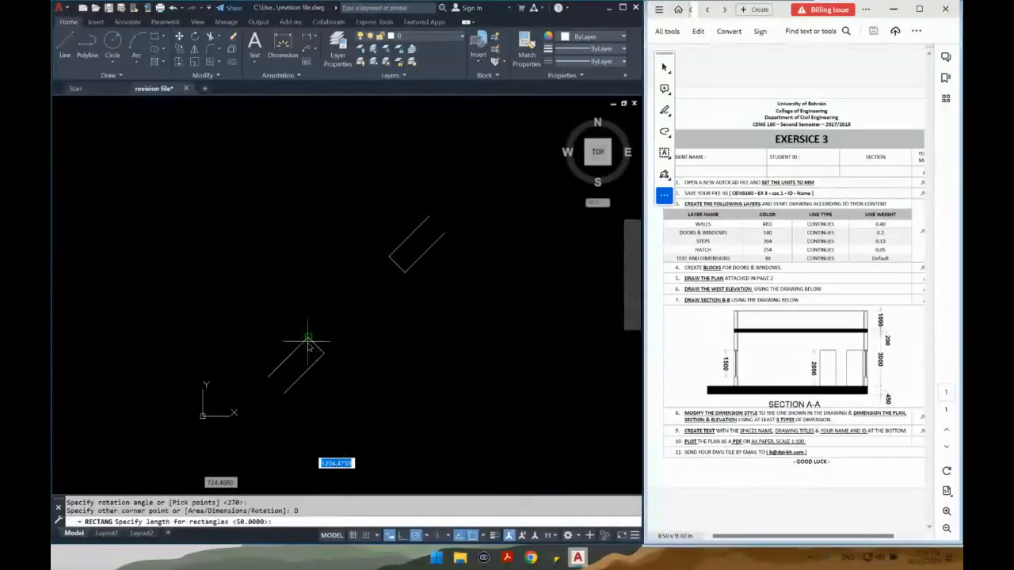
pyautogui.press('Return')
pyautogui.press('Return')
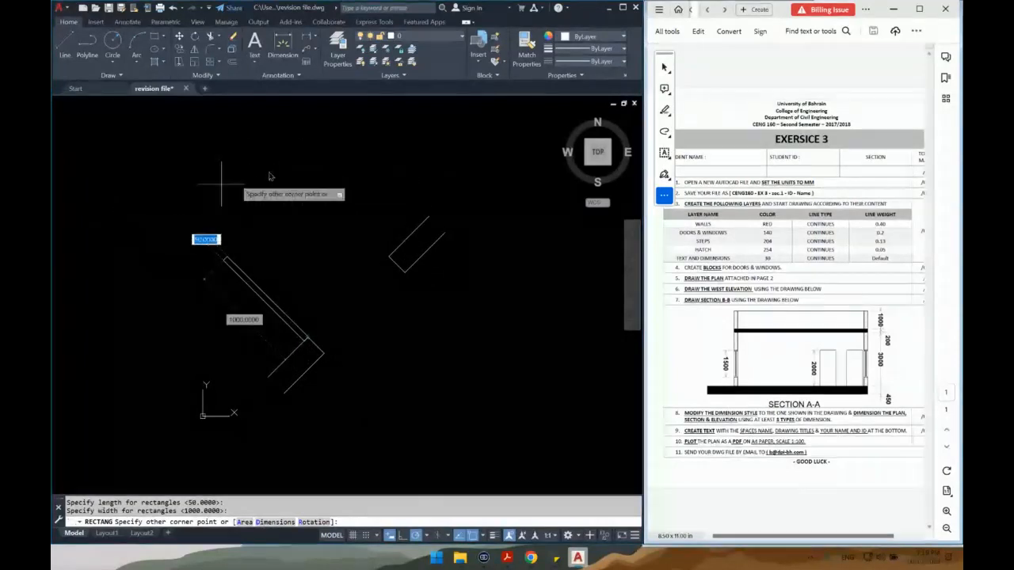
pyautogui.click(325, 192)
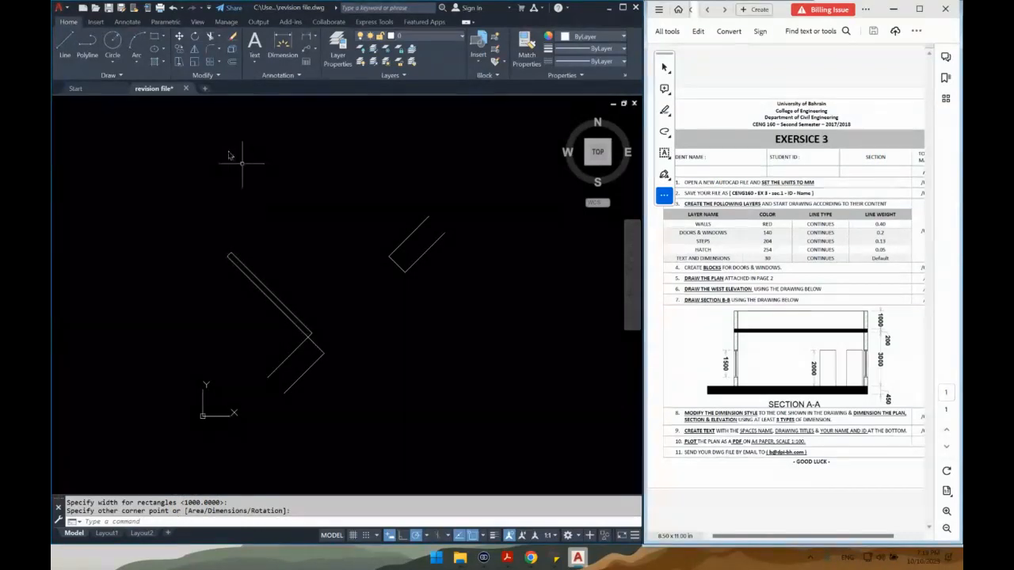
# Draw a wide horizontal ellipse by its centre in the space below the upper segment, with a horizontal half-axis of about 1400
pyautogui.click(155, 52)
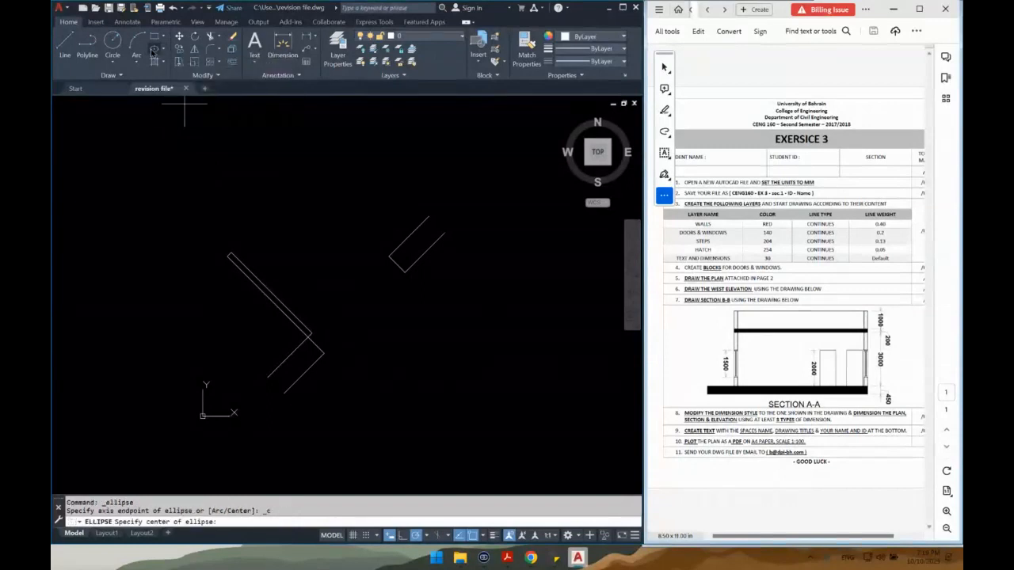
pyautogui.click(404, 383)
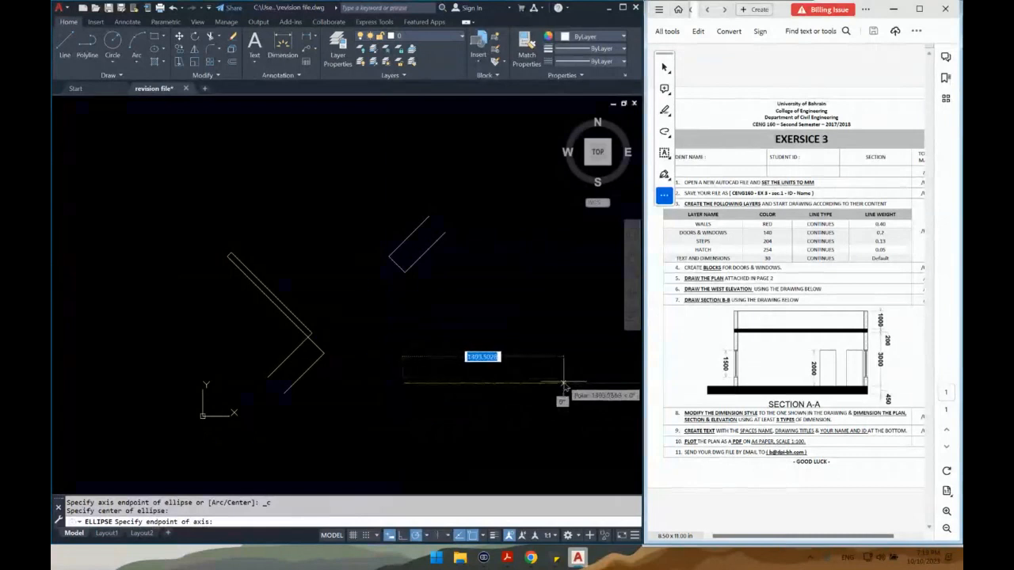
pyautogui.click(565, 384)
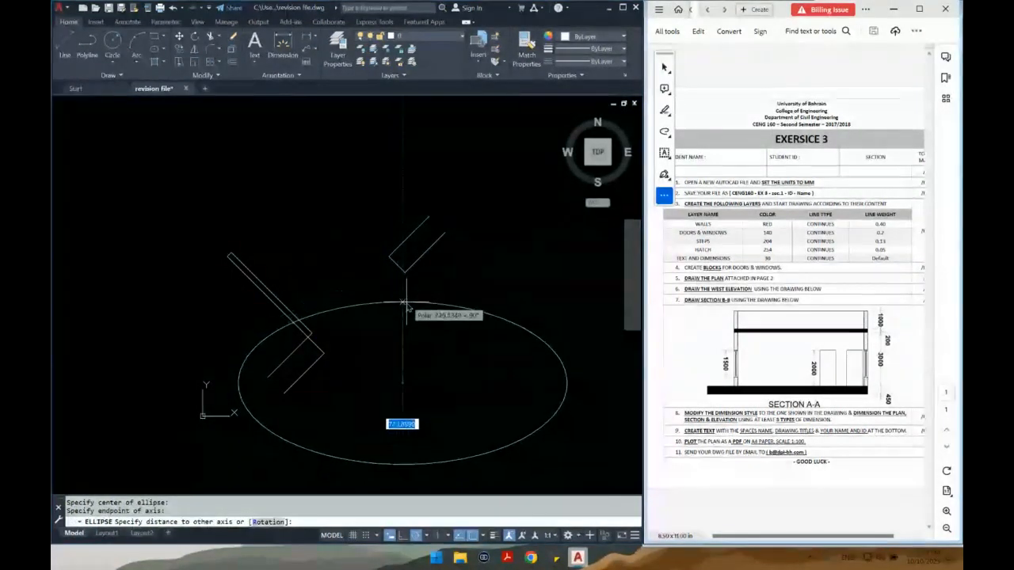
pyautogui.click(403, 327)
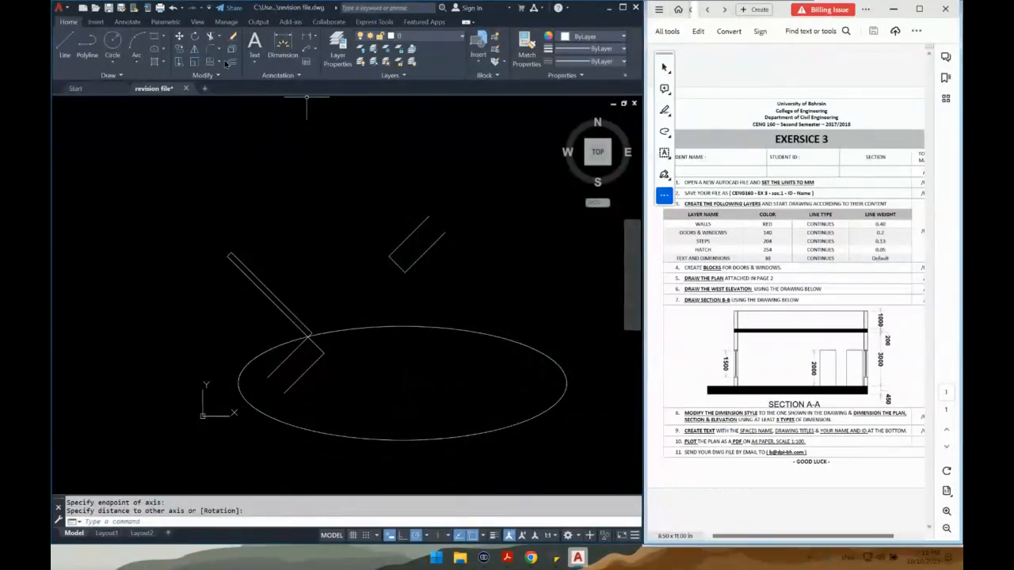
# Draw a smaller horizontal ellipse by its centre in the empty area above the rotated rectangle, with a vertical half-axis of about 215
pyautogui.click(153, 50)
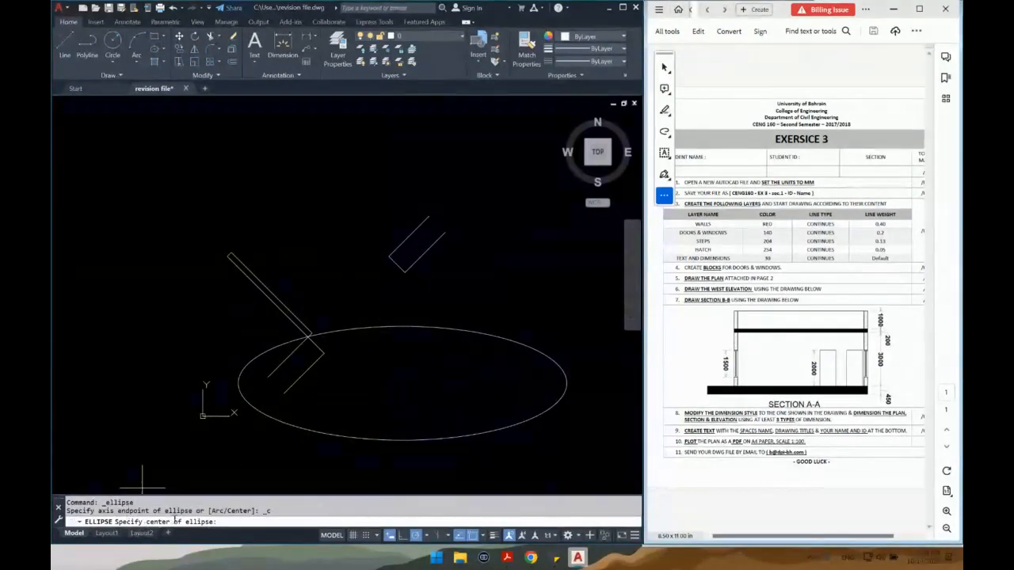
pyautogui.click(208, 171)
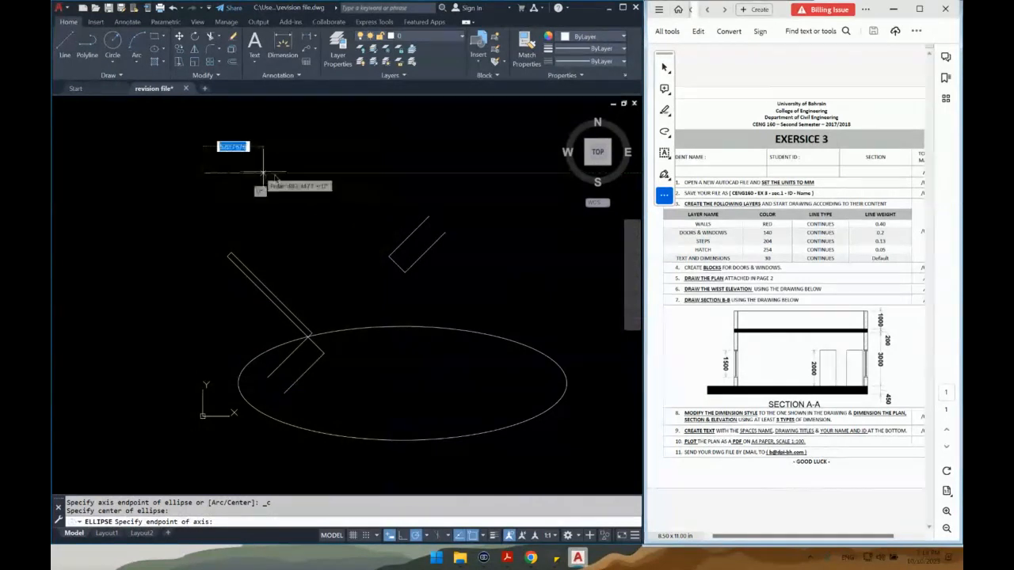
pyautogui.click(304, 172)
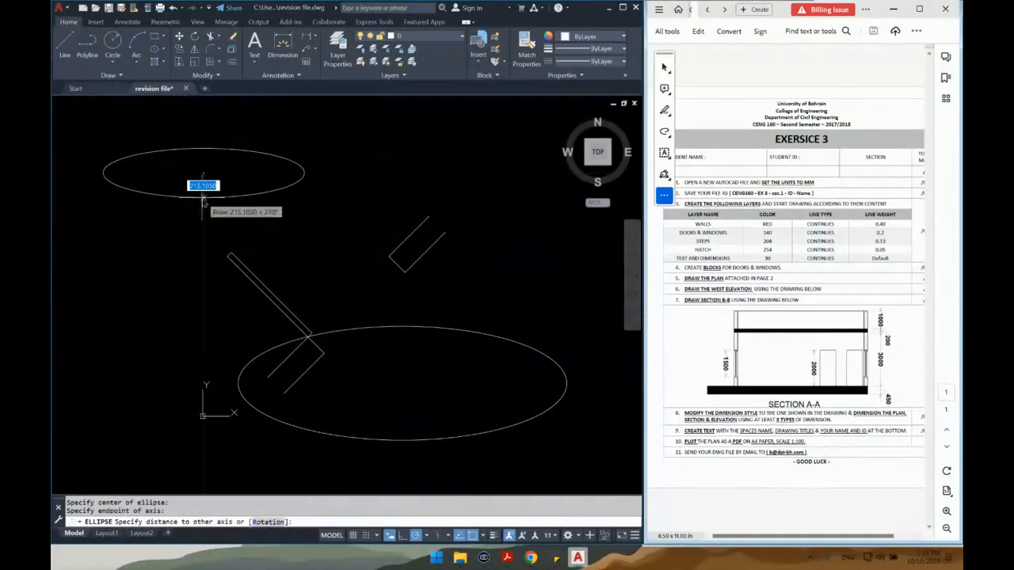
pyautogui.click(203, 197)
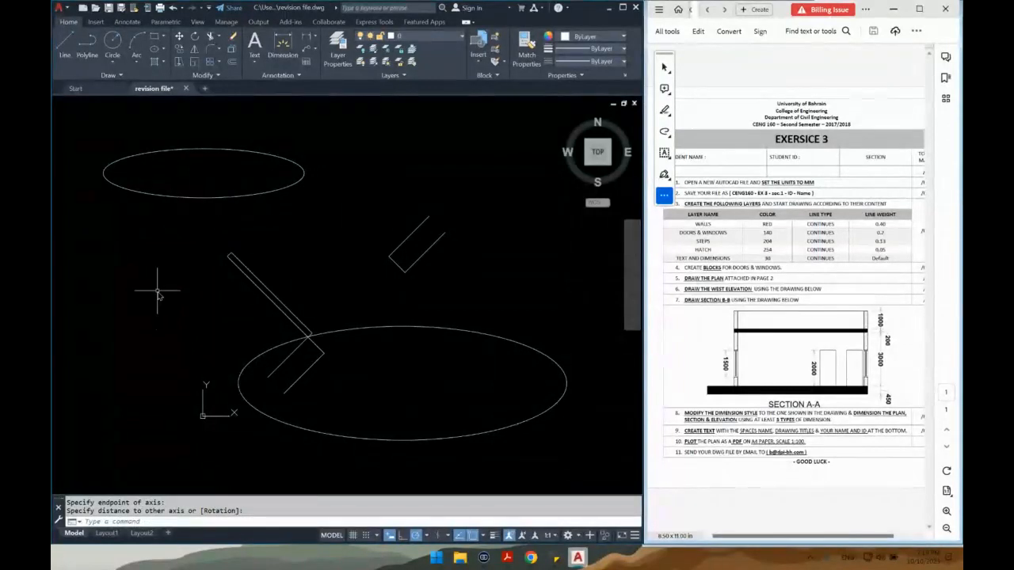
# Draw a three-sided polygon circumscribed about a circle of radius 500, centred in the empty area beside the existing shapes
pyautogui.click(163, 36)
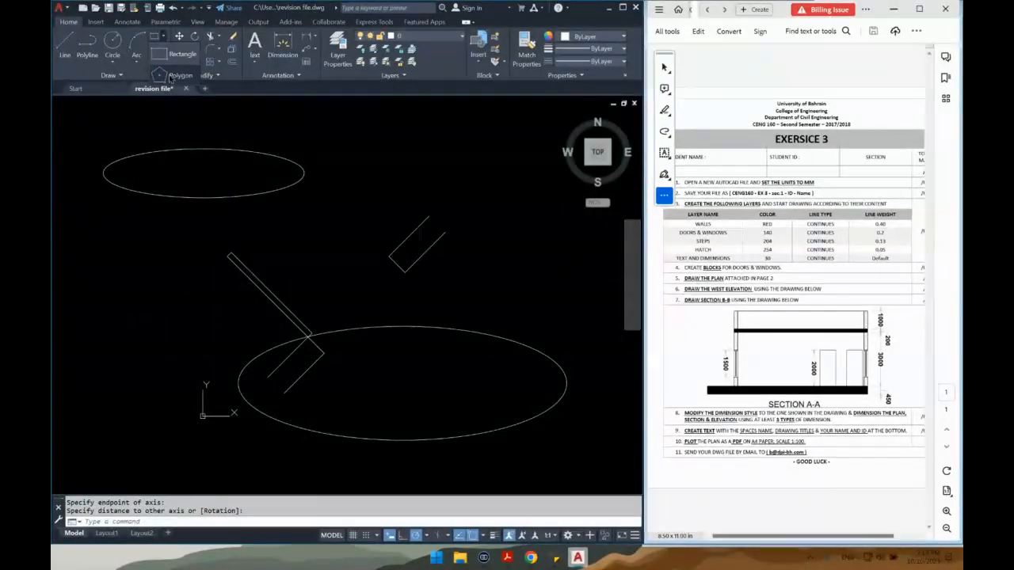
pyautogui.click(169, 77)
pyautogui.moveTo(235, 309); pyautogui.dragTo(335, 305, button='middle')
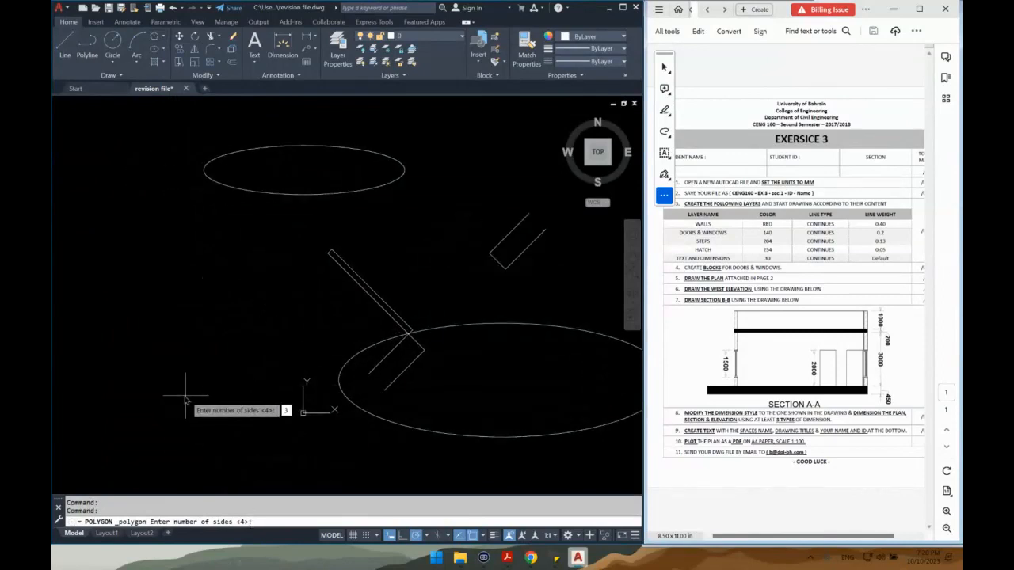
pyautogui.write('3')
pyautogui.press('Return')
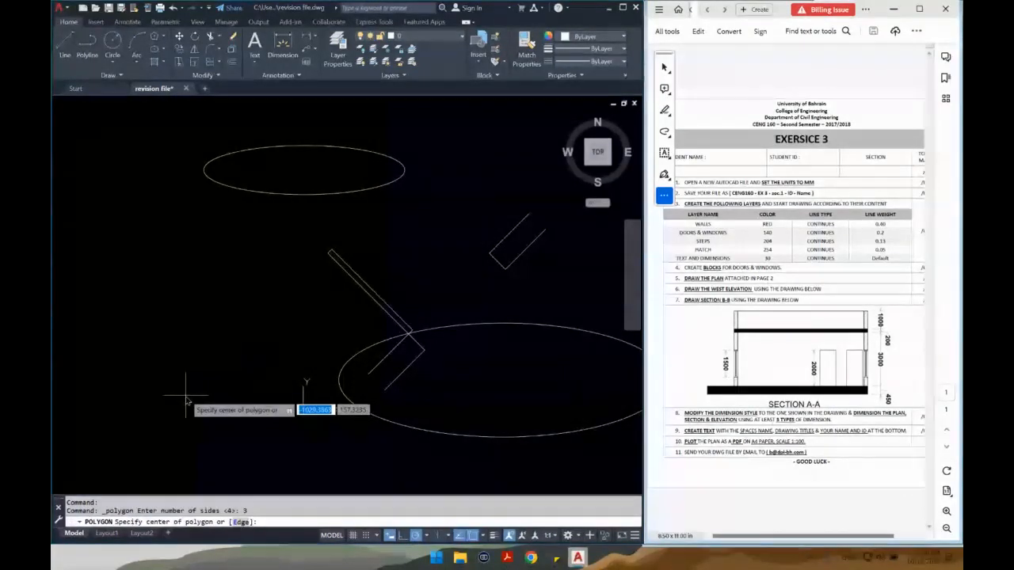
pyautogui.click(166, 351)
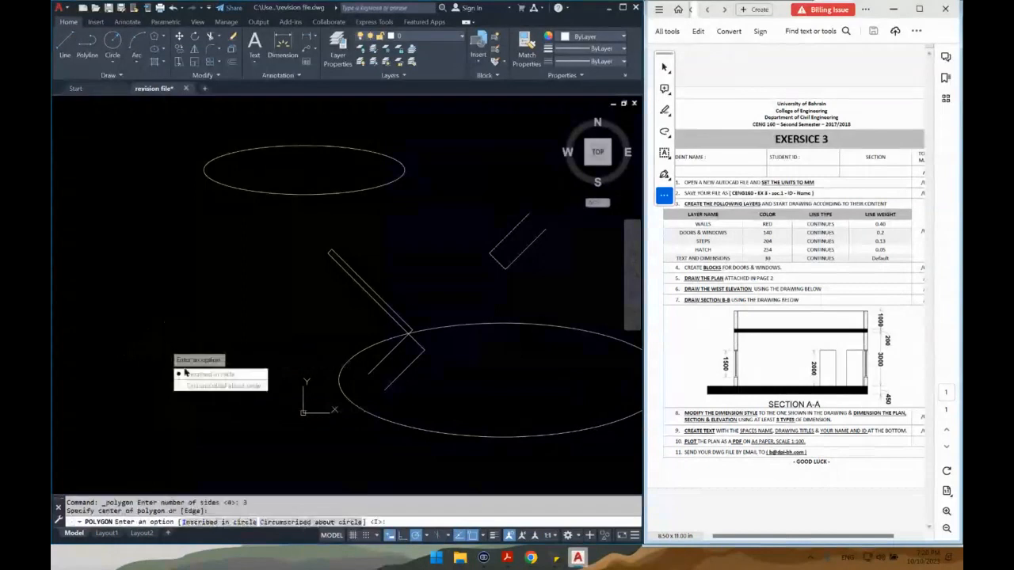
pyautogui.press('Down')
pyautogui.press('Down')
pyautogui.press('Return')
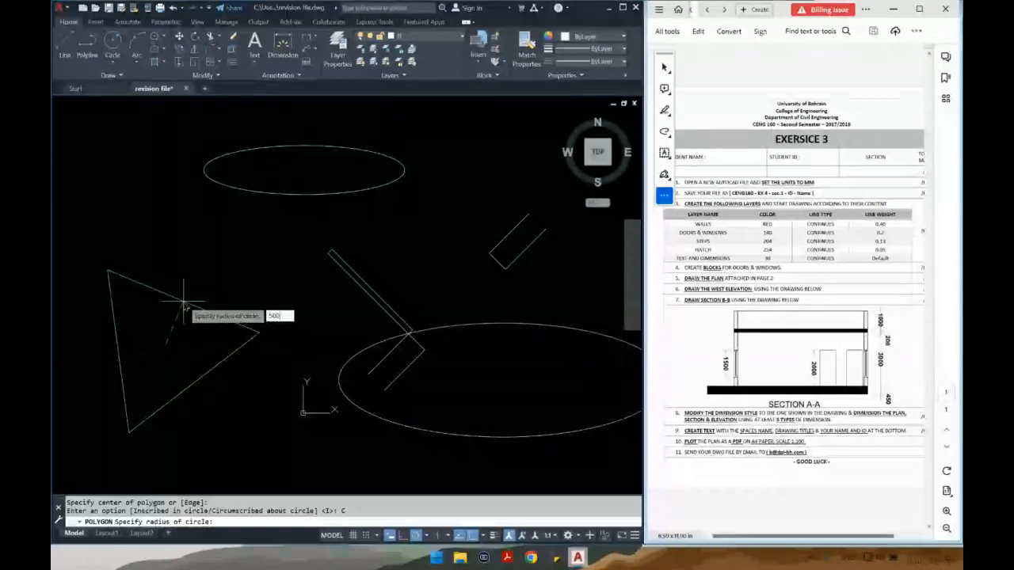
pyautogui.write('500')
pyautogui.press('Return')
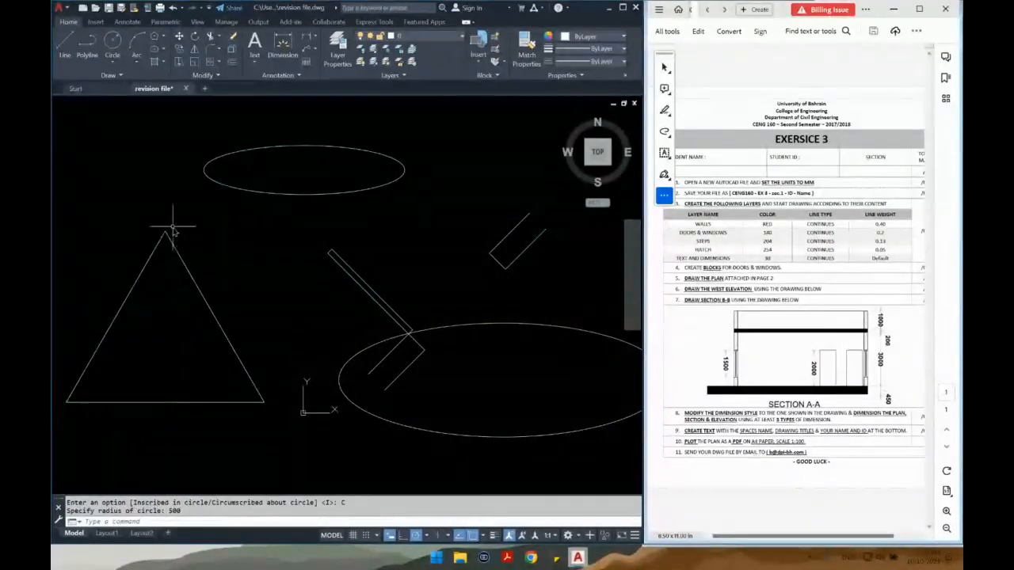
pyautogui.click(174, 226)
pyautogui.click(153, 255)
pyautogui.moveTo(153, 340); pyautogui.dragTo(221, 337, button='middle')
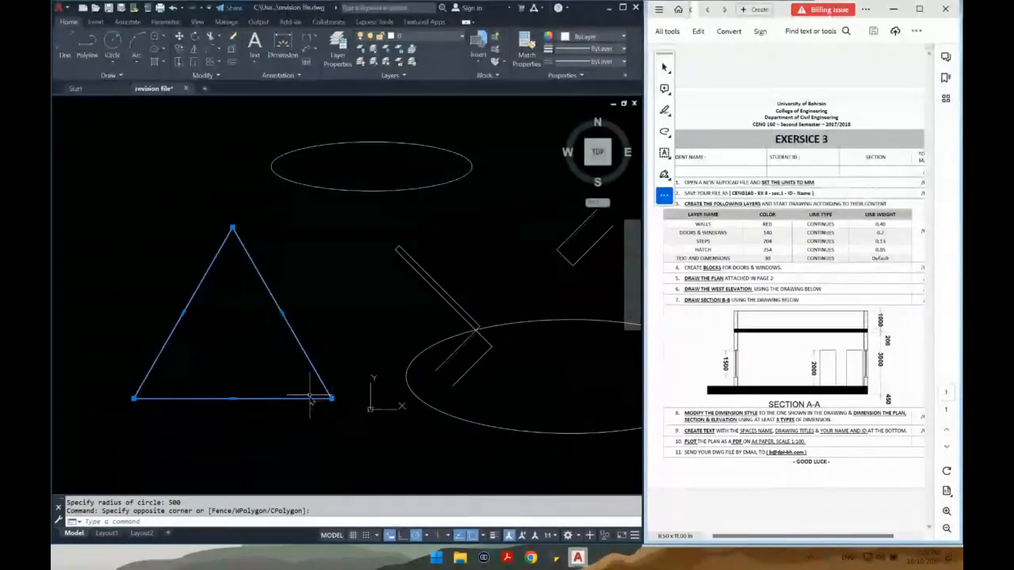
pyautogui.press('Escape')
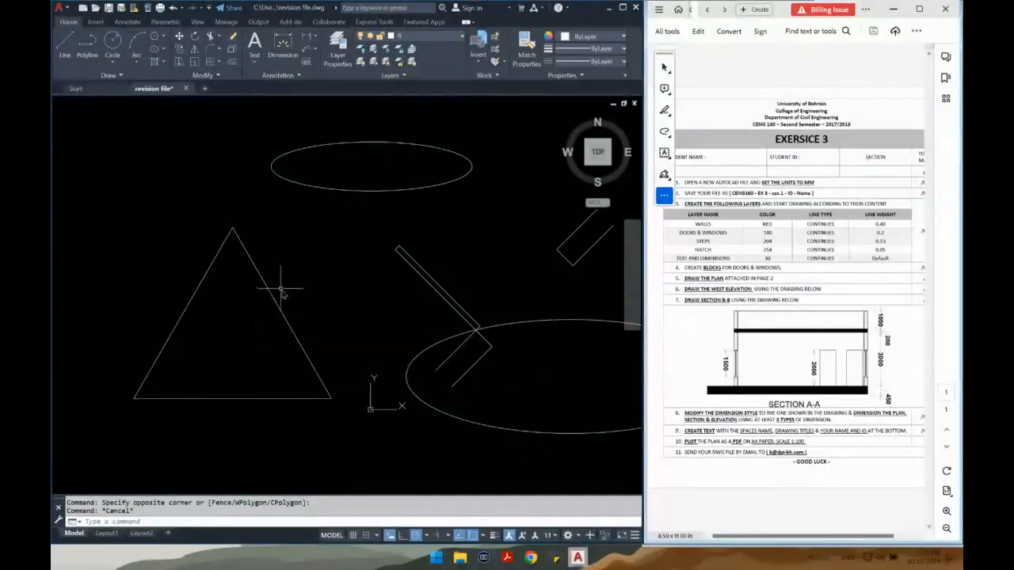
# Delete all the practice shapes, including the triangle, both ellipses and the rotated rectangle
pyautogui.scroll(-2, 283, 293)
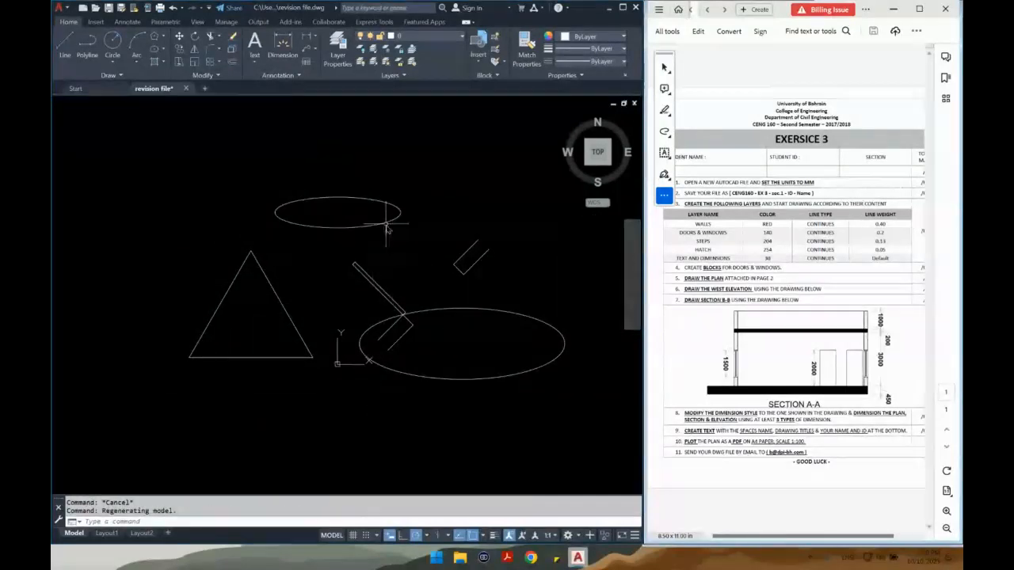
pyautogui.click(491, 190)
pyautogui.click(178, 382)
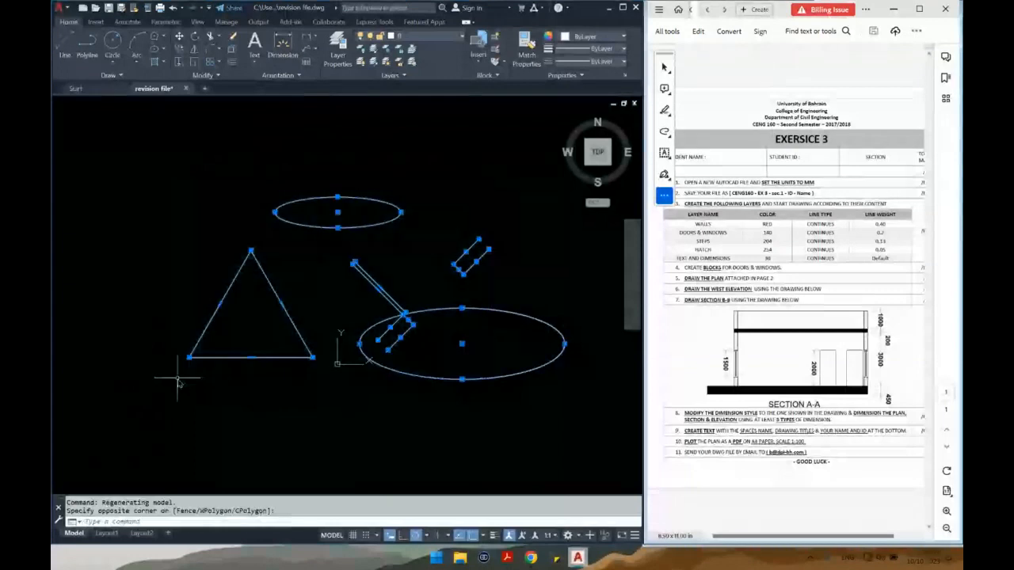
pyautogui.press('Delete')
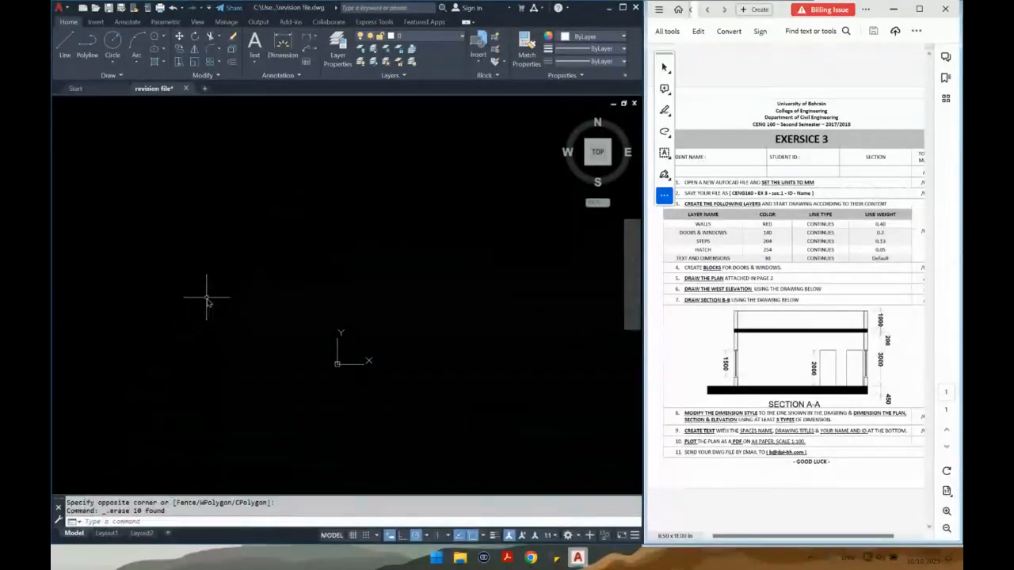
# Draw three overlapping circles in the empty space, with radii of about 949 and 1069, the third about as large as the second
pyautogui.moveTo(260, 220); pyautogui.dragTo(98, 218, button='middle')
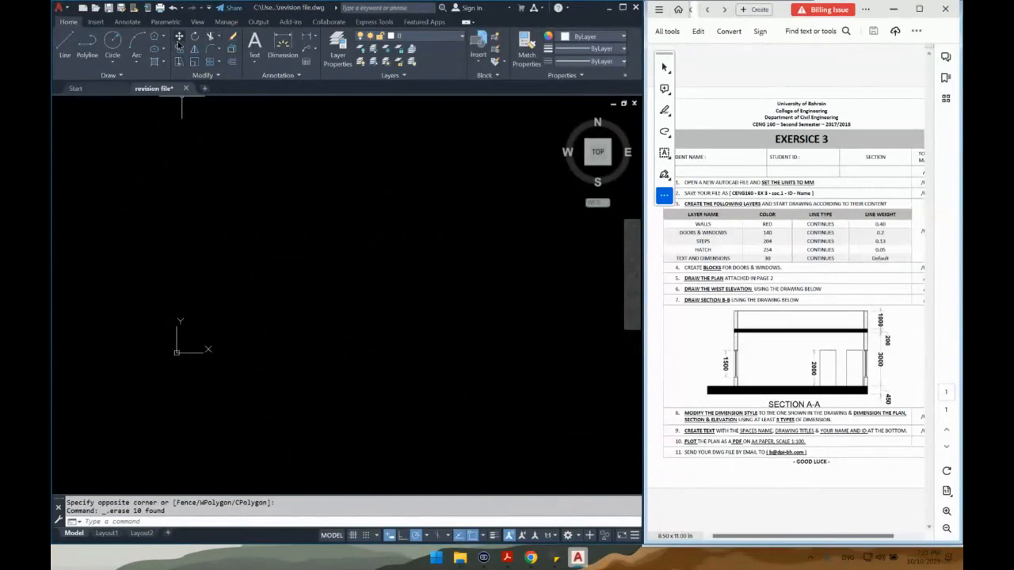
pyautogui.click(113, 45)
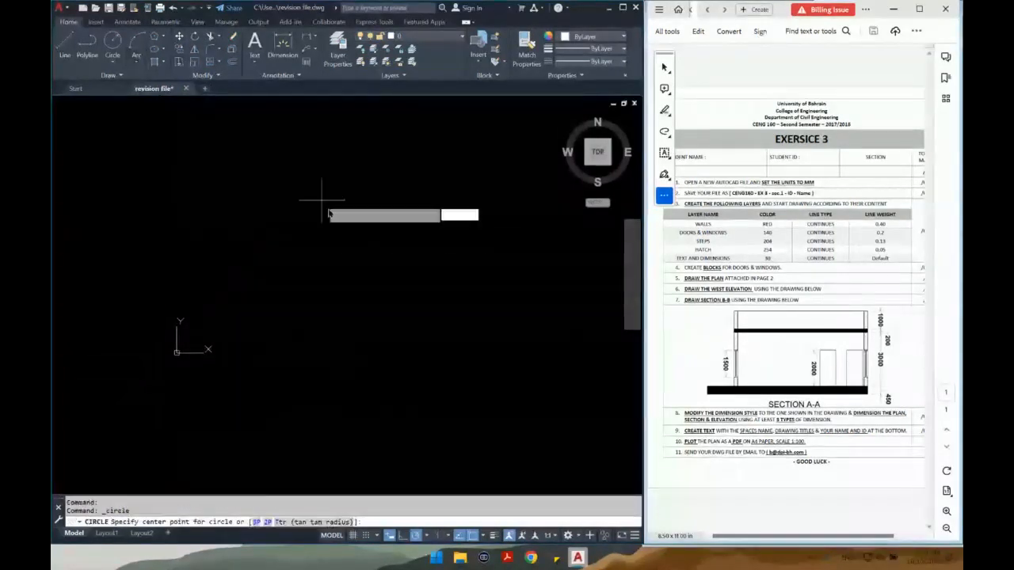
pyautogui.click(325, 220)
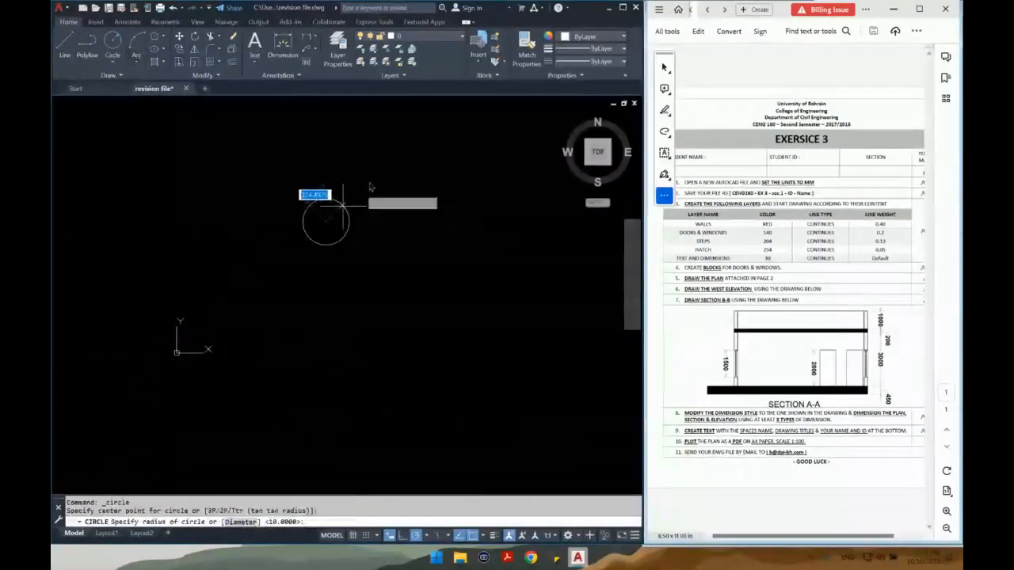
pyautogui.click(378, 180)
pyautogui.click(65, 45)
pyautogui.click(113, 46)
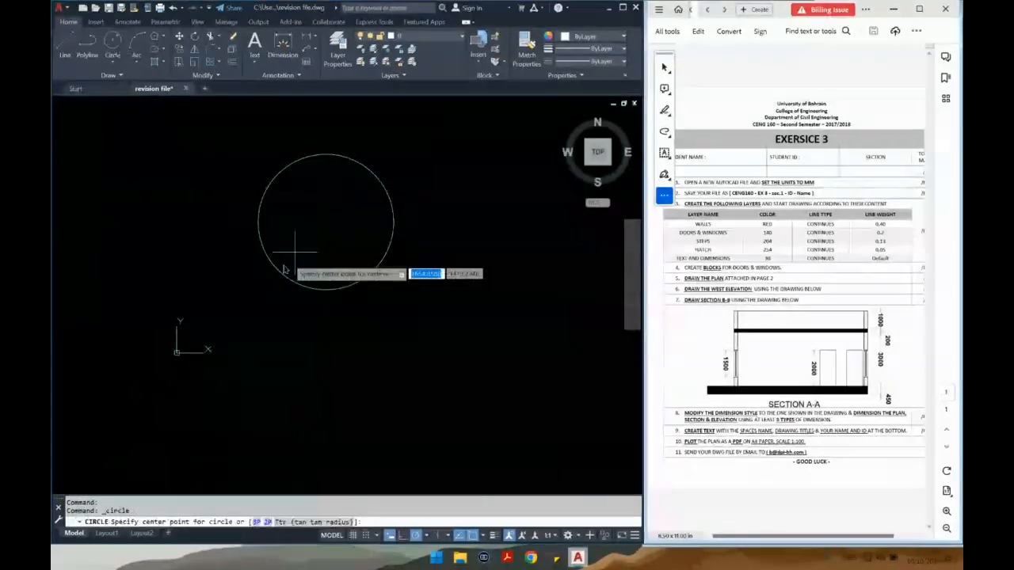
pyautogui.click(235, 286)
pyautogui.click(293, 234)
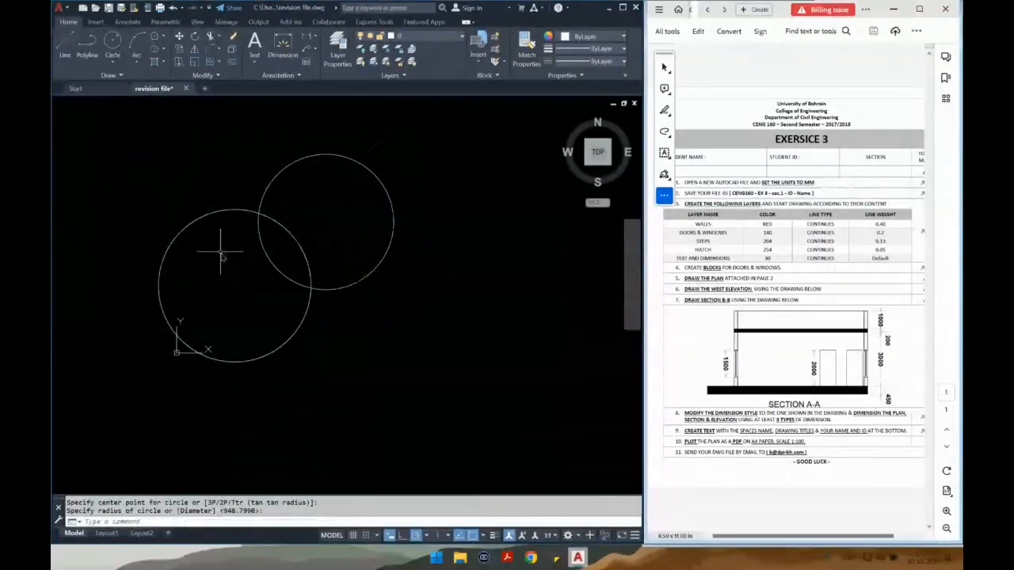
pyautogui.press('Return')
pyautogui.click(221, 256)
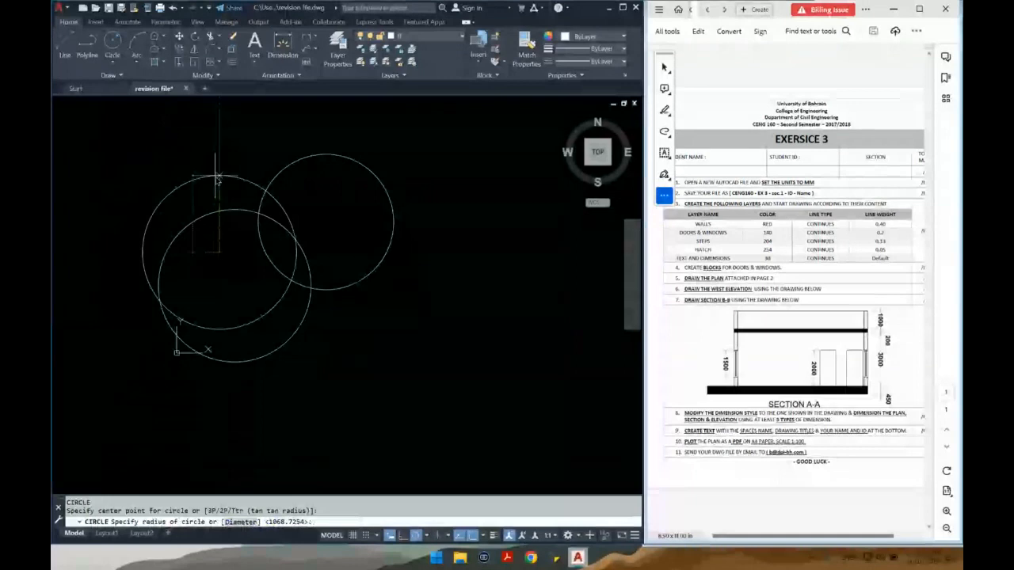
# Draw a large rectangle at the current 45° rotation, starting inside the two larger circles and extending across the smaller circle
pyautogui.write('rec')
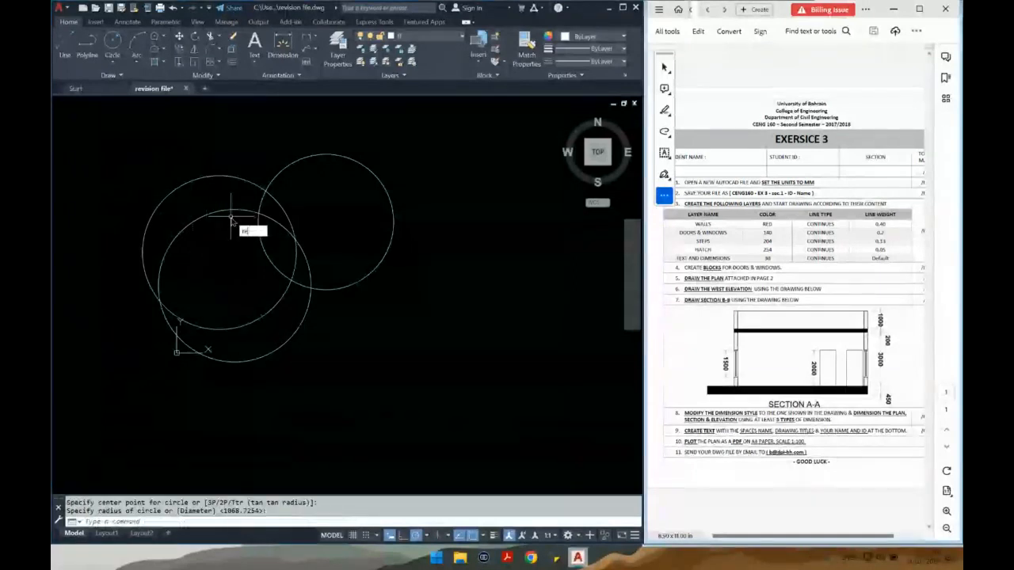
pyautogui.press('Return')
pyautogui.click(239, 264)
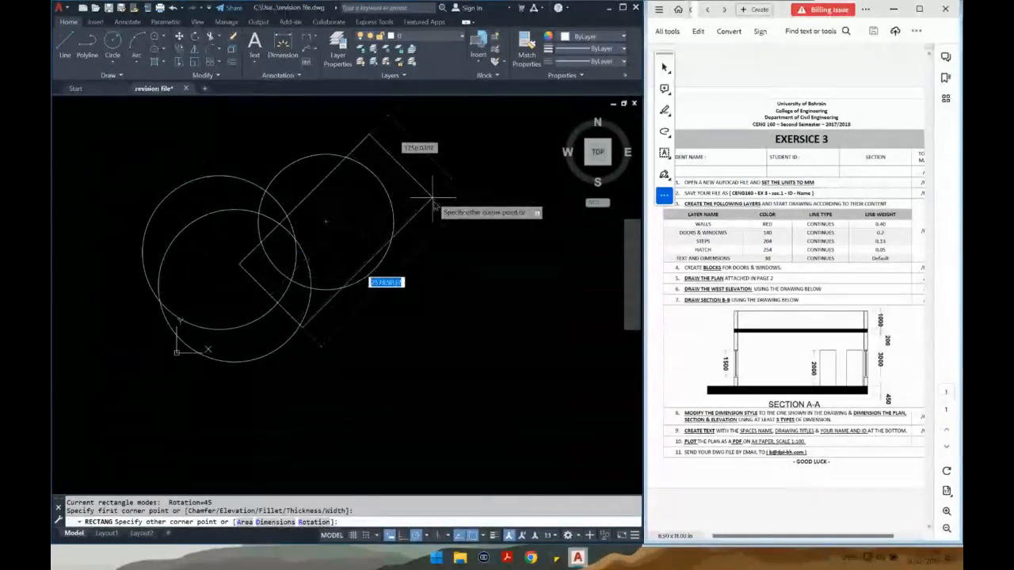
pyautogui.click(452, 225)
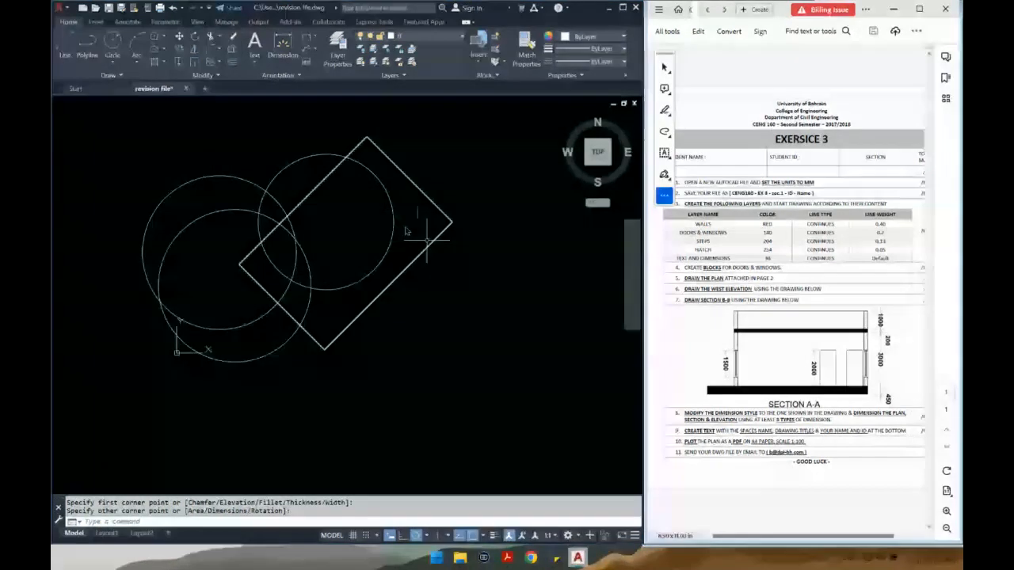
# Draw a wide horizontal rectangle with its rotation set to 0, starting inside the two larger circles and crossing the tilted rectangle's lowest corner
pyautogui.press('Return')
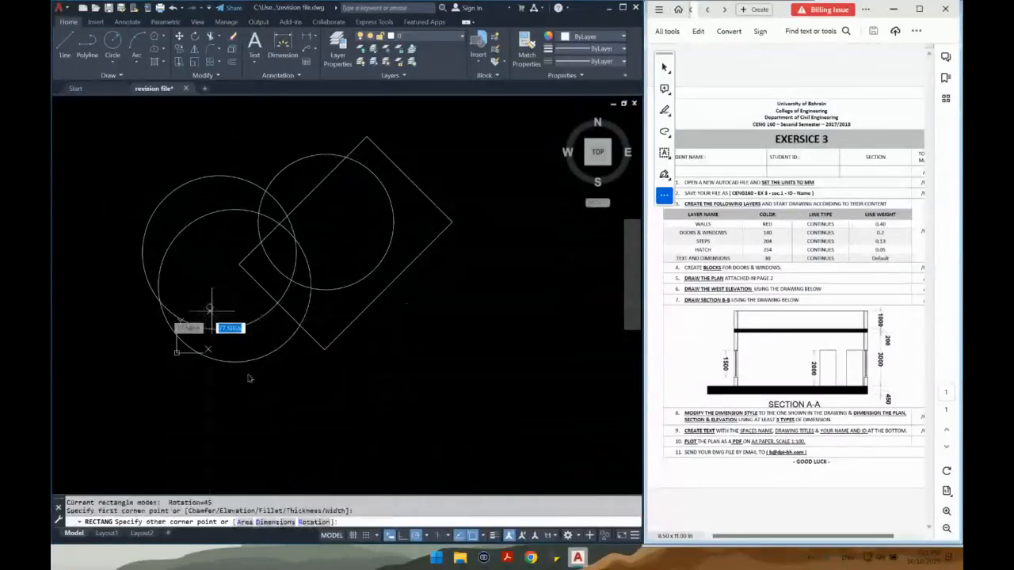
pyautogui.click(210, 305)
pyautogui.click(323, 521)
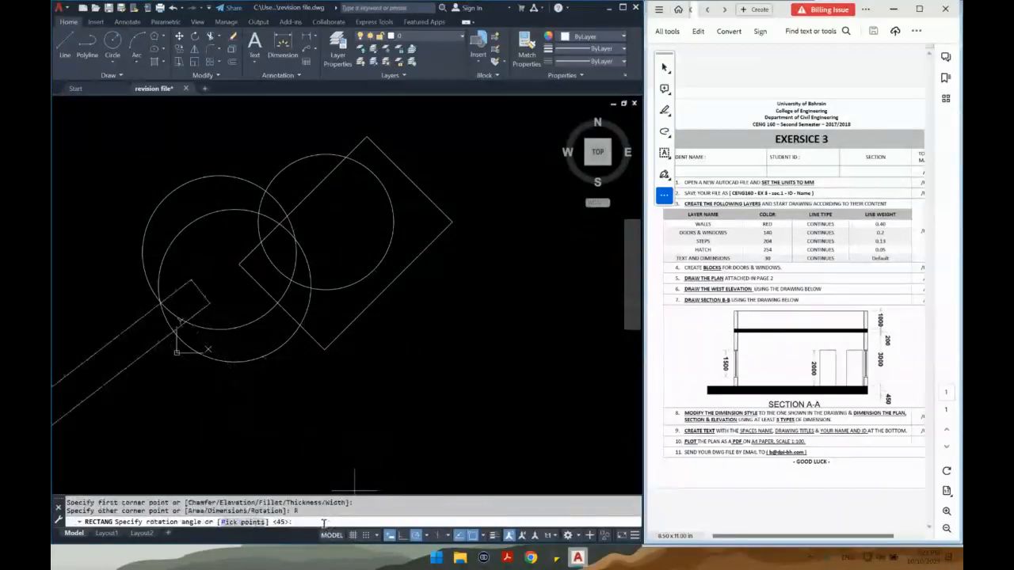
pyautogui.write('0')
pyautogui.press('Return')
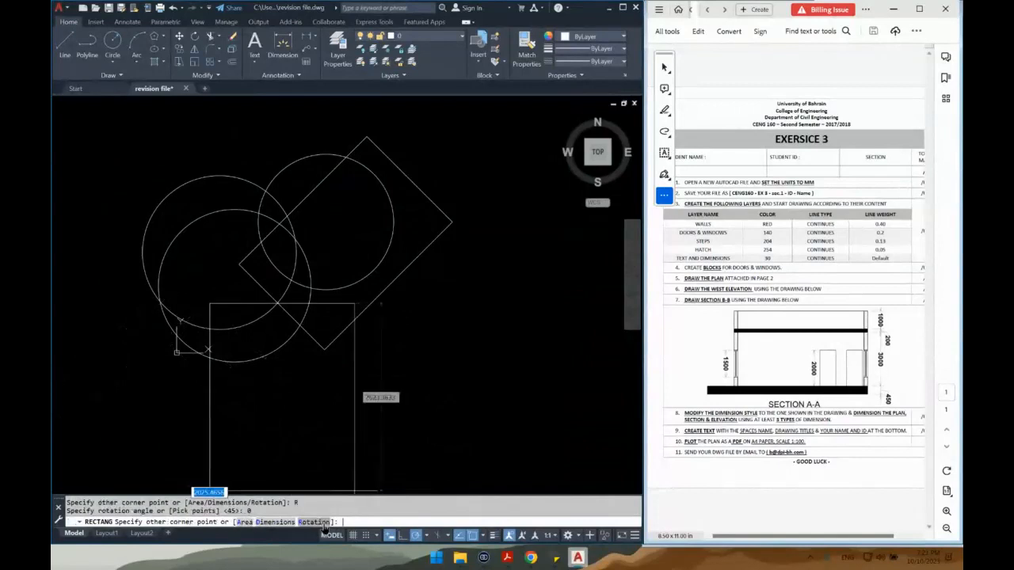
pyautogui.click(434, 365)
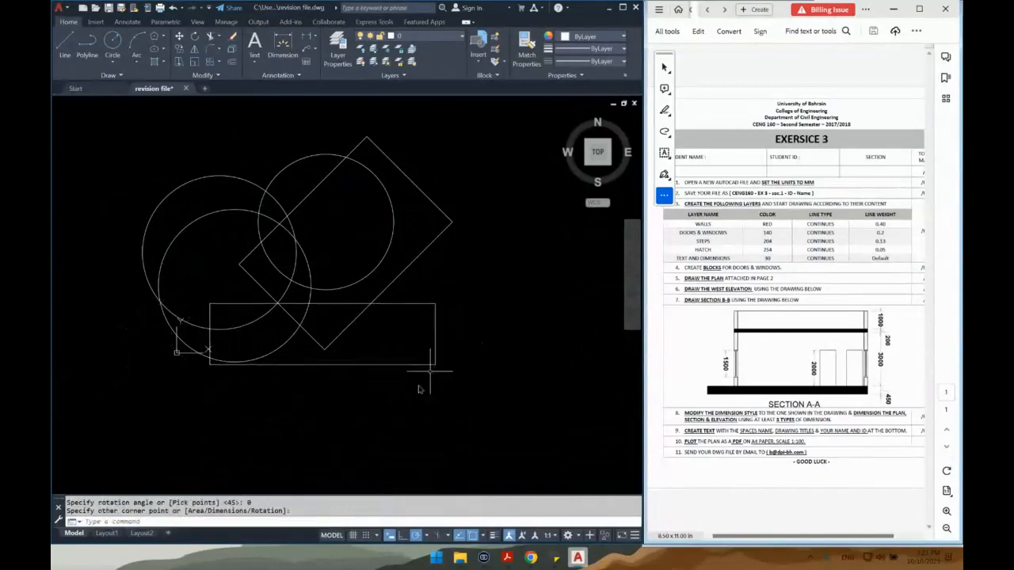
# Draw a tall upright rectangle across the two larger circles, from above them to below the horizontal rectangle
pyautogui.press('Return')
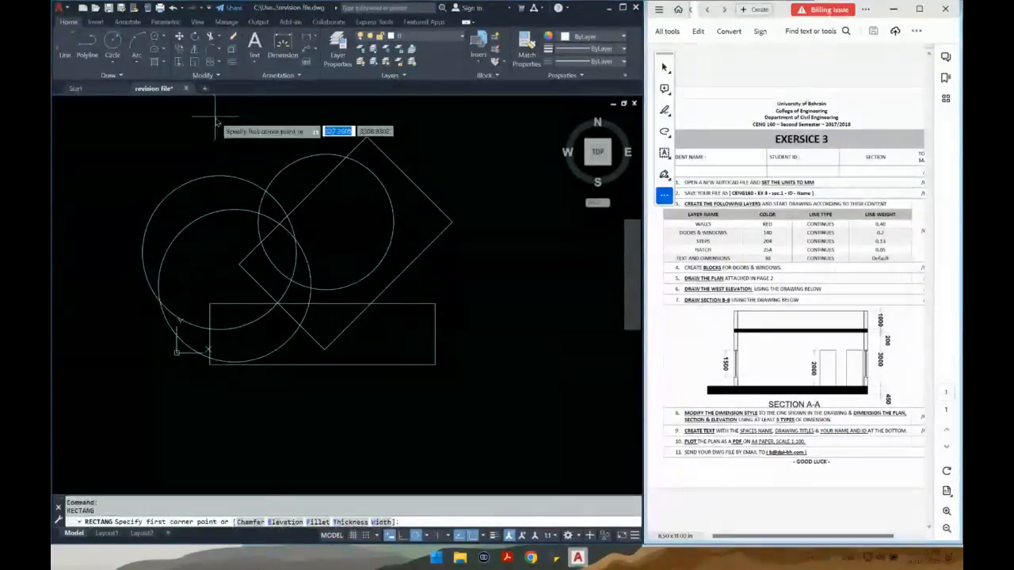
pyautogui.click(233, 127)
pyautogui.click(147, 389)
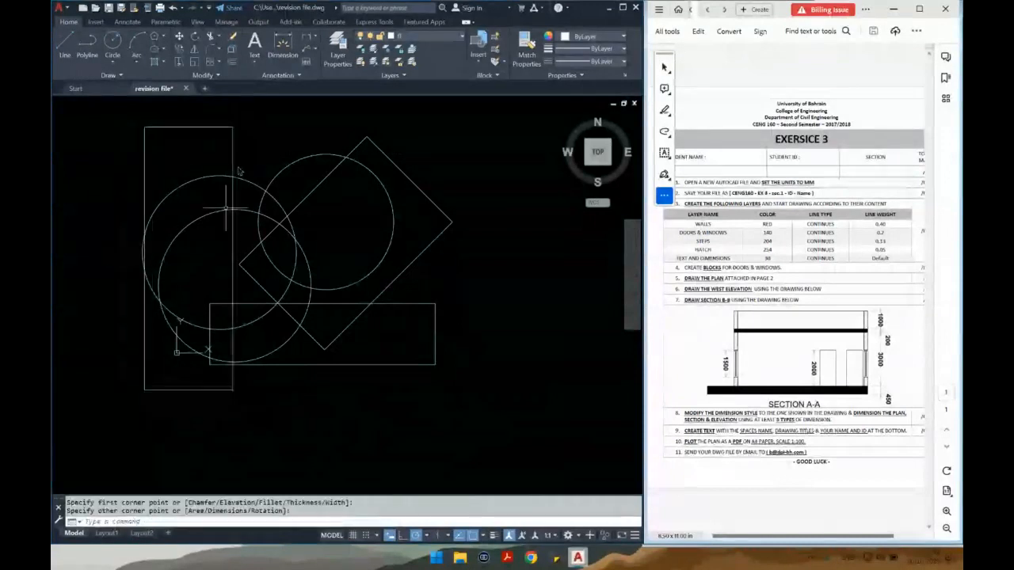
# Select the tall upright rectangle
pyautogui.click(149, 164)
pyautogui.click(139, 193)
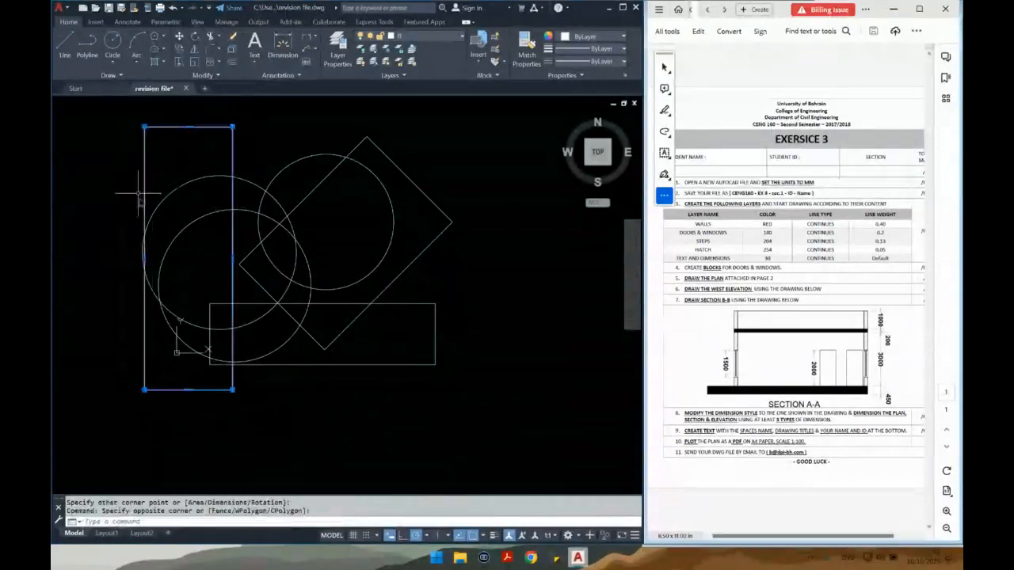
# Stretch the tall rectangle's left edge outward to widen the rectangle
pyautogui.click(145, 257)
pyautogui.click(117, 259)
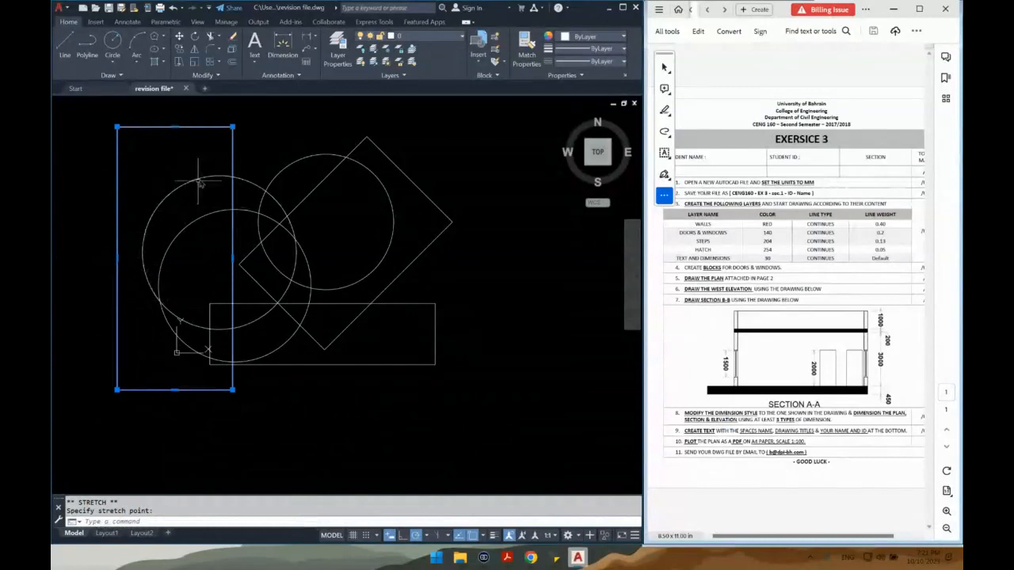
pyautogui.press('Escape')
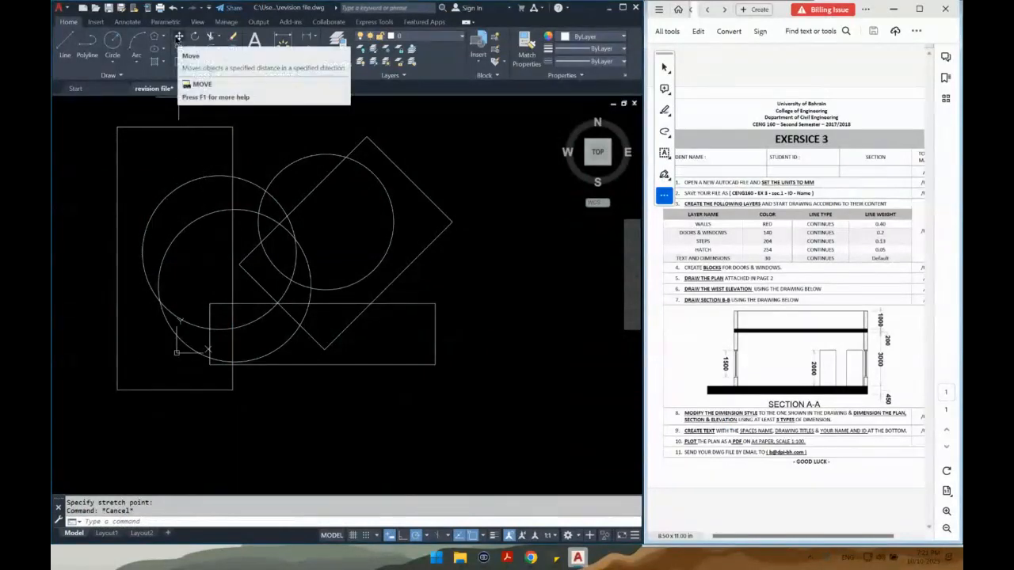
# Move the tall rectangle slightly to the left with the Move command
pyautogui.write('m')
pyautogui.press('Return')
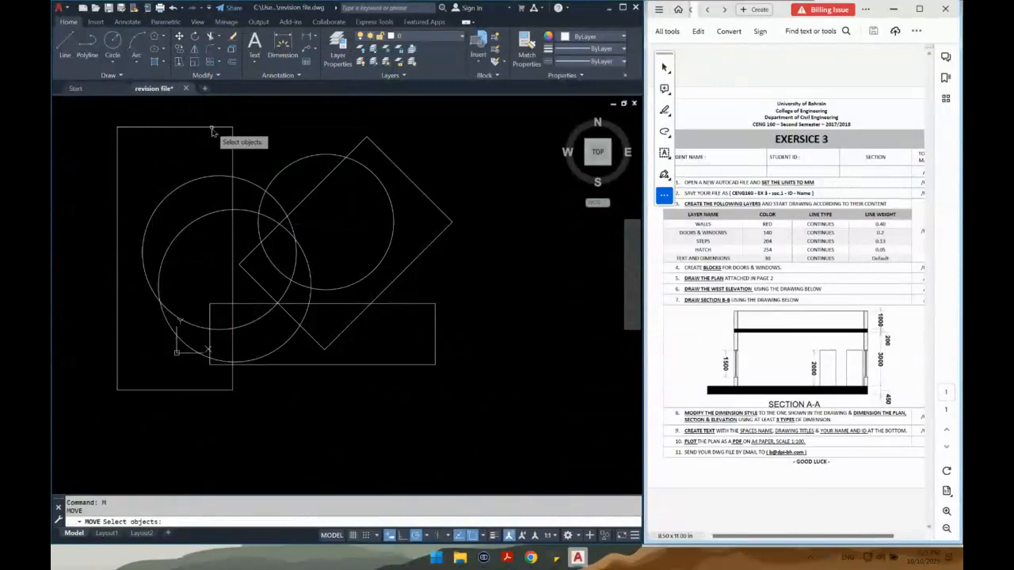
pyautogui.click(212, 127)
pyautogui.press('Return')
pyautogui.click(203, 150)
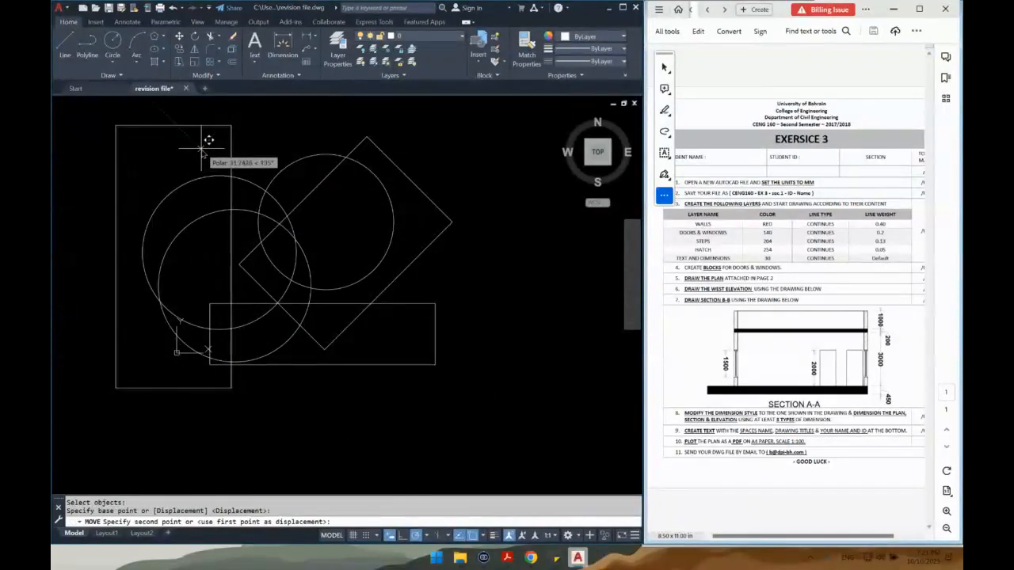
pyautogui.click(200, 151)
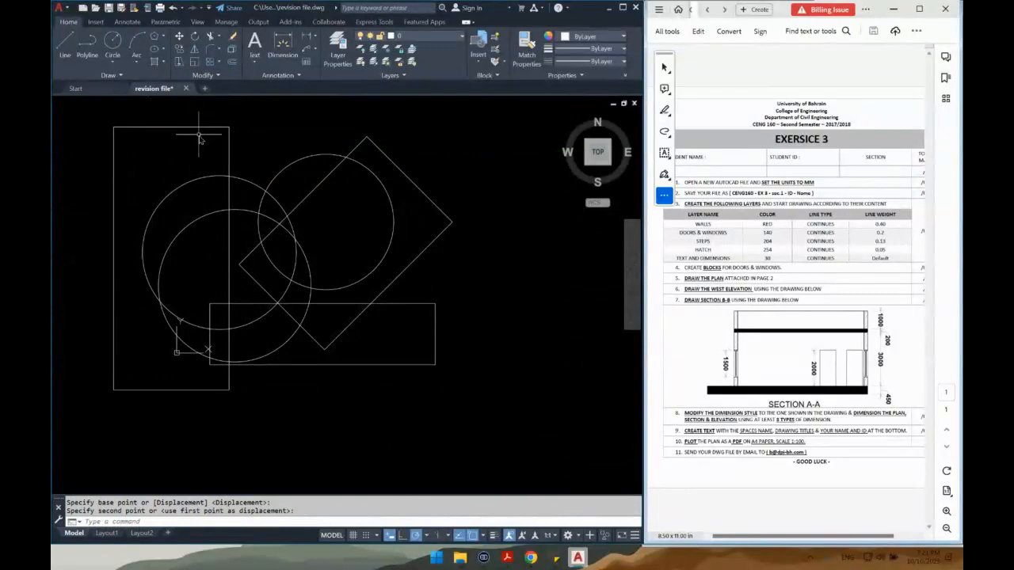
# Copy the wide horizontal rectangle straight down, placing the copy just below the original
pyautogui.write('co')
pyautogui.press('Return')
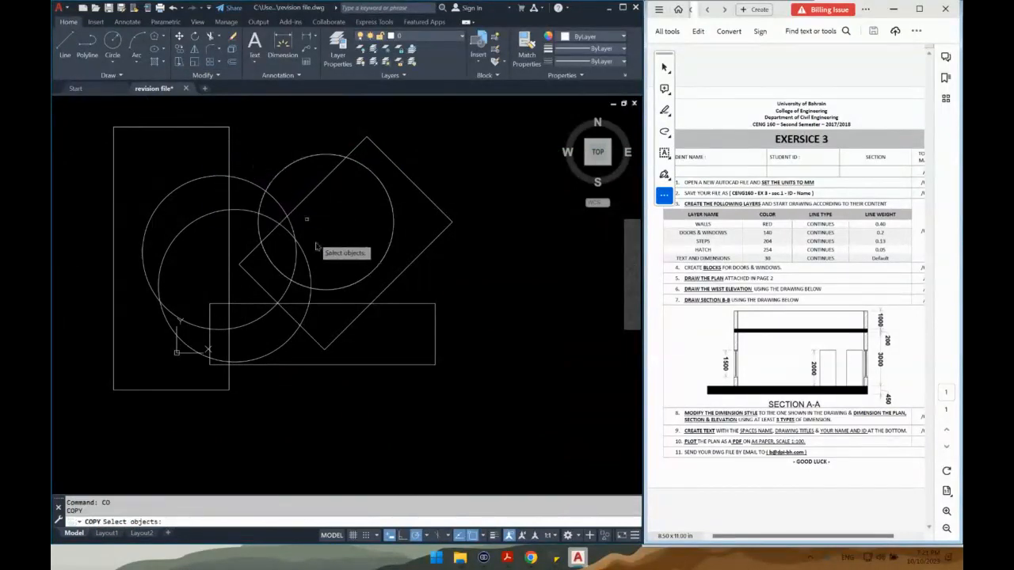
pyautogui.click(418, 303)
pyautogui.press('Return')
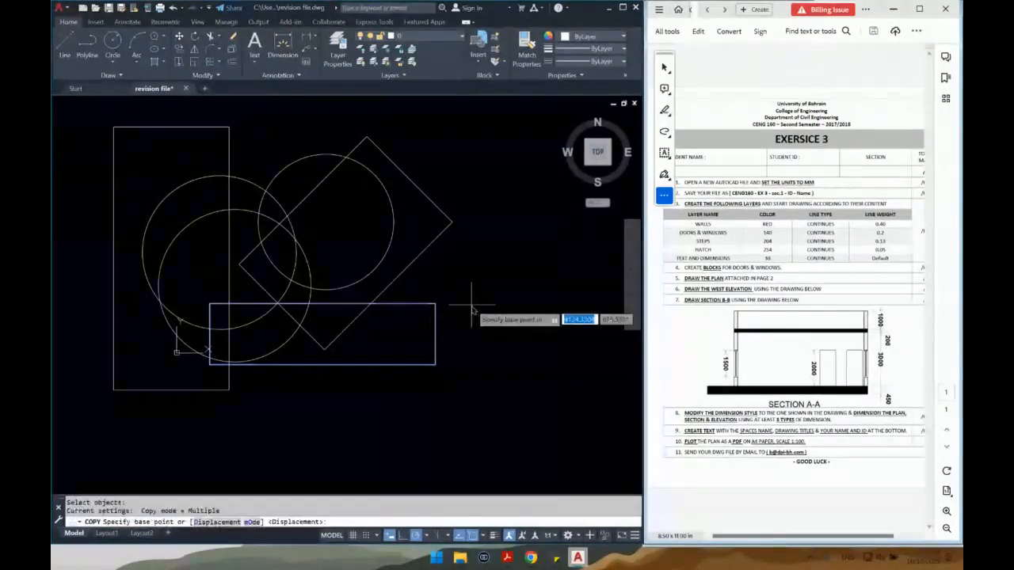
pyautogui.click(475, 300)
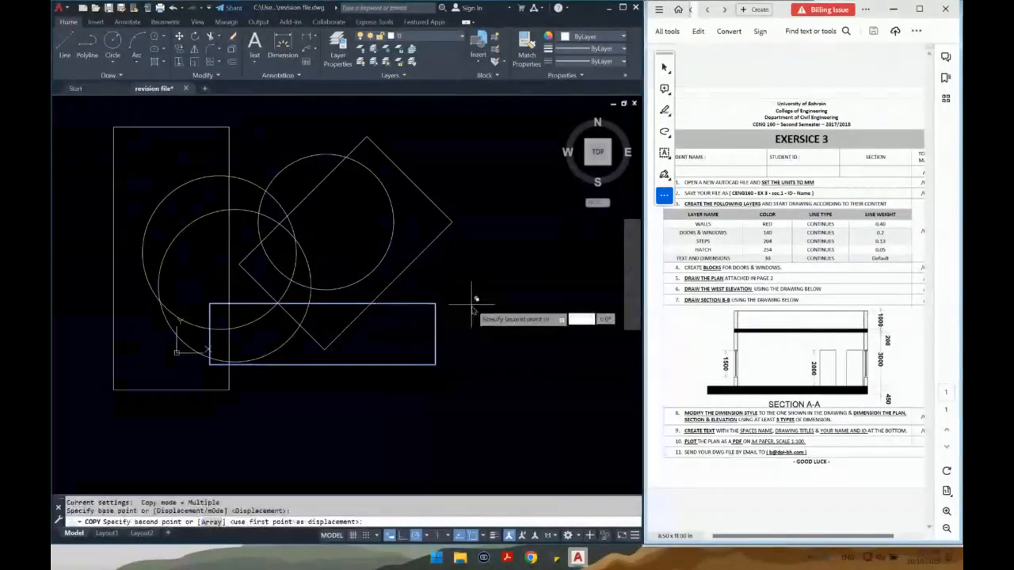
pyautogui.click(472, 372)
pyautogui.press('Return')
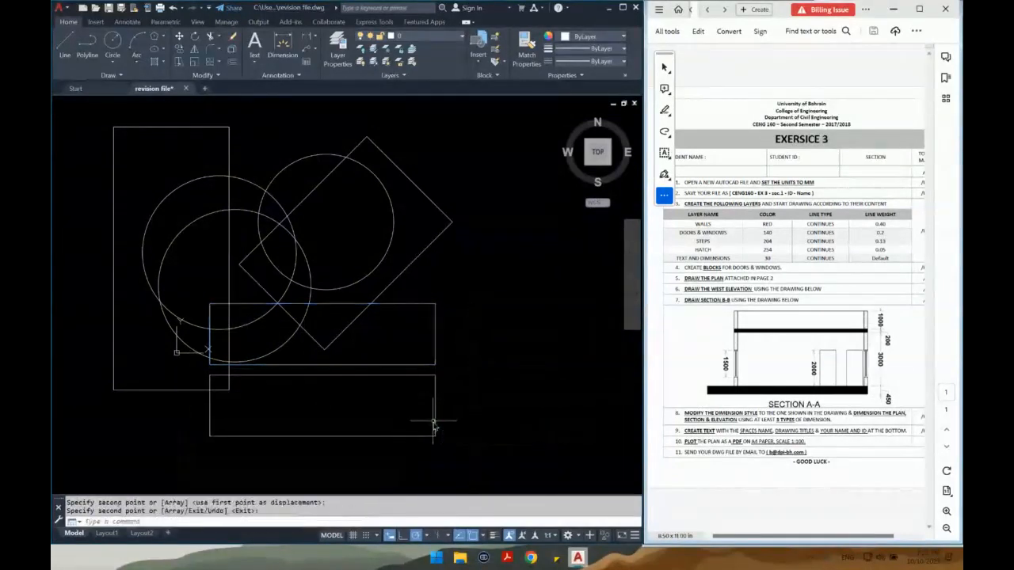
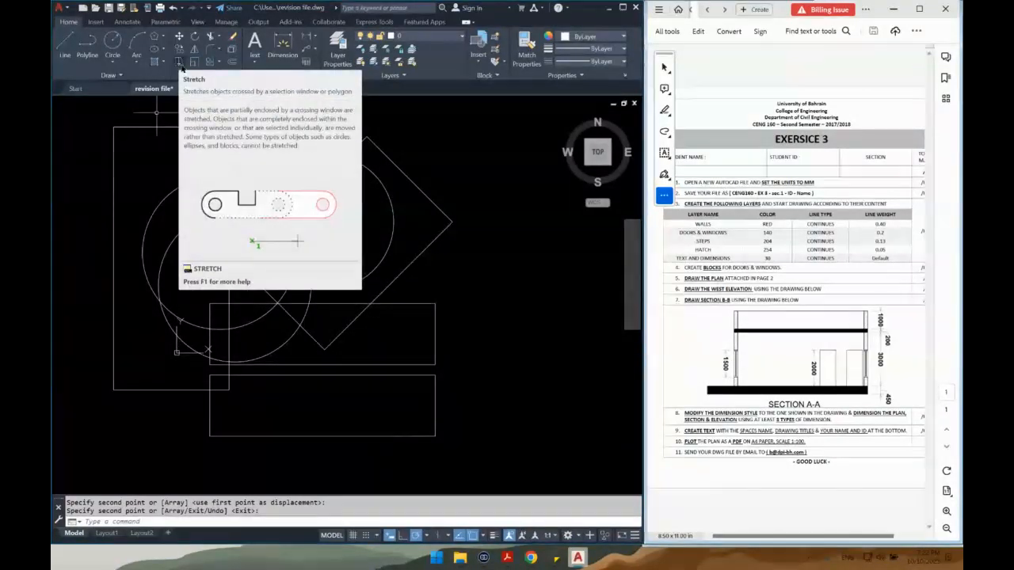
# Stretch the right end of the upper horizontal rectangle outward by 100 units
pyautogui.write('s')
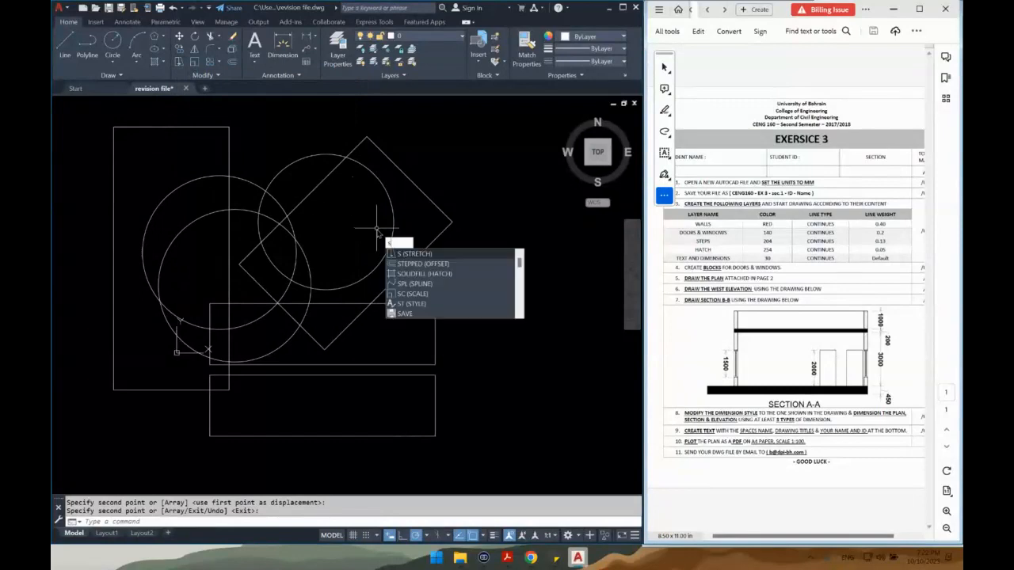
pyautogui.press('Return')
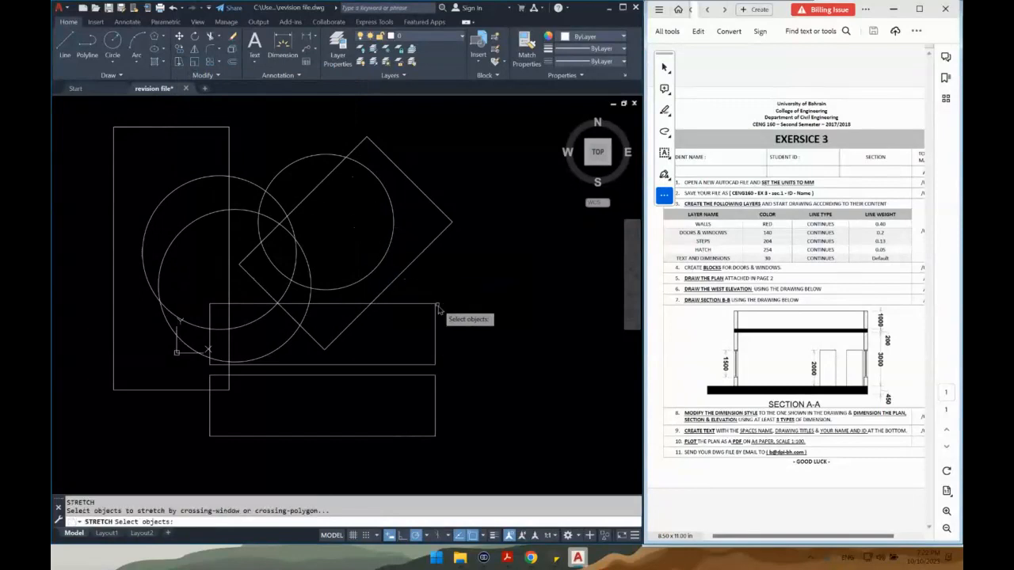
pyautogui.click(446, 291)
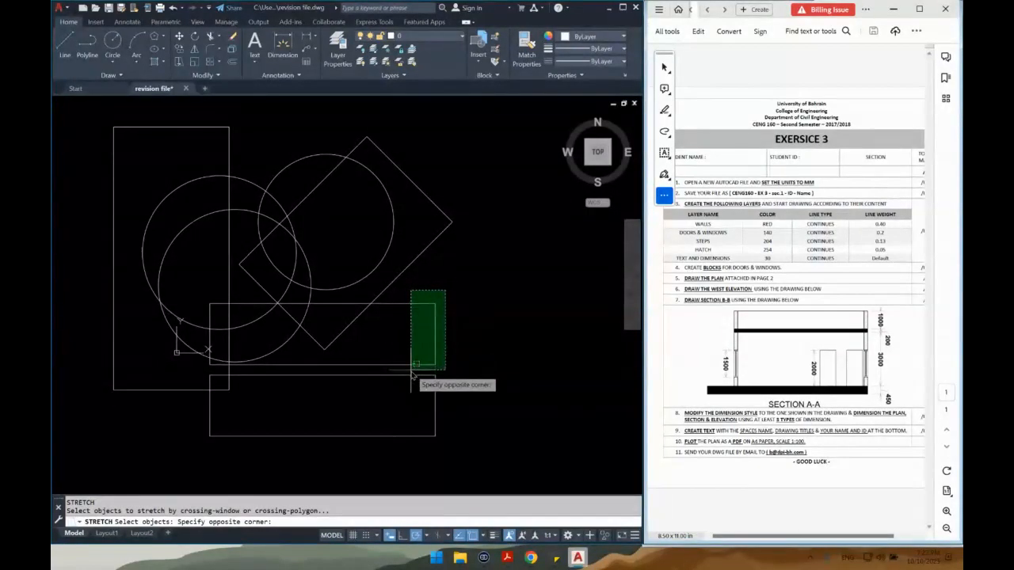
pyautogui.click(410, 370)
pyautogui.press('Return')
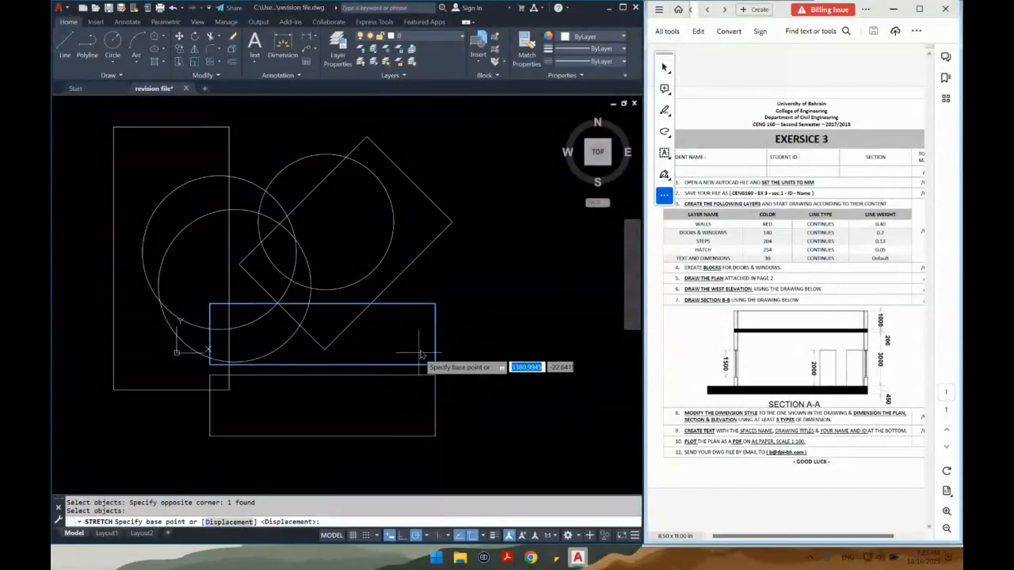
pyautogui.click(435, 320)
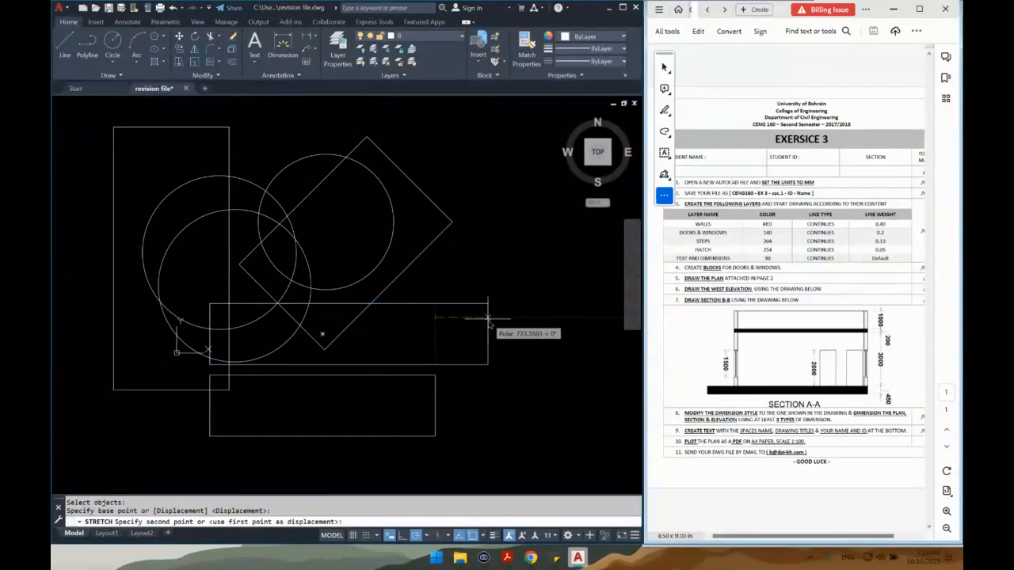
pyautogui.write('100')
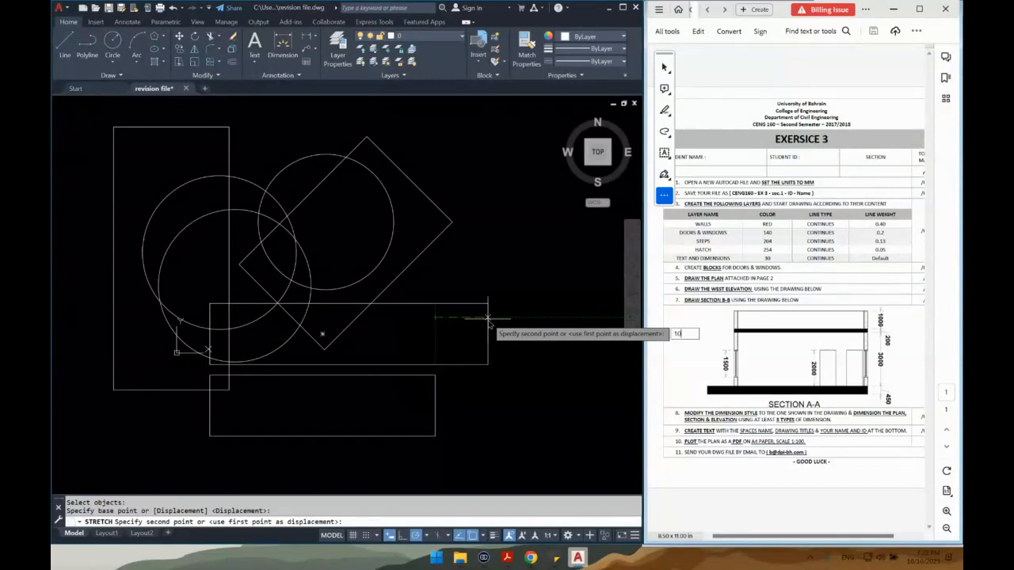
pyautogui.press('Return')
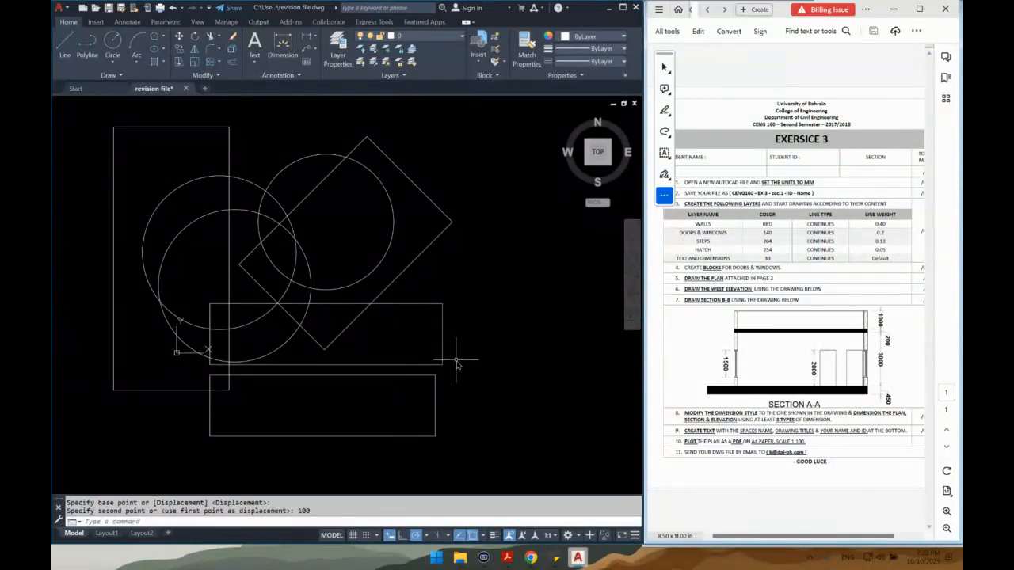
# Open the recent drawing INTA 213 - EX 1, ignoring its unresolved reference files
pyautogui.click(92, 91)
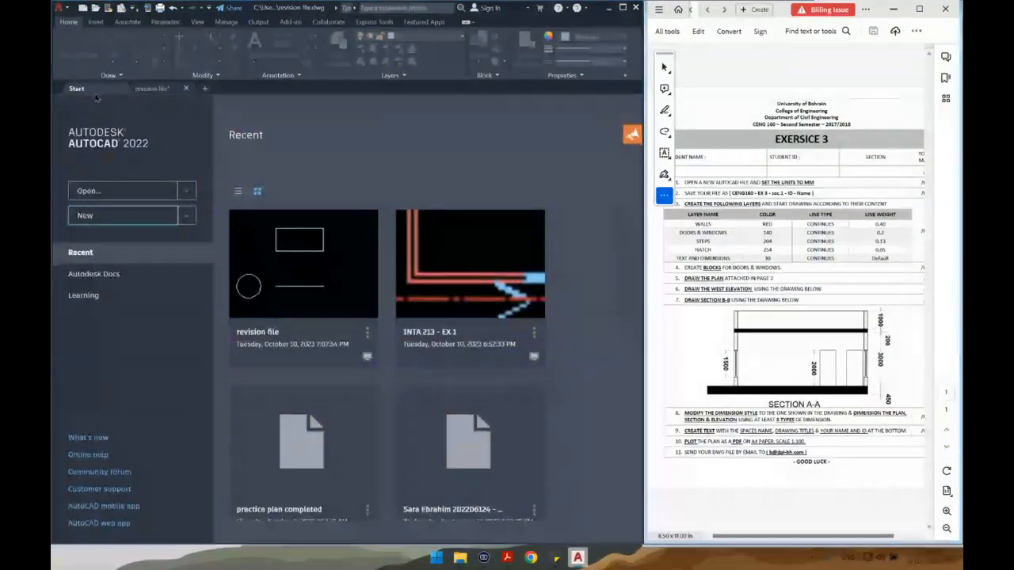
pyautogui.click(453, 290)
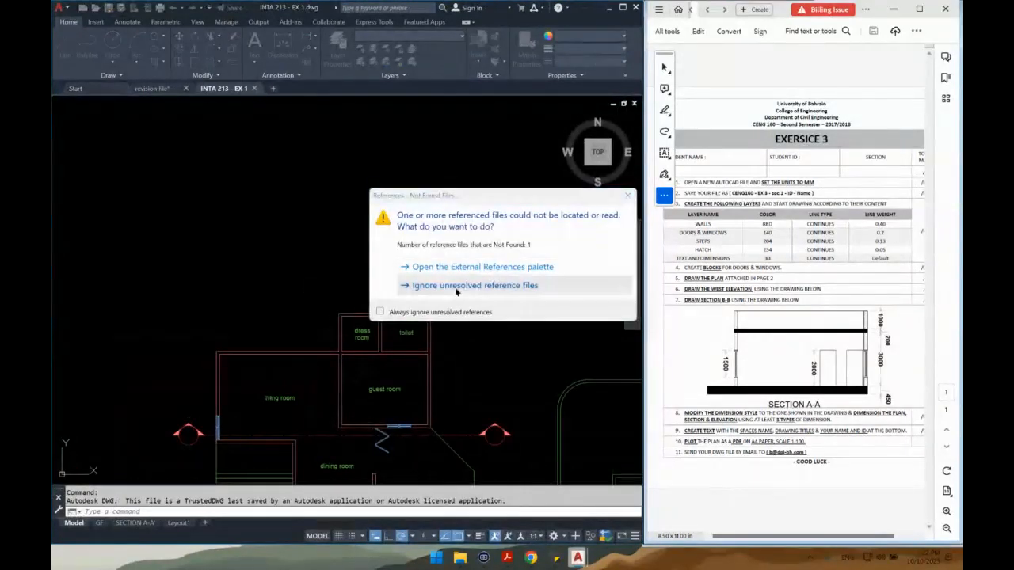
pyautogui.click(455, 286)
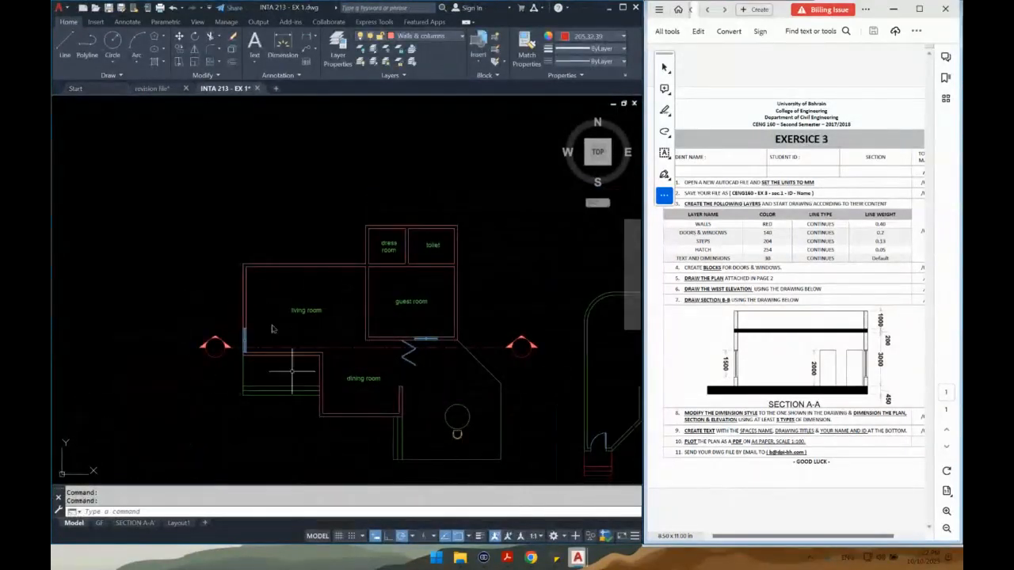
# Stretch the plan's west side, including the living room wall, window, steps and section marker, 1000 units to the left
pyautogui.scroll(2, 268, 342)
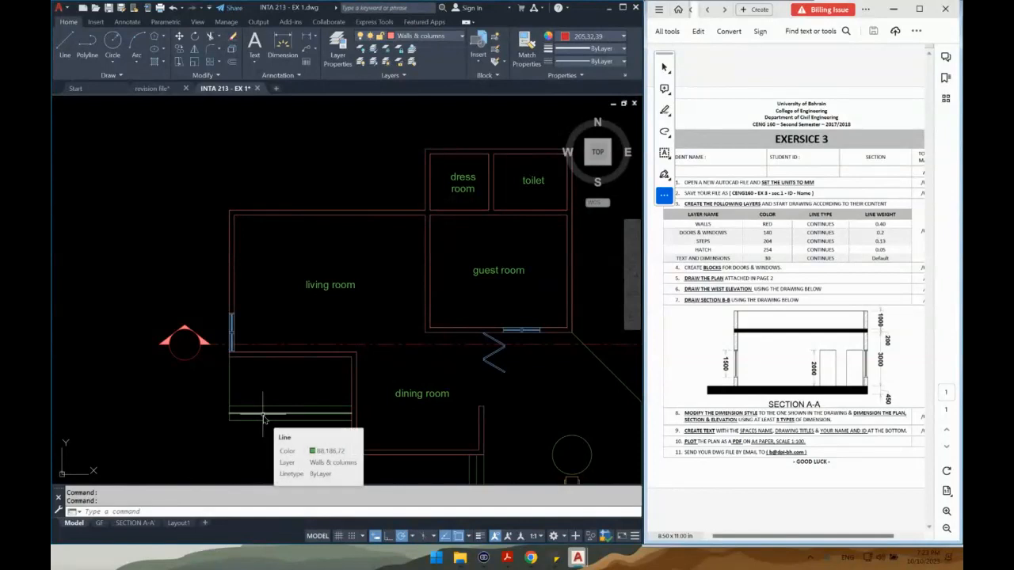
pyautogui.write('s')
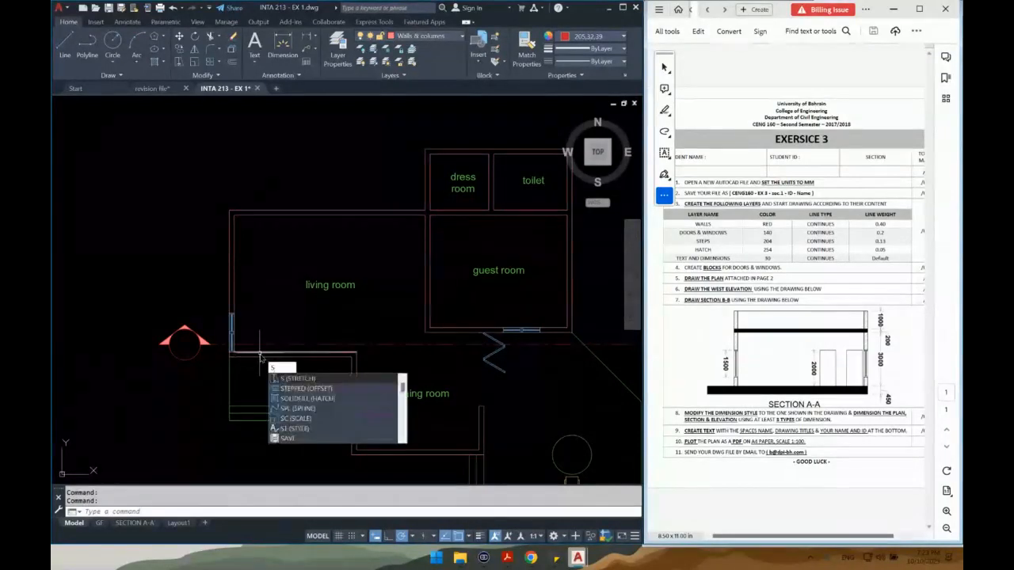
pyautogui.press('Return')
pyautogui.click(273, 180)
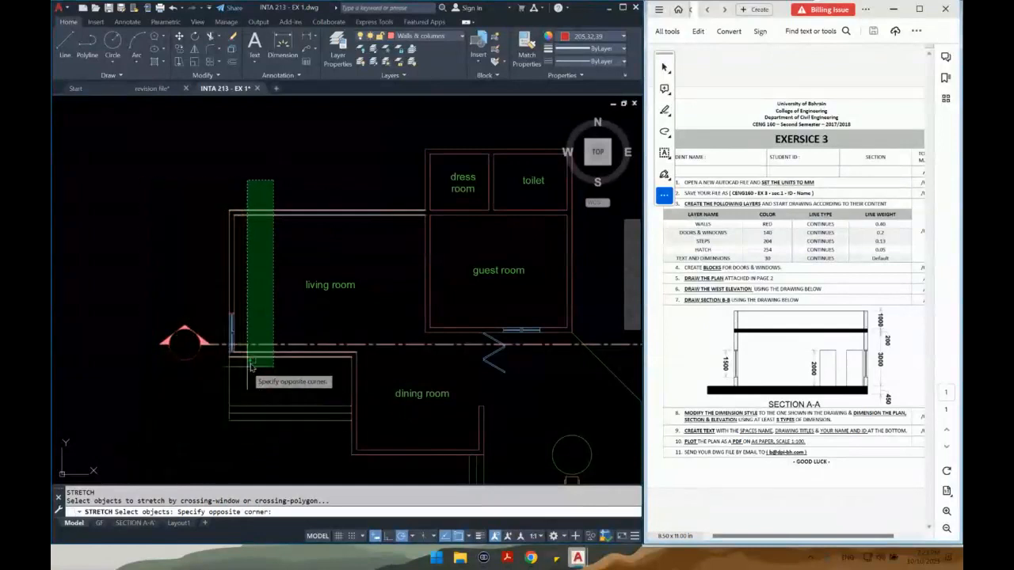
pyautogui.click(134, 471)
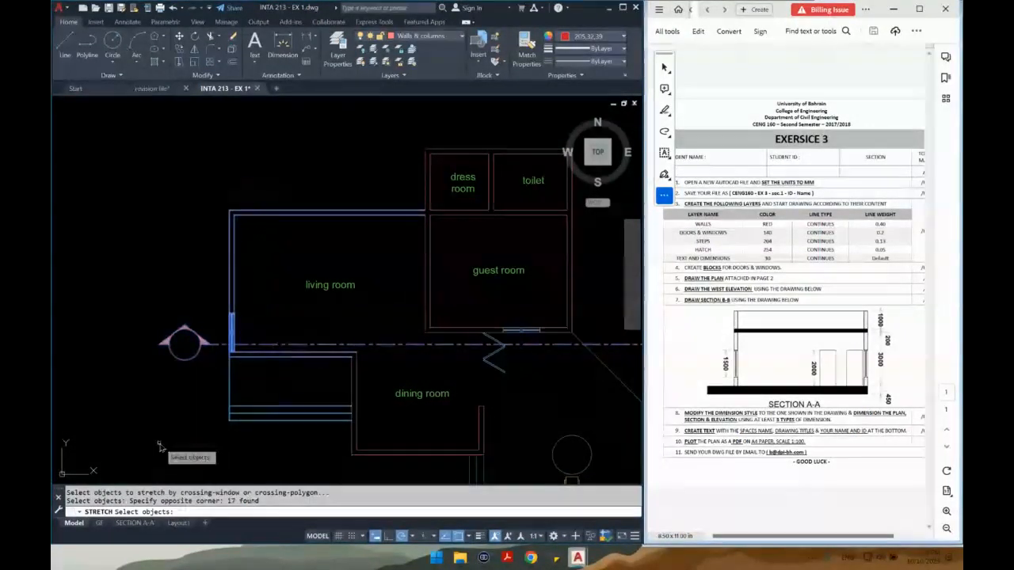
pyautogui.press('Return')
pyautogui.click(228, 420)
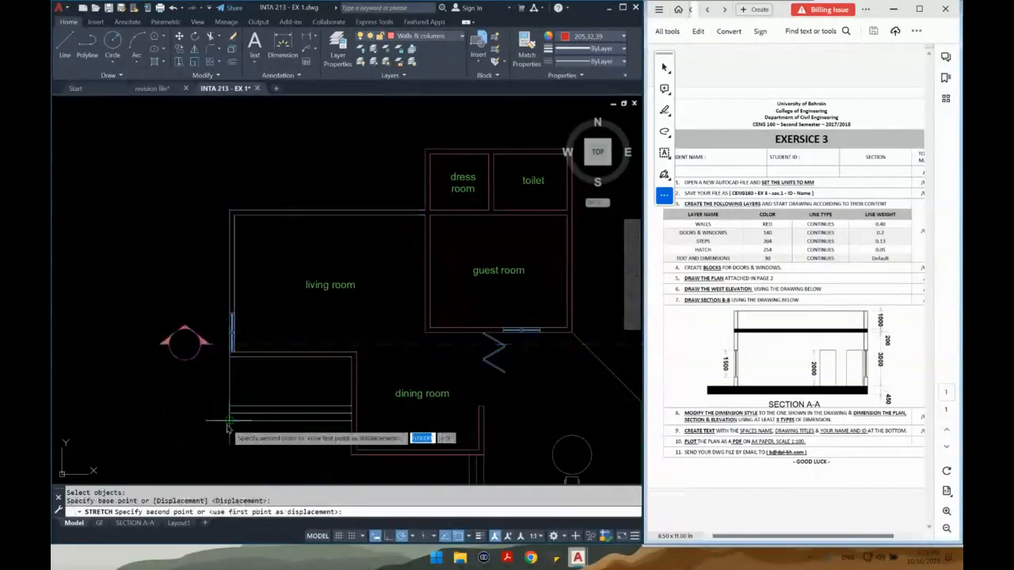
pyautogui.write('100')
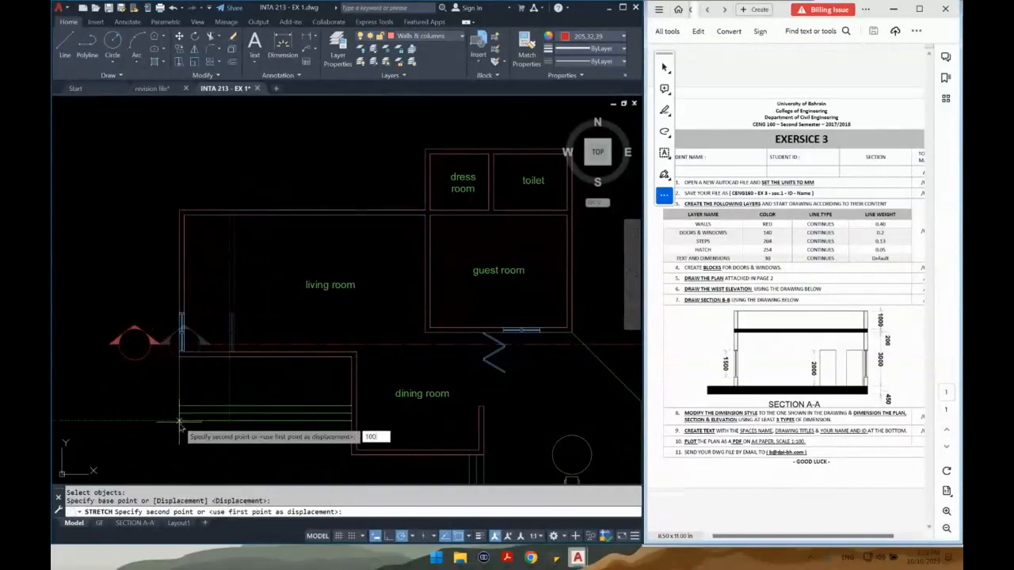
pyautogui.write('0')
pyautogui.press('Return')
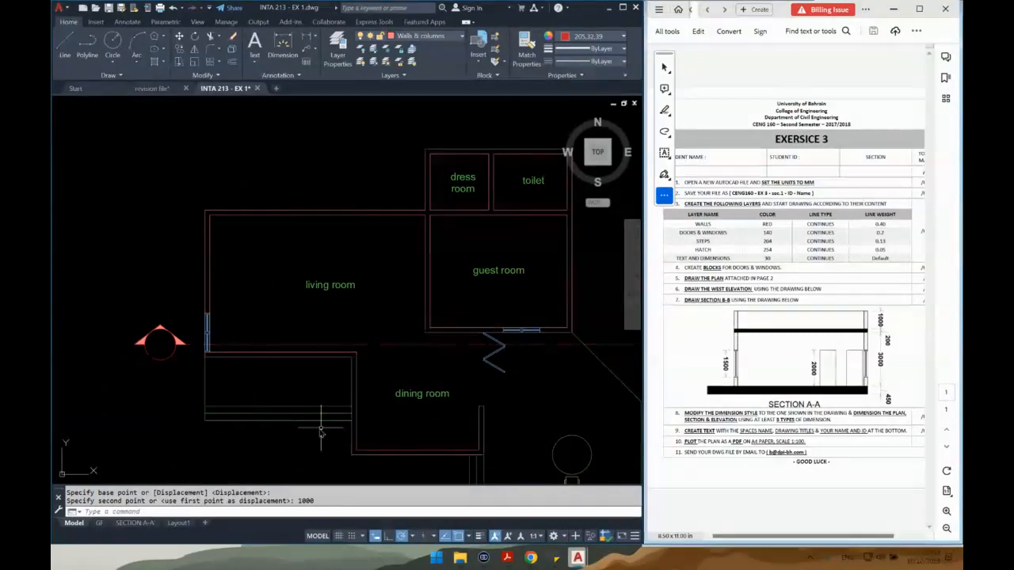
# Stretch the right end of the section line with its marker about 1500 units inward, toward the plan
pyautogui.moveTo(248, 430); pyautogui.dragTo(324, 420, button='middle')
pyautogui.scroll(-2, 266, 350)
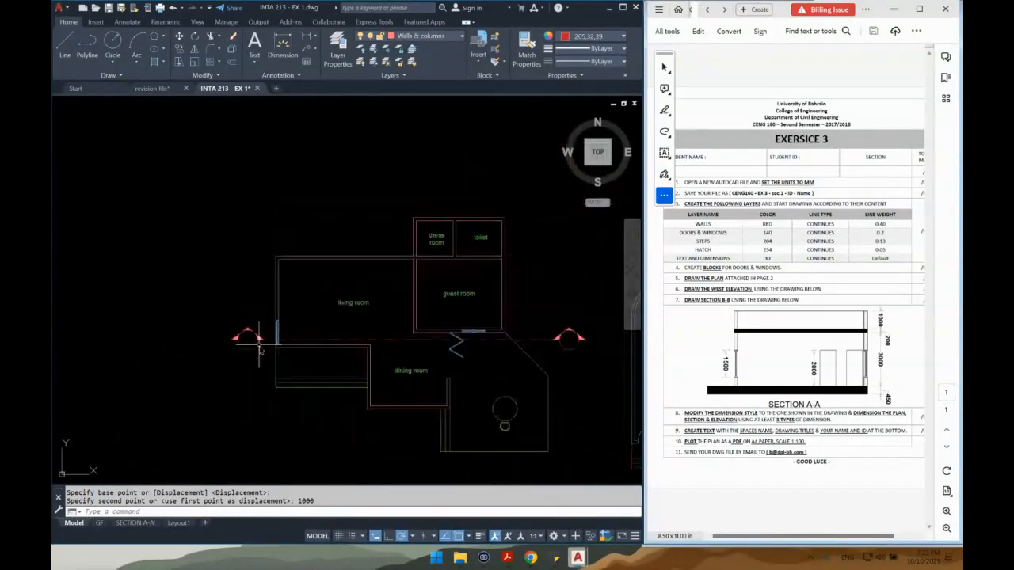
pyautogui.moveTo(595, 343); pyautogui.dragTo(520, 346, button='middle')
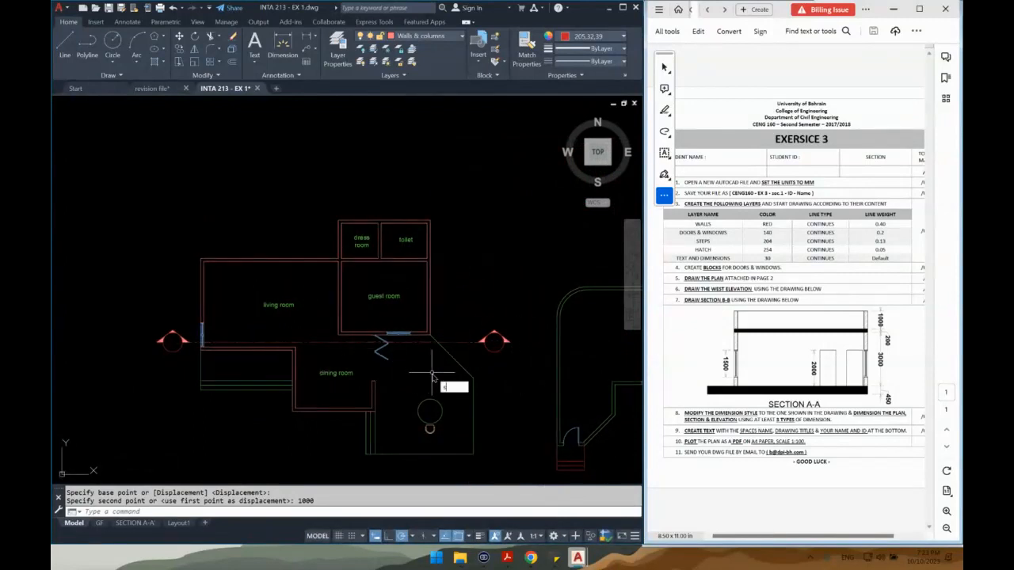
pyautogui.press('Return')
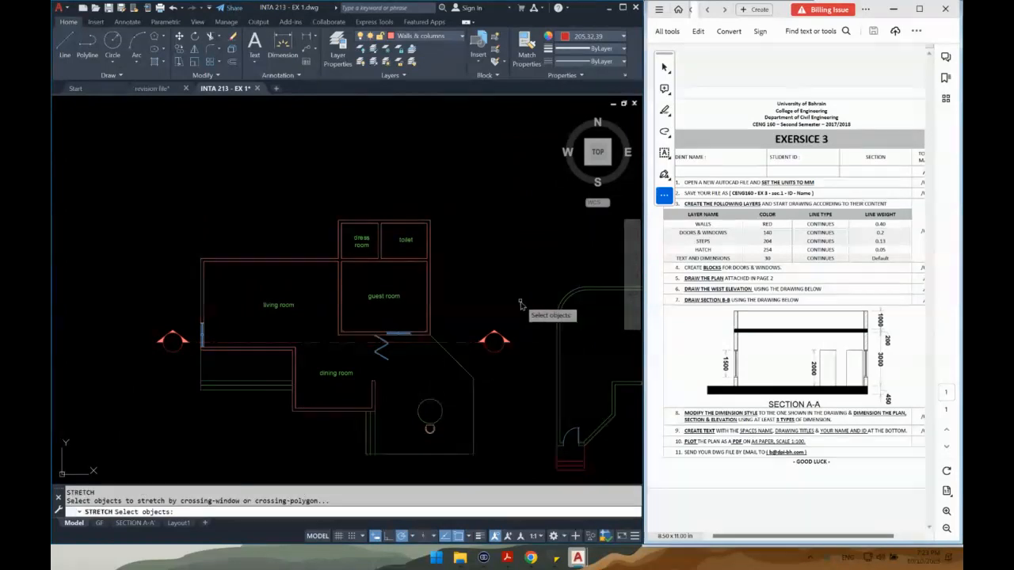
pyautogui.click(519, 301)
pyautogui.click(476, 366)
pyautogui.press('Return')
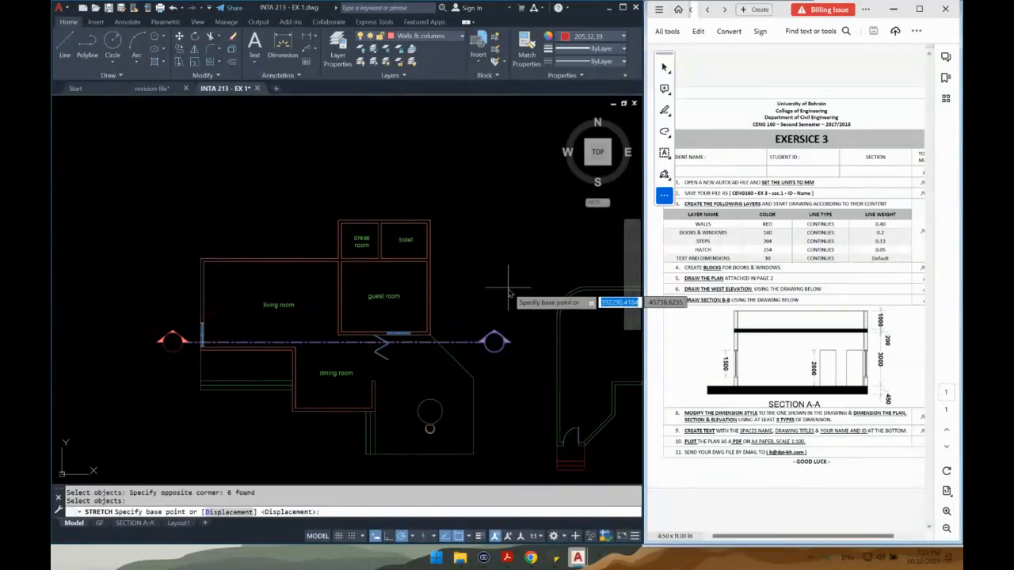
pyautogui.click(501, 290)
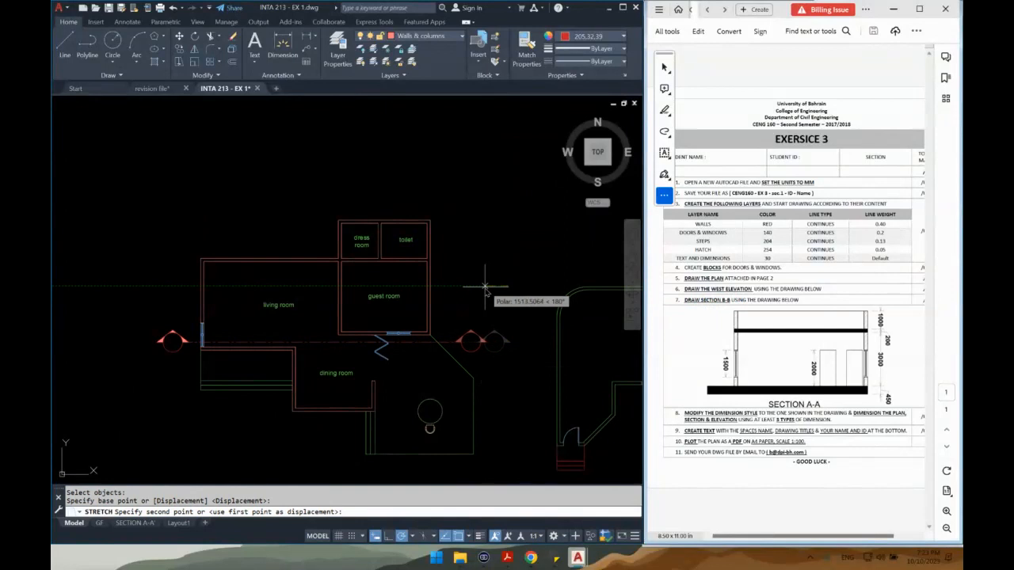
pyautogui.click(483, 290)
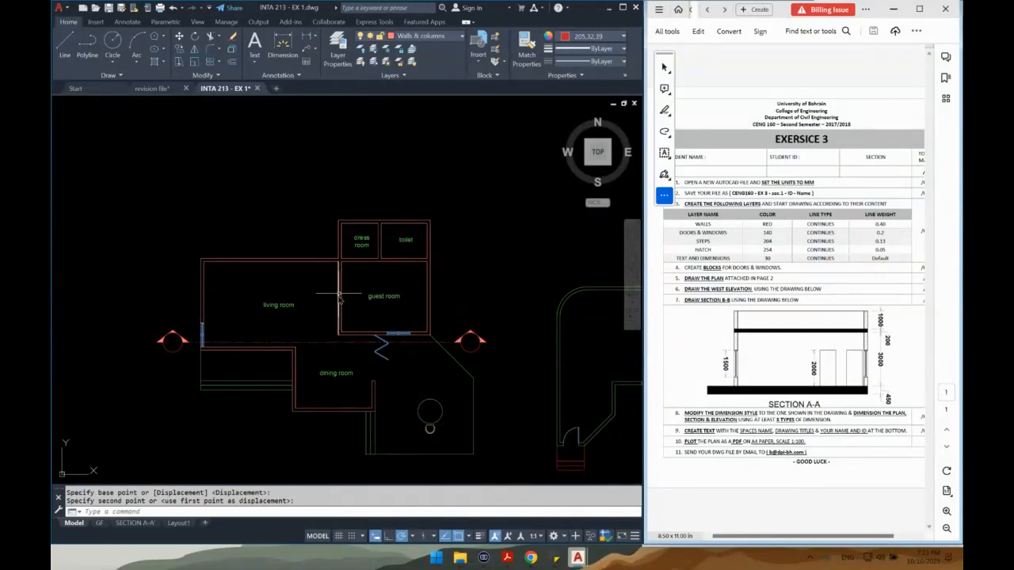
# In the revision file drawing, draw a circle of radius 500 centred on the lower horizontal rectangle's bottom-right corner
pyautogui.click(155, 88)
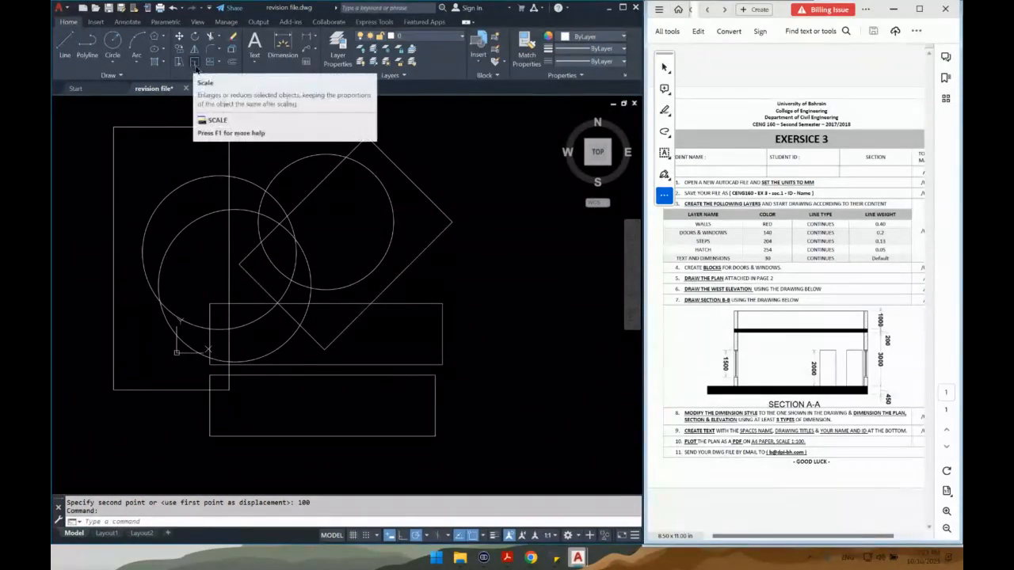
pyautogui.click(113, 41)
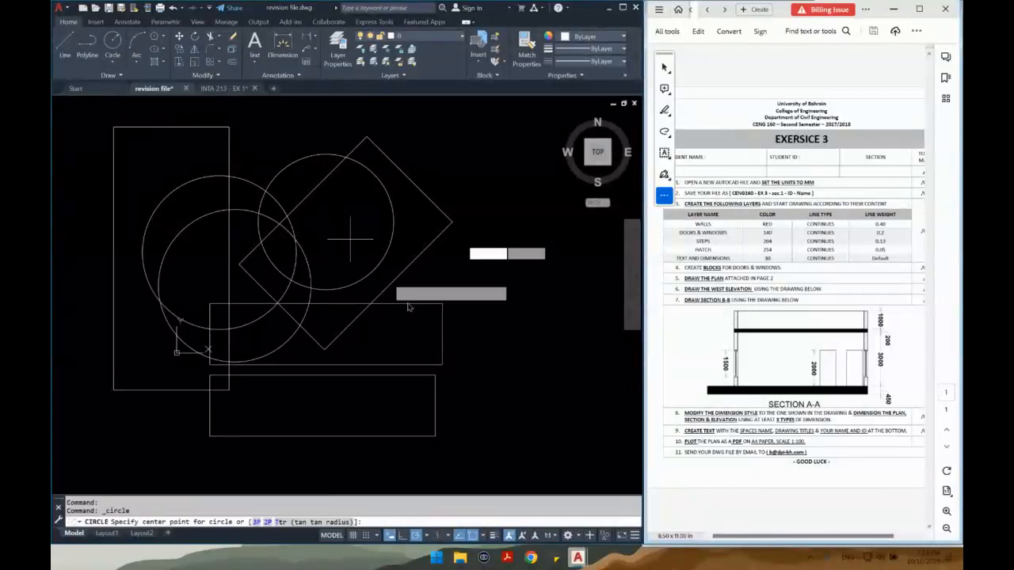
pyautogui.click(435, 437)
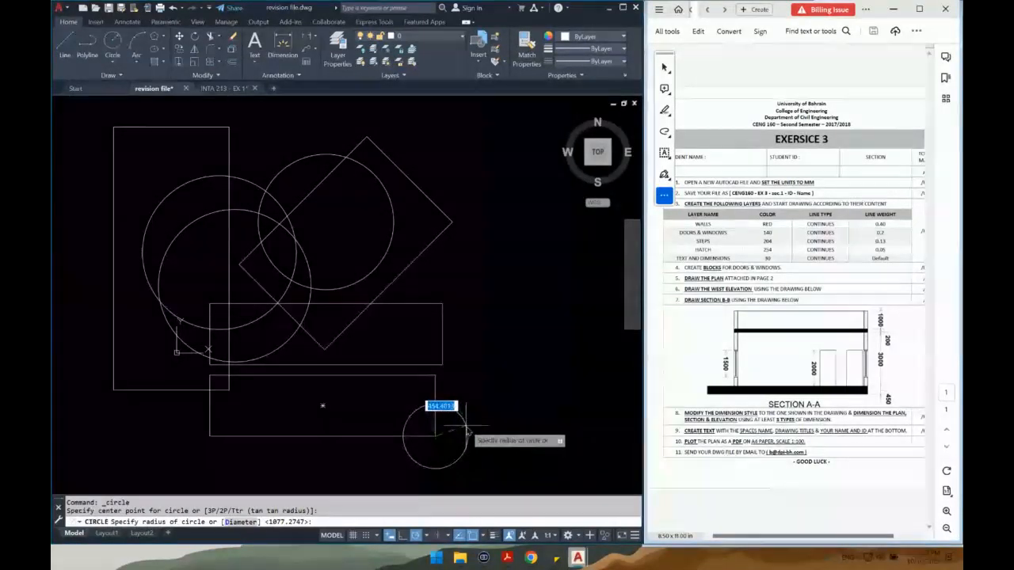
pyautogui.write('50')
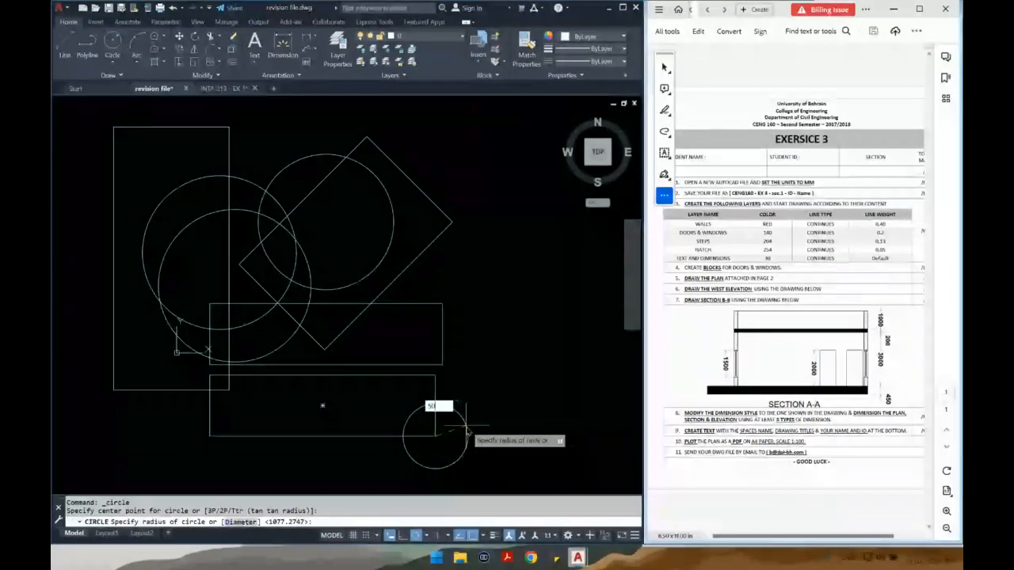
pyautogui.write('0')
pyautogui.press('Return')
# Scale the new circle by a factor of 0.5 about its centre at the rectangle's corner
pyautogui.scroll(3, 459, 442)
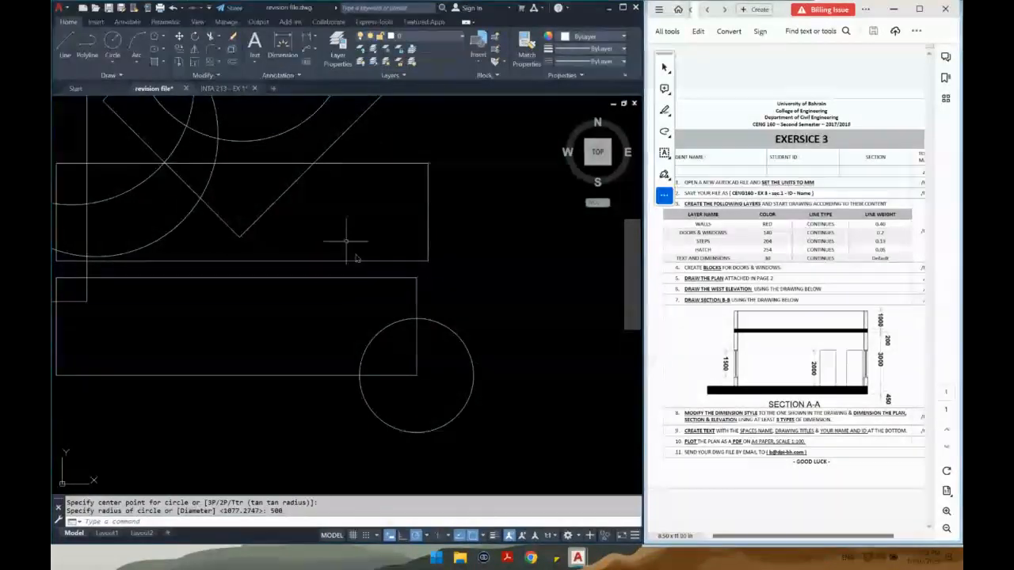
pyautogui.write('sc')
pyautogui.press('Return')
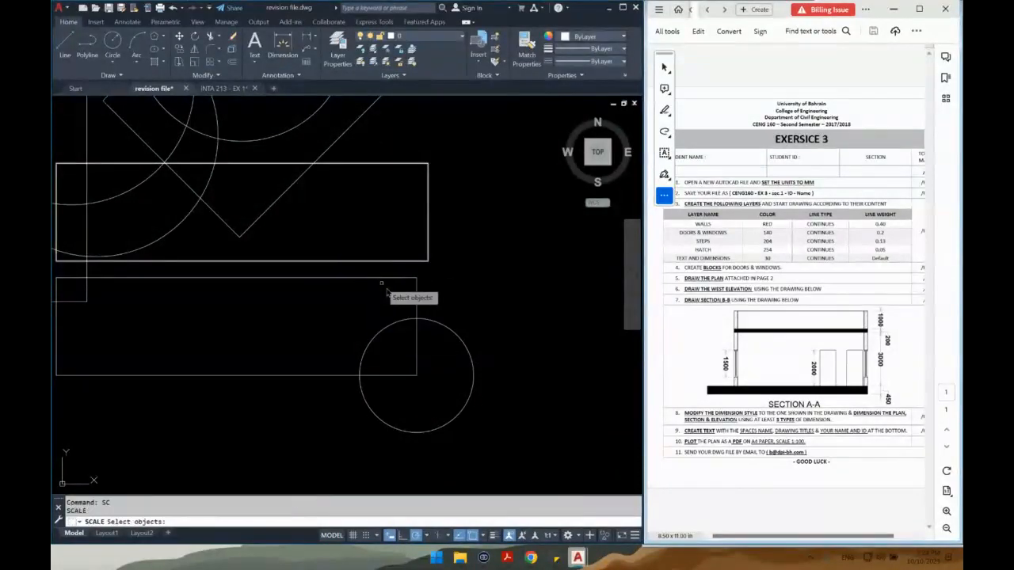
pyautogui.click(442, 329)
pyautogui.press('Return')
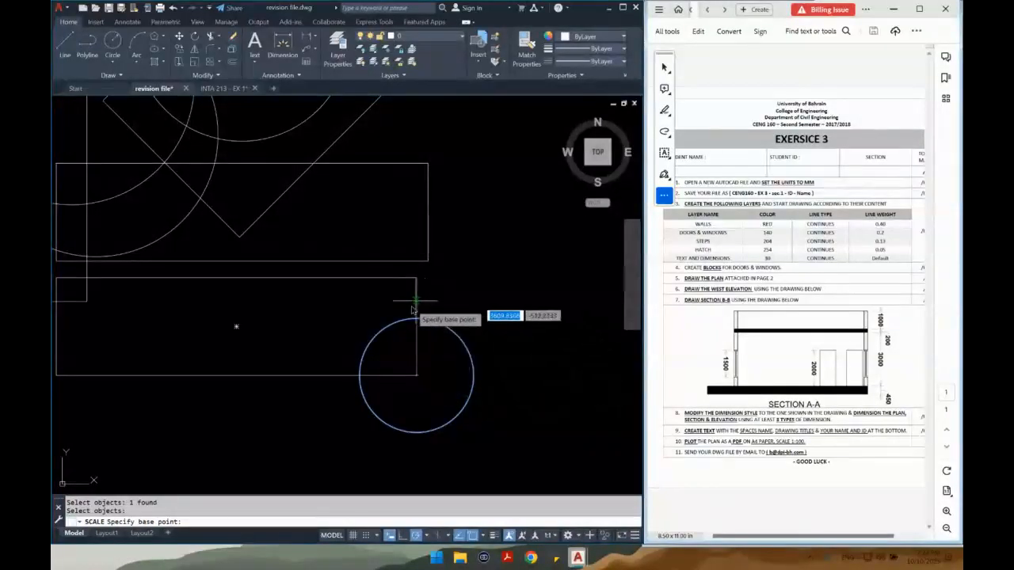
pyautogui.click(417, 377)
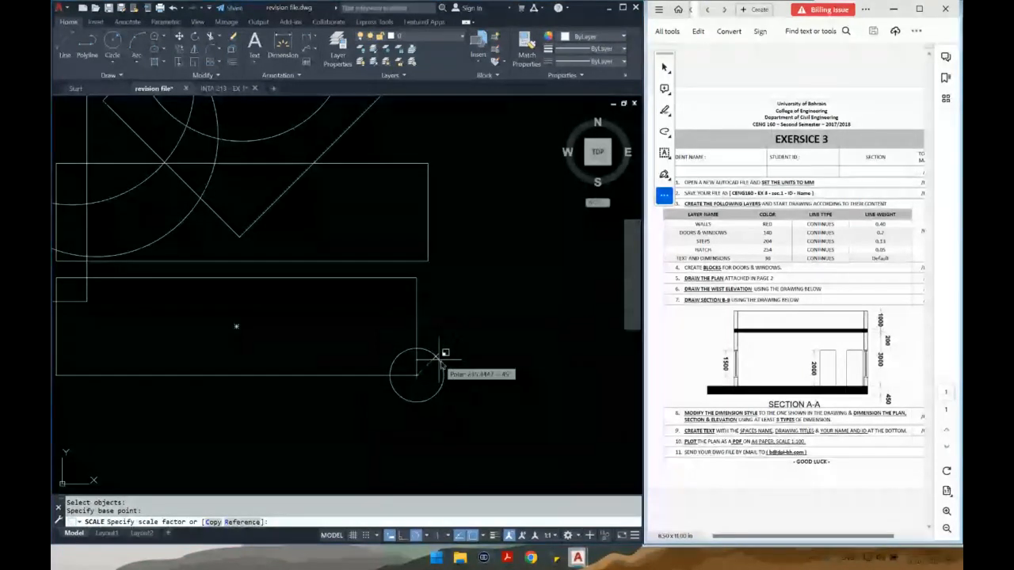
pyautogui.write('.5')
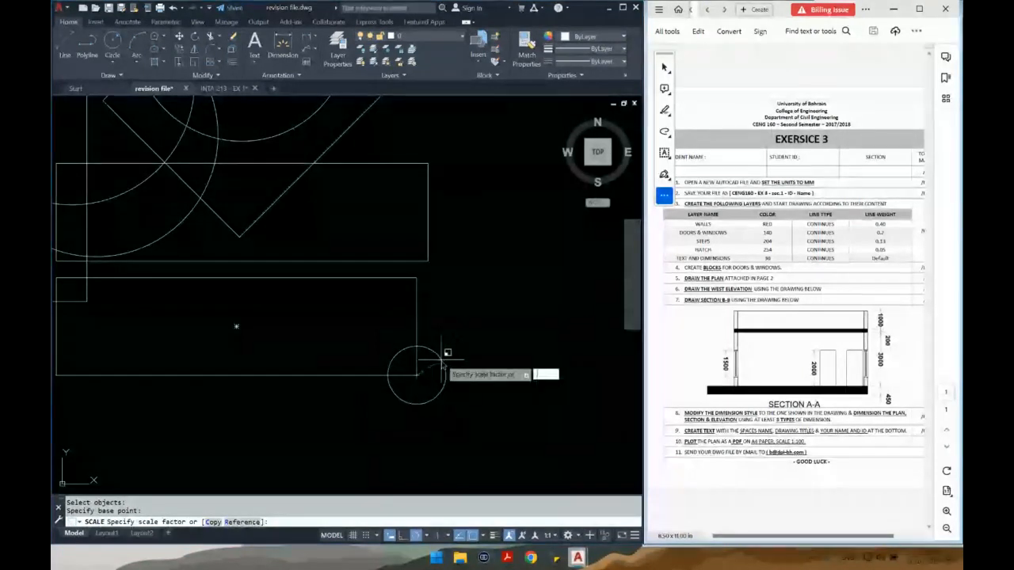
pyautogui.press('Return')
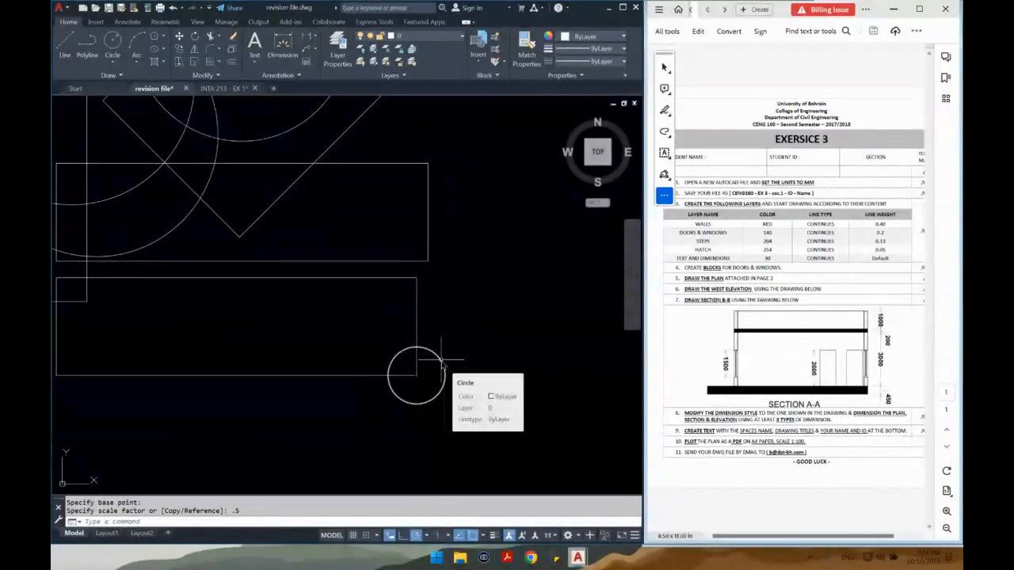
# Scale the same circle by a factor of 2 about its centre
pyautogui.write('s')
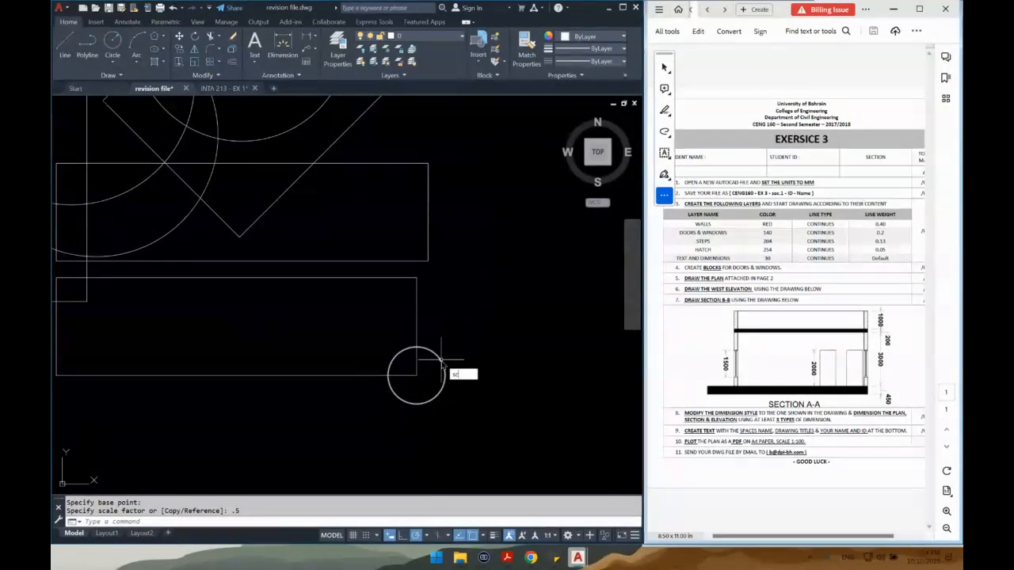
pyautogui.write('c')
pyautogui.press('Return')
pyautogui.click(441, 362)
pyautogui.press('Return')
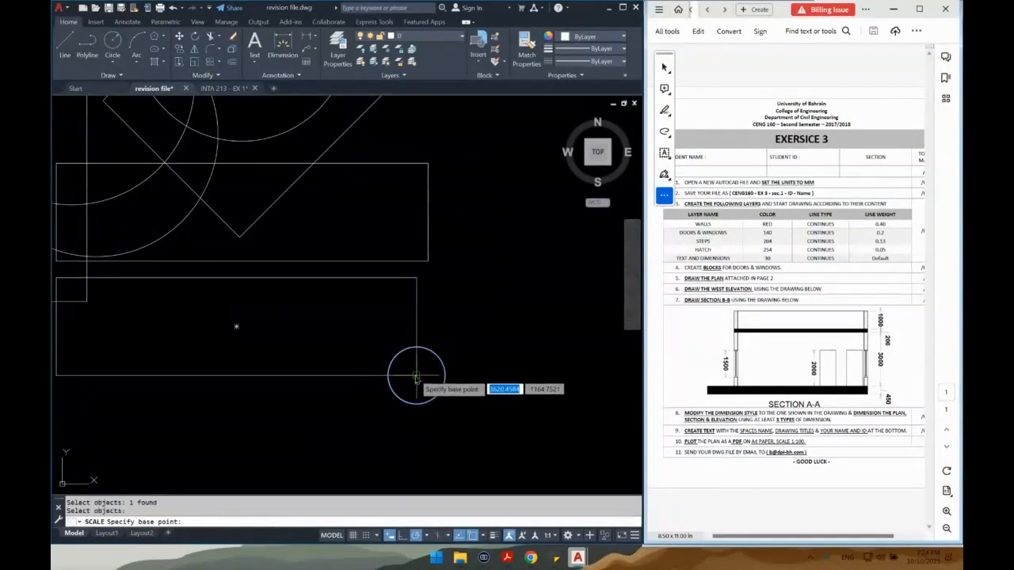
pyautogui.click(415, 377)
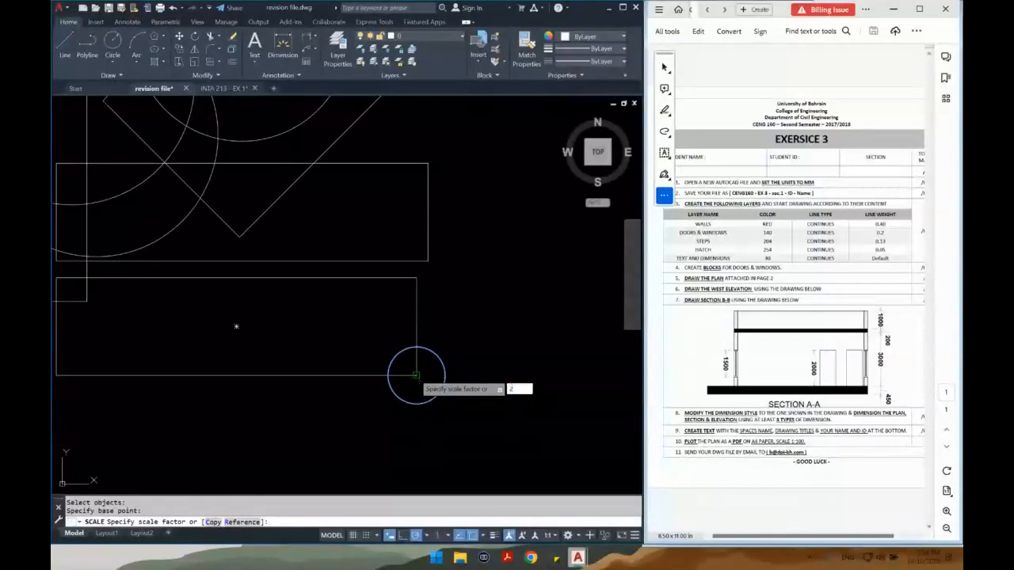
pyautogui.press('Return')
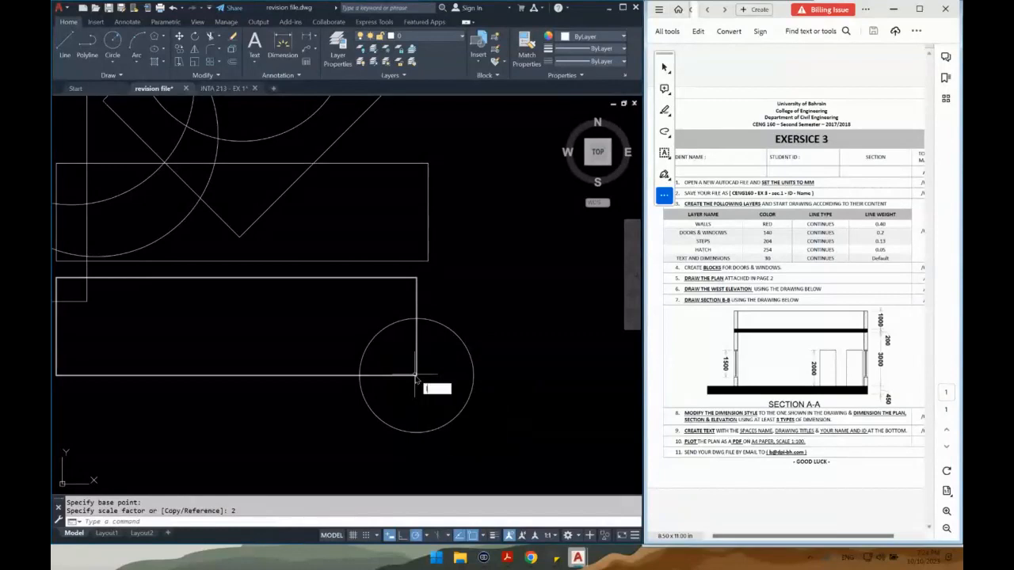
pyautogui.press('Escape')
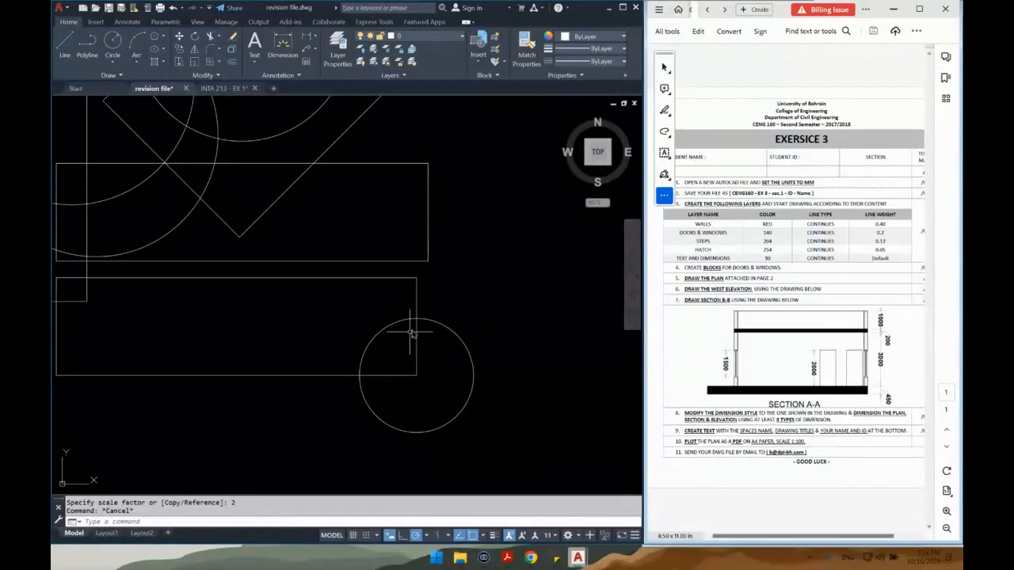
# Scale the circle about its centre by reference, using its radius as reference length and the lower rectangle's upper-right corner as new length
pyautogui.click(417, 320)
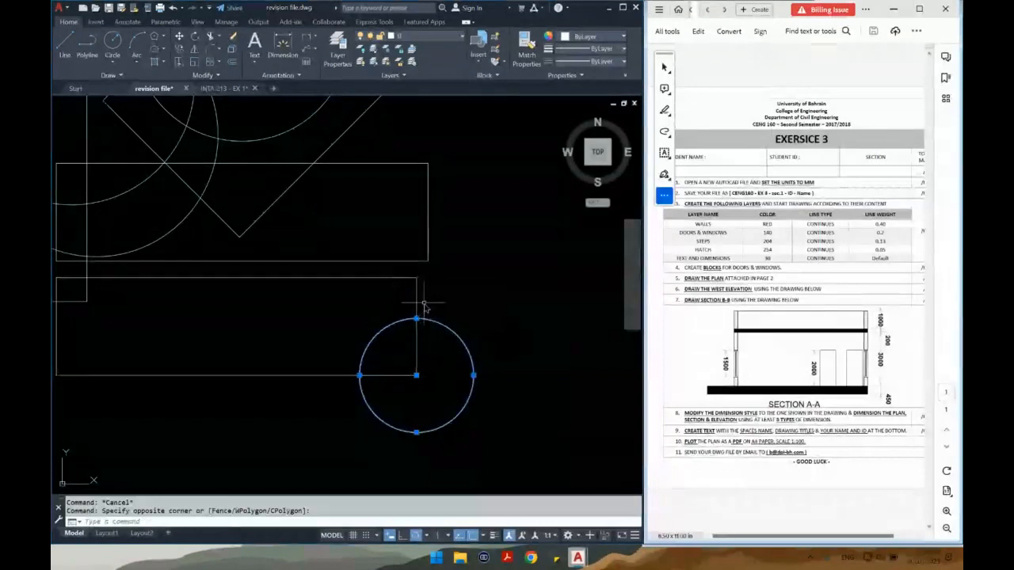
pyautogui.press('Escape')
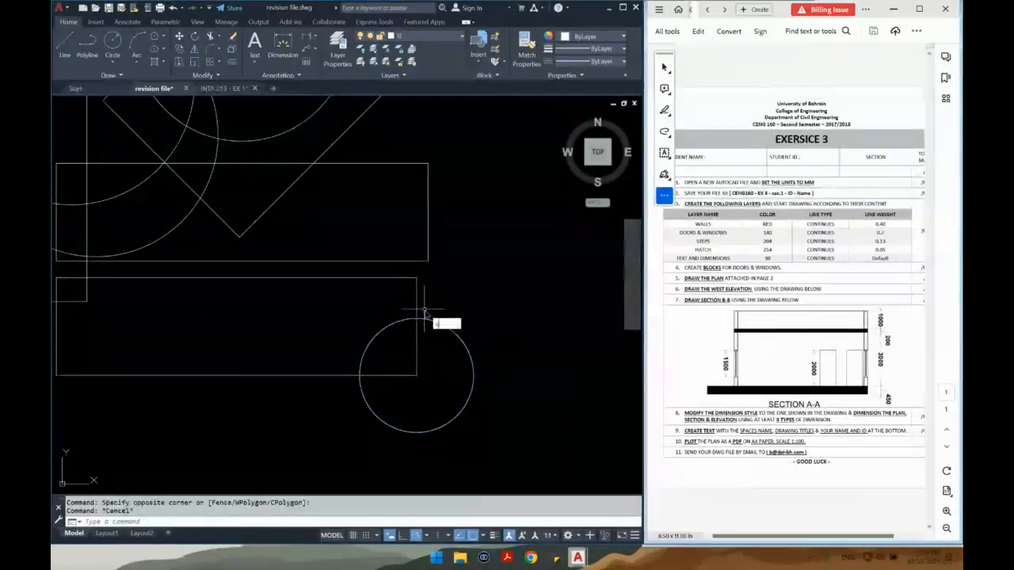
pyautogui.write('SC')
pyautogui.press('Return')
pyautogui.click(455, 311)
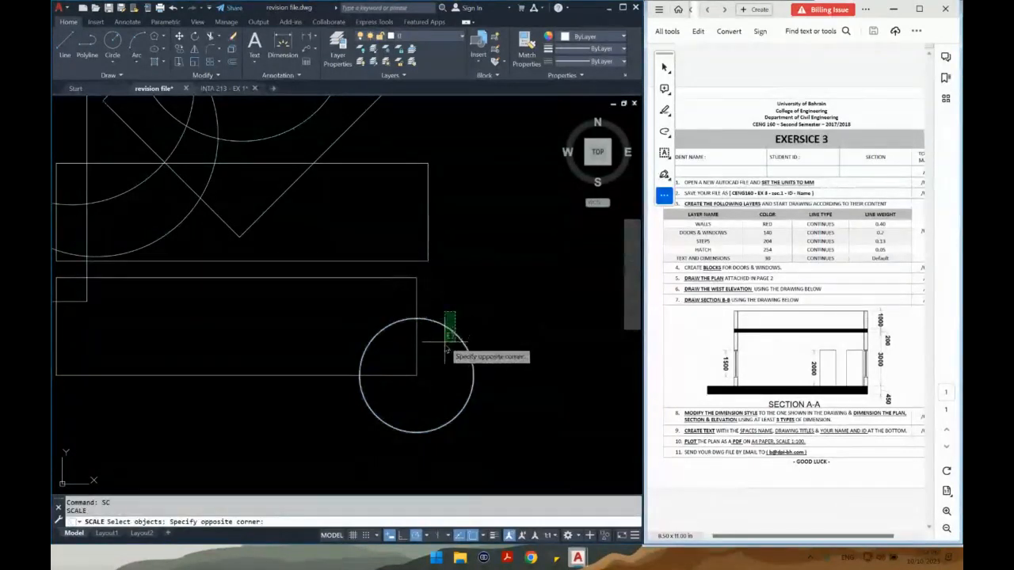
pyautogui.click(445, 345)
pyautogui.press('Return')
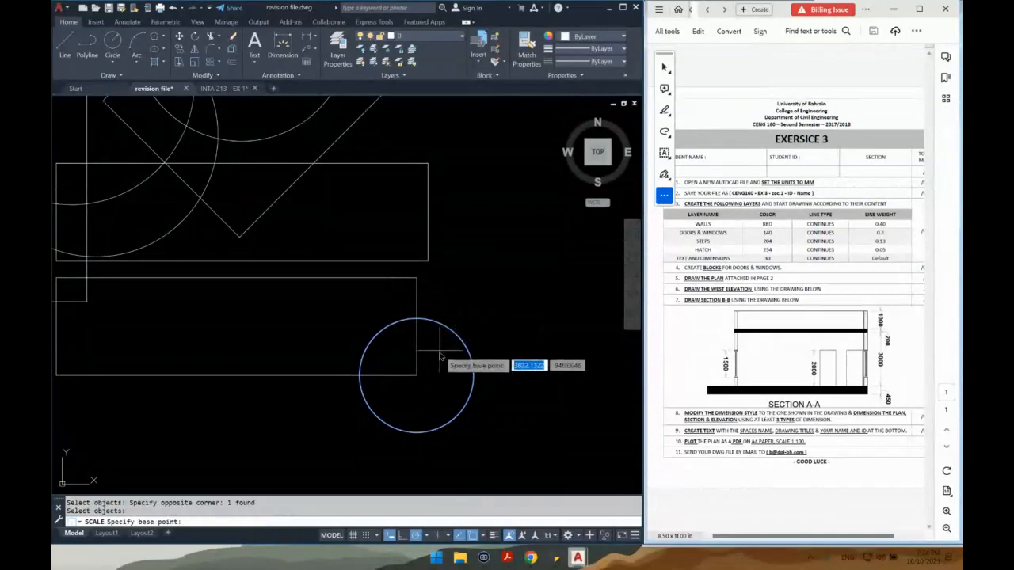
pyautogui.click(417, 376)
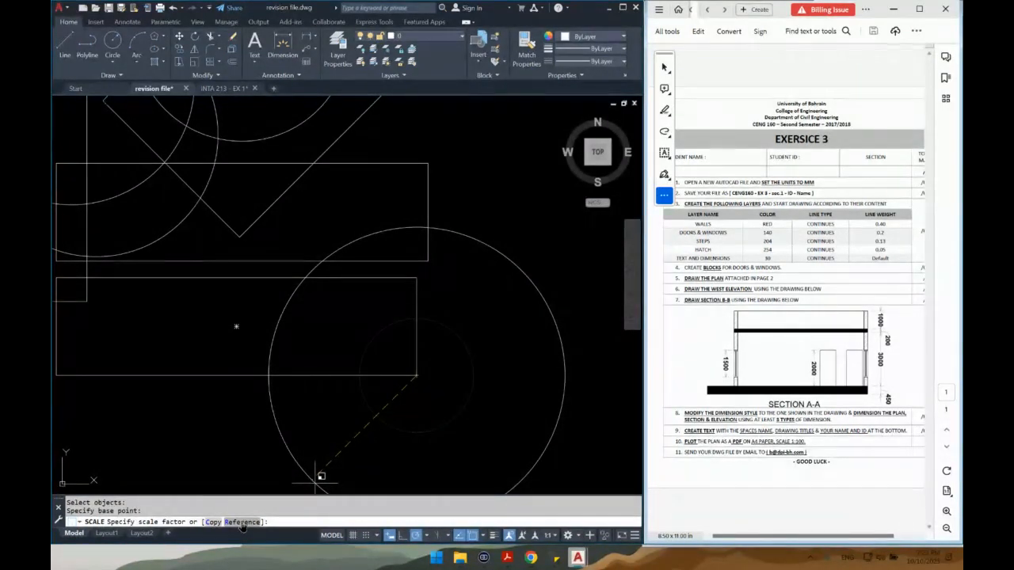
pyautogui.click(241, 522)
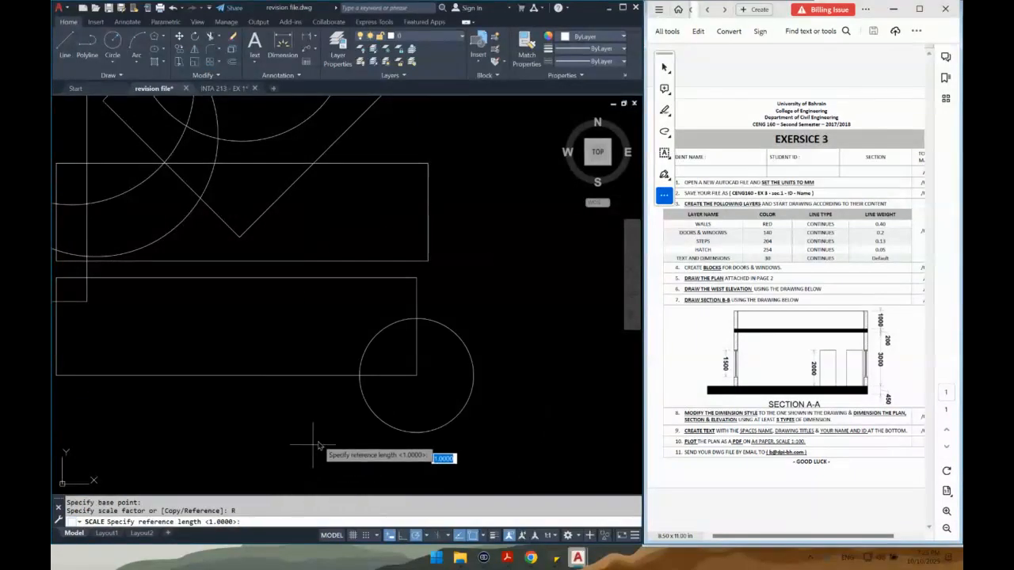
pyautogui.click(407, 387)
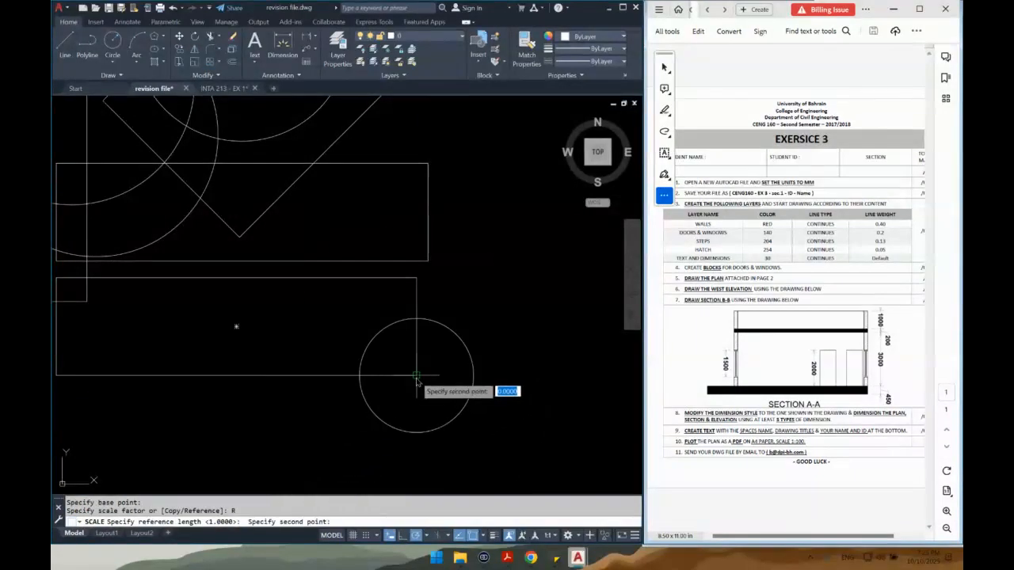
pyautogui.click(417, 320)
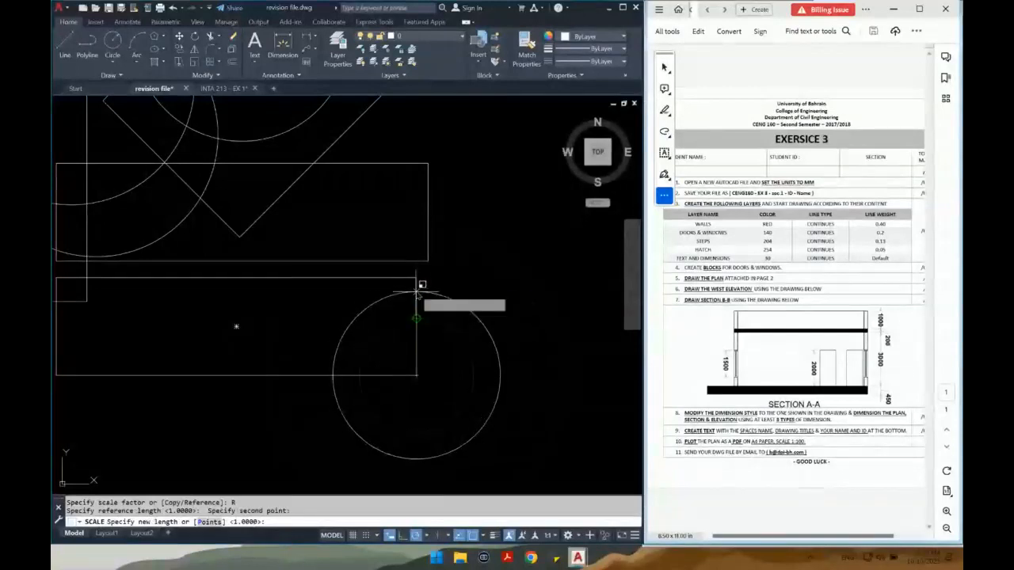
pyautogui.click(417, 277)
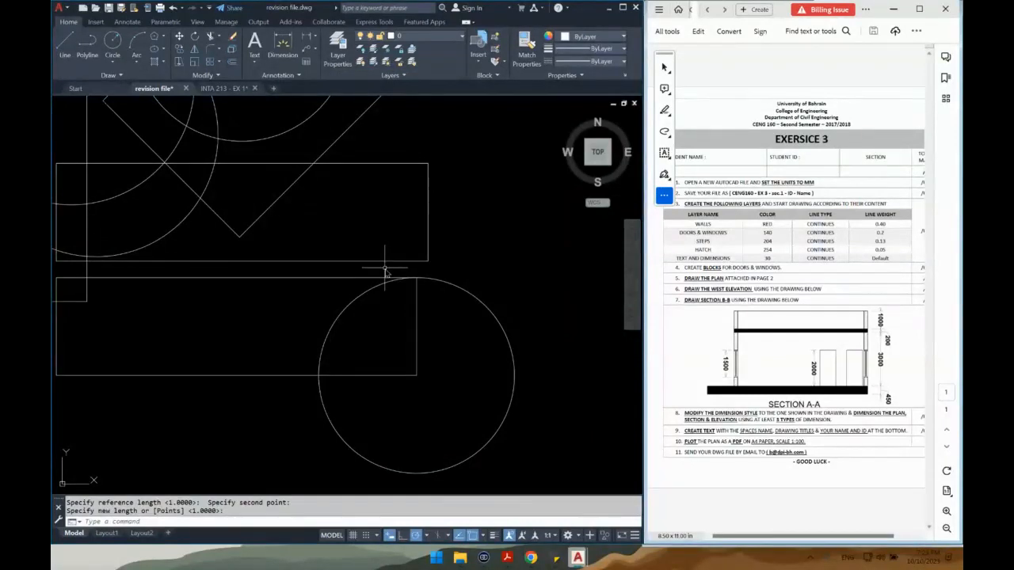
# Offset the scaled circle outward by 200 units
pyautogui.press('Return')
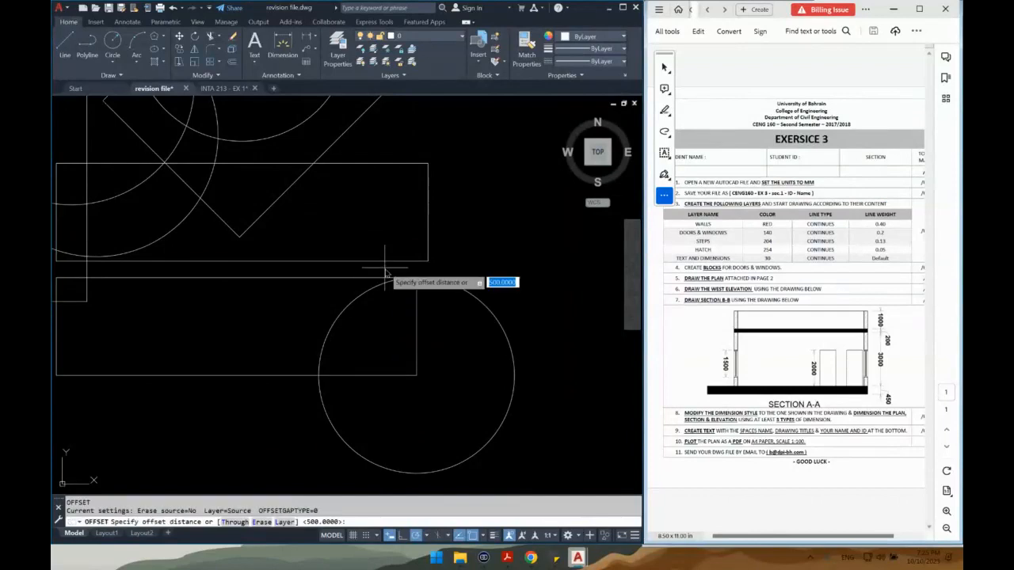
pyautogui.write('200')
pyautogui.press('Return')
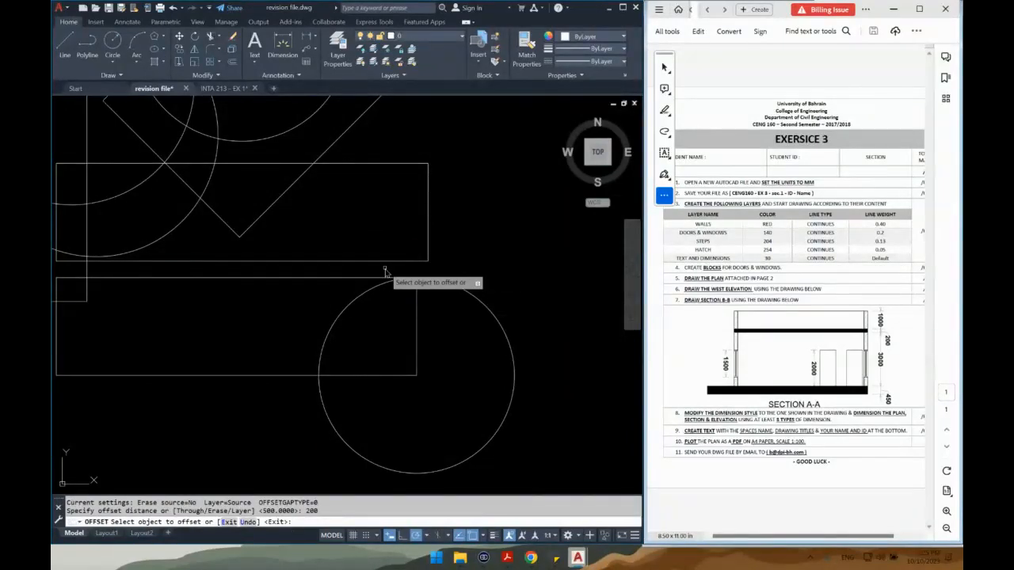
pyautogui.click(467, 297)
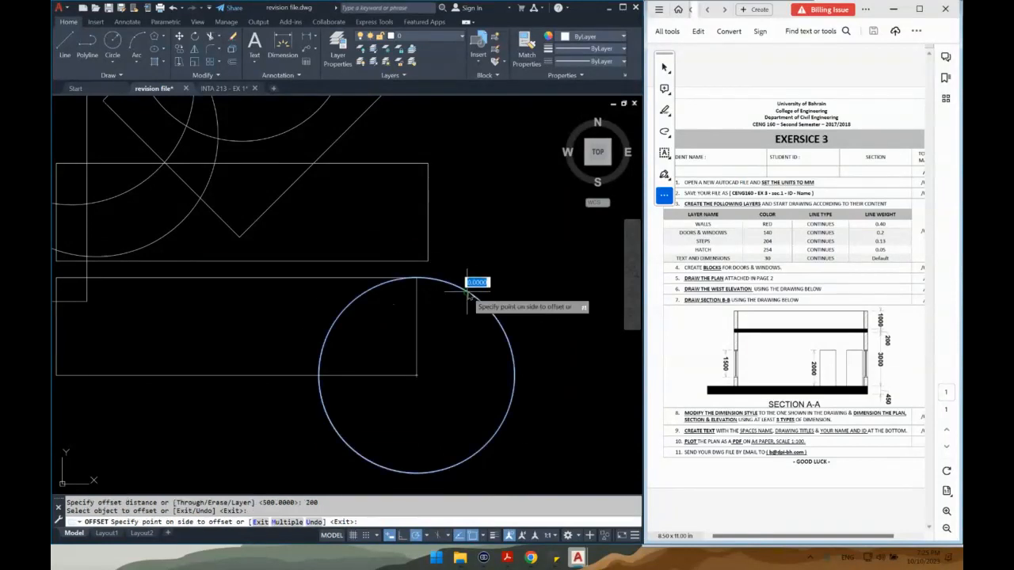
pyautogui.click(499, 255)
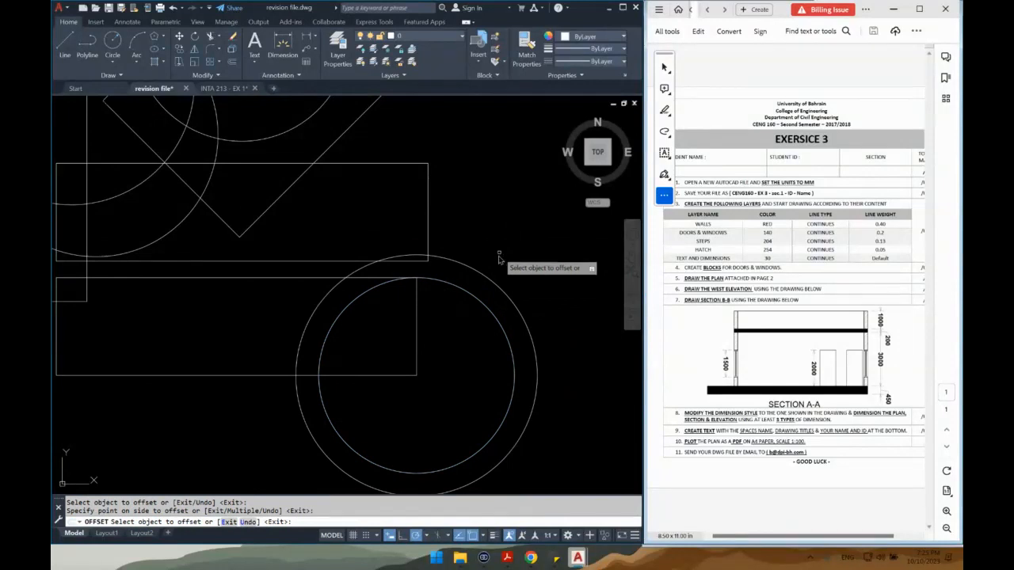
pyautogui.press('Escape')
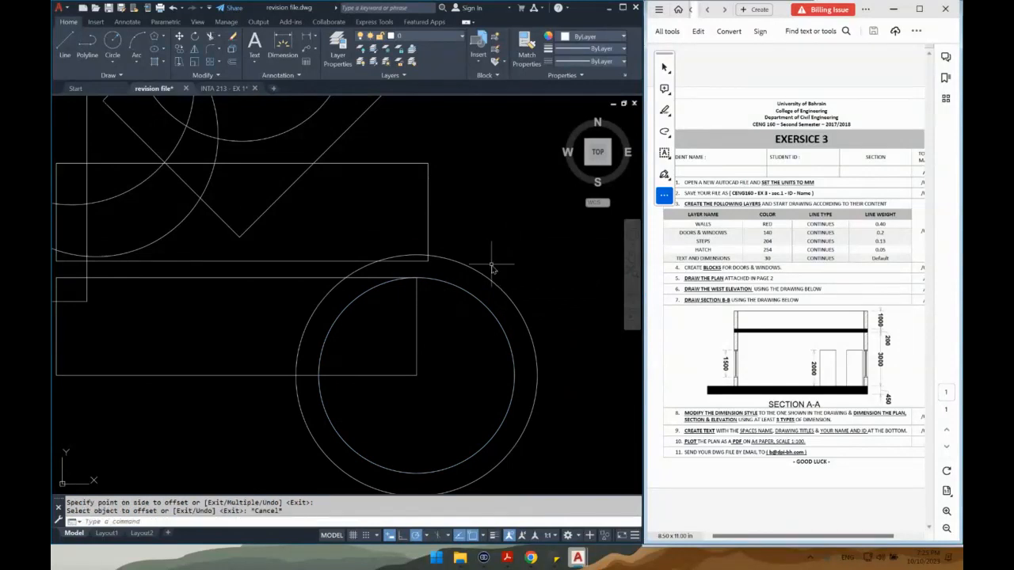
# Offset the outer of the two concentric circles outward by 700 units
pyautogui.write('o')
pyautogui.press('Return')
pyautogui.write('700')
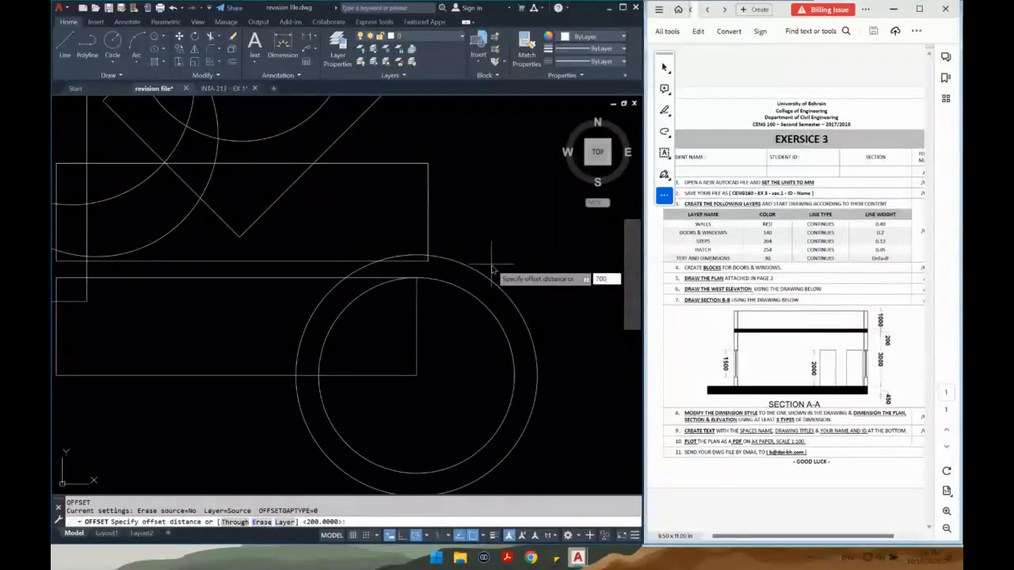
pyautogui.press('Return')
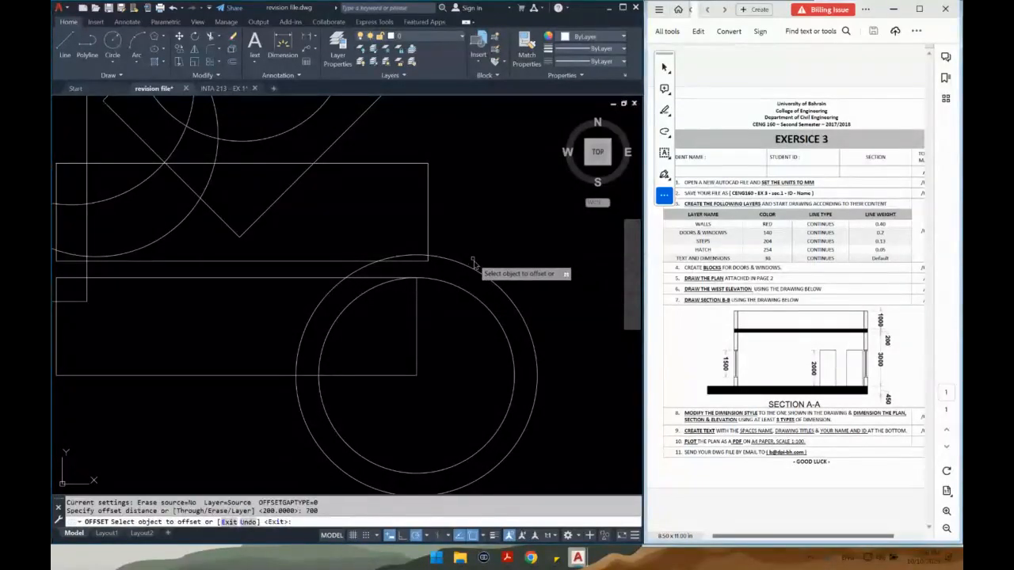
pyautogui.click(476, 270)
pyautogui.click(513, 236)
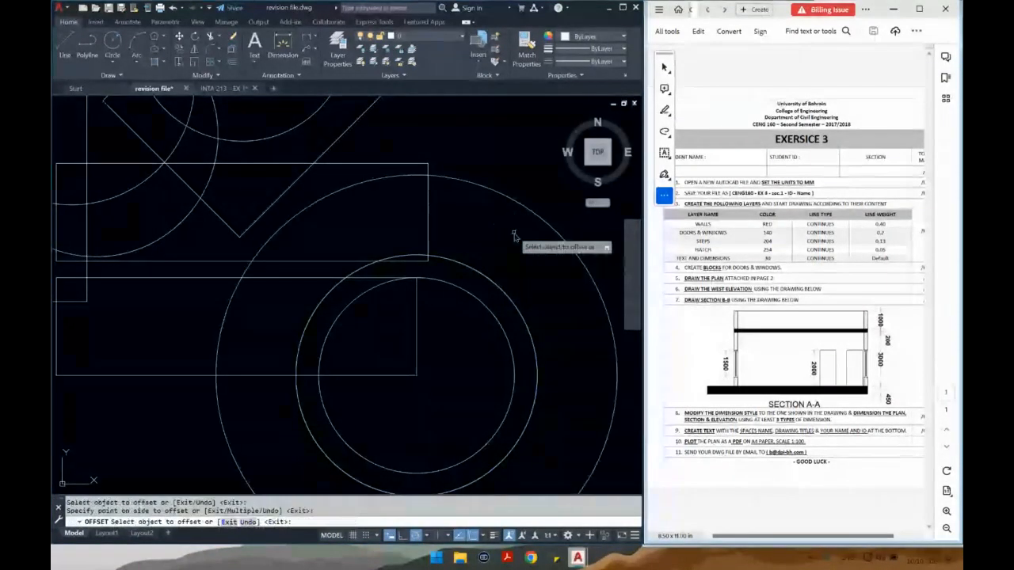
# Offset the largest of the three concentric circles outward by 2000 units
pyautogui.moveTo(513, 236); pyautogui.dragTo(454, 267, button='middle')
pyautogui.click(475, 243)
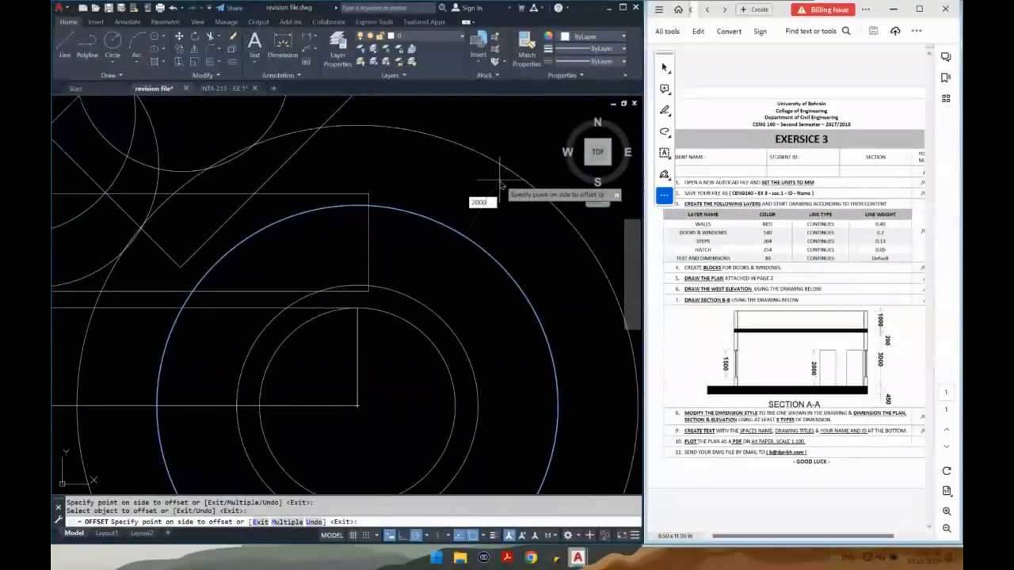
pyautogui.press('Return')
pyautogui.scroll(-2, 463, 309)
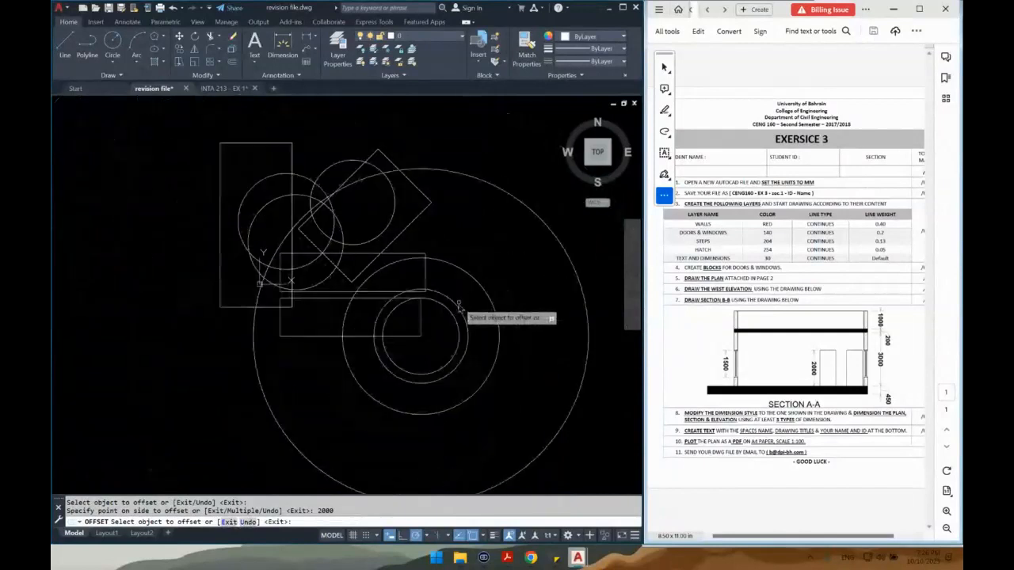
# Offset the largest of the concentric circles inward by 300 units
pyautogui.click(545, 225)
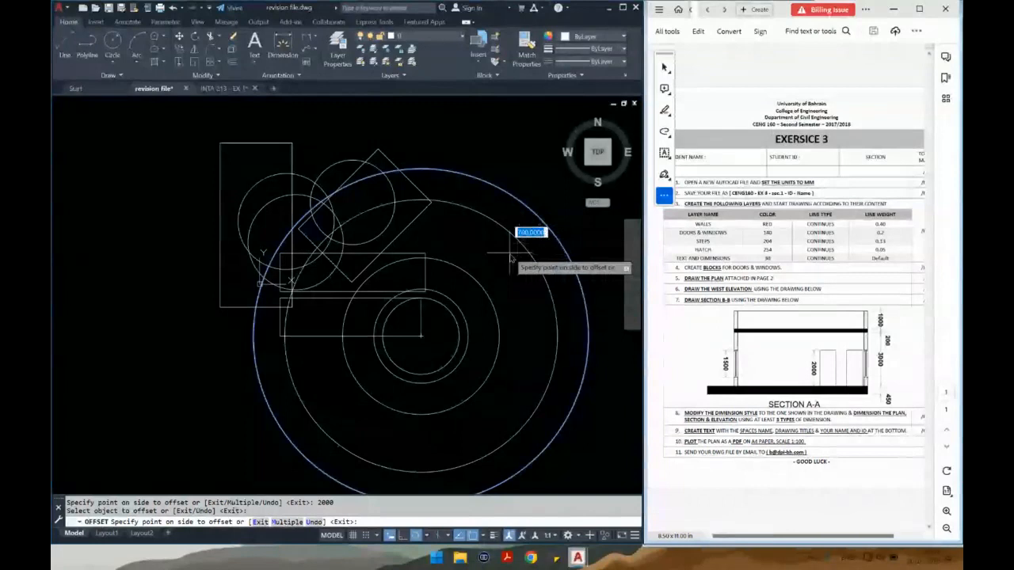
pyautogui.write('300')
pyautogui.press('Return')
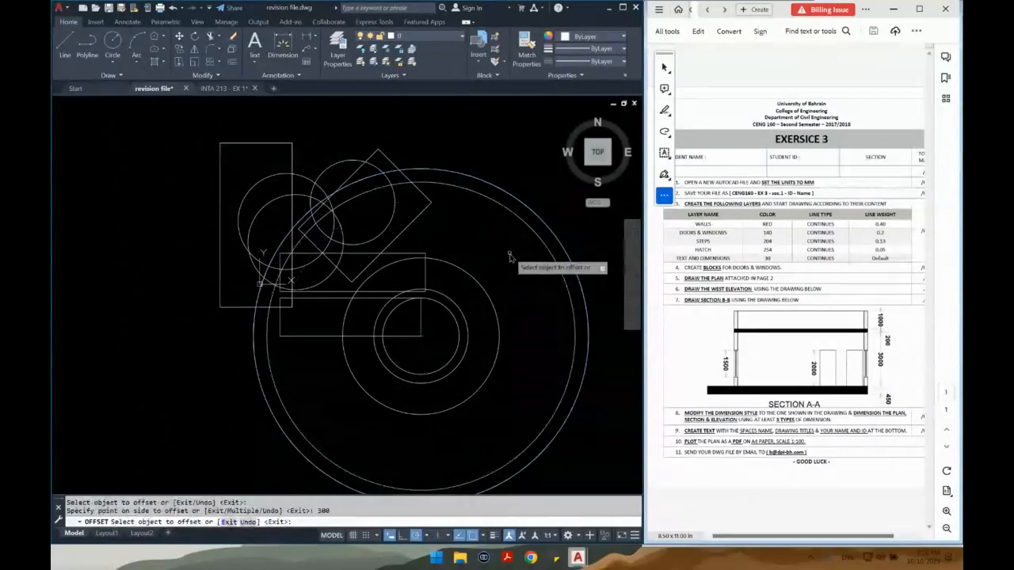
pyautogui.press('Escape')
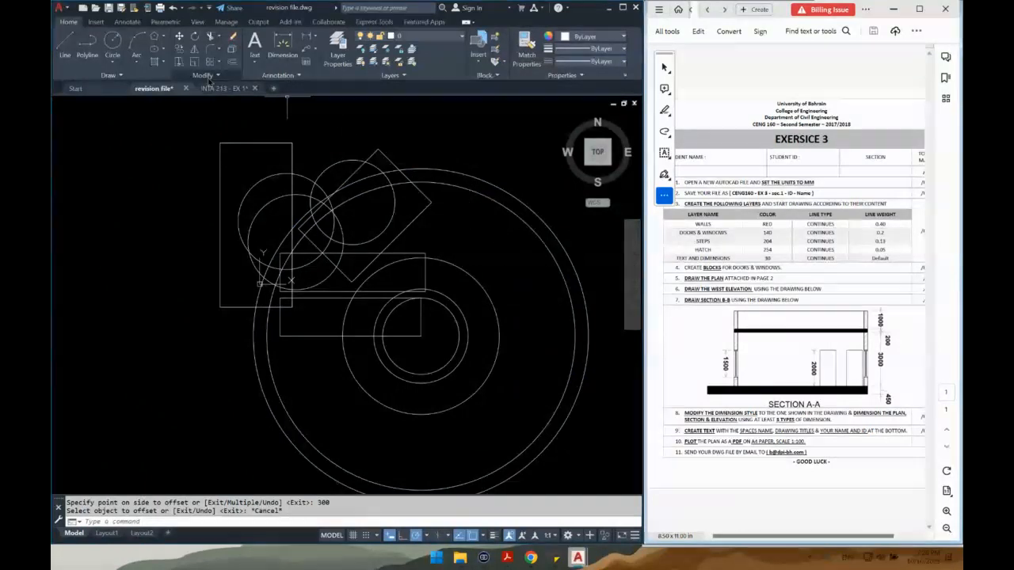
# Mirror the rotated rectangle about a vertical line through its rightmost corner, erasing the source object
pyautogui.click(196, 54)
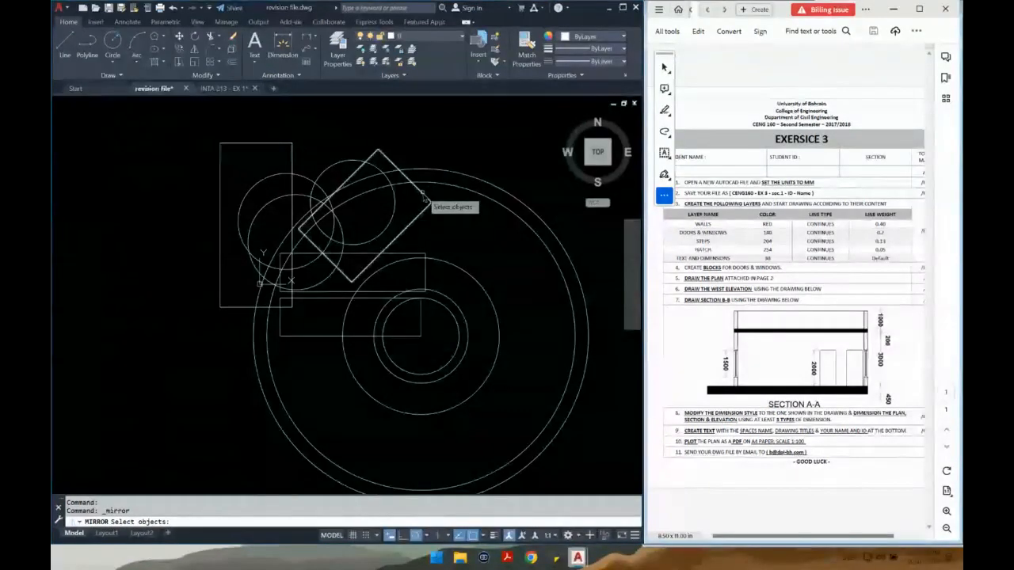
pyautogui.click(424, 193)
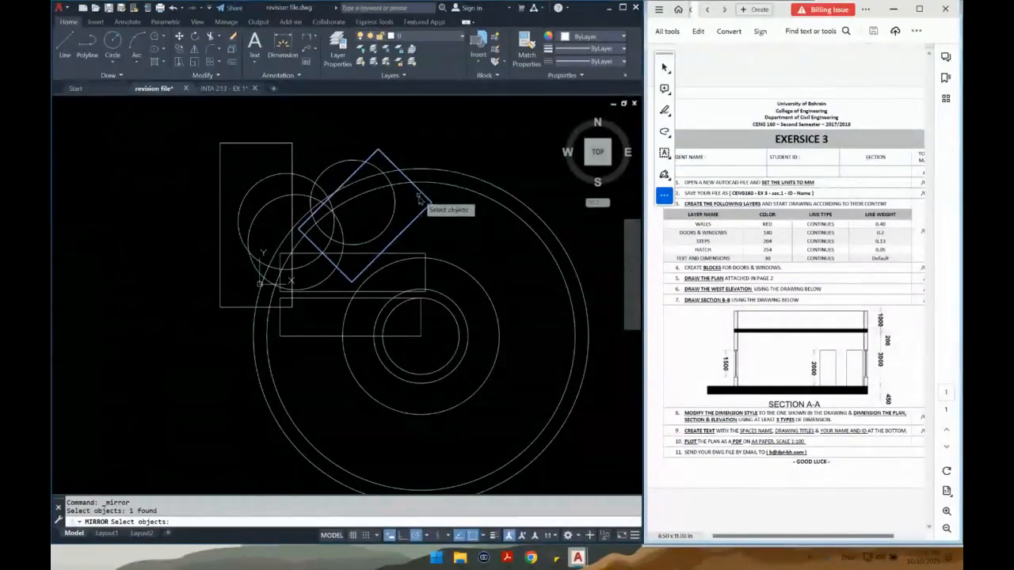
pyautogui.press('Return')
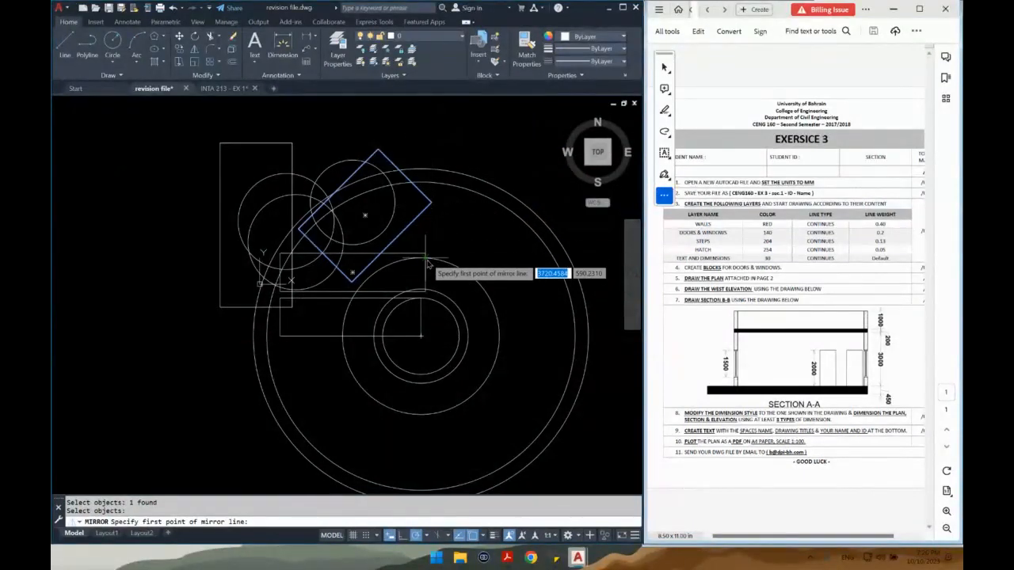
pyautogui.click(432, 206)
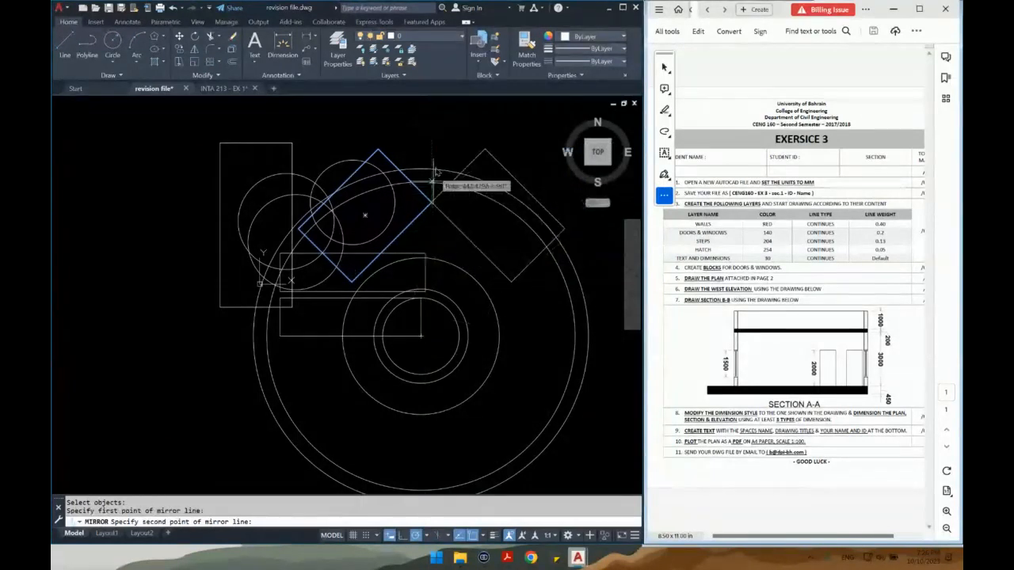
pyautogui.click(434, 141)
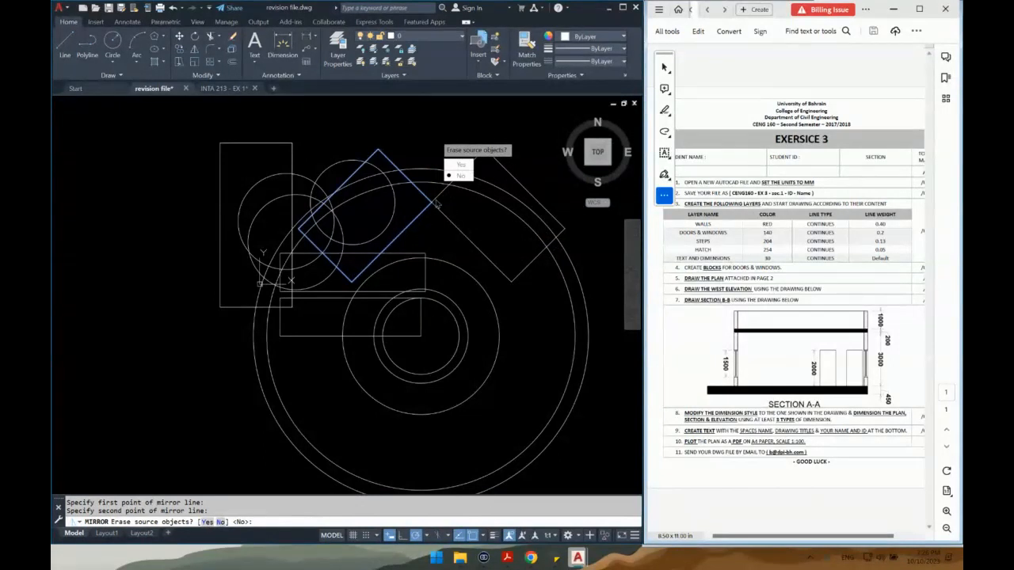
pyautogui.click(459, 165)
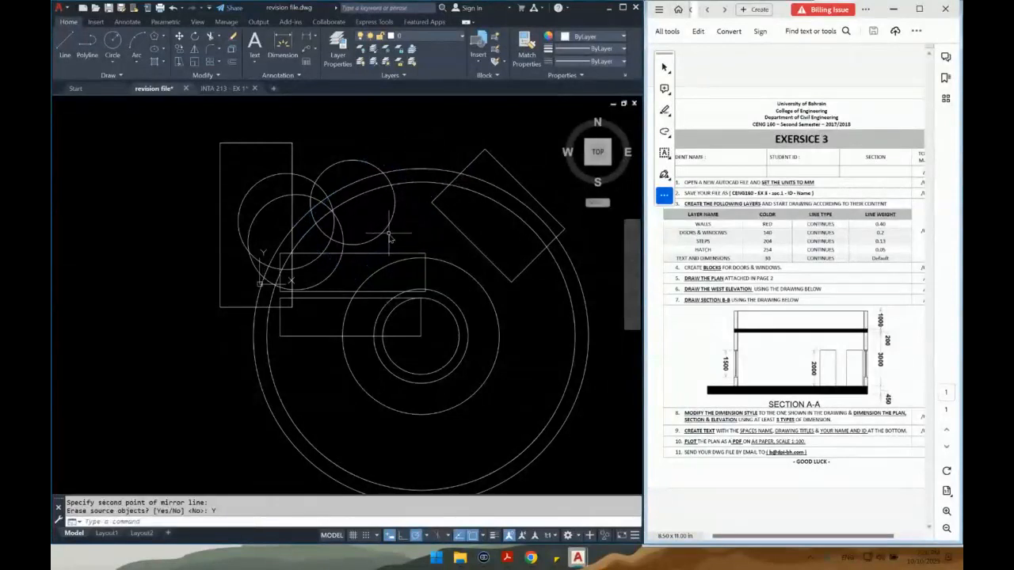
# Mirror the rotated rectangle again about a vertical line through its lowest corner, erasing the source object
pyautogui.write('i')
pyautogui.press('Return')
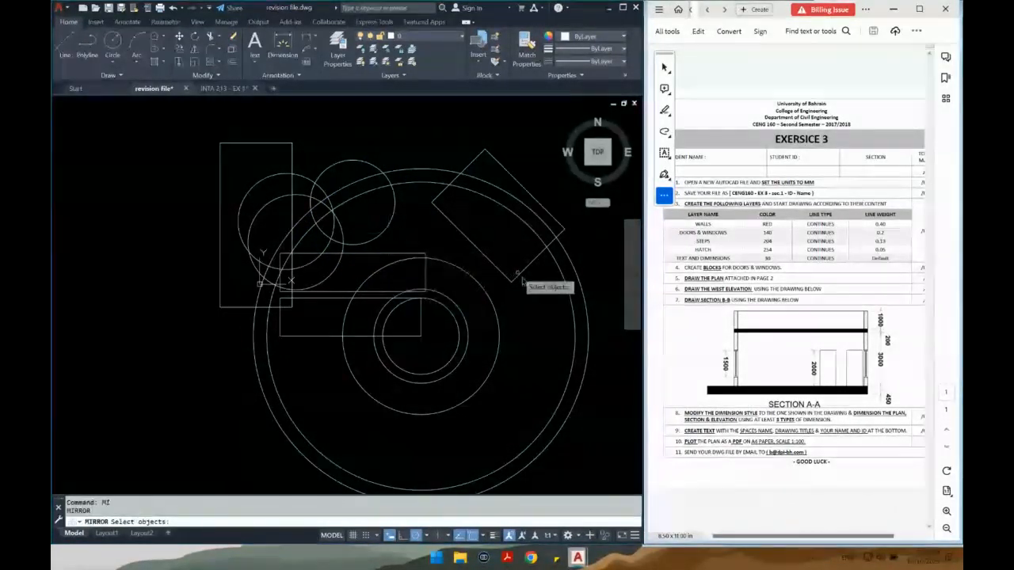
pyautogui.click(521, 275)
pyautogui.press('Return')
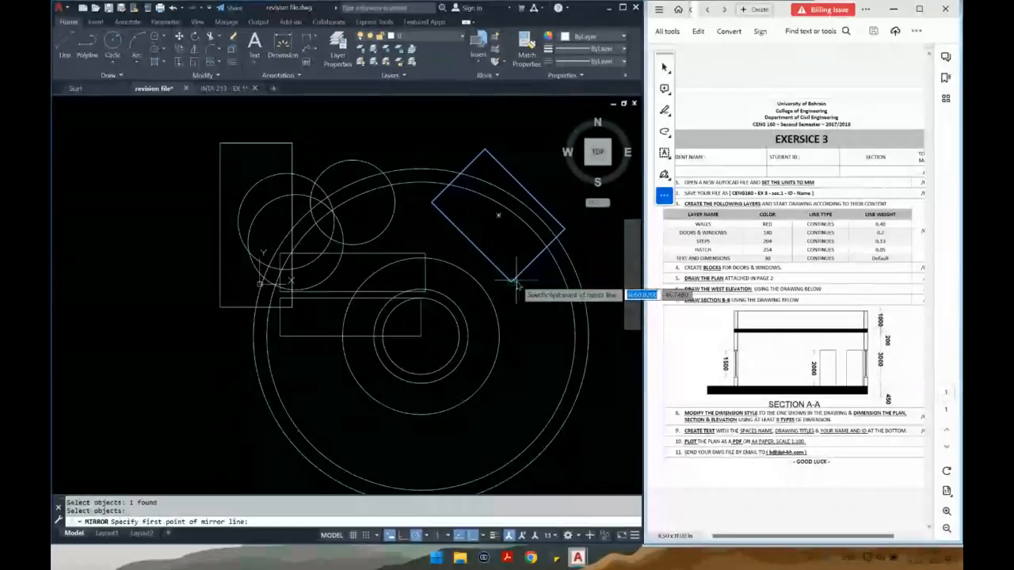
pyautogui.moveTo(524, 277); pyautogui.dragTo(458, 284, button='middle')
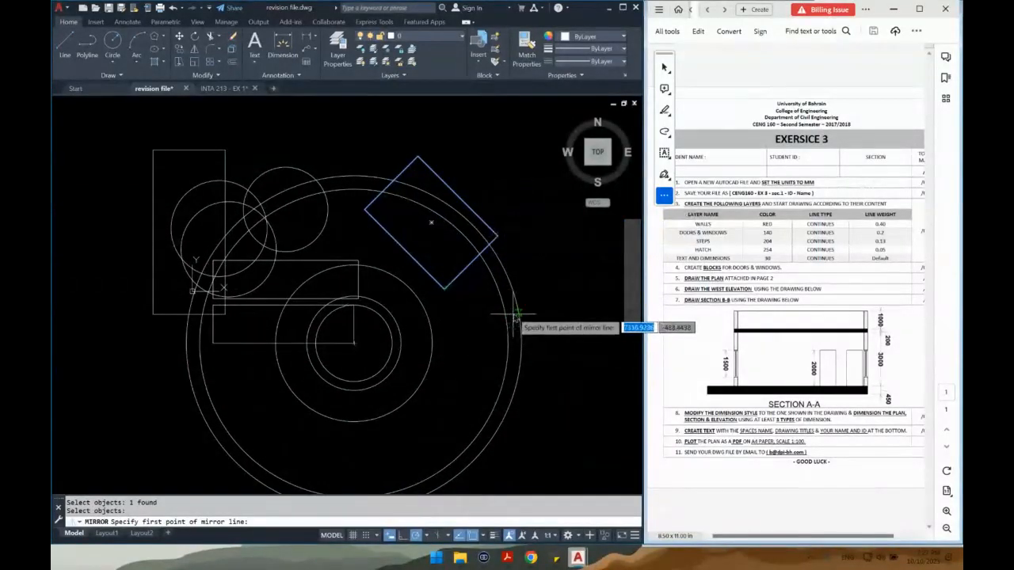
pyautogui.click(445, 292)
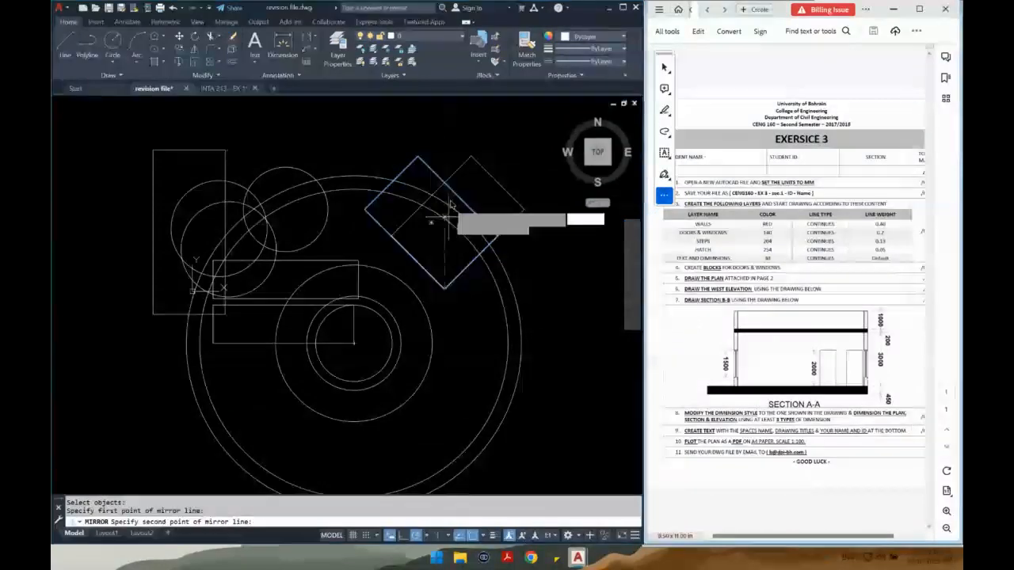
pyautogui.click(447, 147)
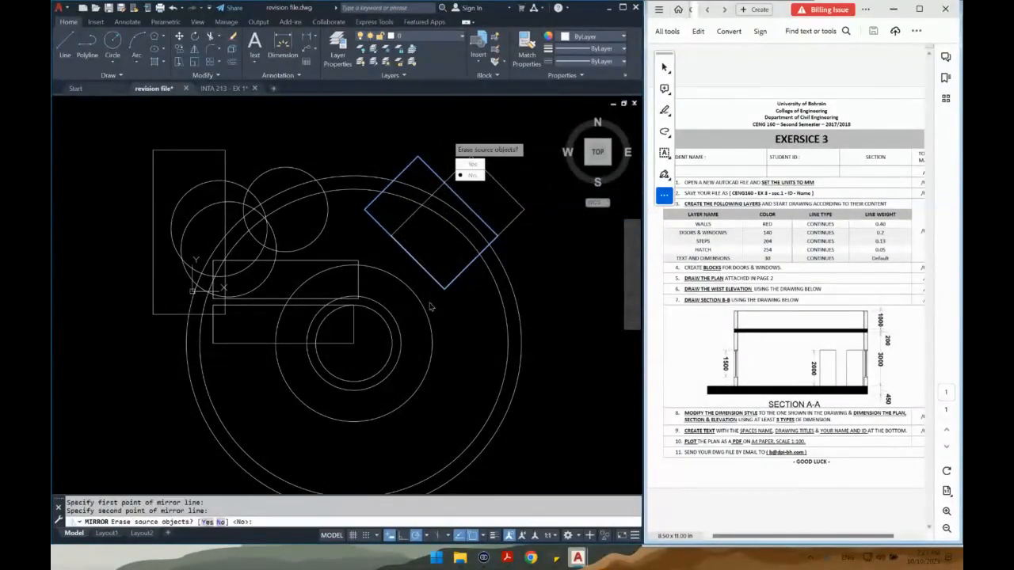
pyautogui.write('Y')
pyautogui.press('Return')
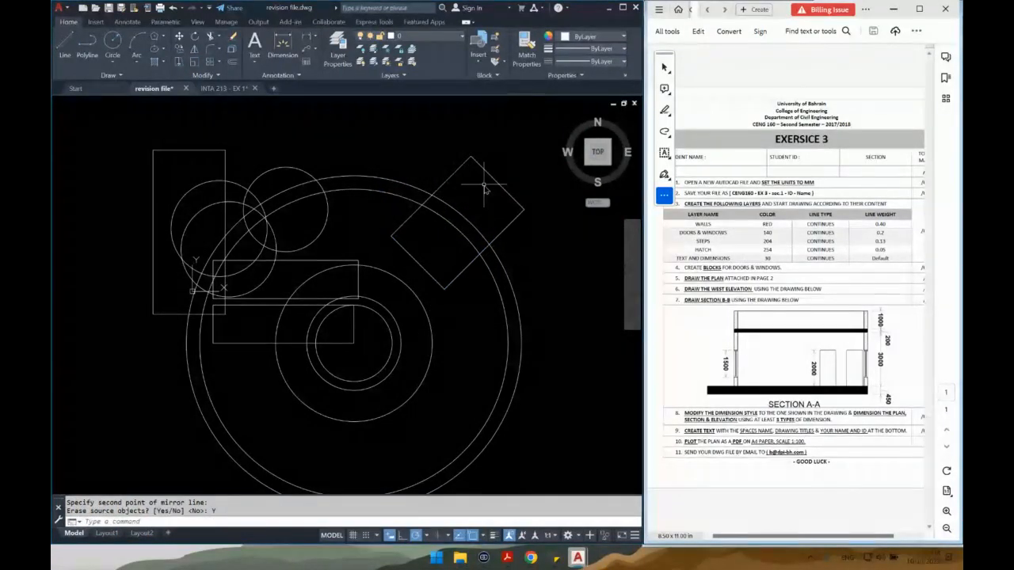
# Try to mirror the lower horizontal rectangle about a 45° diagonal line running down from its upper-left corner
pyautogui.moveTo(398, 325); pyautogui.dragTo(474, 259, button='middle')
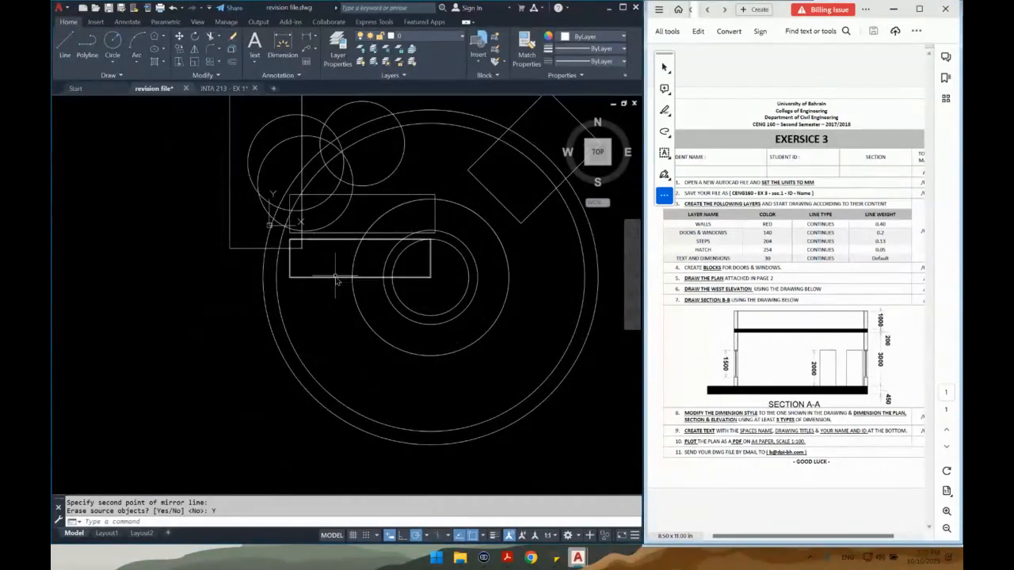
pyautogui.click(334, 274)
pyautogui.click(331, 305)
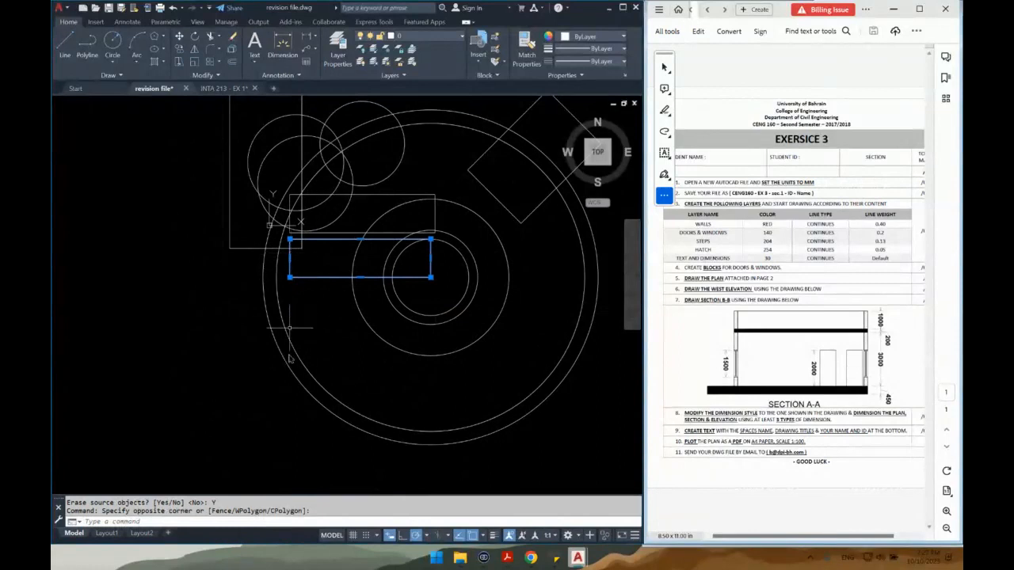
pyautogui.write('MI')
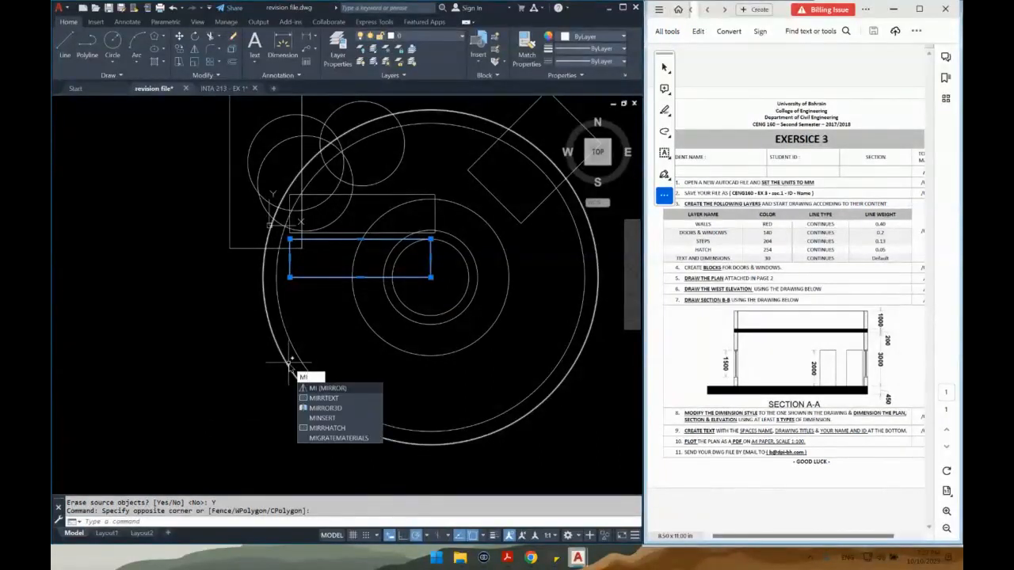
pyautogui.press('Return')
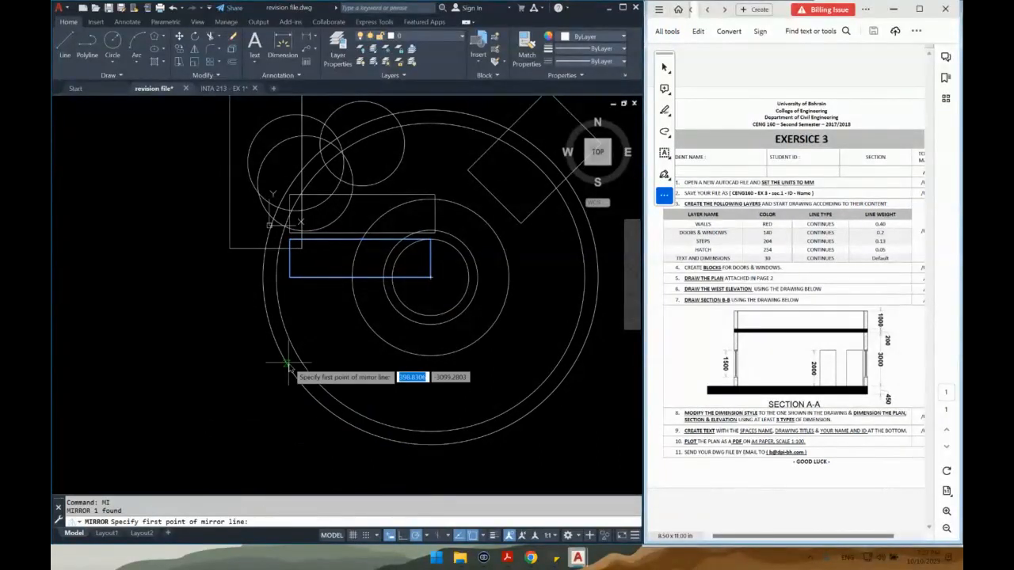
pyautogui.click(290, 240)
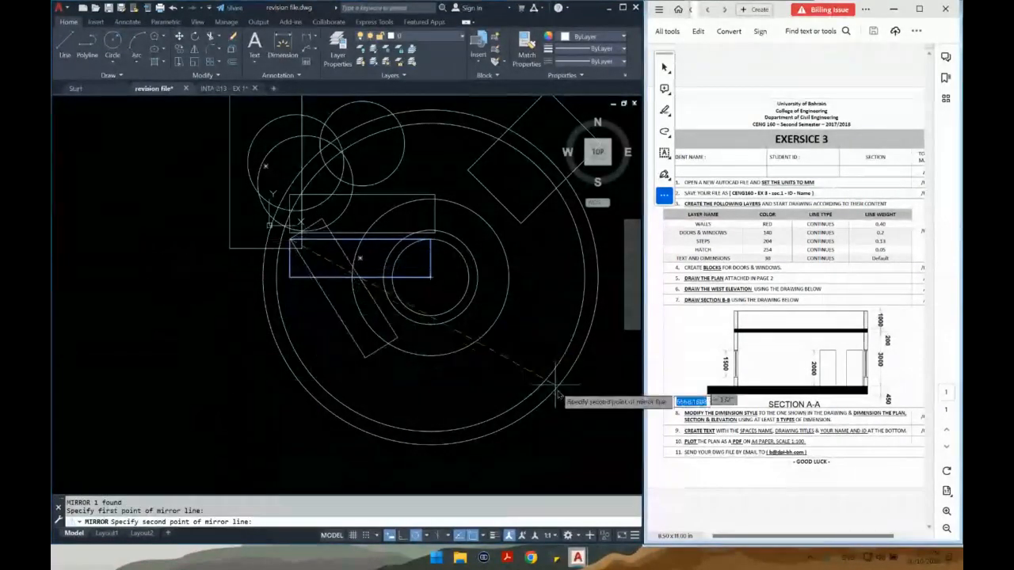
pyautogui.click(513, 465)
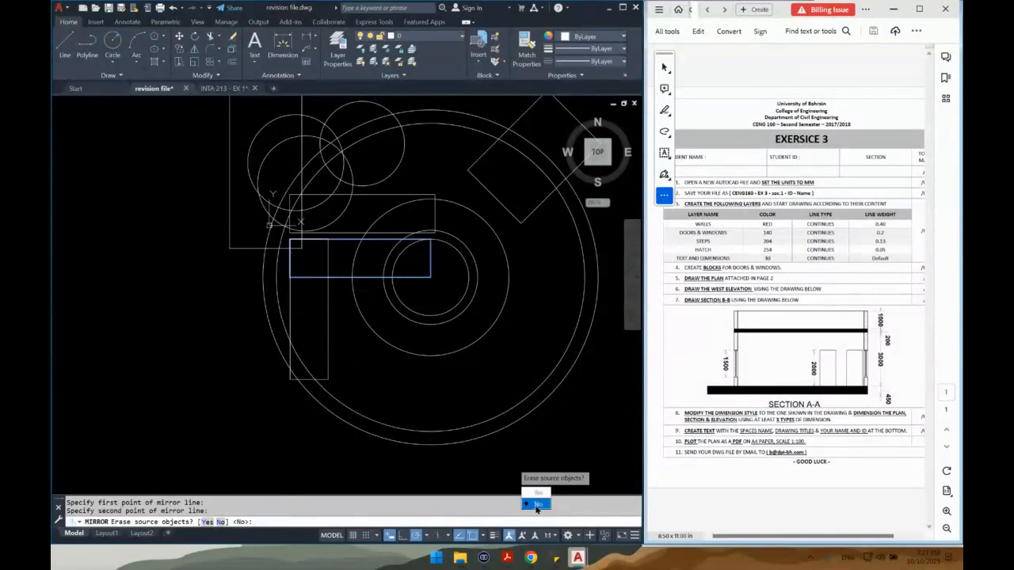
pyautogui.press('Escape')
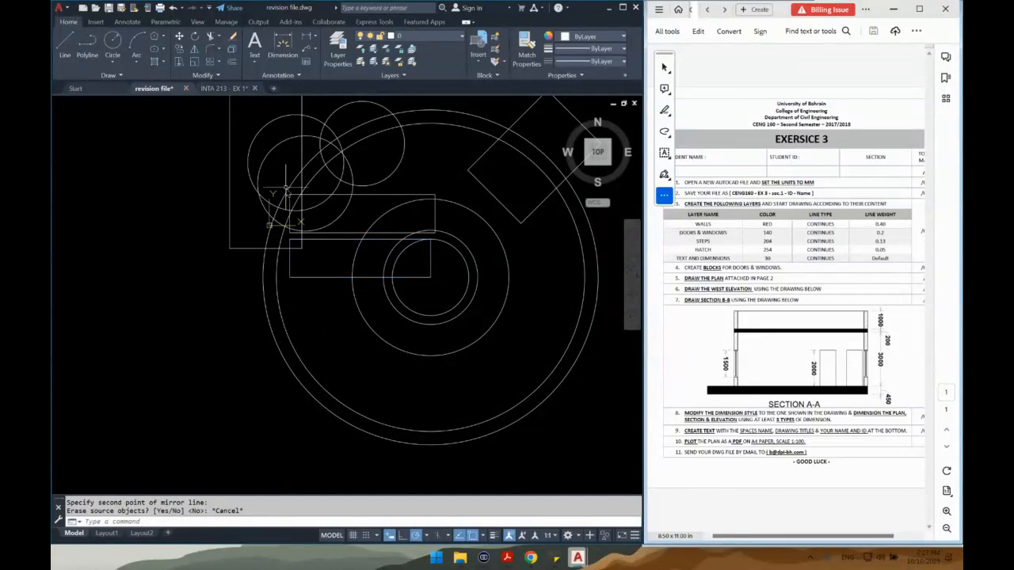
# Try trimming the tall rectangle's right edge between the upper arcs of the two overlapping circles, and undo the trim
pyautogui.moveTo(286, 190); pyautogui.dragTo(272, 232, button='middle')
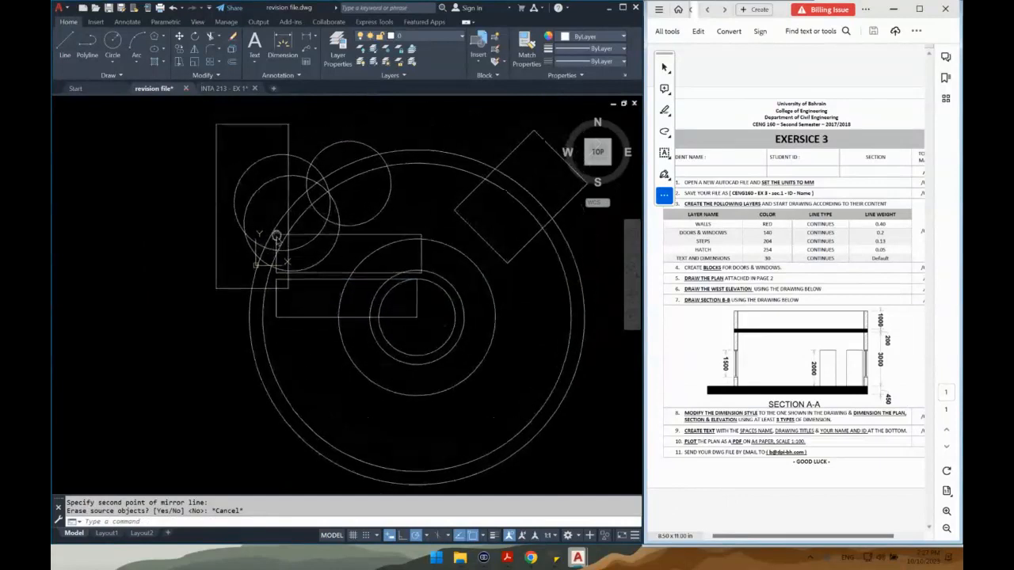
pyautogui.click(215, 38)
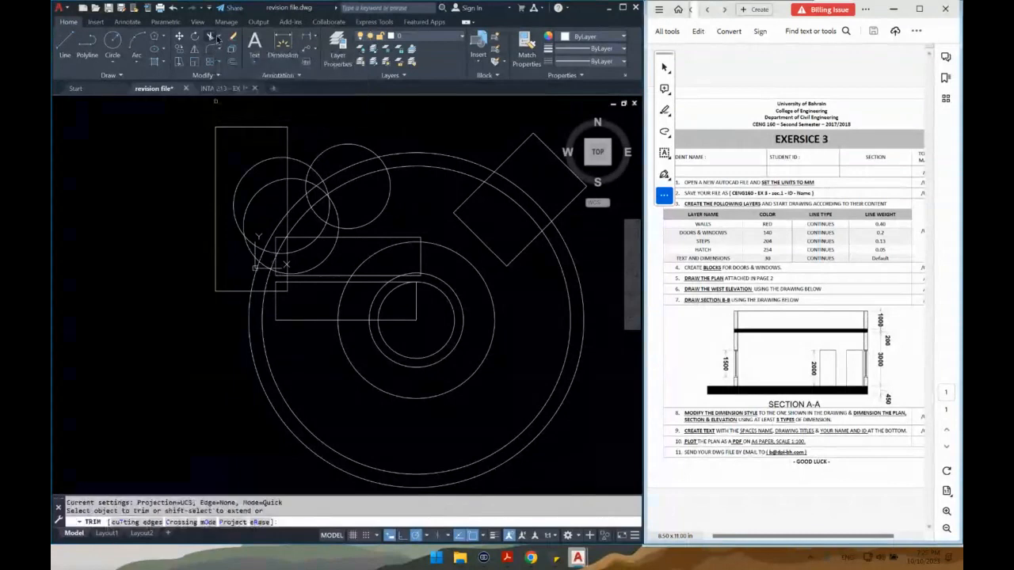
pyautogui.click(219, 38)
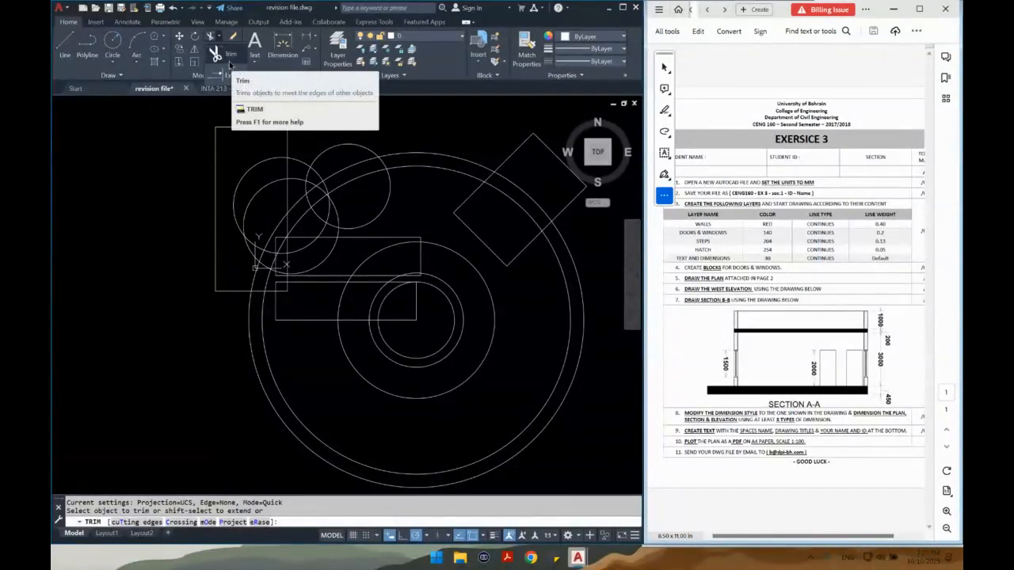
pyautogui.click(226, 58)
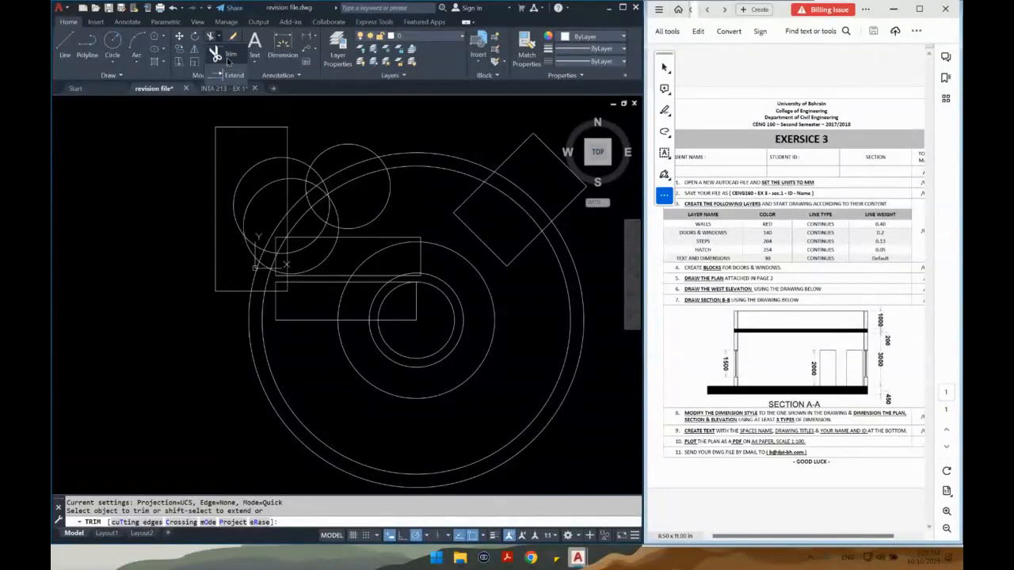
pyautogui.click(286, 168)
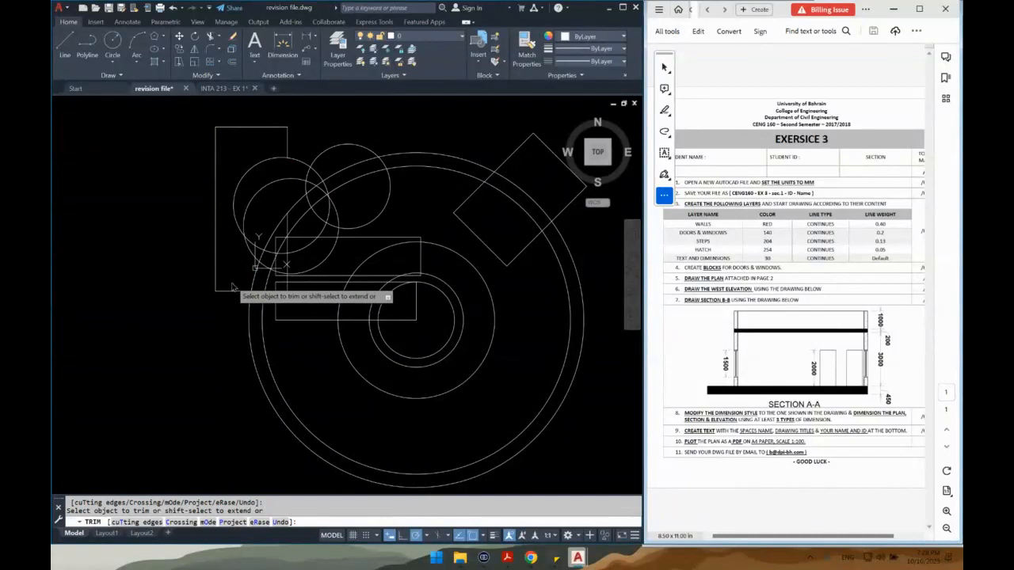
pyautogui.press('Escape')
pyautogui.hotkey('ctrl', 'z')
pyautogui.scroll(2, 277, 182)
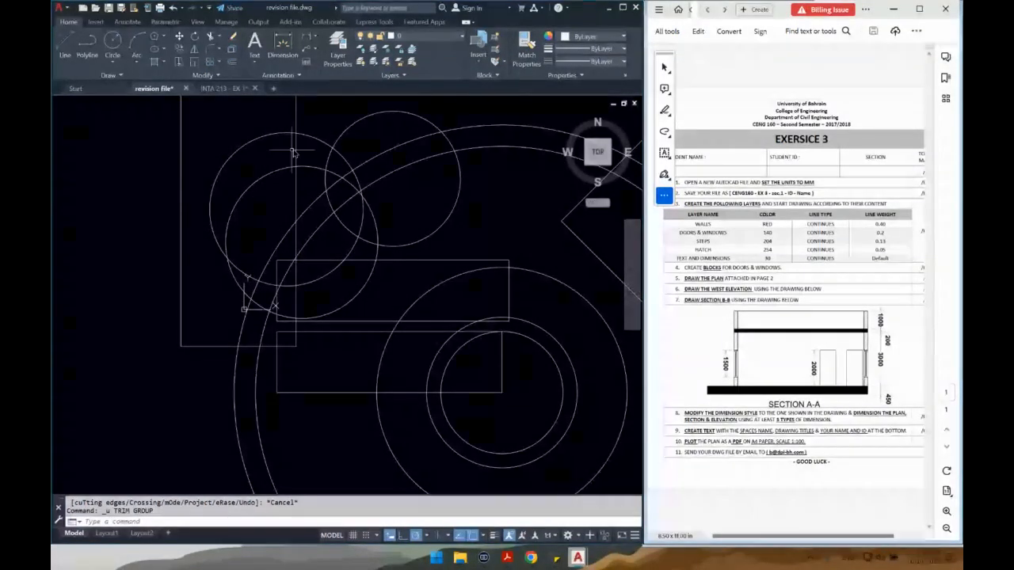
pyautogui.click(295, 150)
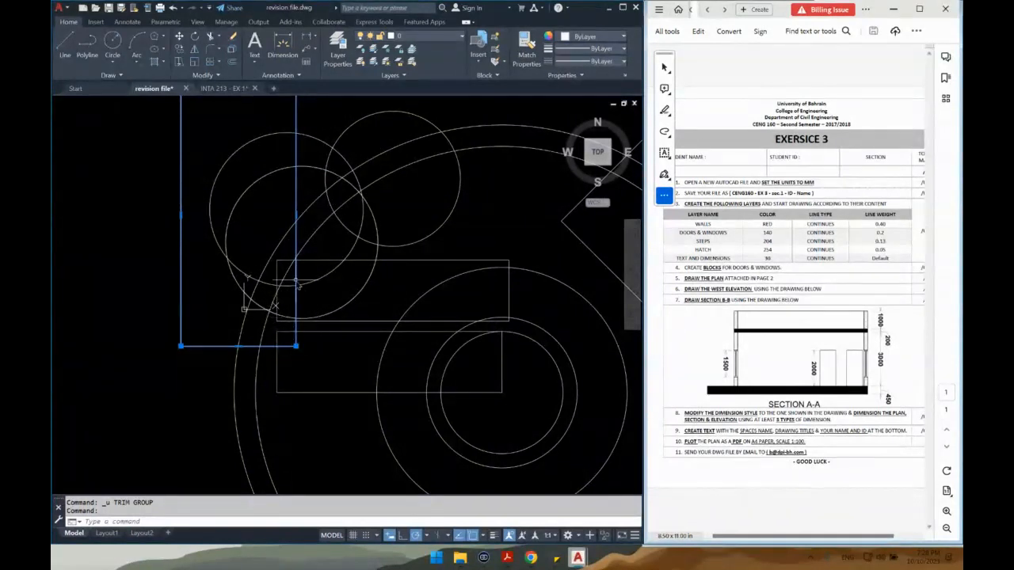
pyautogui.scroll(-2, 295, 317)
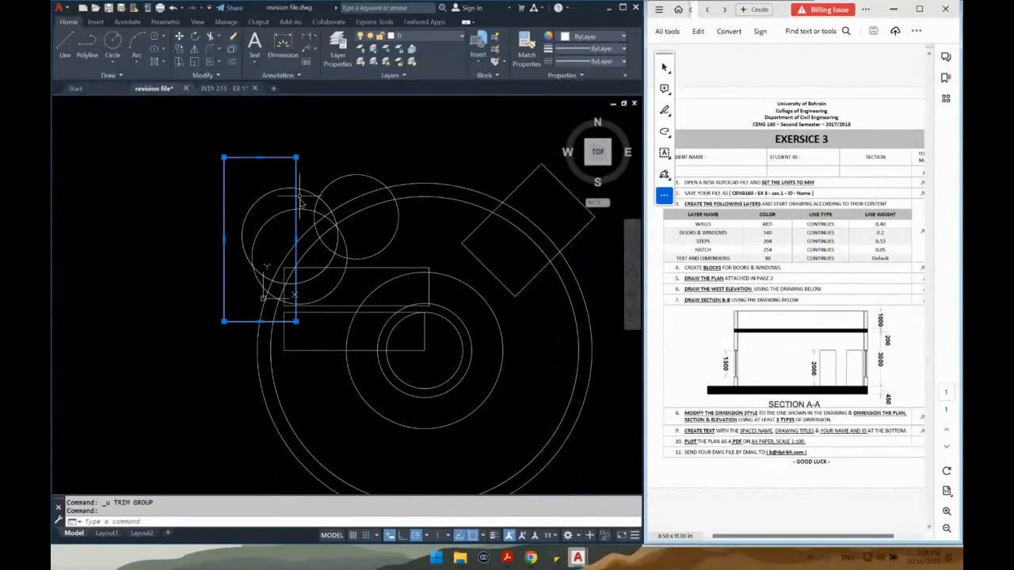
pyautogui.press('Escape')
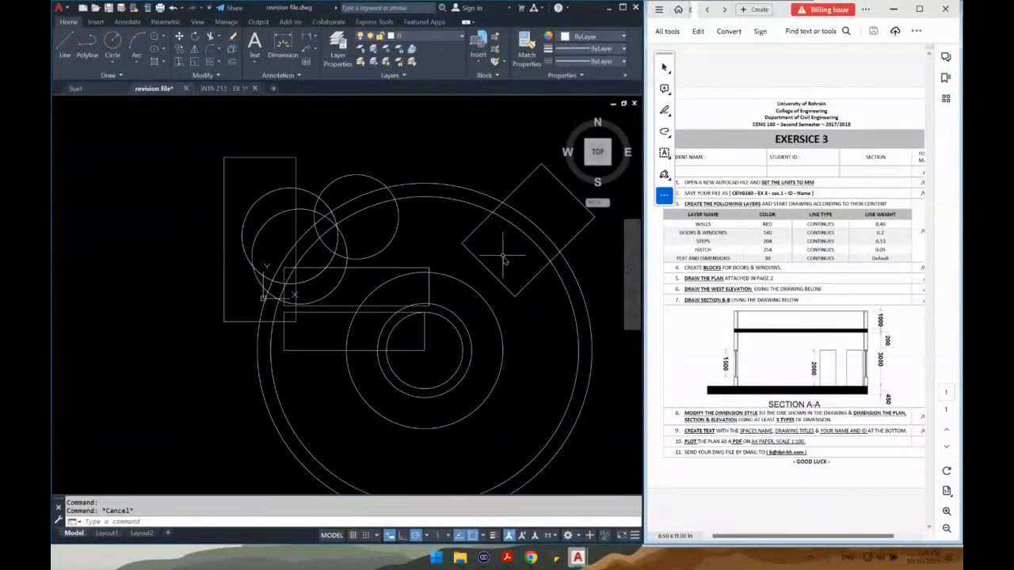
pyautogui.scroll(2, 335, 282)
pyautogui.scroll(1, 346, 279)
pyautogui.scroll(-2, 345, 279)
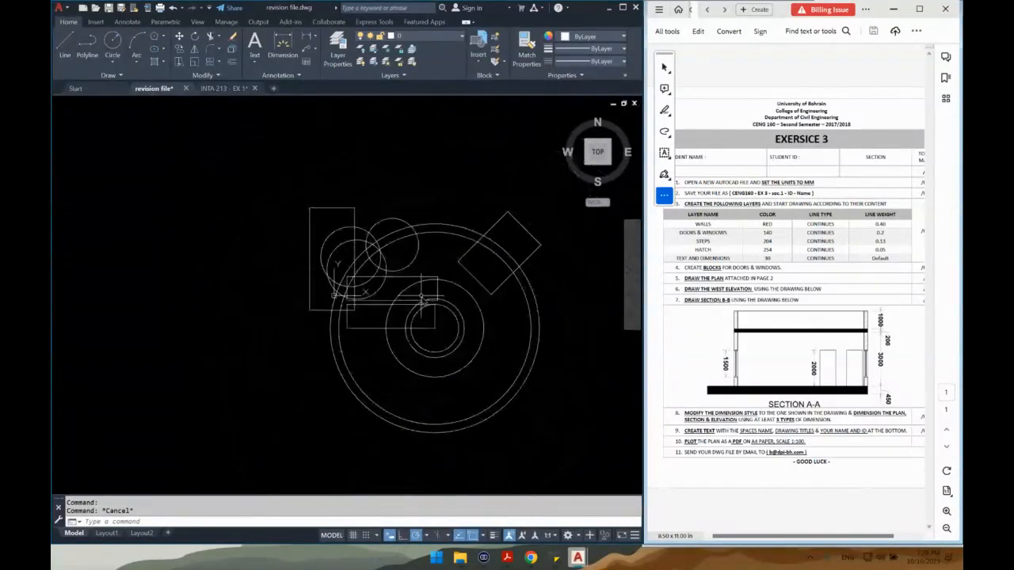
pyautogui.scroll(1, 411, 294)
pyautogui.scroll(-1, 413, 297)
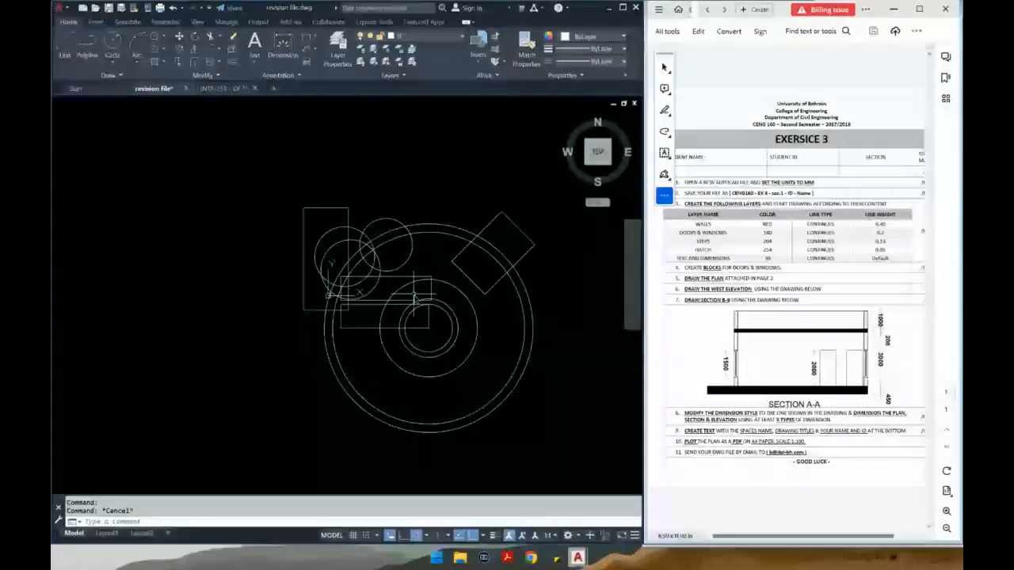
pyautogui.scroll(3, 356, 277)
pyautogui.moveTo(355, 276); pyautogui.dragTo(375, 294, button='middle')
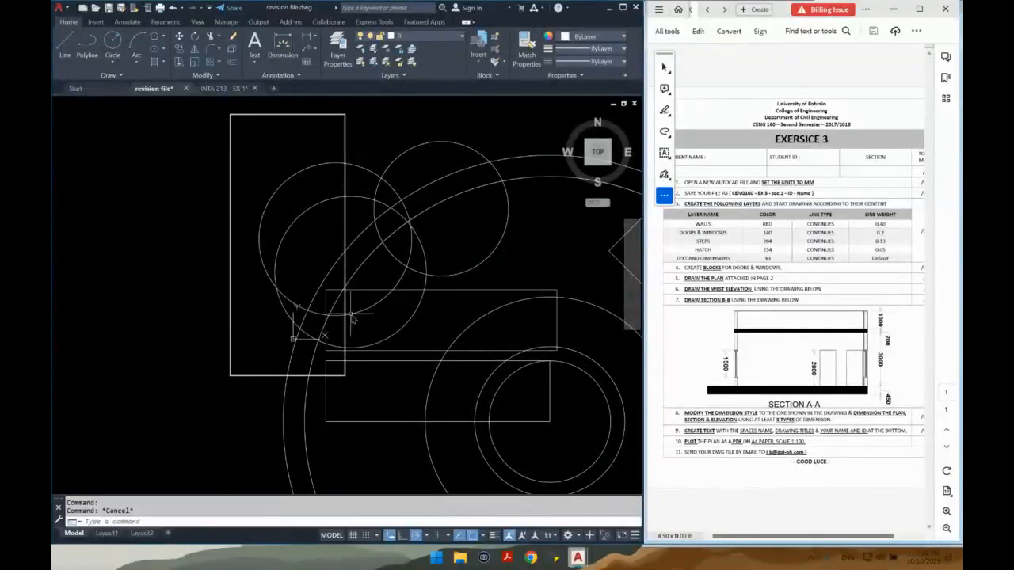
pyautogui.click(326, 104)
pyautogui.click(311, 126)
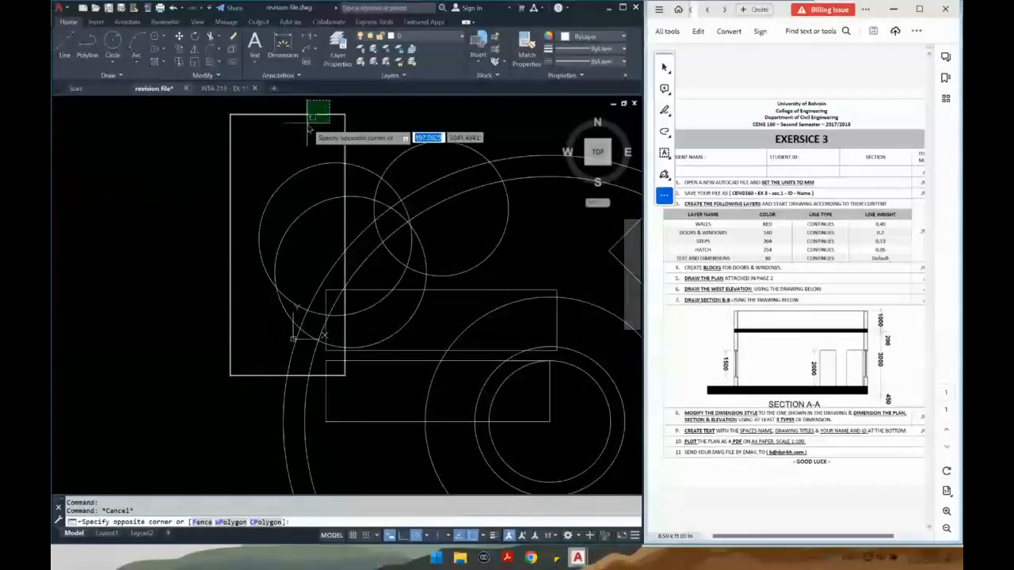
pyautogui.click(307, 146)
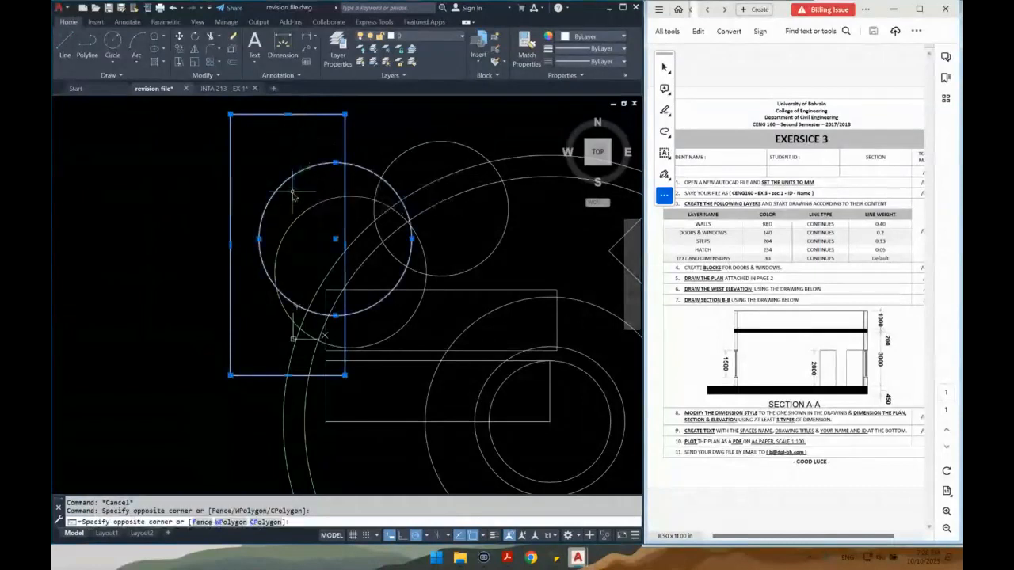
pyautogui.click(258, 238)
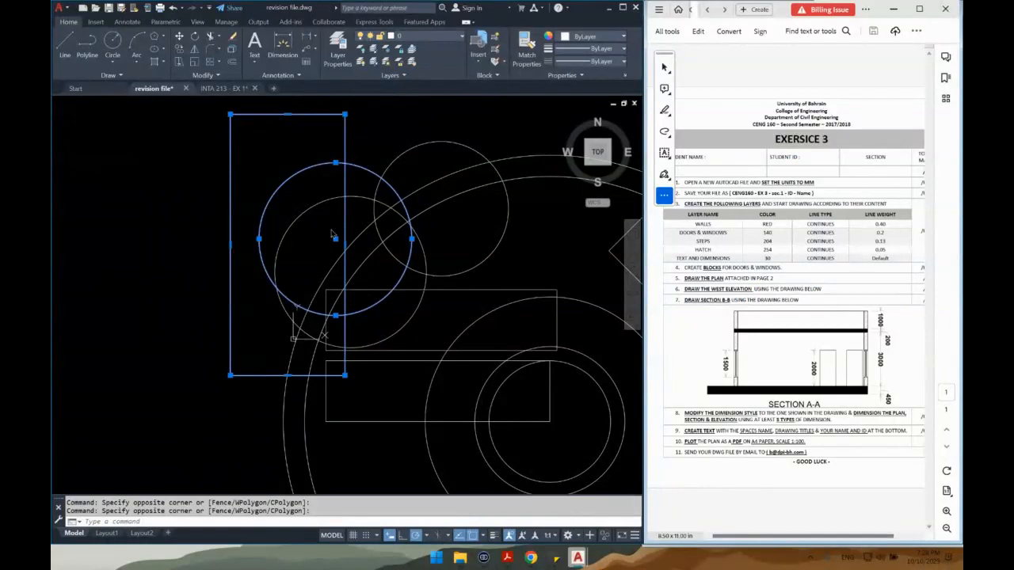
pyautogui.press('Escape')
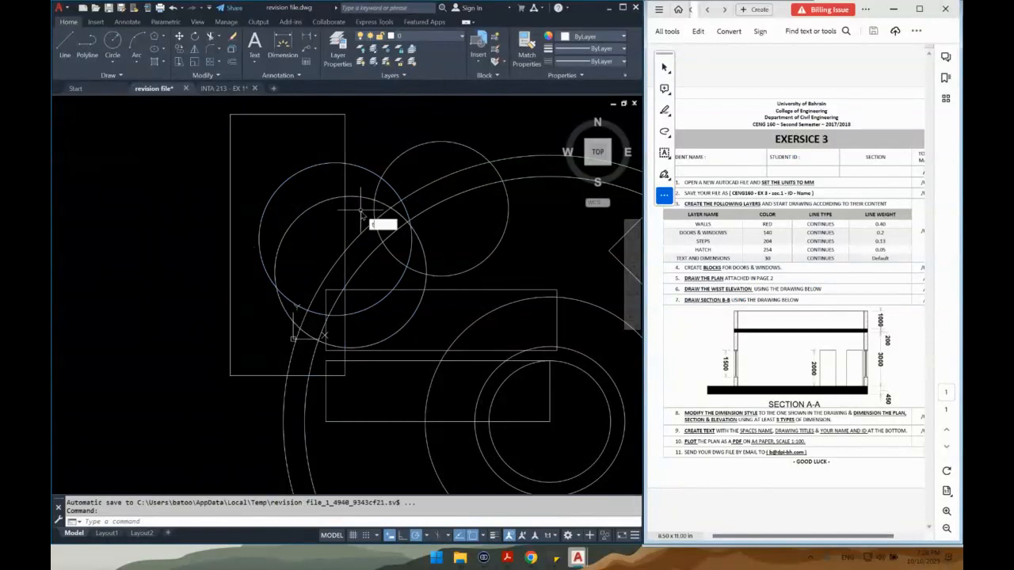
# Try trimming the tall rectangle's right edge where it passes through the two overlapping circles, and undo the trim
pyautogui.write('tr')
pyautogui.press('Return')
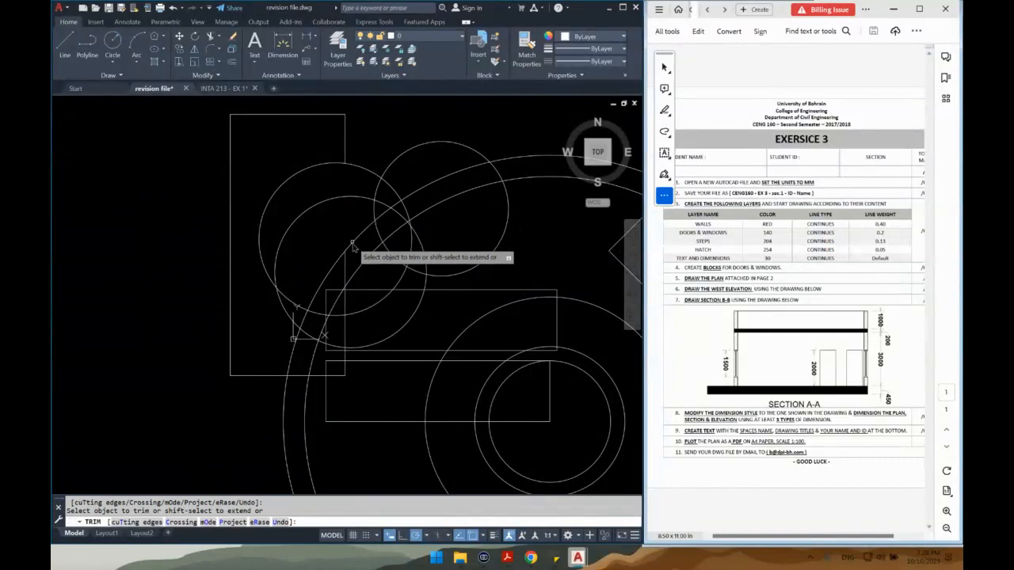
pyautogui.click(346, 276)
pyautogui.press('Return')
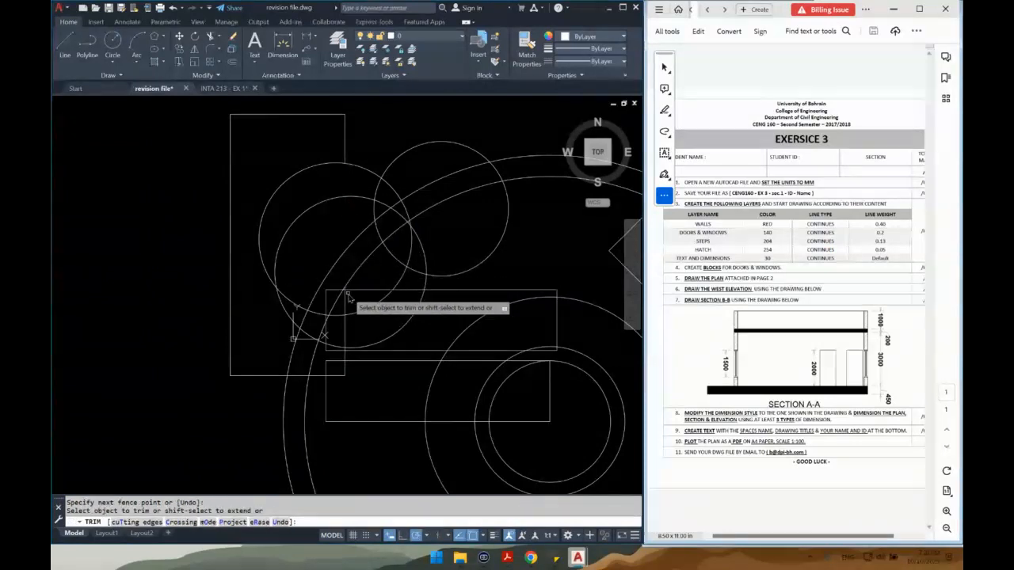
pyautogui.press('Escape')
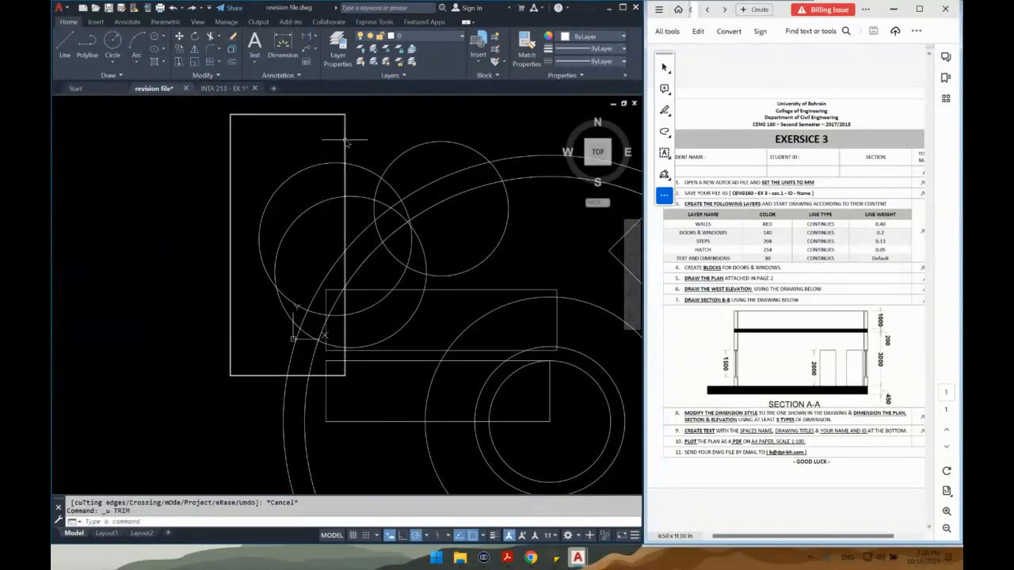
pyautogui.hotkey('ctrl', 'z')
pyautogui.click(345, 125)
pyautogui.click(344, 155)
pyautogui.click(307, 174)
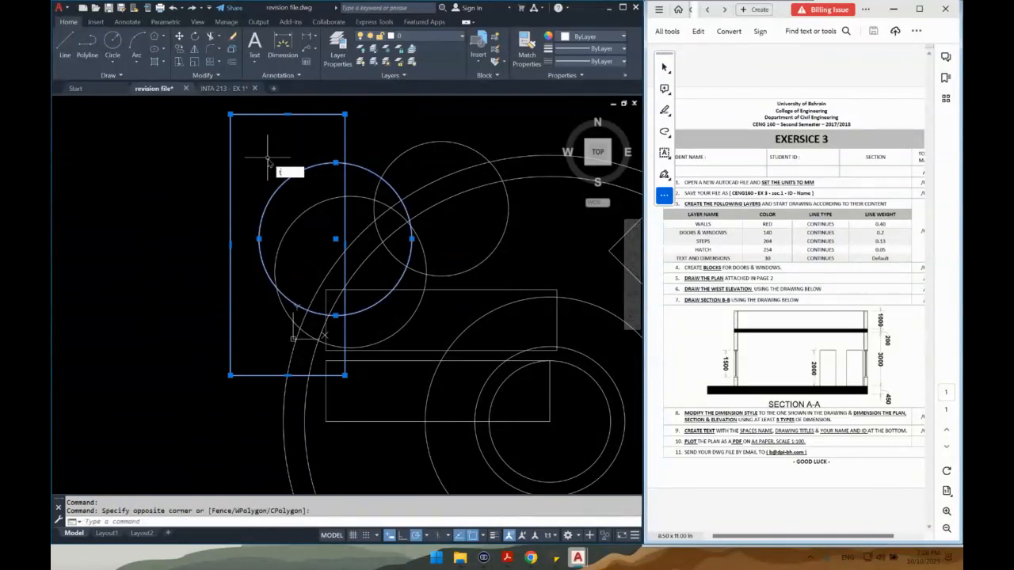
pyautogui.rightClick(267, 161)
pyautogui.click(293, 174)
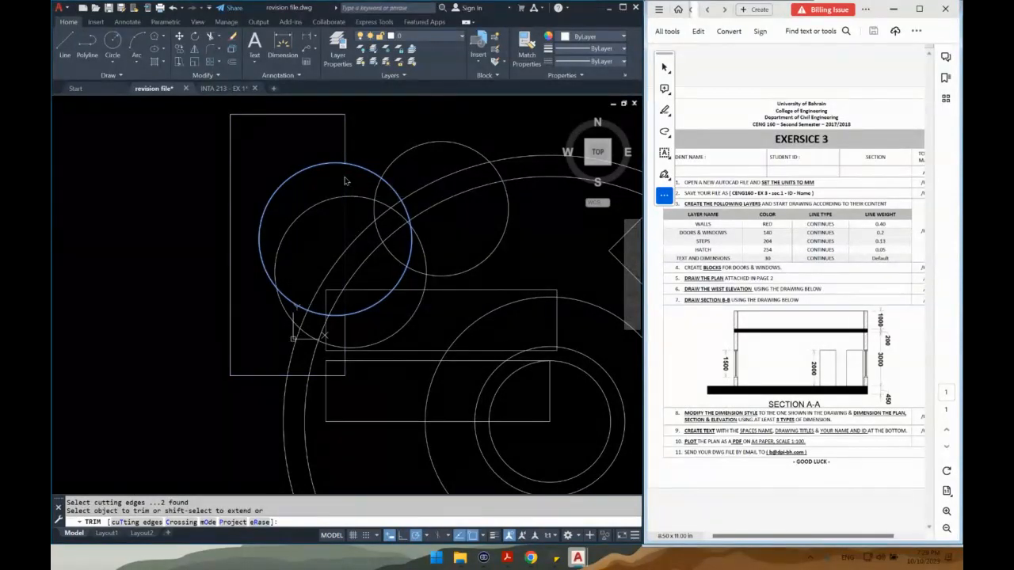
pyautogui.press('Escape')
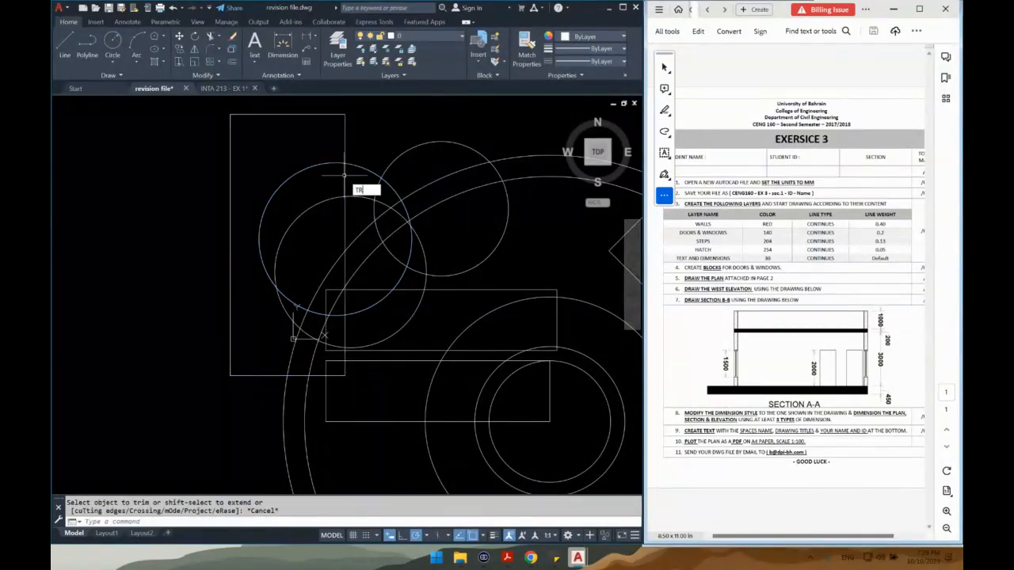
pyautogui.write('TR')
pyautogui.press('Return')
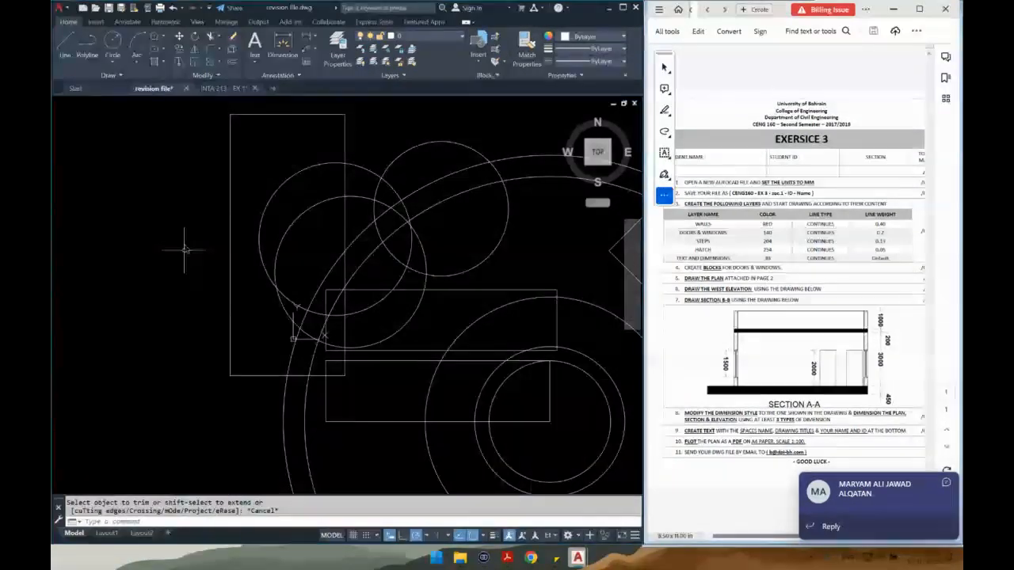
pyautogui.press('Escape')
pyautogui.press('Escape')
# Using the tall rectangle and the upper of its two overlapping circles as cutting edges, trim the rectangle's right edge inside that circle
pyautogui.click(350, 129)
pyautogui.click(325, 147)
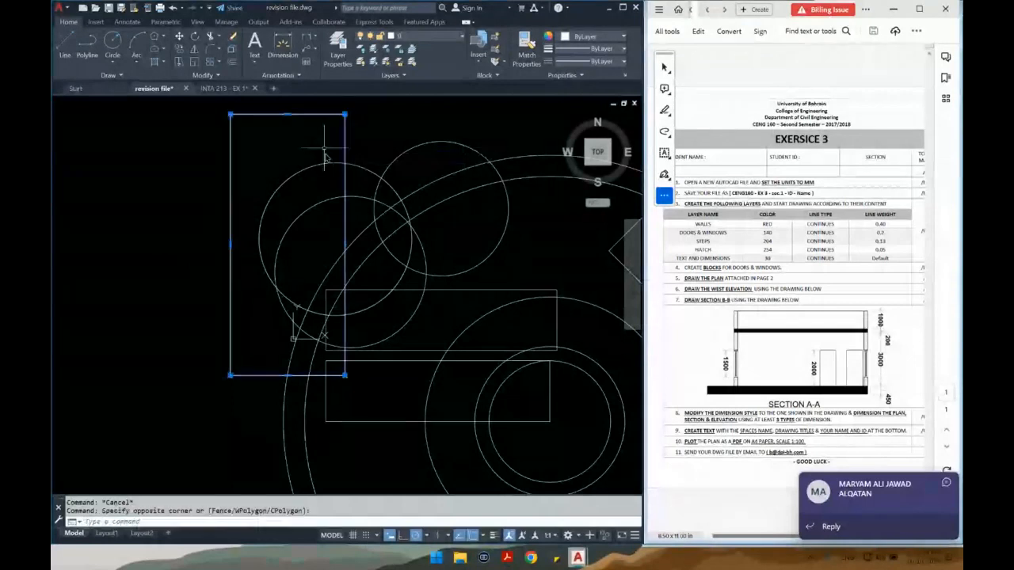
pyautogui.click(332, 153)
pyautogui.click(329, 168)
pyautogui.write('tr')
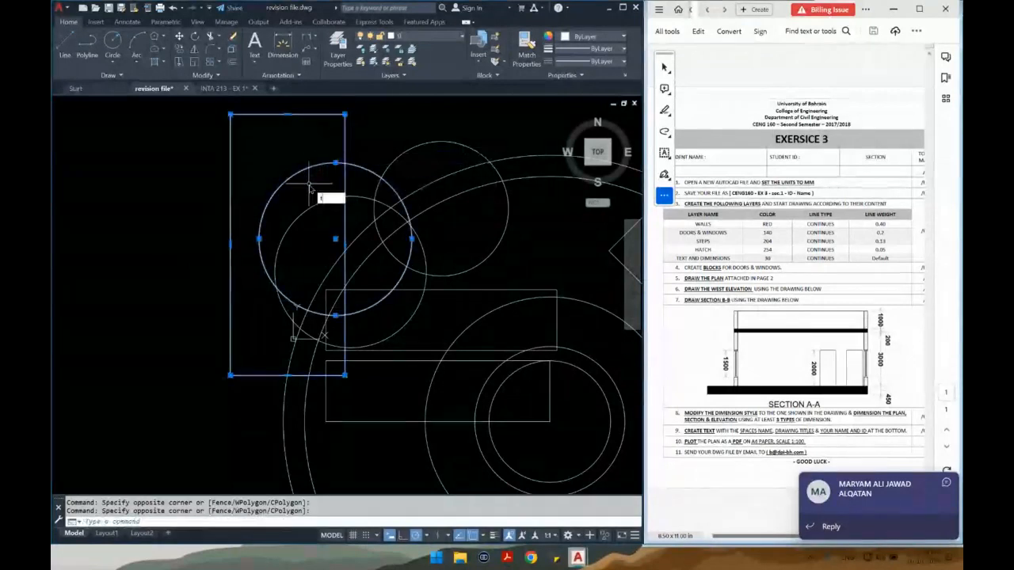
pyautogui.press('Return')
pyautogui.click(322, 188)
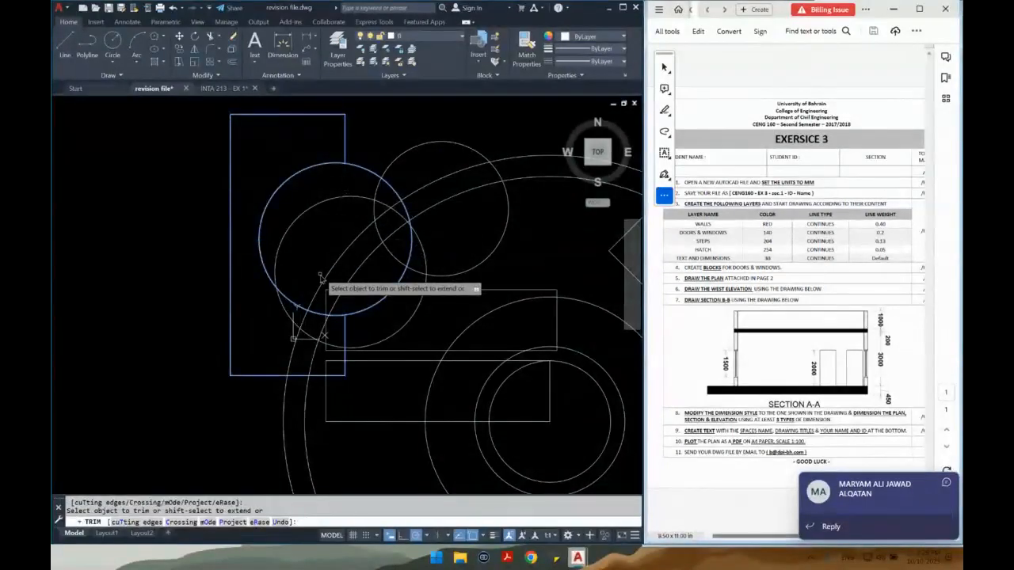
pyautogui.press('Escape')
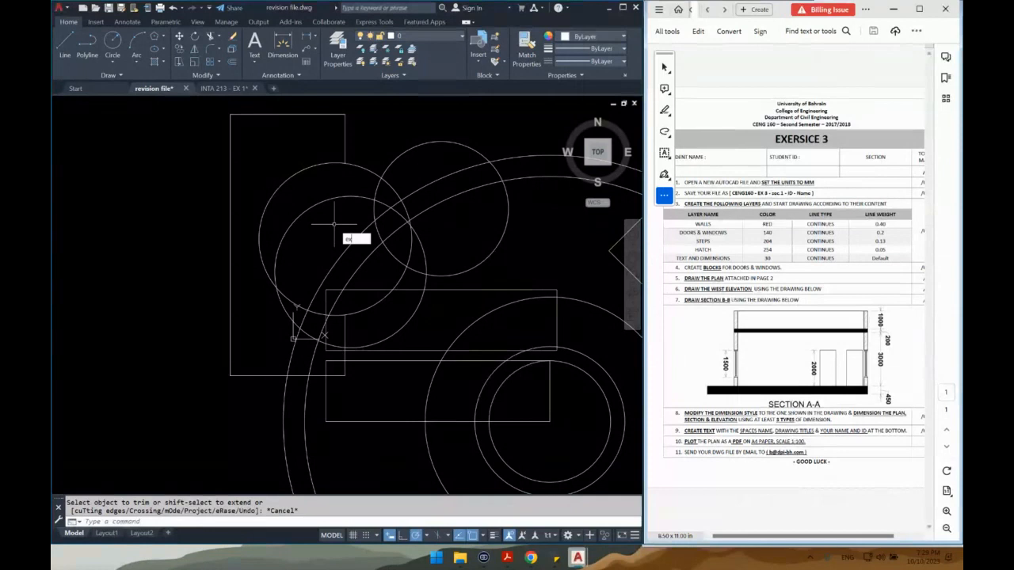
# Try extending the cut right edge of the tall rectangle with Extend, and undo it
pyautogui.press('Return')
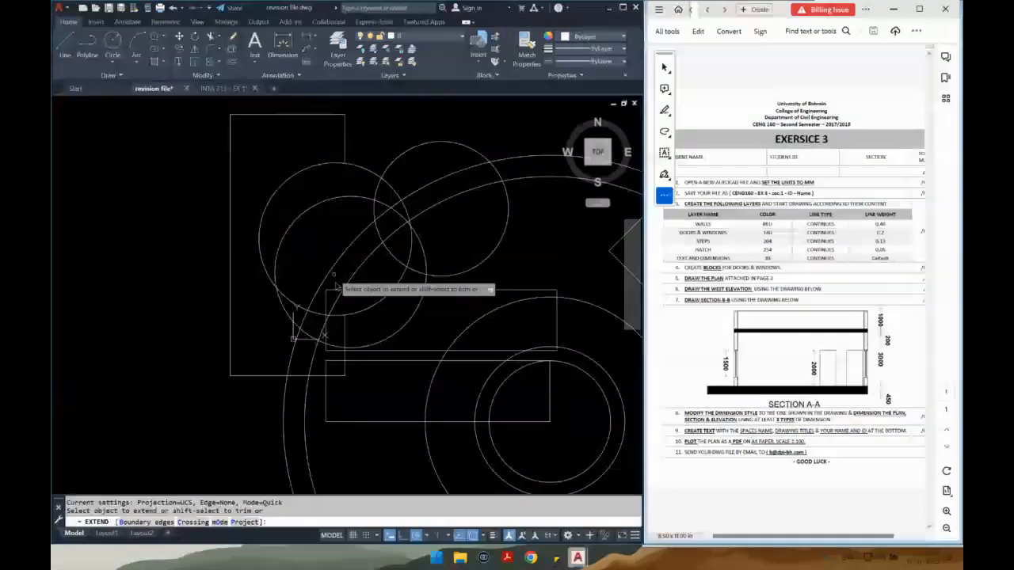
pyautogui.click(341, 302)
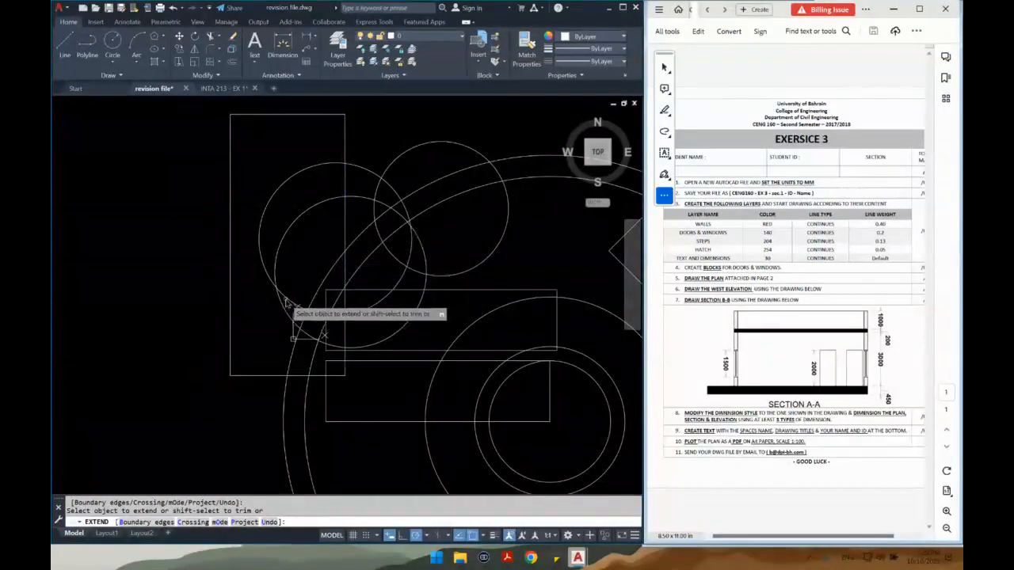
pyautogui.press('Escape')
# Draw a horizontal line from inside the tall rectangle across the upper parts of the three small circles
pyautogui.write('l')
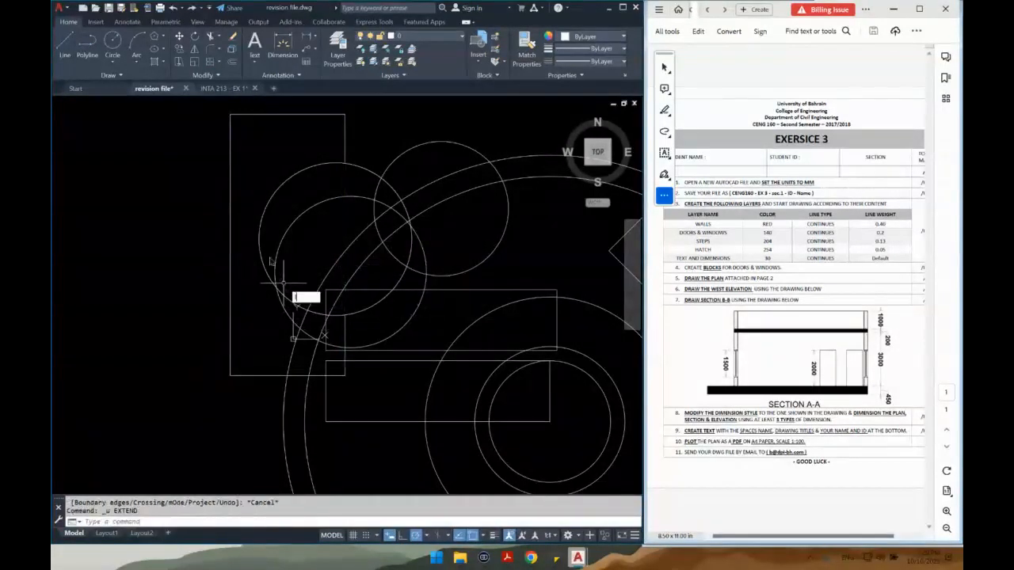
pyautogui.press('Return')
pyautogui.click(294, 306)
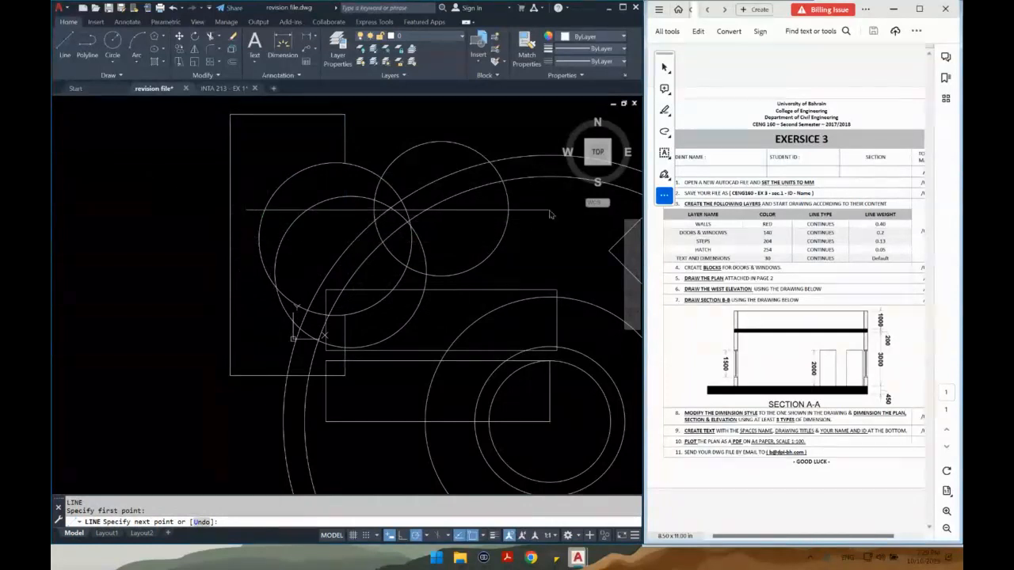
pyautogui.click(548, 211)
pyautogui.press('Return')
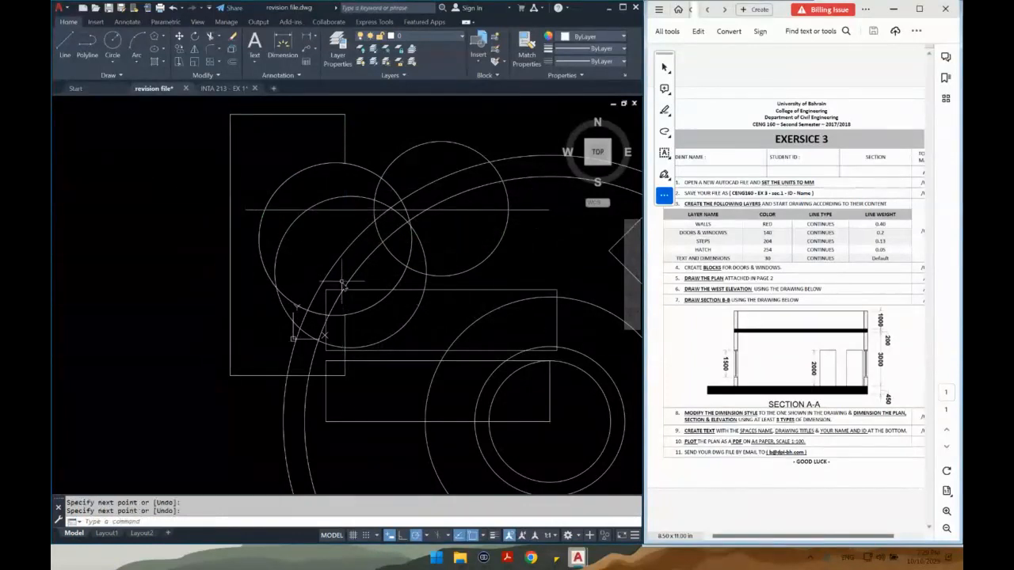
# With the rectangle and the horizontal line as boundary edges, extend the lower cut end of the rectangle's right edge up to the line
pyautogui.click(345, 332)
pyautogui.click(347, 209)
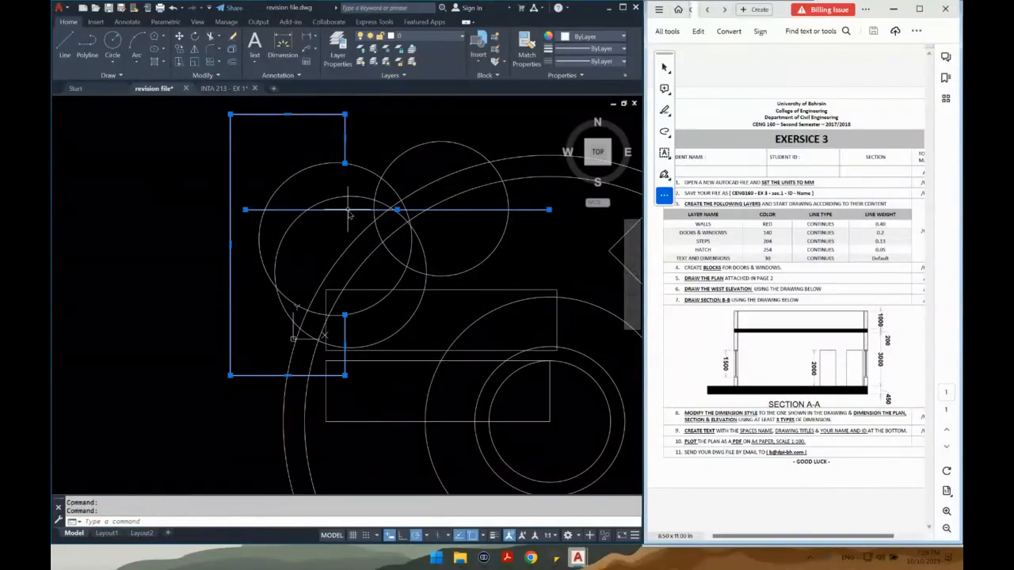
pyautogui.write('ex')
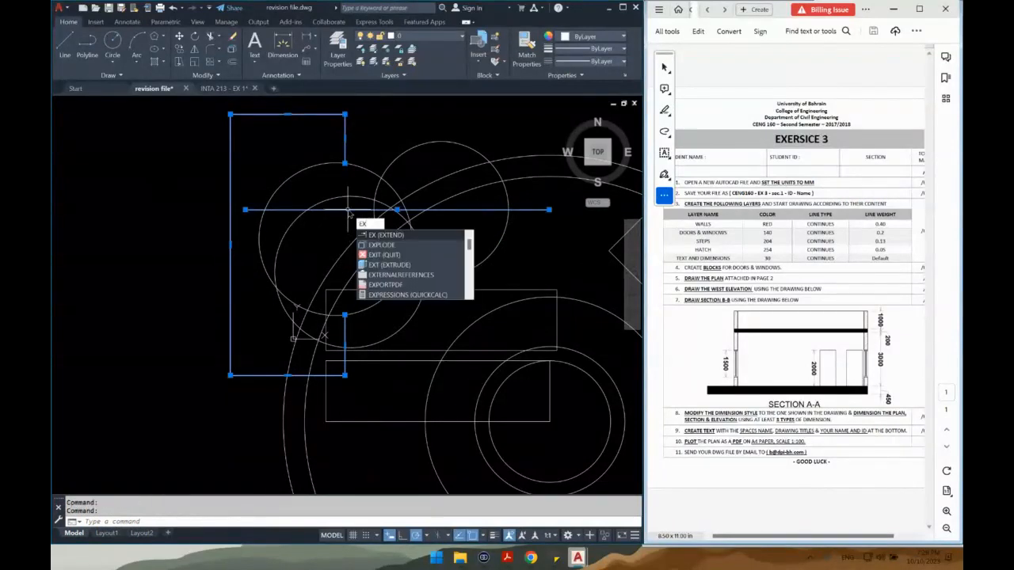
pyautogui.press('Return')
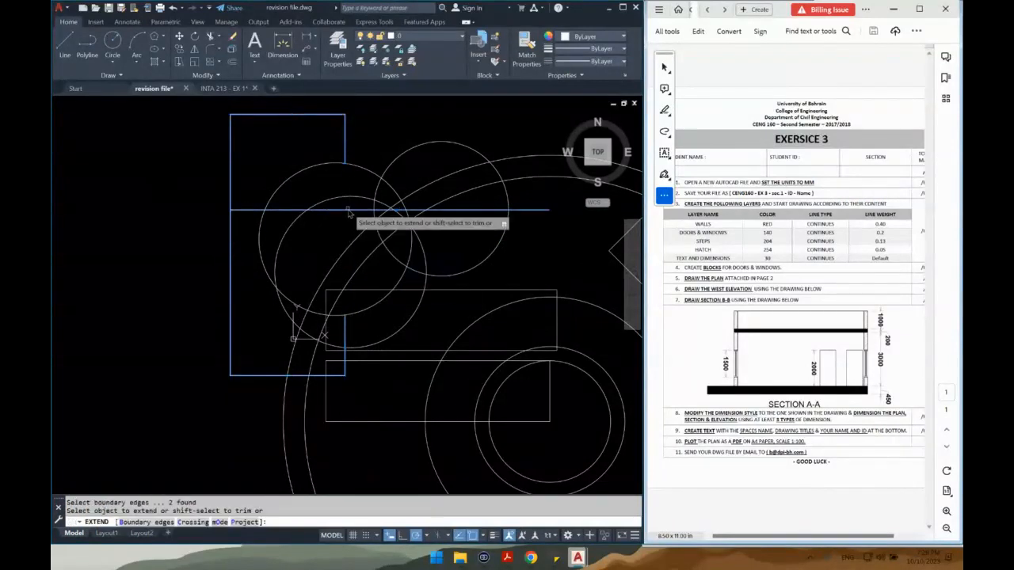
pyautogui.click(346, 333)
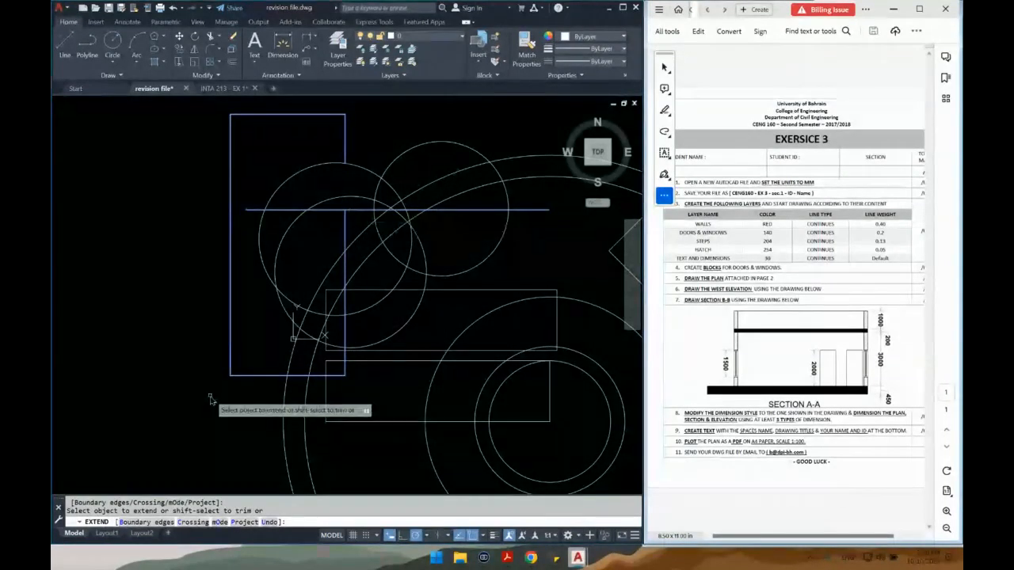
pyautogui.press('Escape')
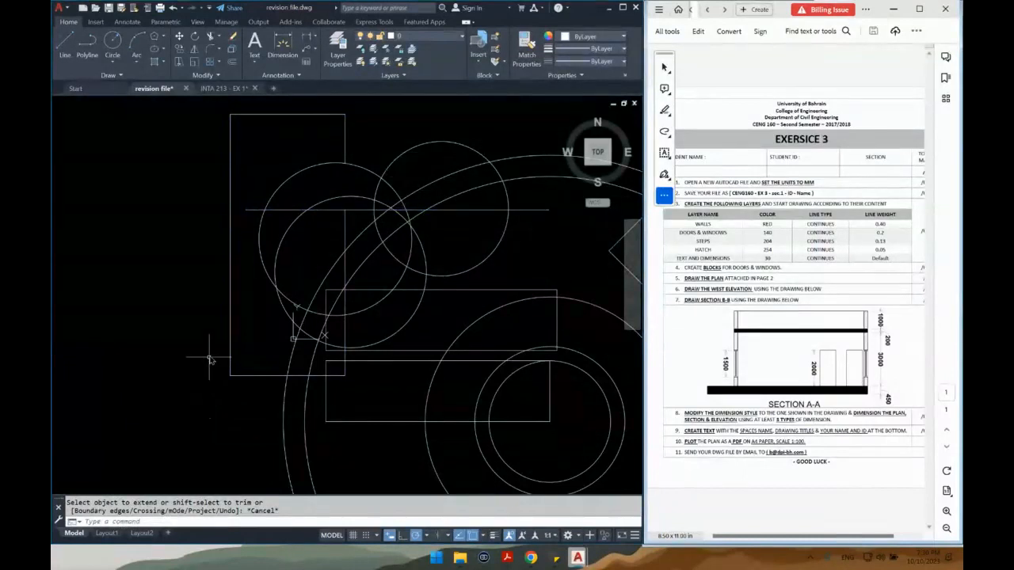
pyautogui.scroll(-4, 209, 346)
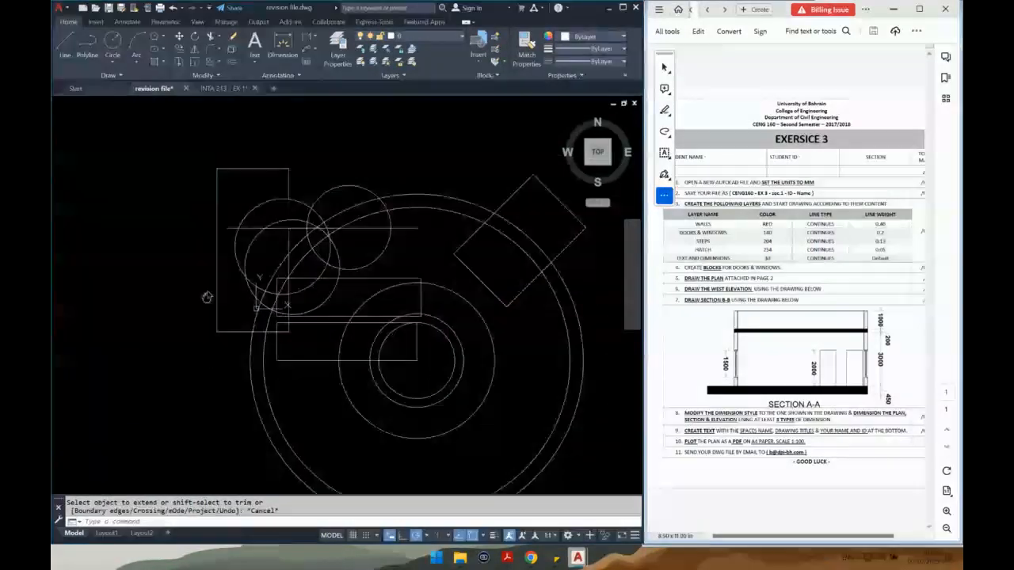
pyautogui.click(219, 52)
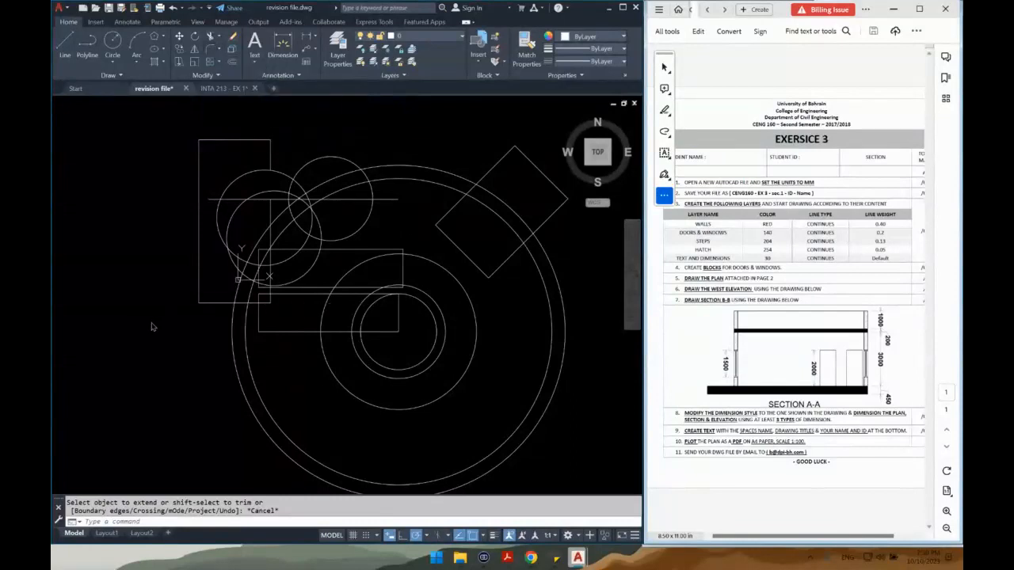
pyautogui.press('Escape')
# Draw a horizontal line and a vertical line crossing it in the empty area left of the shapes
pyautogui.moveTo(151, 337); pyautogui.dragTo(360, 317, button='middle')
pyautogui.press('l')
pyautogui.press('Return')
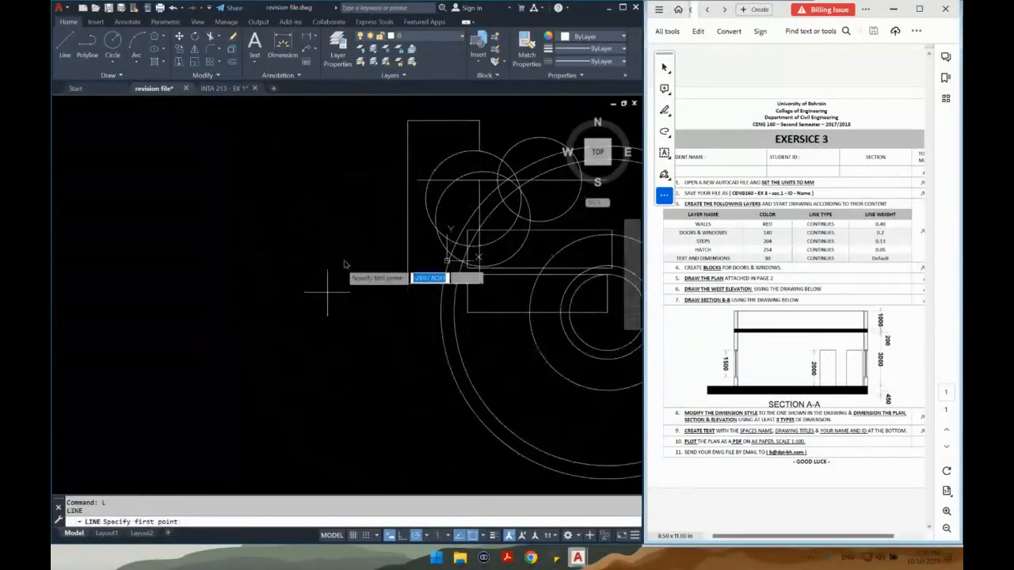
pyautogui.click(343, 256)
pyautogui.click(218, 254)
pyautogui.press('Return')
pyautogui.press('Return')
pyautogui.click(256, 179)
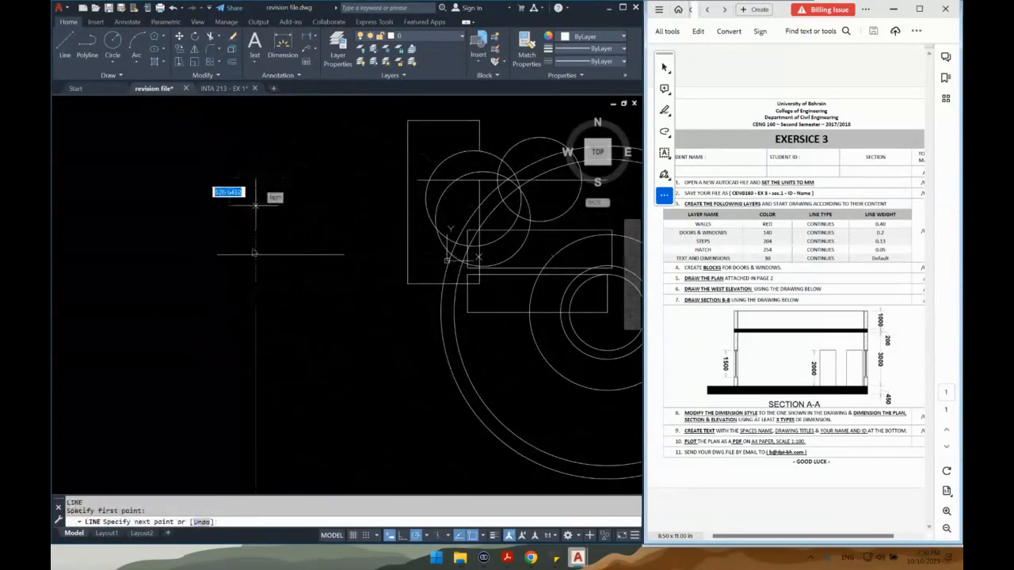
pyautogui.click(255, 290)
pyautogui.press('Return')
# Draw a separate short horizontal line below the cross and a short vertical line lower left of it, not touching each other
pyautogui.press('Return')
pyautogui.click(349, 368)
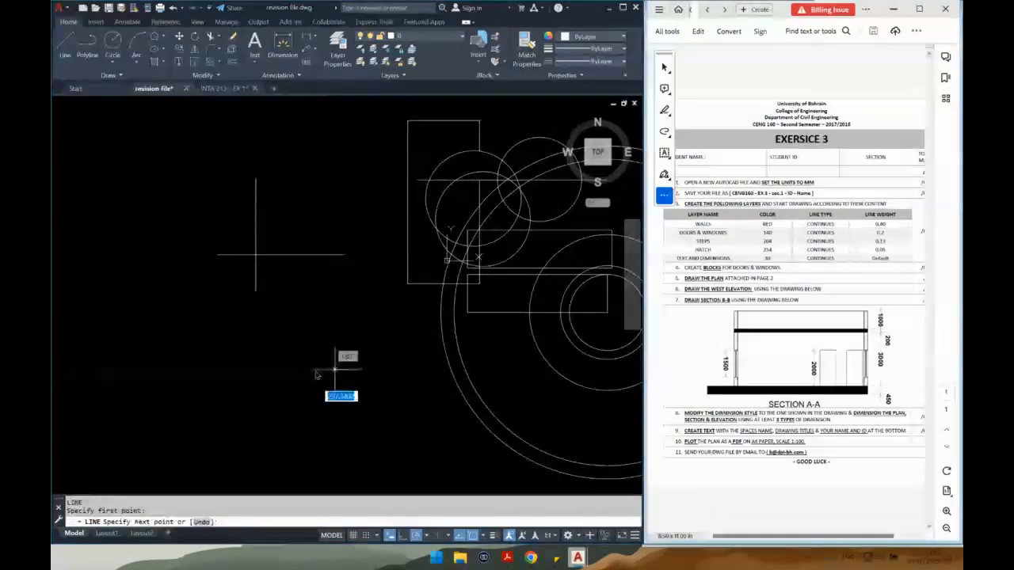
pyautogui.click(261, 369)
pyautogui.press('Return')
pyautogui.press('Return')
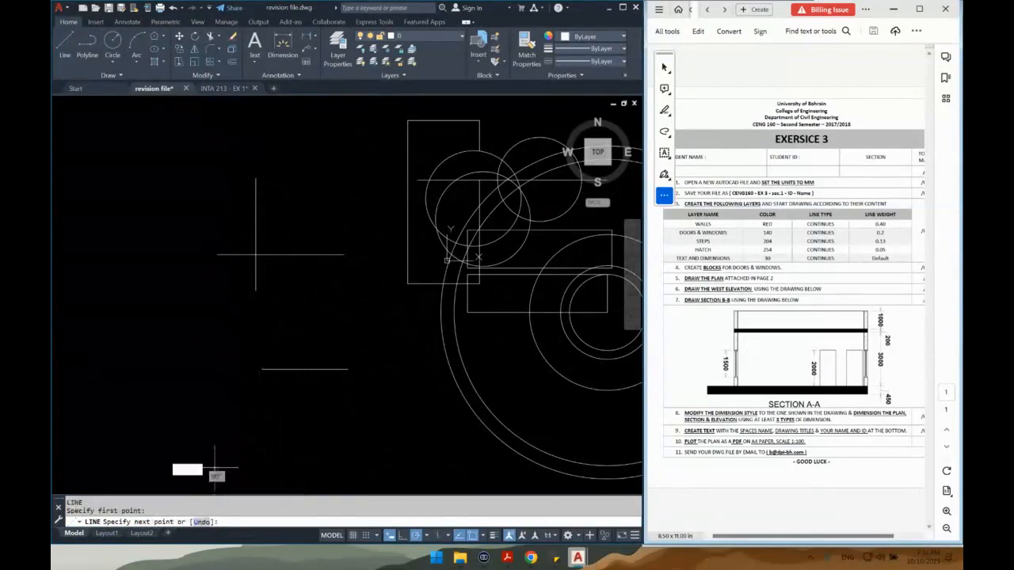
pyautogui.click(214, 471)
pyautogui.click(213, 412)
pyautogui.press('Return')
# Draw a longer horizontal line below the separate short horizontal and vertical lines
pyautogui.moveTo(237, 427); pyautogui.dragTo(258, 285, button='middle')
pyautogui.press('Return')
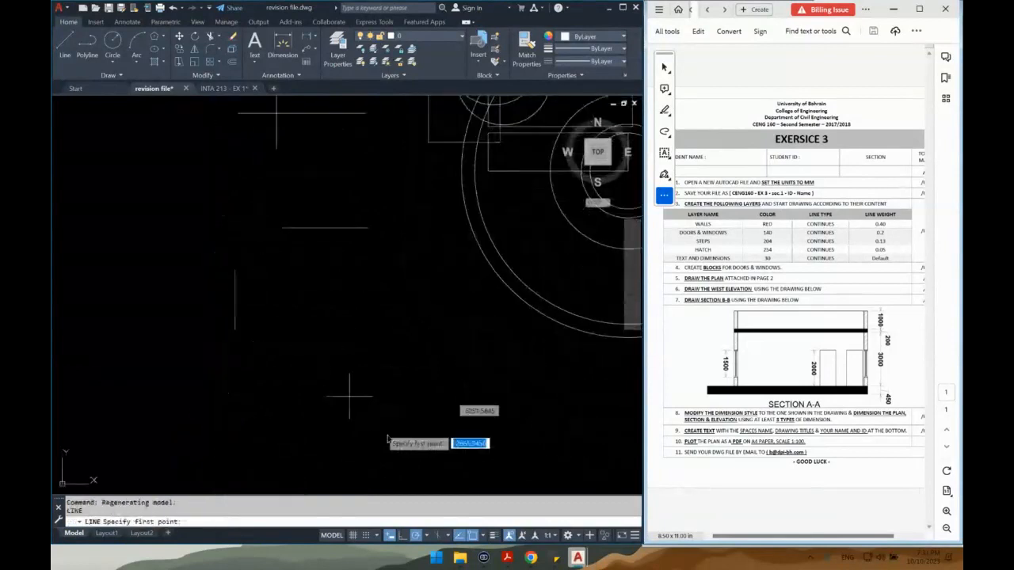
pyautogui.click(378, 394)
pyautogui.click(157, 393)
pyautogui.press('Return')
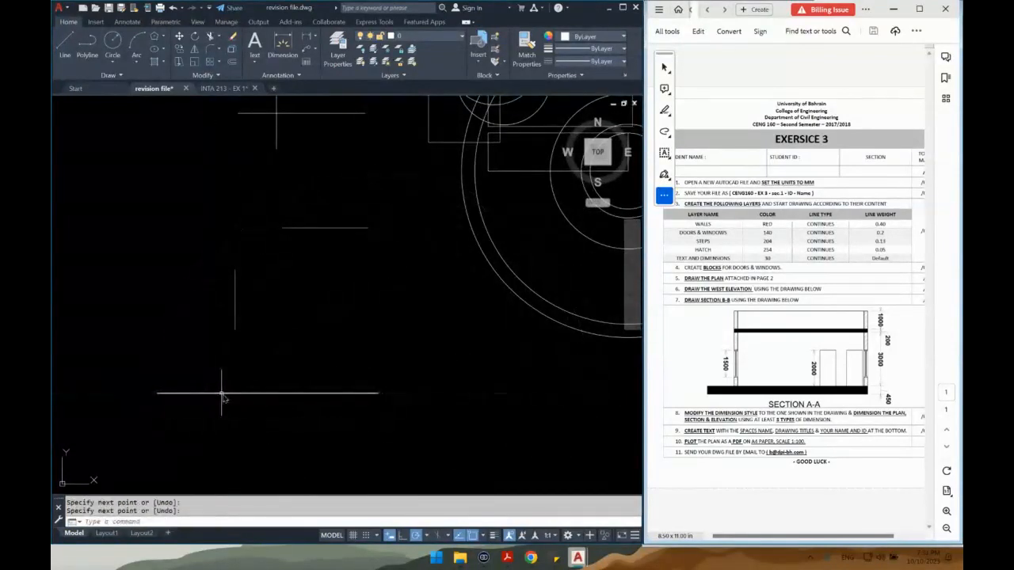
# Draw a short vertical line straight down from a point on the long lower horizontal line
pyautogui.press('Return')
pyautogui.click(223, 393)
pyautogui.click(222, 457)
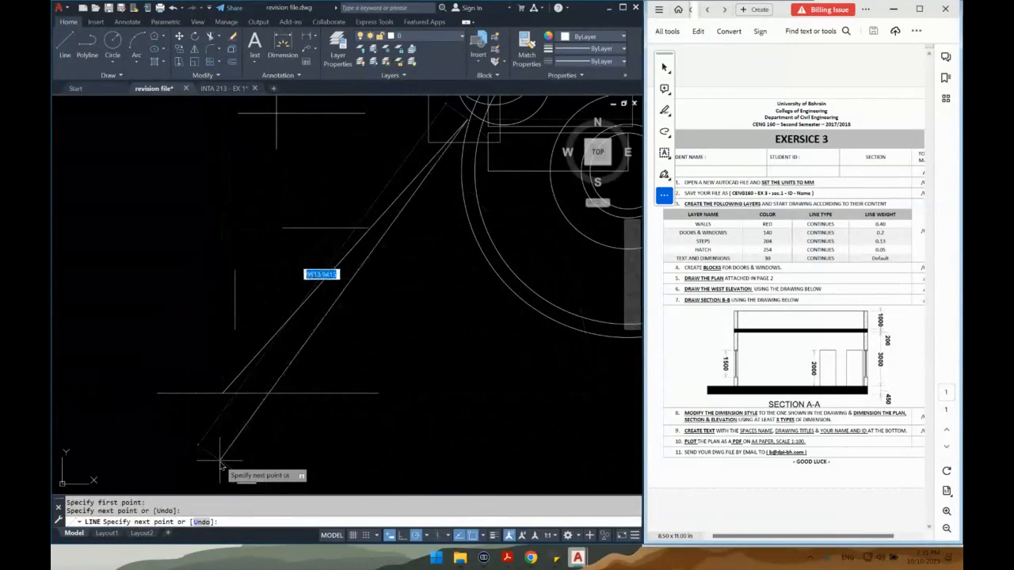
pyautogui.scroll(-2, 272, 432)
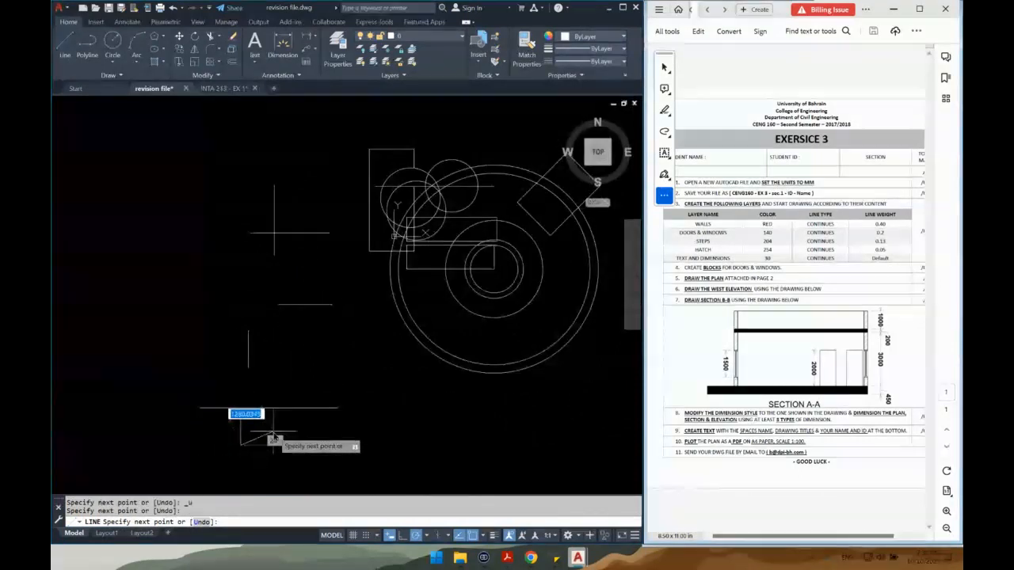
pyautogui.press('Escape')
pyautogui.moveTo(299, 430); pyautogui.dragTo(320, 409, button='middle')
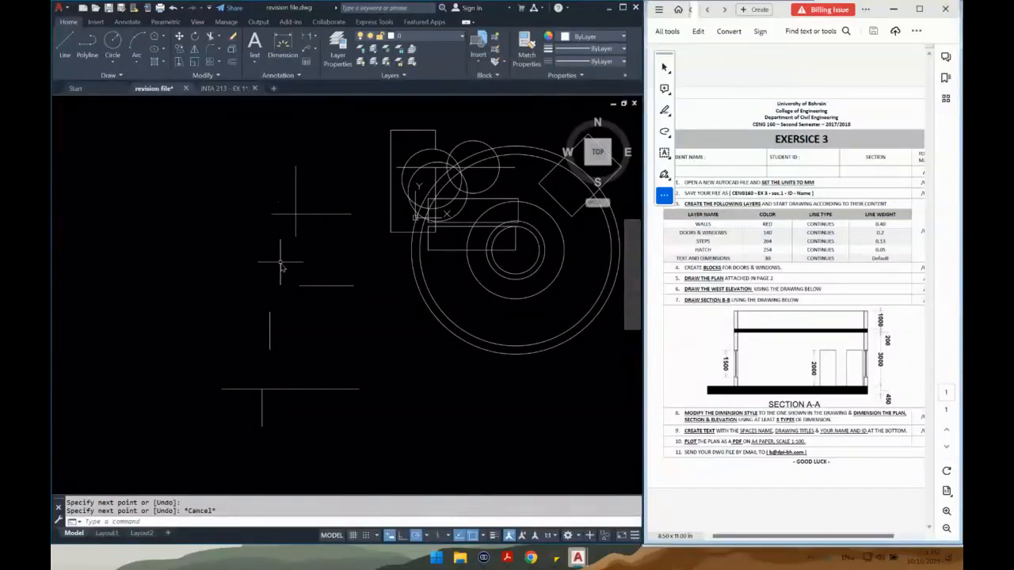
# Fillet the two crossing lines with a radius of 300, keeping the upper part of the vertical and the right part of the horizontal
pyautogui.write('f')
pyautogui.press('Return')
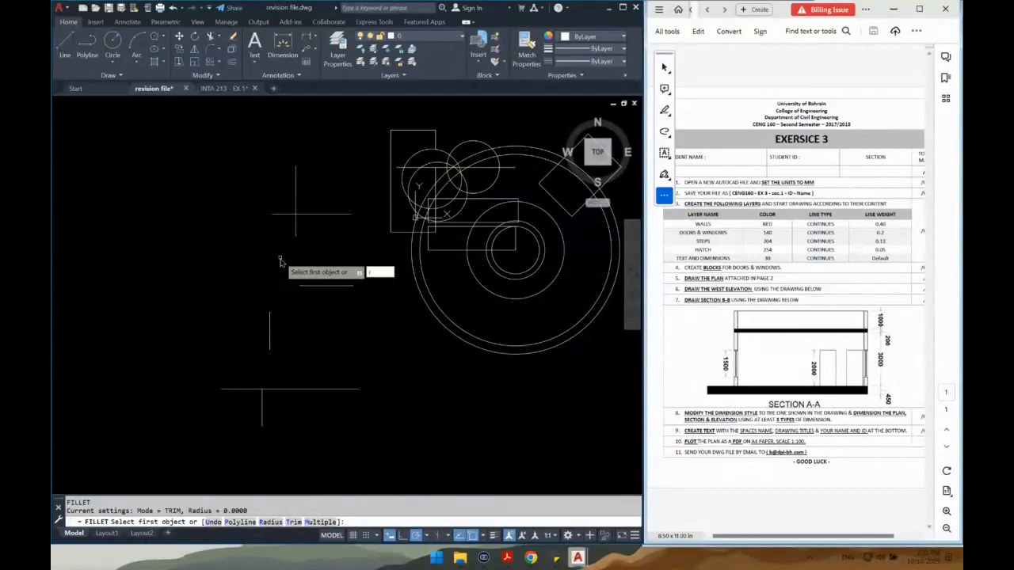
pyautogui.press('Return')
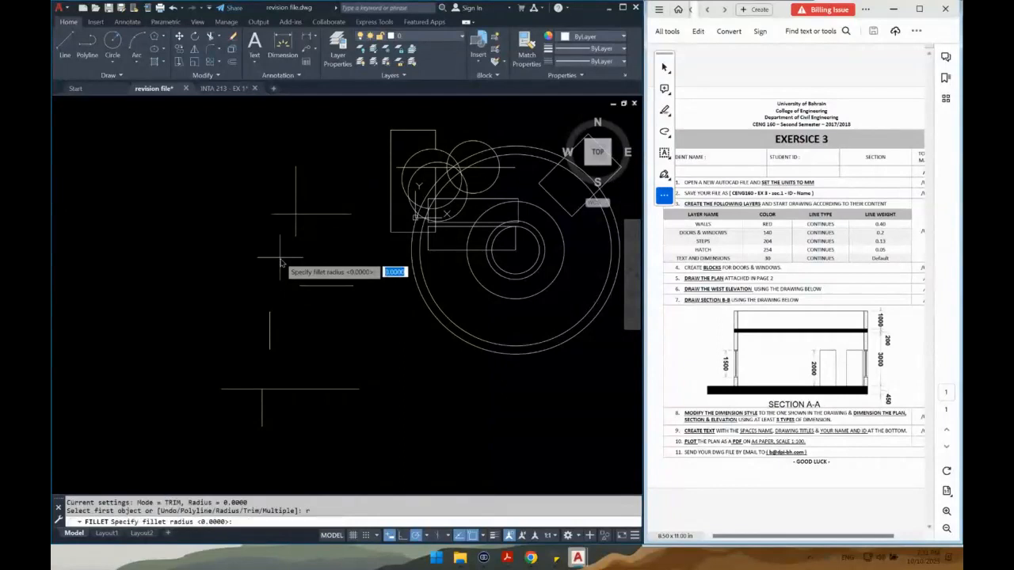
pyautogui.press('Return')
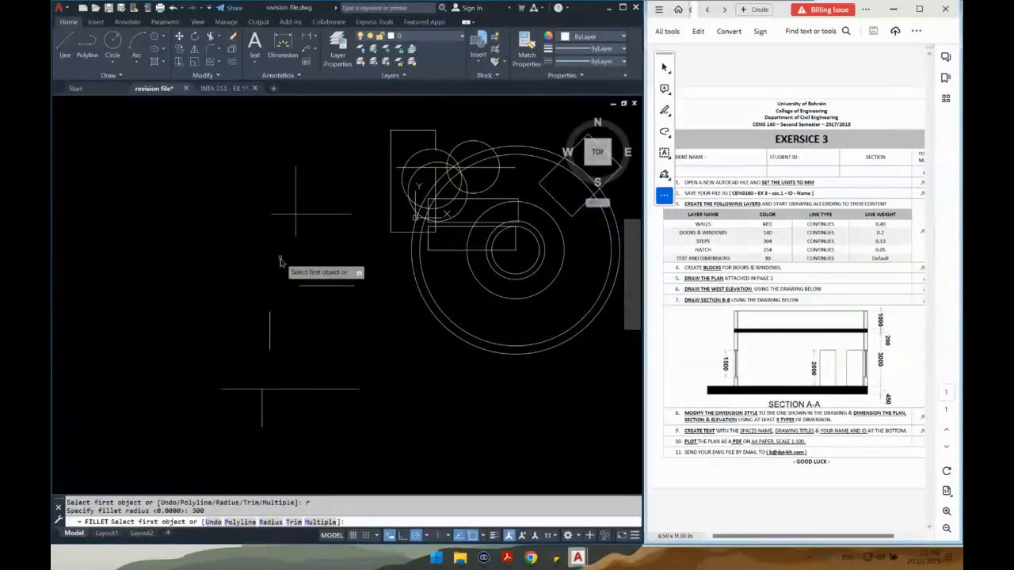
pyautogui.click(328, 214)
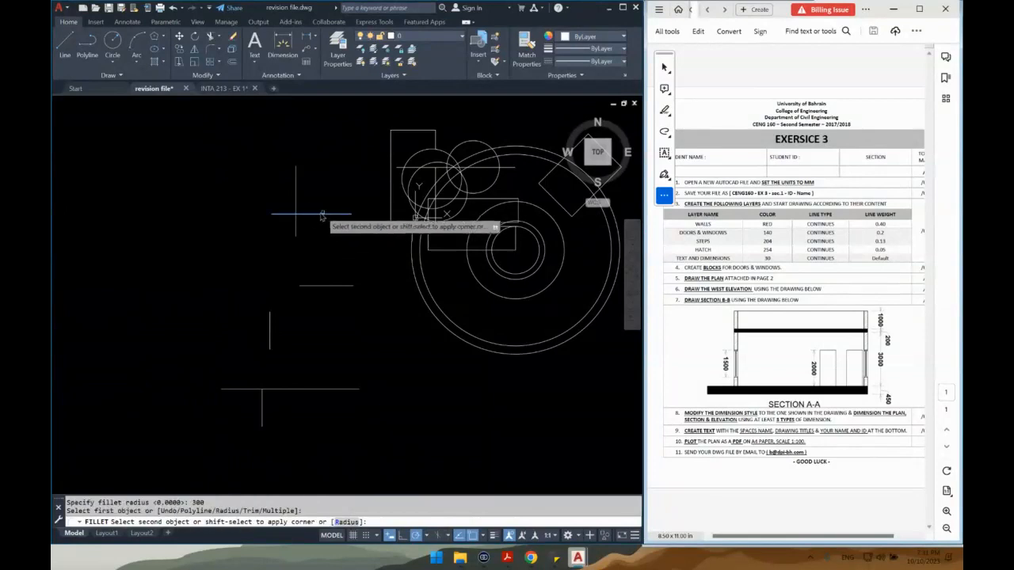
pyautogui.click(298, 182)
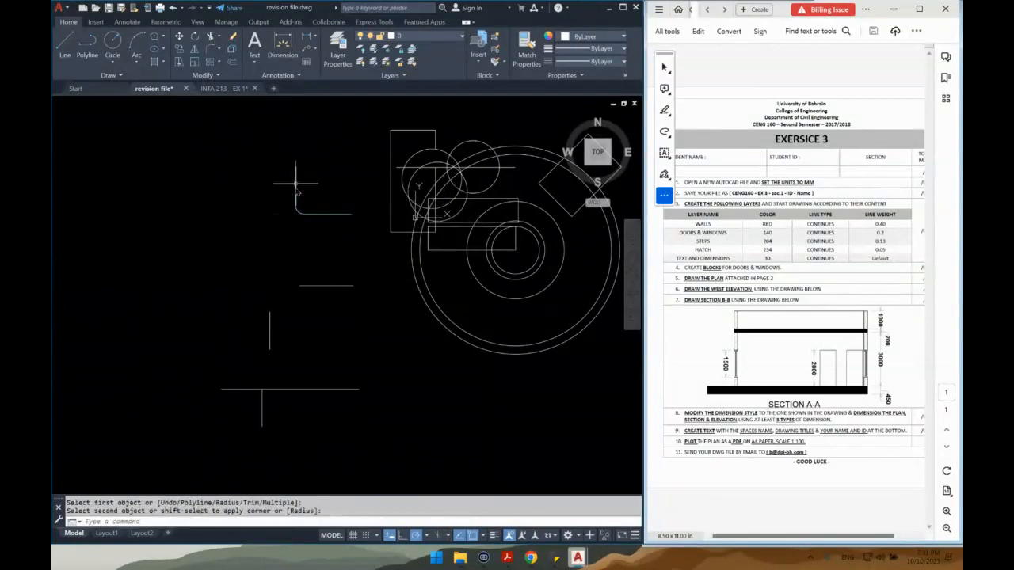
# Fillet the separate short horizontal and vertical lines with a radius of 500 so they join in a rounded corner
pyautogui.scroll(3, 295, 215)
pyautogui.moveTo(312, 337); pyautogui.dragTo(326, 256, button='middle')
pyautogui.write('F')
pyautogui.press('Return')
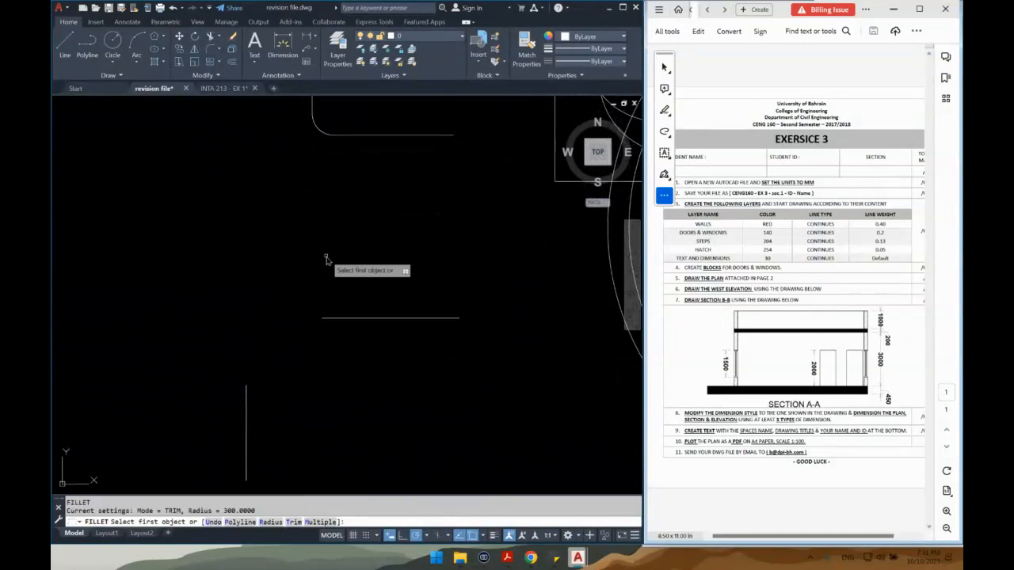
pyautogui.write('r')
pyautogui.press('Return')
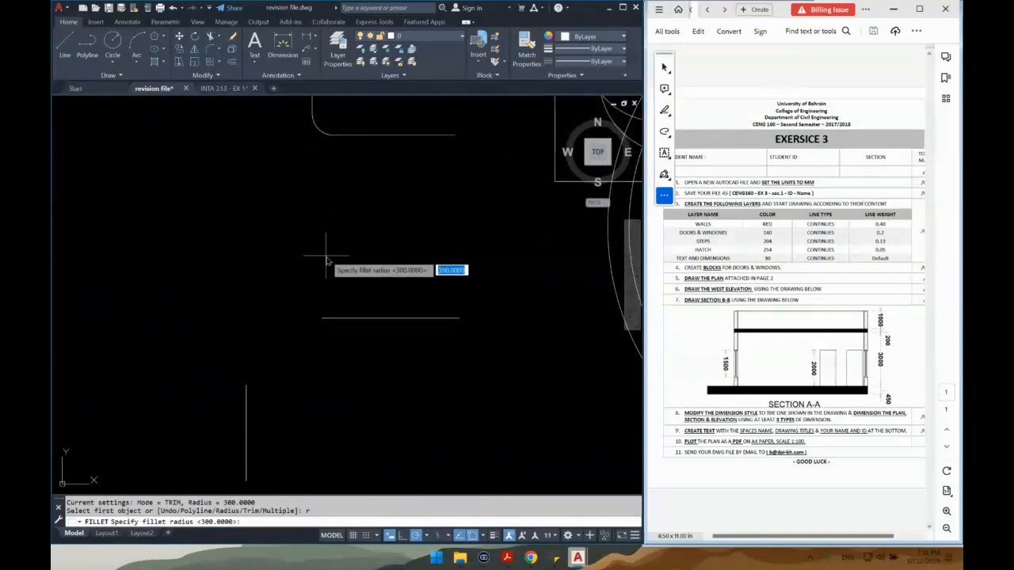
pyautogui.write('5')
pyautogui.press('Return')
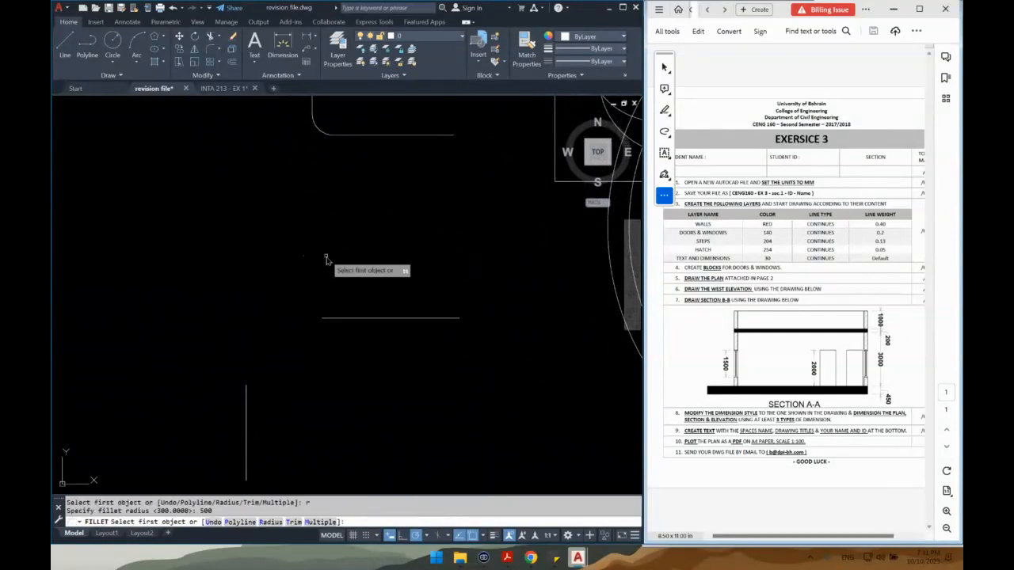
pyautogui.click(357, 320)
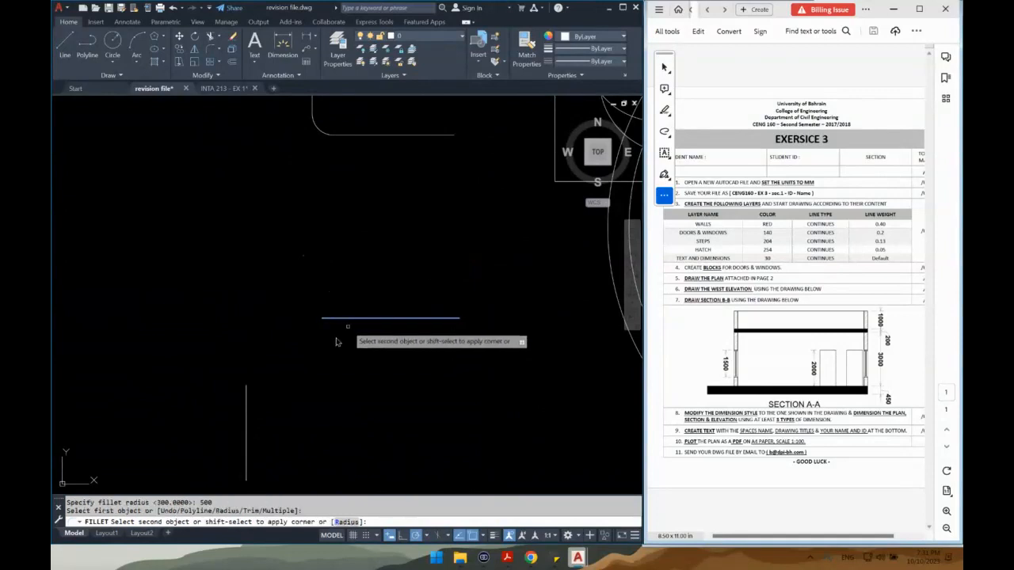
pyautogui.click(246, 418)
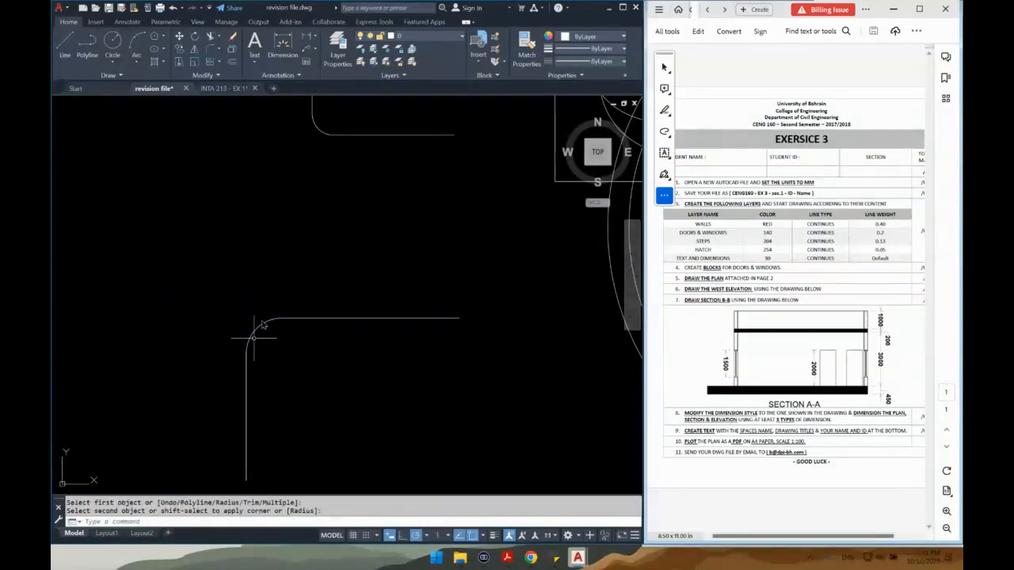
# Fillet the long lower horizontal line, on its right part, with the vertical line hanging from it, using the 500 radius
pyautogui.scroll(-2, 314, 353)
pyautogui.moveTo(316, 390); pyautogui.dragTo(318, 266, button='middle')
pyautogui.press('Return')
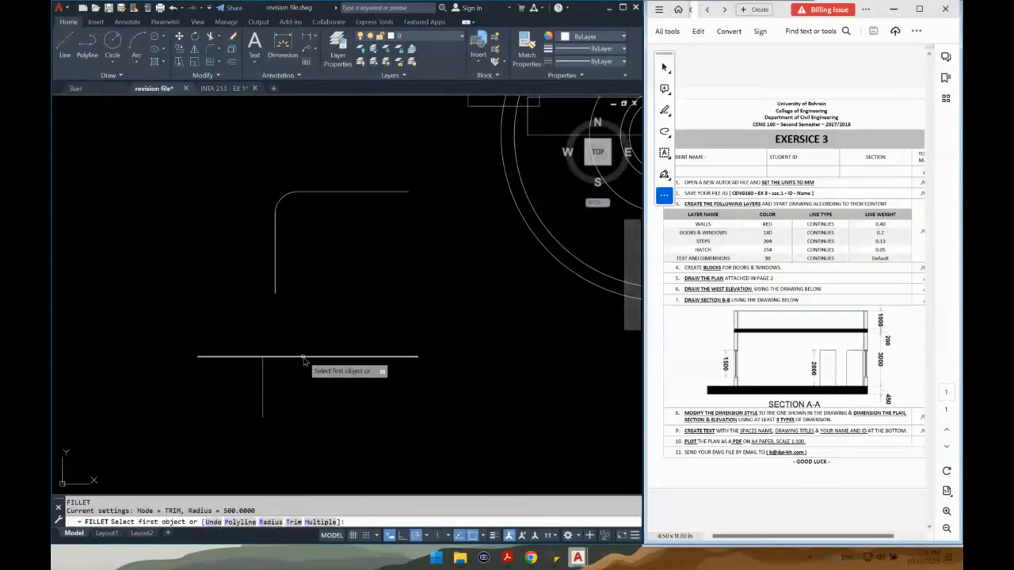
pyautogui.click(304, 357)
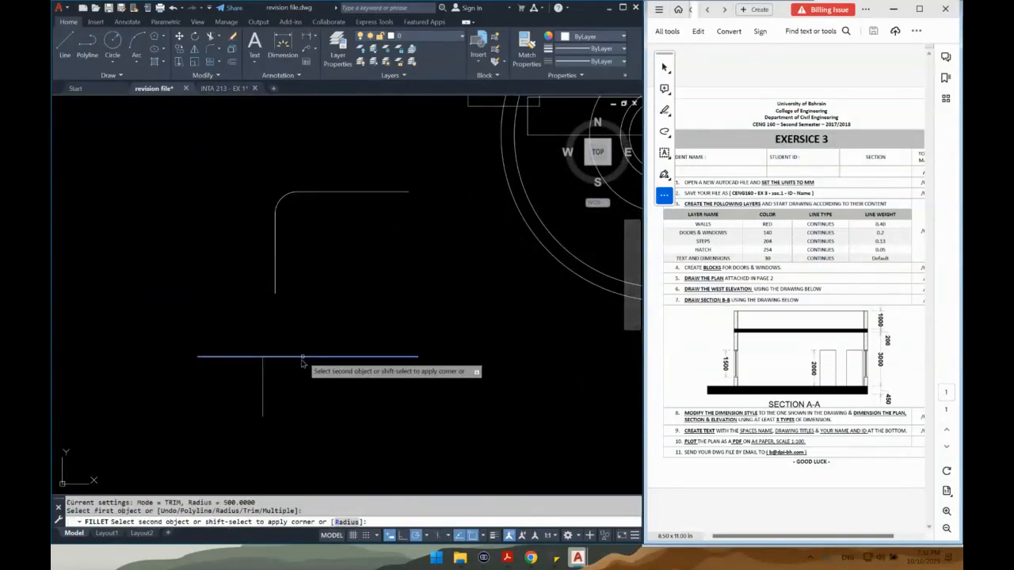
pyautogui.click(263, 385)
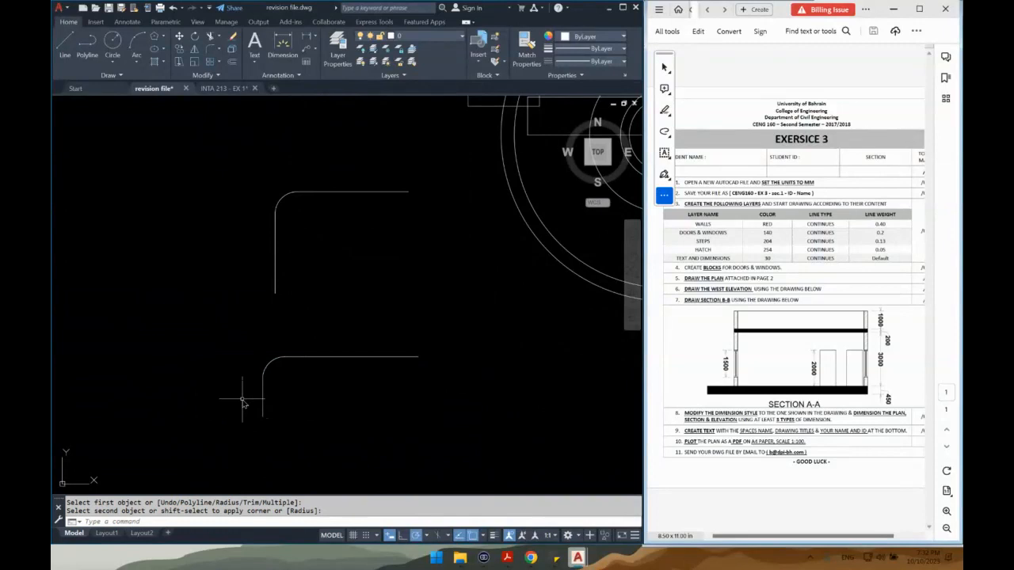
# Undo the three fillets on the practice line pairs
pyautogui.press('Escape')
pyautogui.hotkey('ctrl', 'z')
pyautogui.hotkey('ctrl', 'z')
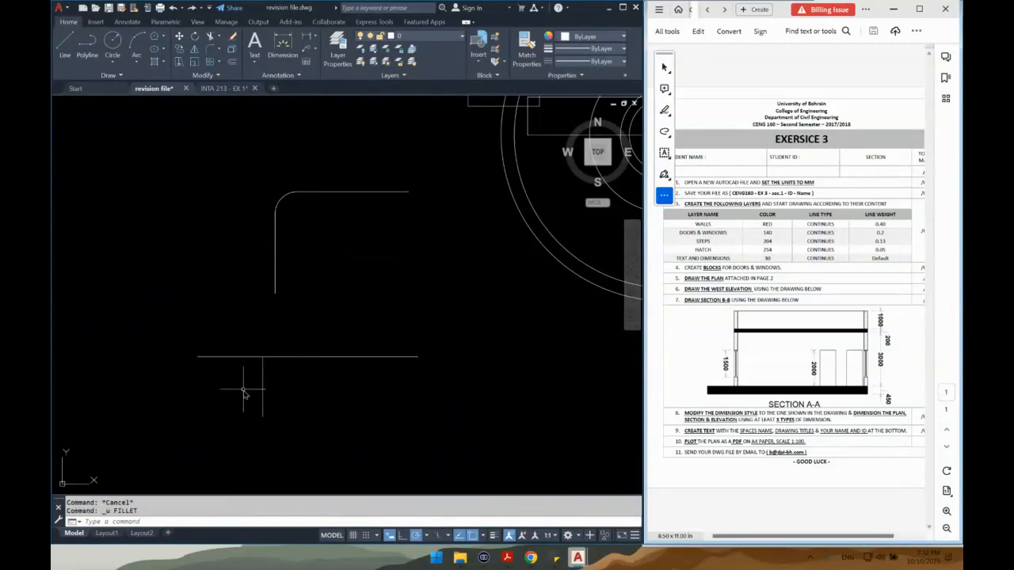
pyautogui.hotkey('ctrl', 'z')
pyautogui.hotkey('ctrl', 'z')
pyautogui.hotkey('ctrl', 'z')
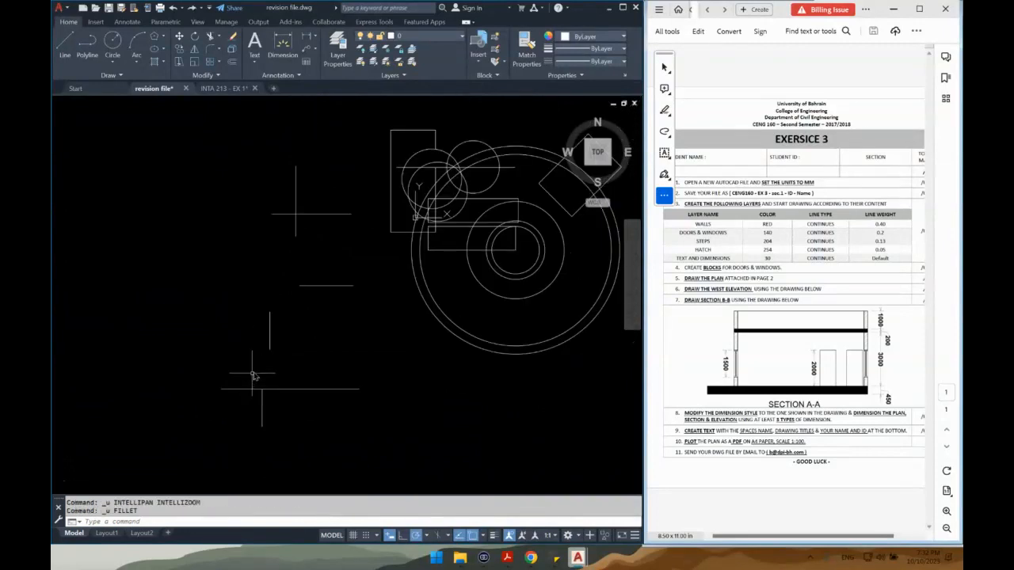
# Chamfer the two crossing lines with both distances set to 600, keeping the upper vertical and right horizontal parts
pyautogui.write('ch')
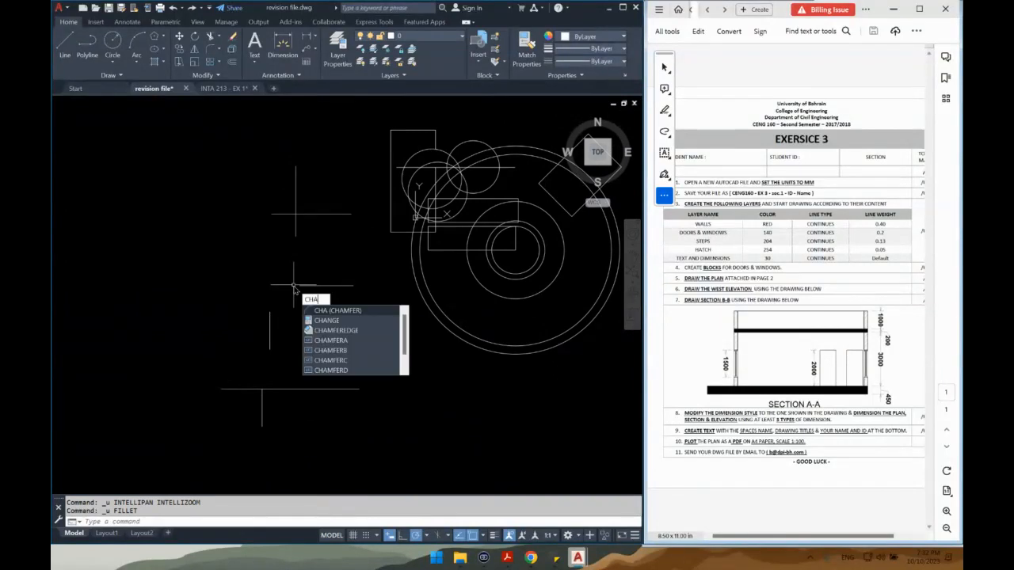
pyautogui.press('Return')
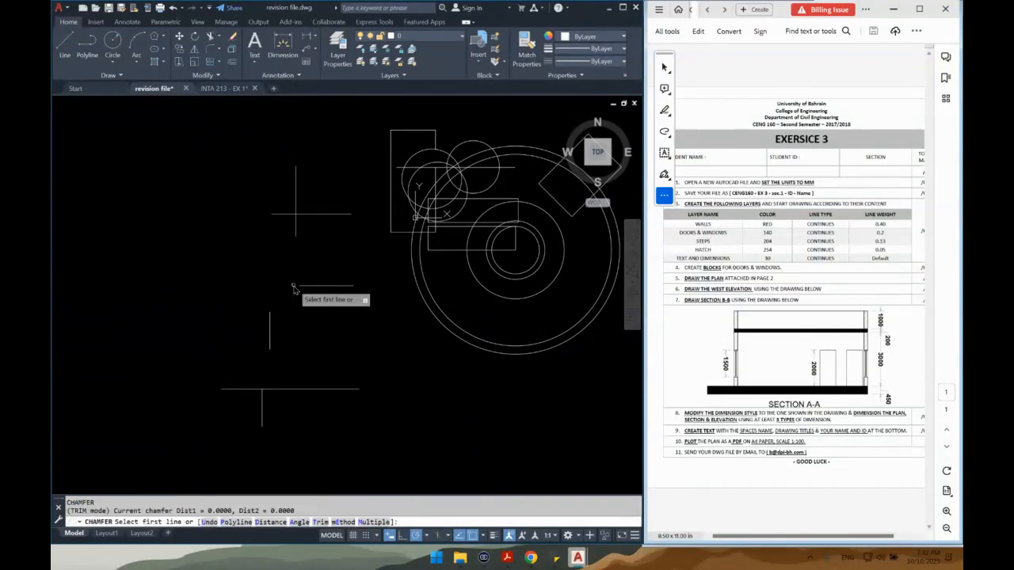
pyautogui.write('d')
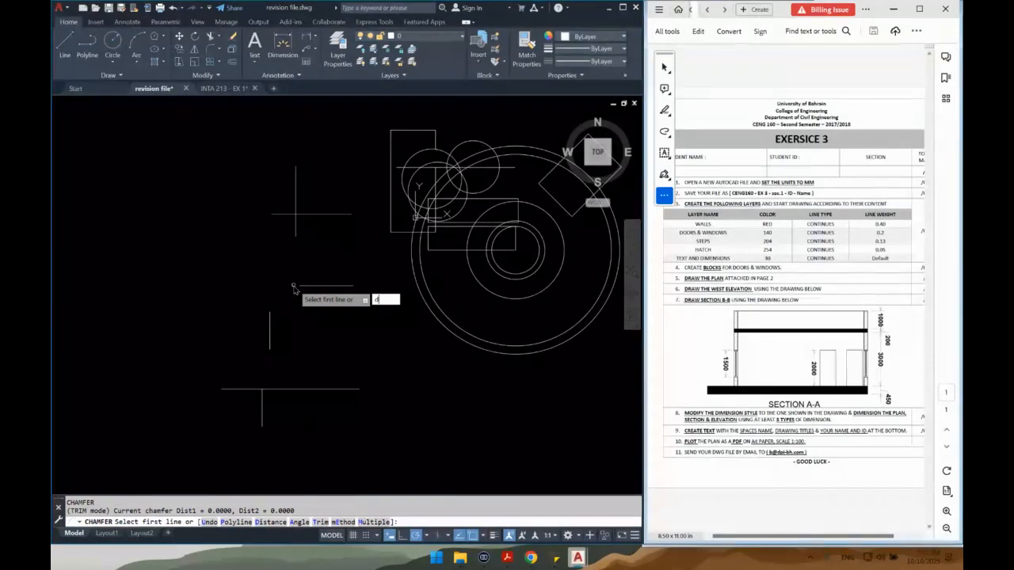
pyautogui.press('Return')
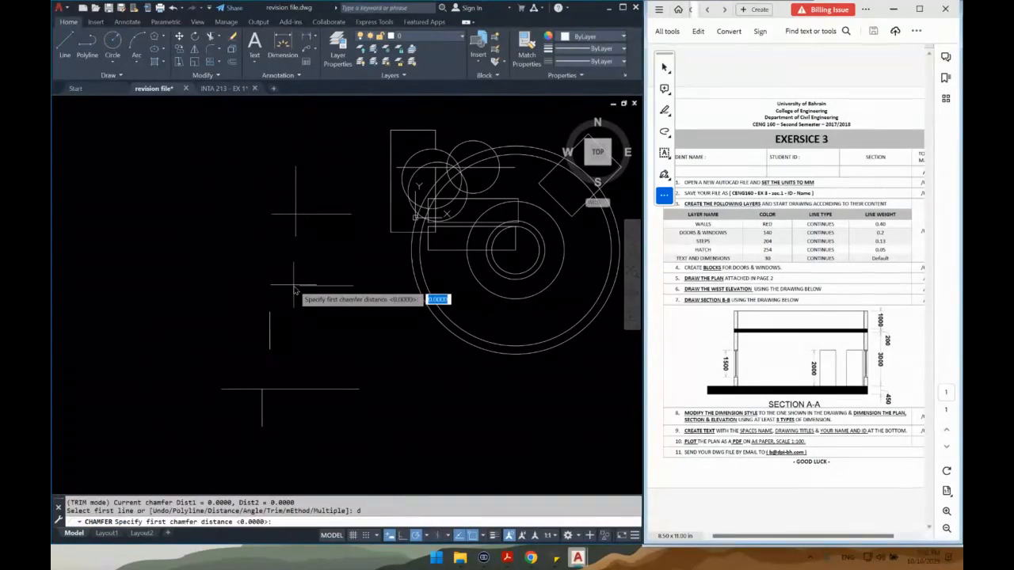
pyautogui.write('600')
pyautogui.press('Return')
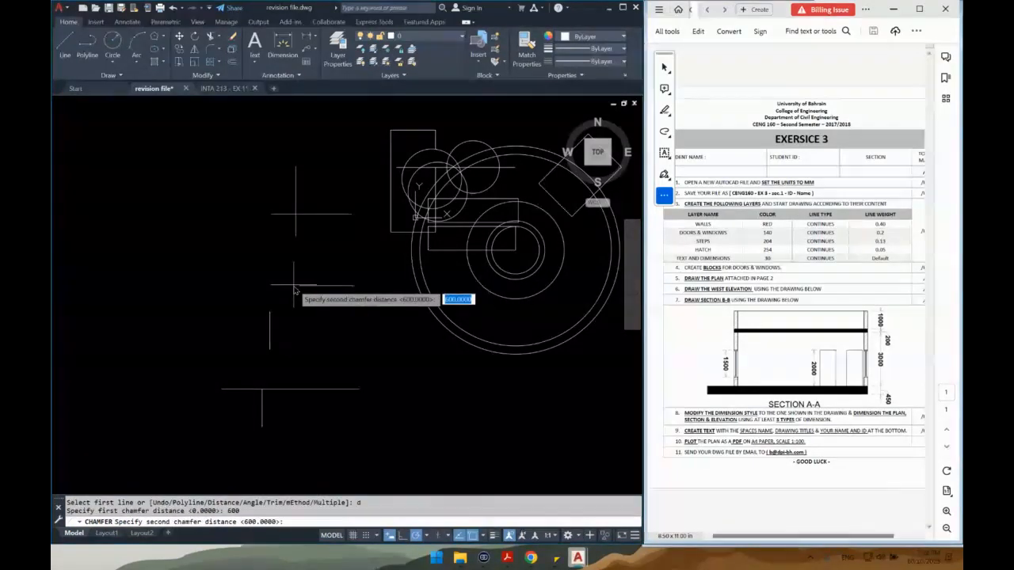
pyautogui.write('600')
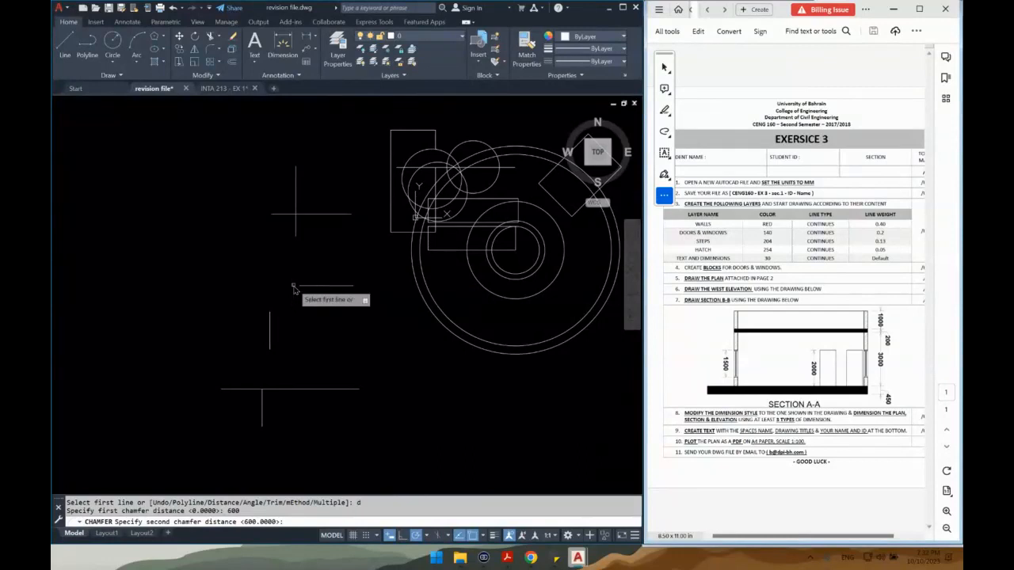
pyautogui.press('Return')
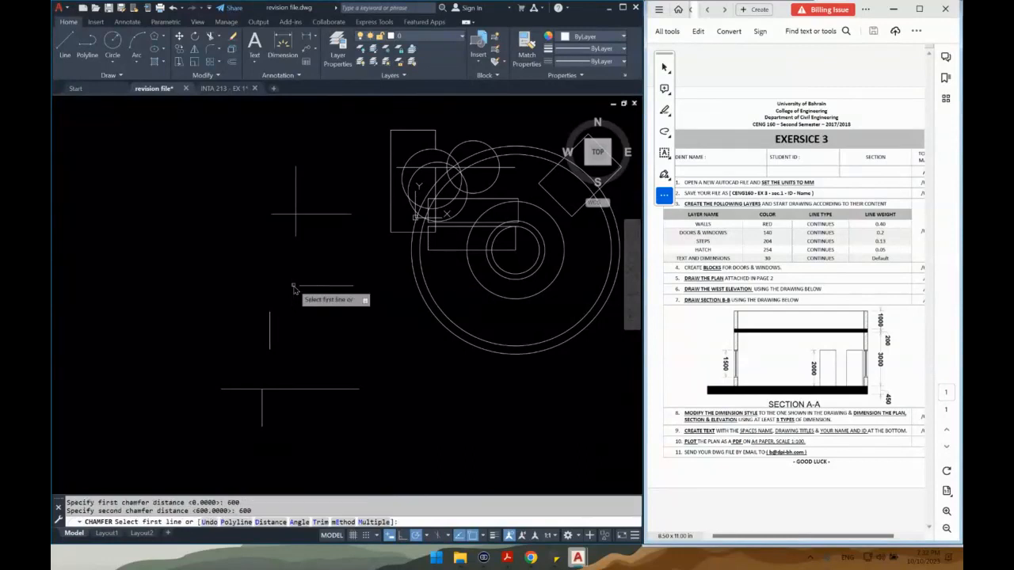
pyautogui.click(328, 213)
pyautogui.click(297, 187)
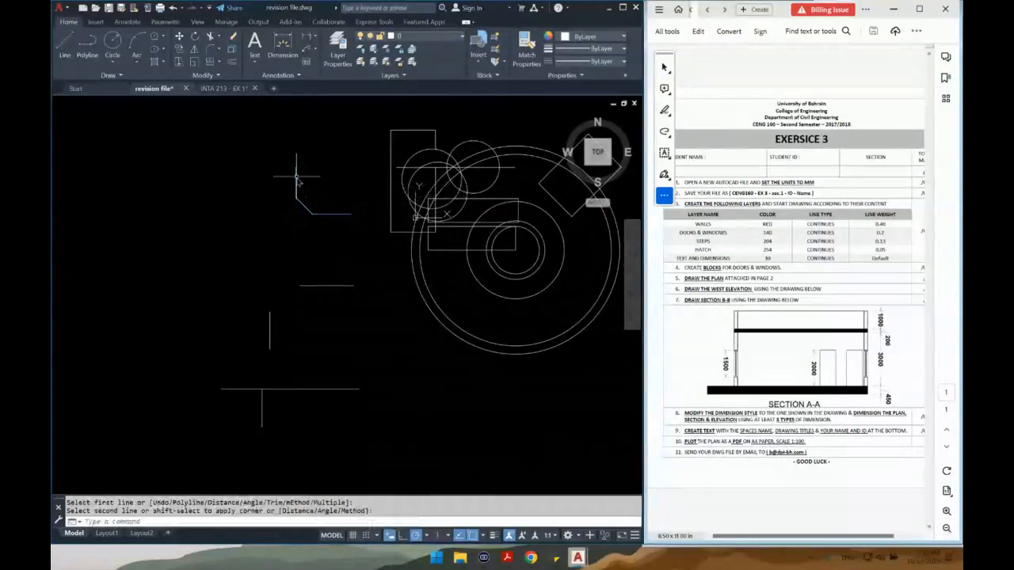
# Chamfer the separate short horizontal and vertical lines with the 600 by 600 distances
pyautogui.scroll(2, 298, 278)
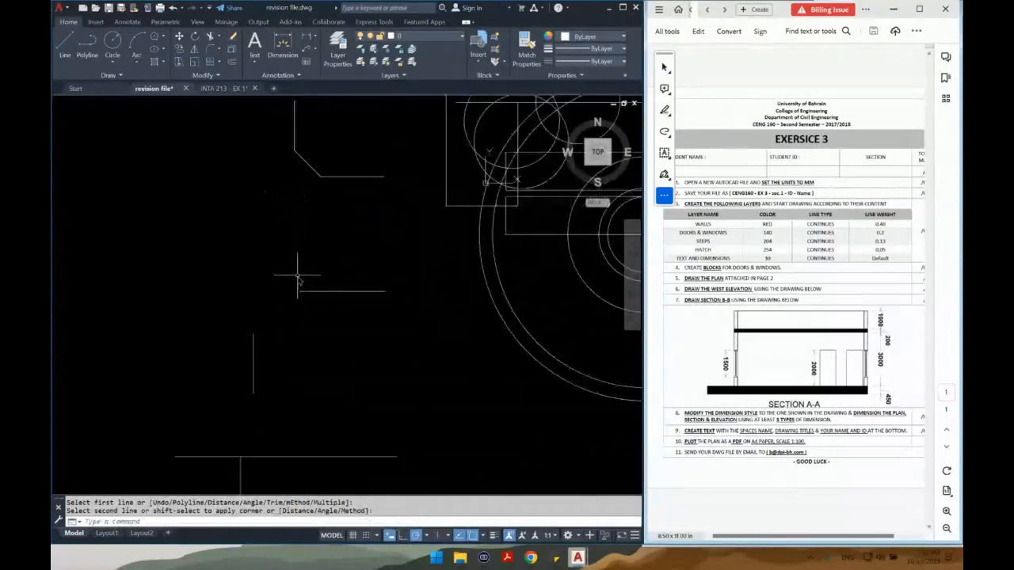
pyautogui.write('cha')
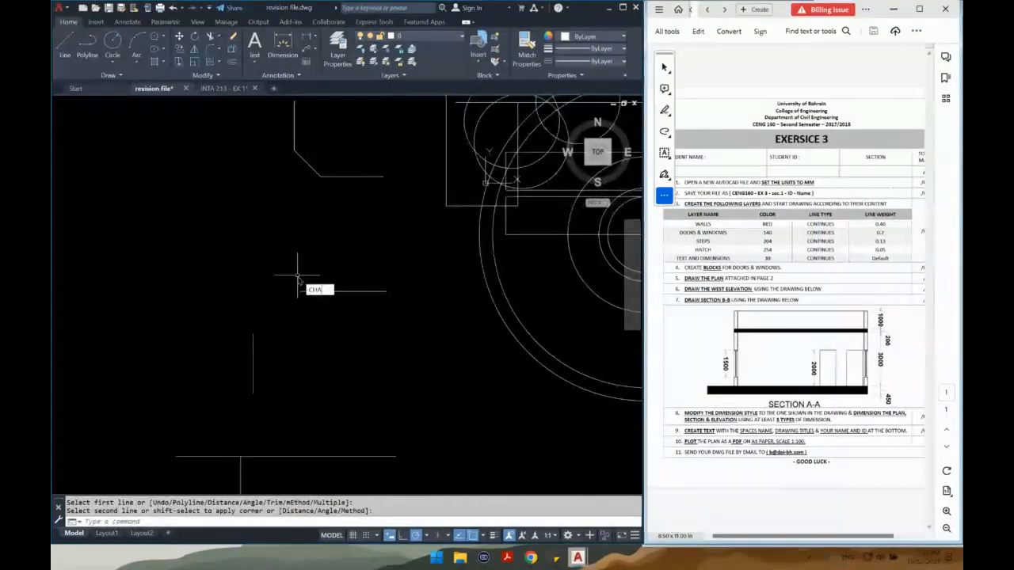
pyautogui.press('Return')
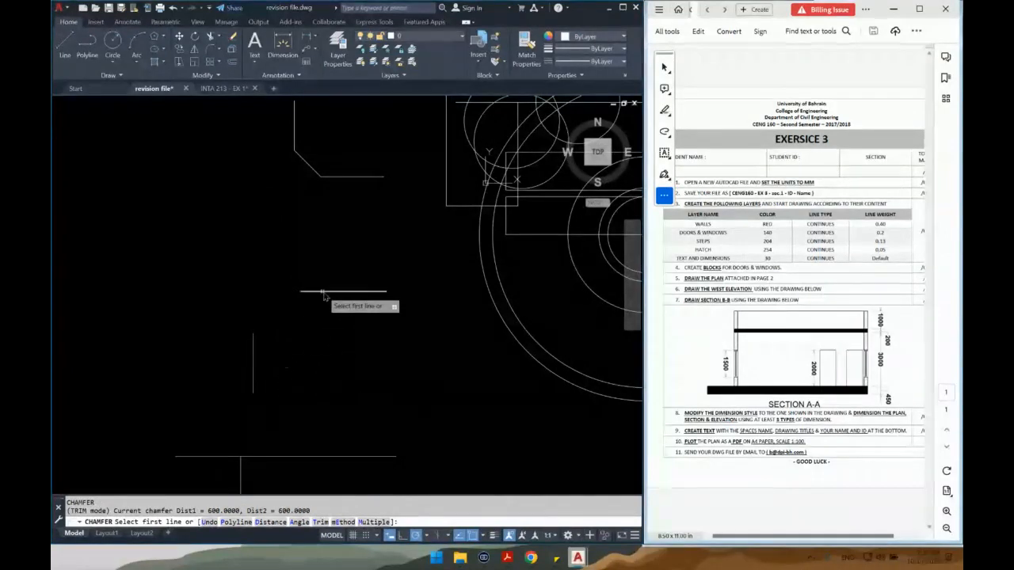
pyautogui.click(323, 293)
pyautogui.click(253, 372)
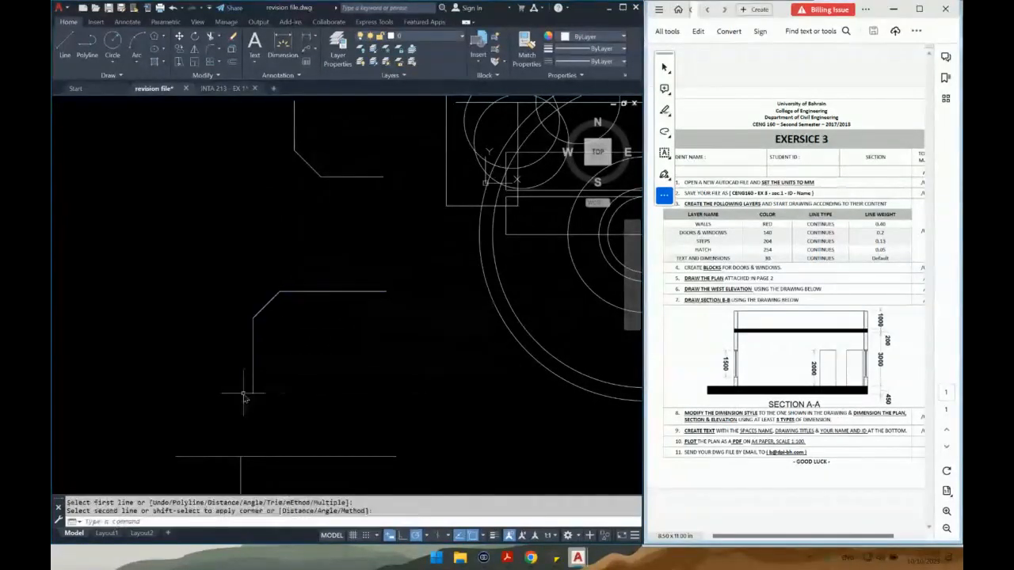
# Chamfer the right part of the long lower horizontal line with the vertical line below it, using the 600 distances
pyautogui.moveTo(238, 399); pyautogui.dragTo(243, 357, button='middle')
pyautogui.press('Return')
pyautogui.click(283, 412)
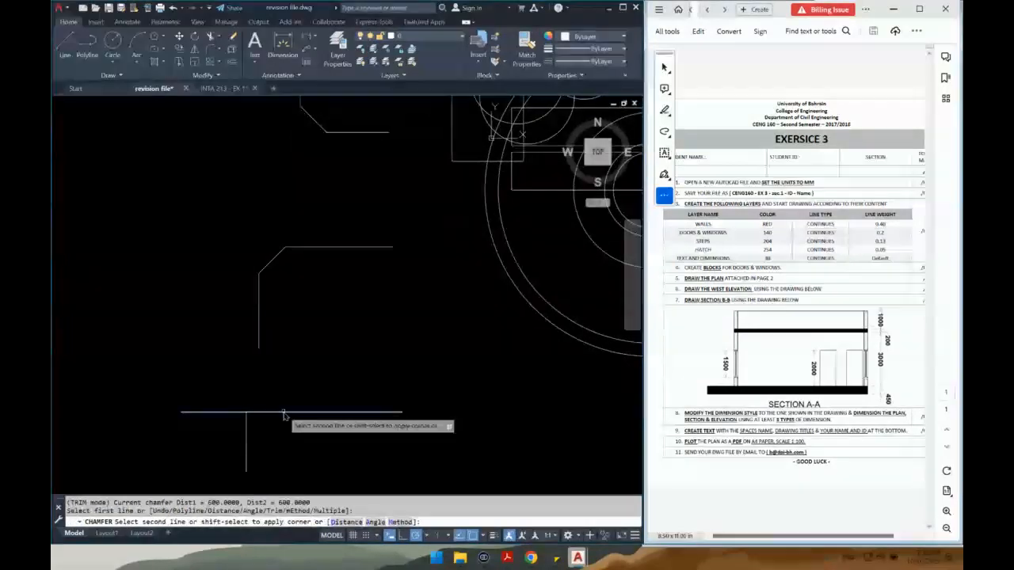
pyautogui.click(246, 458)
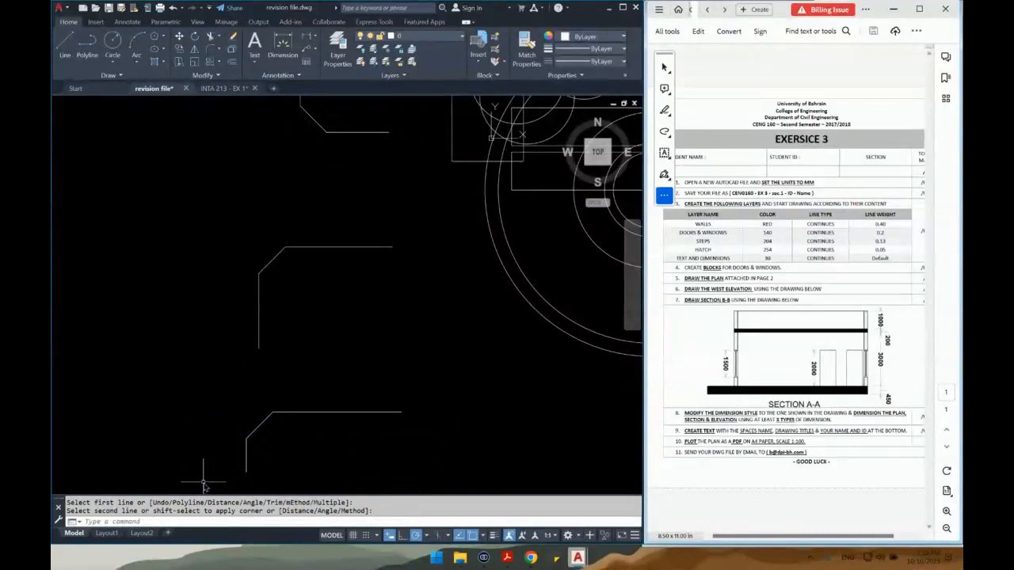
# Undo the three chamfers on the practice line pairs
pyautogui.hotkey('ctrl', 'z')
pyautogui.hotkey('ctrl', 'z')
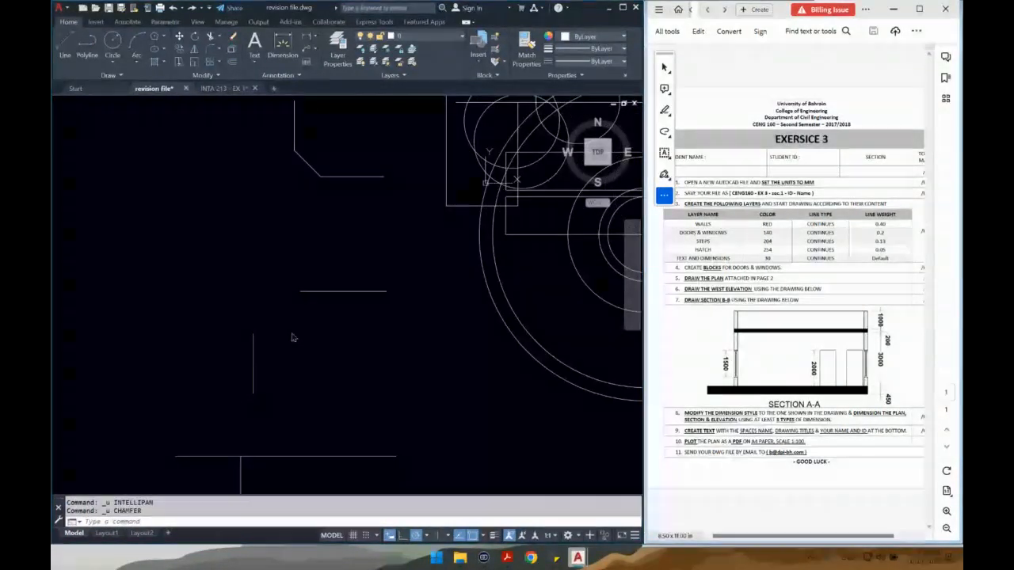
pyautogui.hotkey('ctrl', 'z')
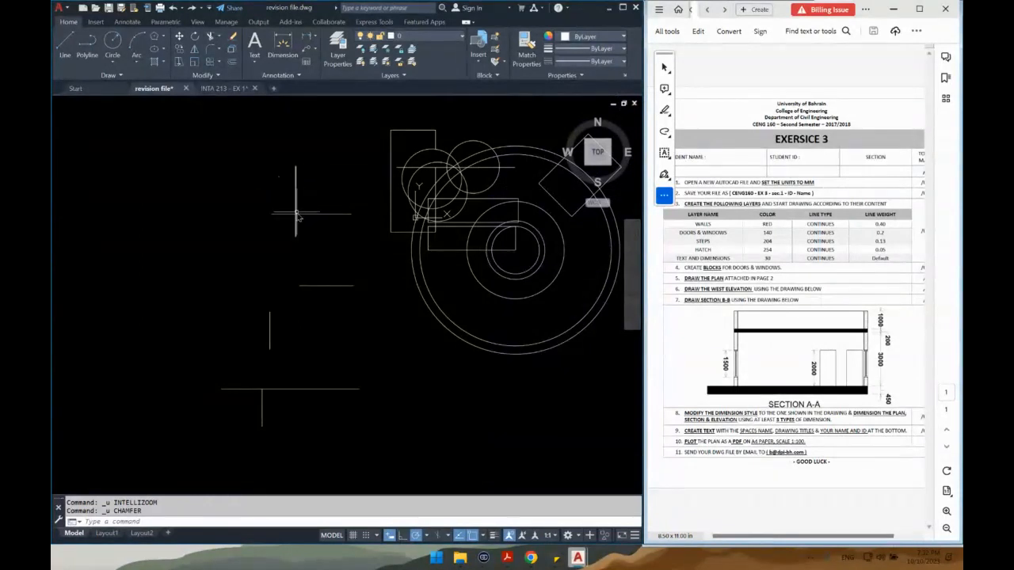
pyautogui.moveTo(297, 216)
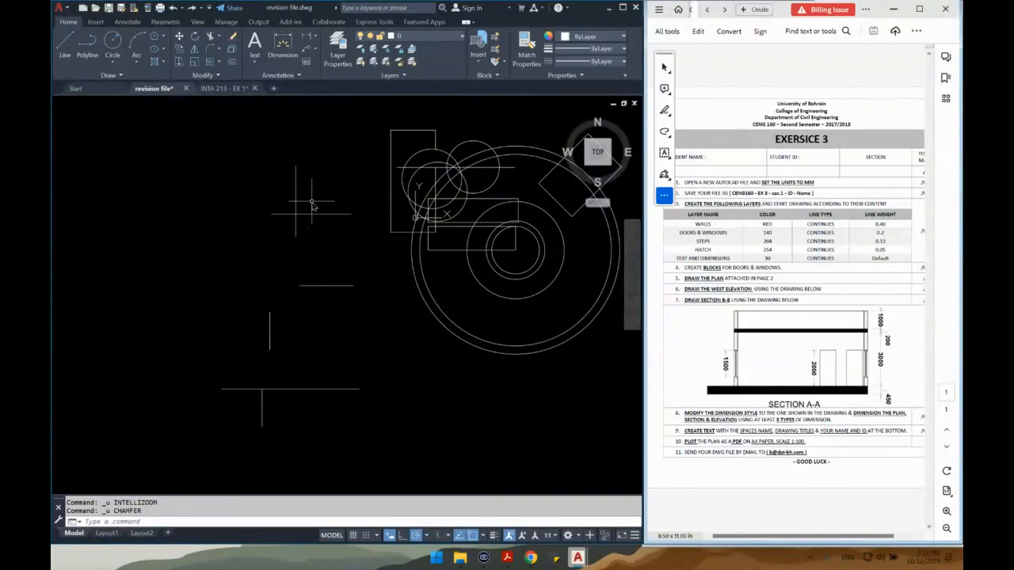
# Try a radius 0 fillet on the two crossing lines, keeping the upper vertical and right horizontal parts, and undo it
pyautogui.write('f')
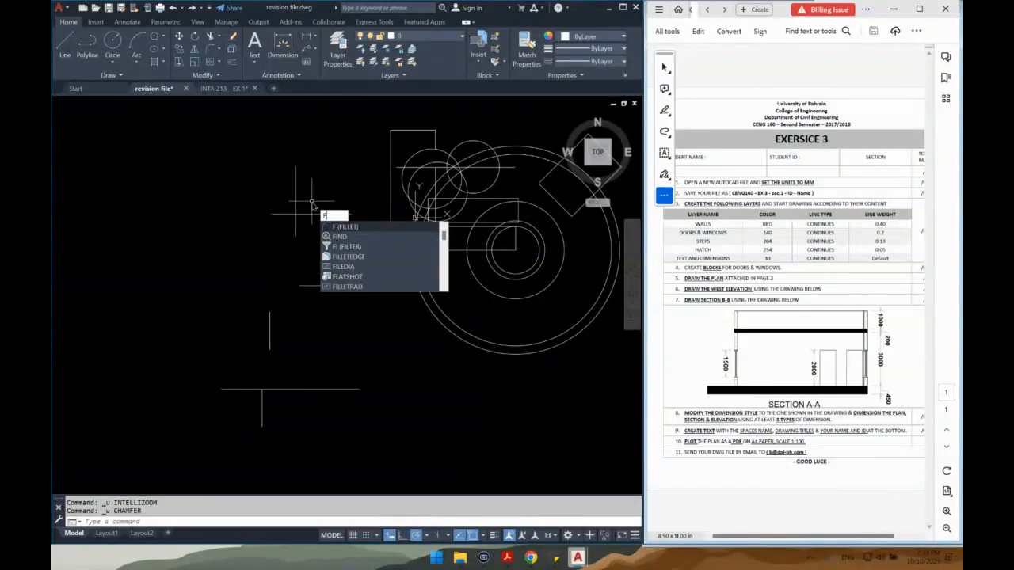
pyautogui.press('Return')
pyautogui.write('r')
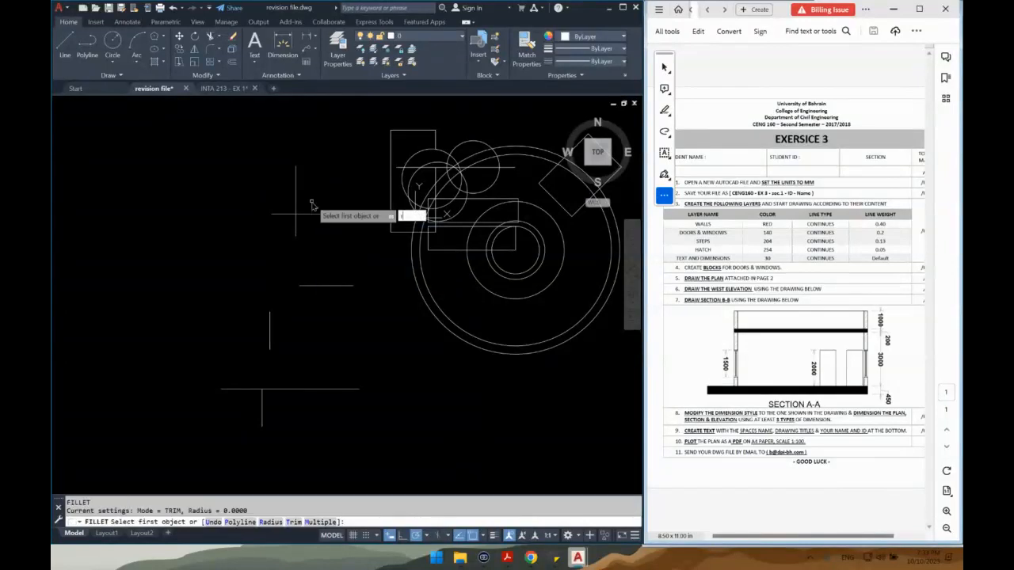
pyautogui.press('Return')
pyautogui.write('0')
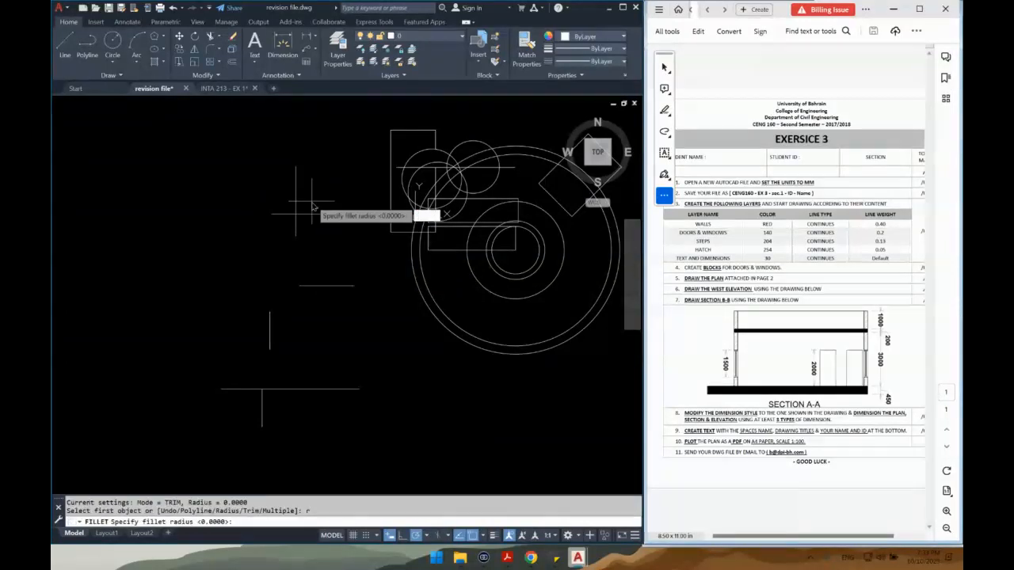
pyautogui.press('Return')
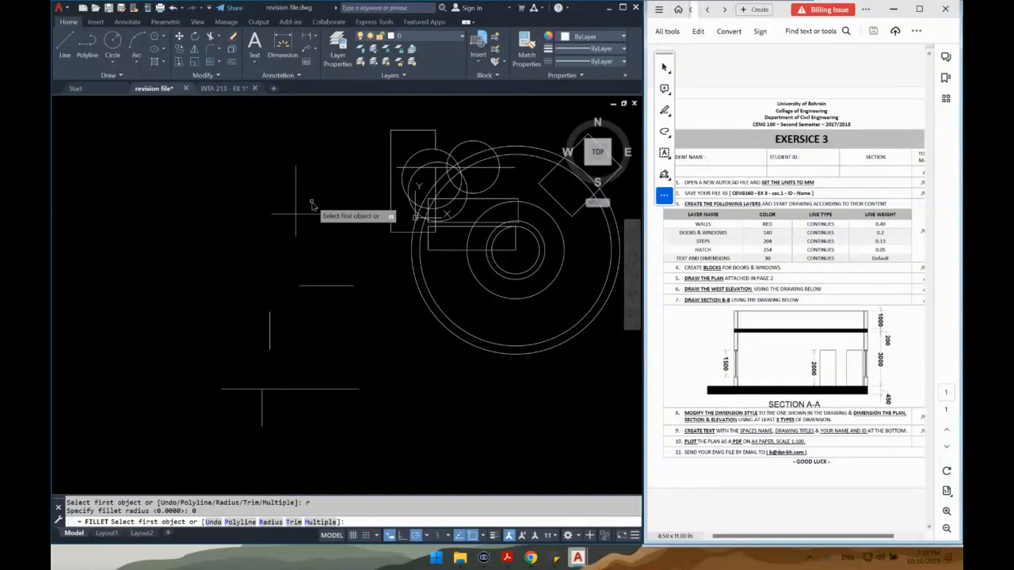
pyautogui.click(309, 214)
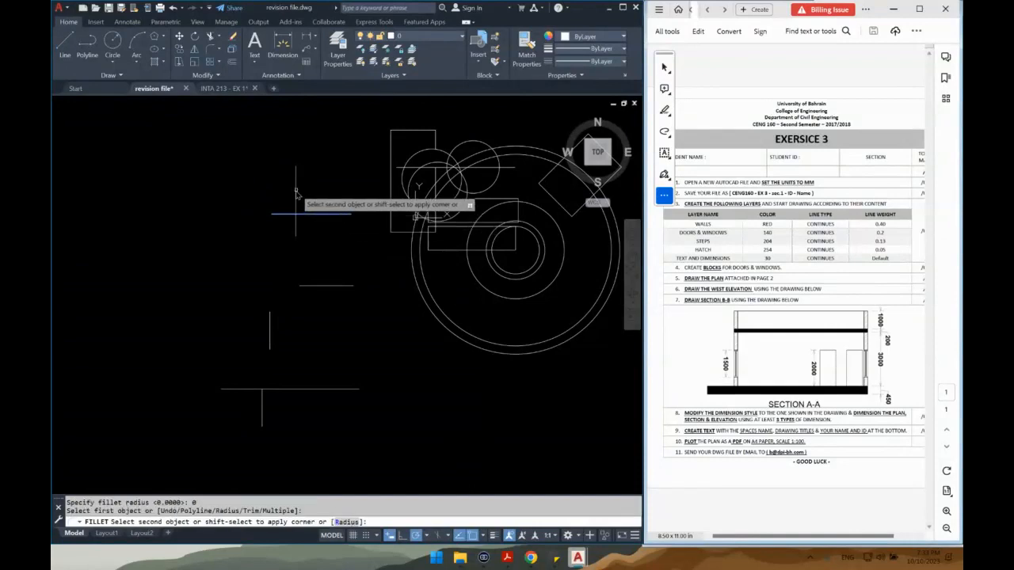
pyautogui.click(296, 194)
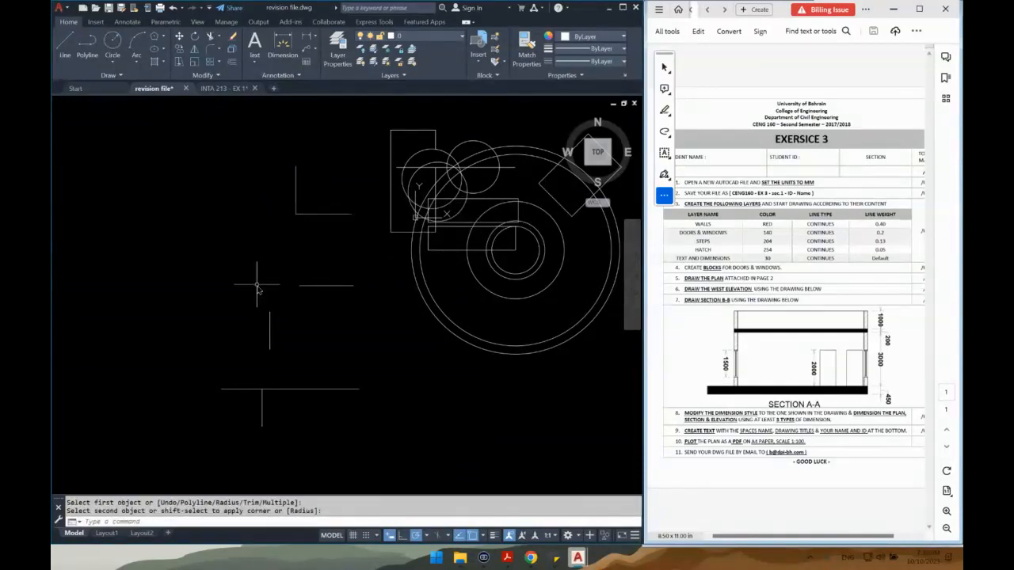
pyautogui.hotkey('ctrl', 'z')
# Try the radius 0 fillet on the separate short lines and on the long lower horizontal with its vertical line, without keeping either corner
pyautogui.write('f')
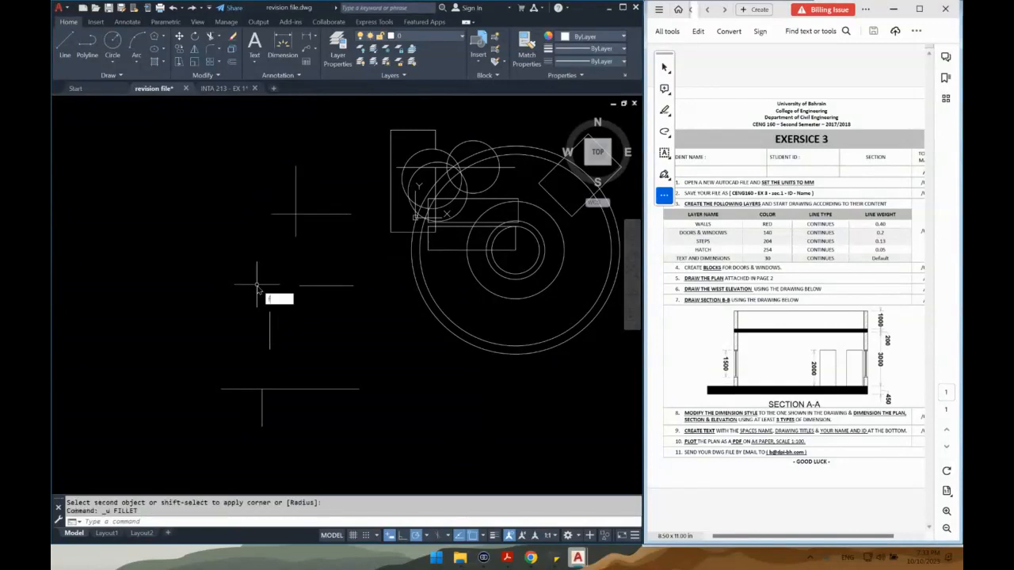
pyautogui.press('Return')
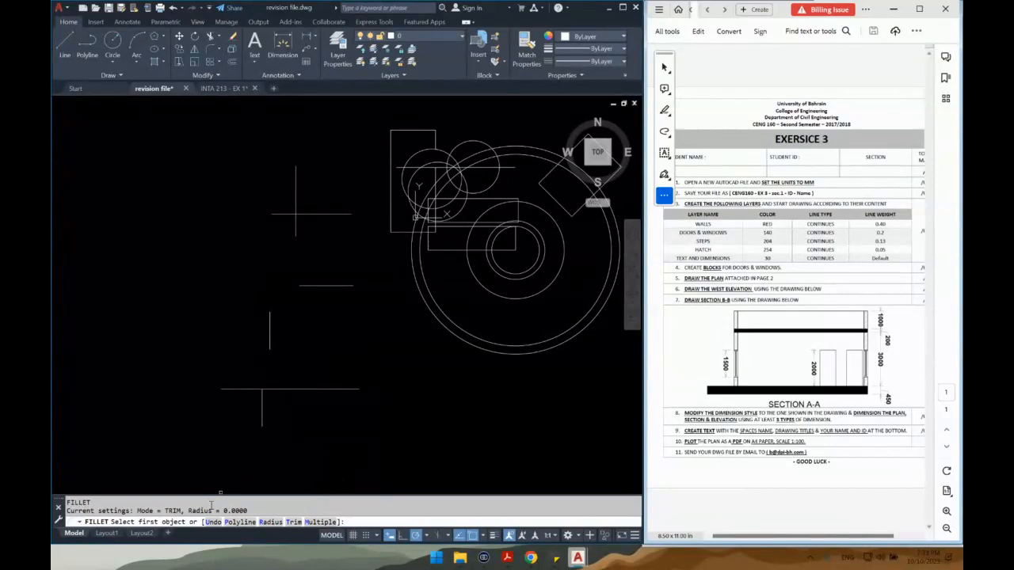
pyautogui.click(316, 285)
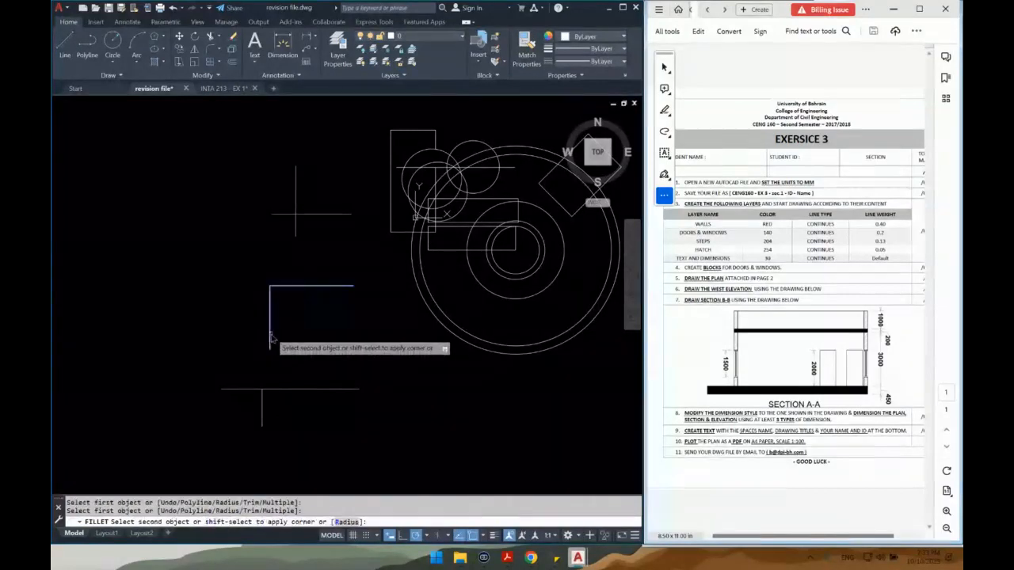
pyautogui.hotkey('ctrl', 'z')
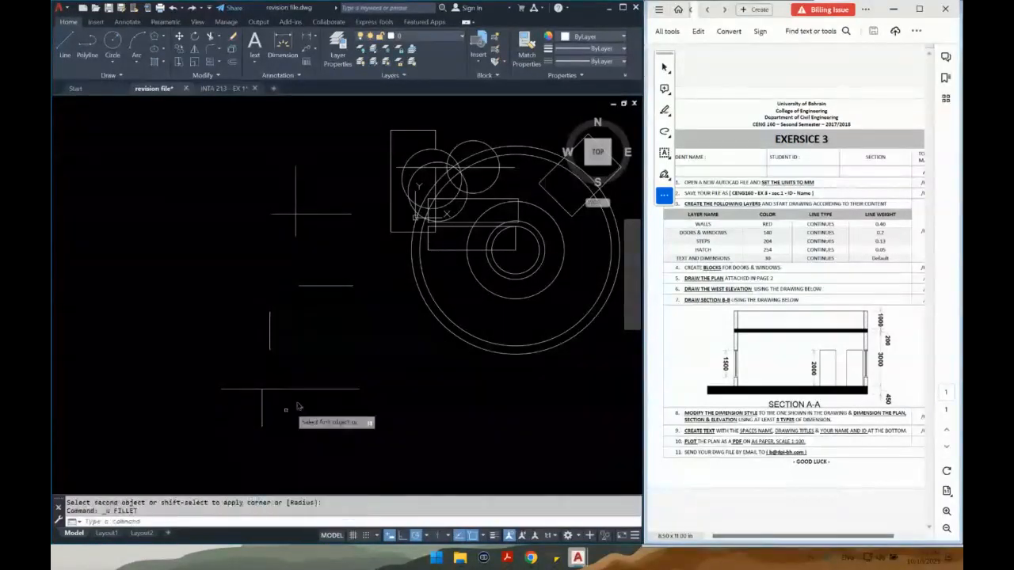
pyautogui.click(313, 389)
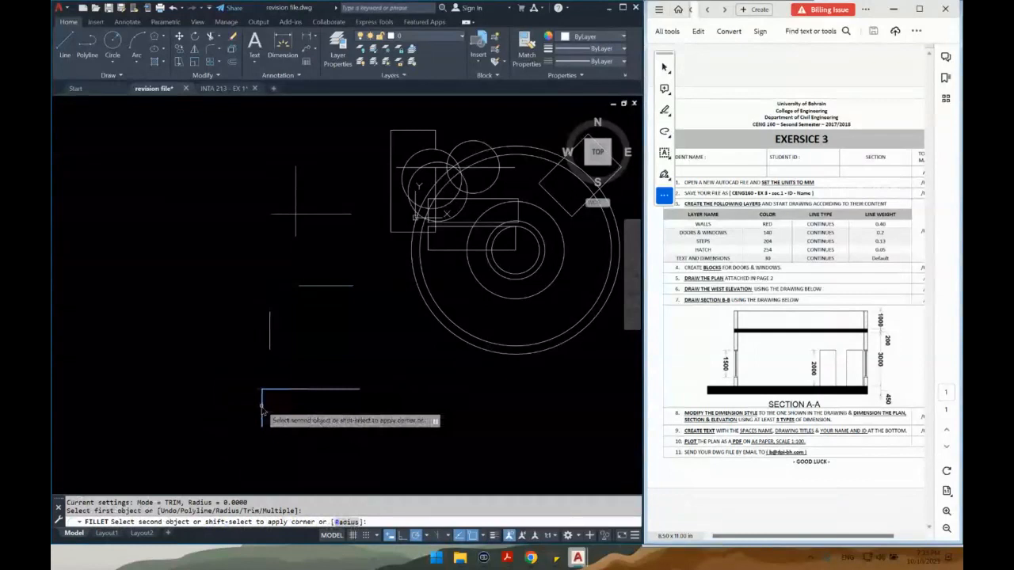
pyautogui.press('Escape')
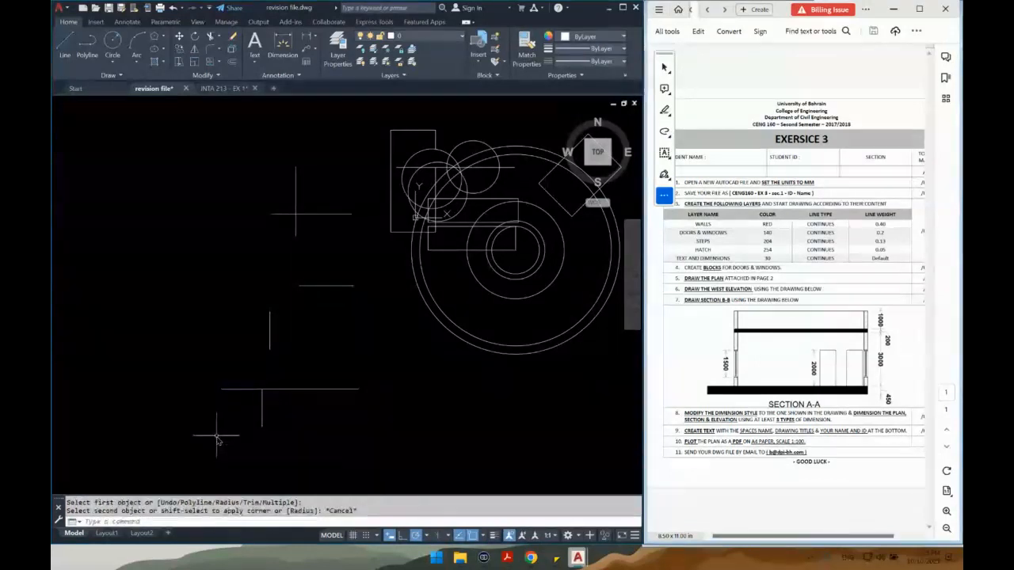
# Chamfer the right part of the long lower horizontal line with the vertical line below it, using 0 for both distances
pyautogui.write('c')
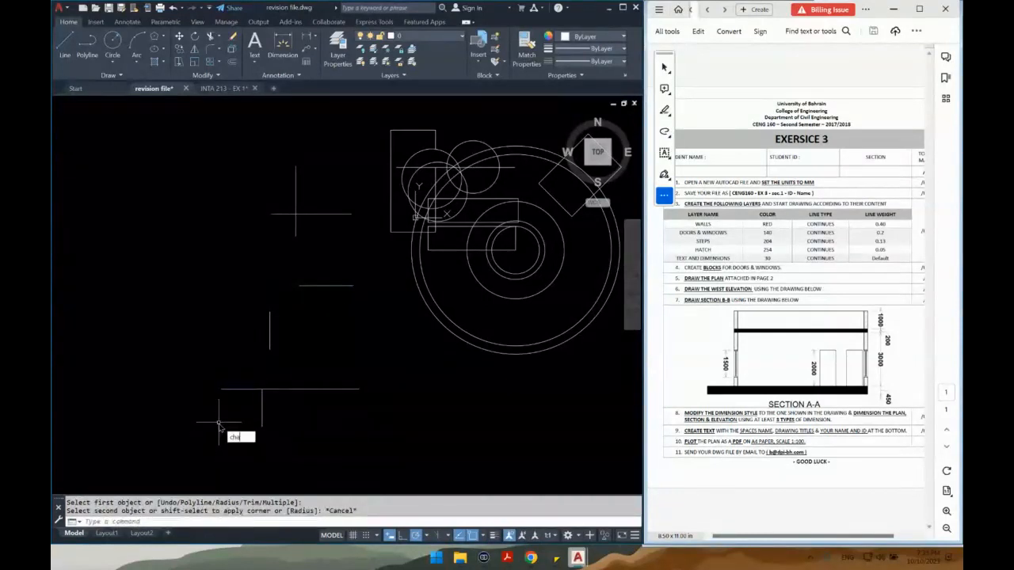
pyautogui.write('ha')
pyautogui.press('Return')
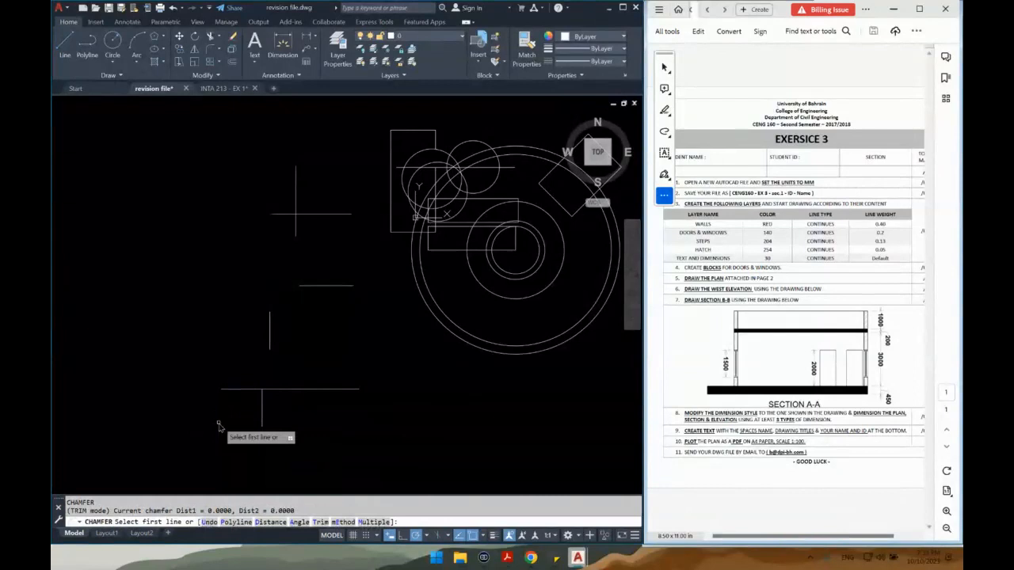
pyautogui.write('d')
pyautogui.press('Return')
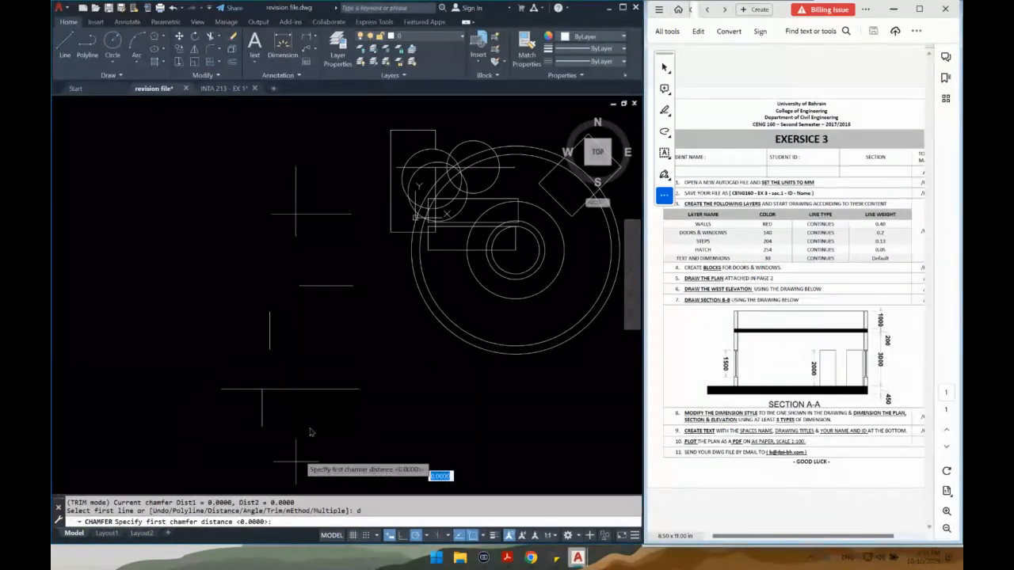
pyautogui.press('Return')
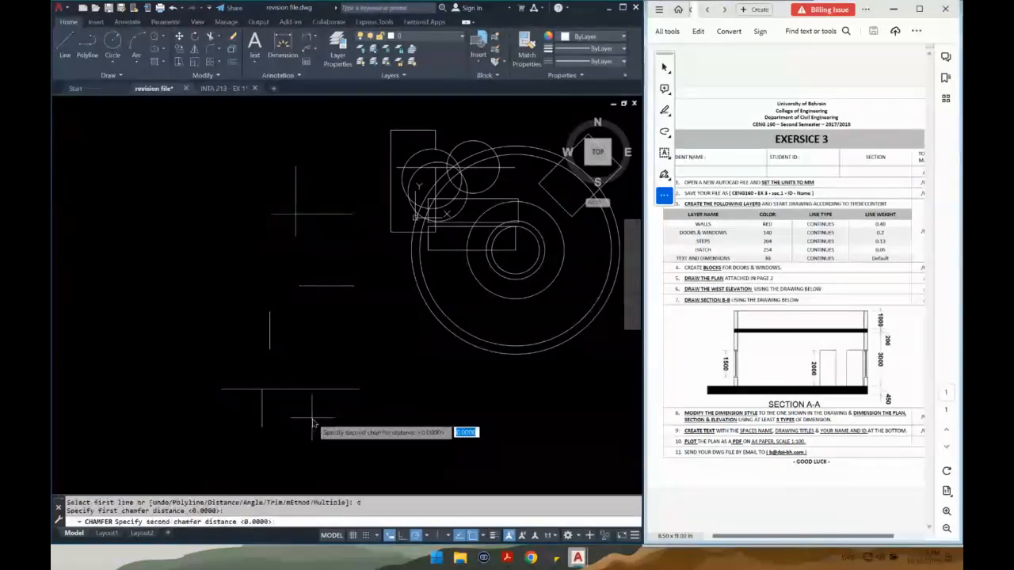
pyautogui.press('Return')
pyautogui.click(301, 393)
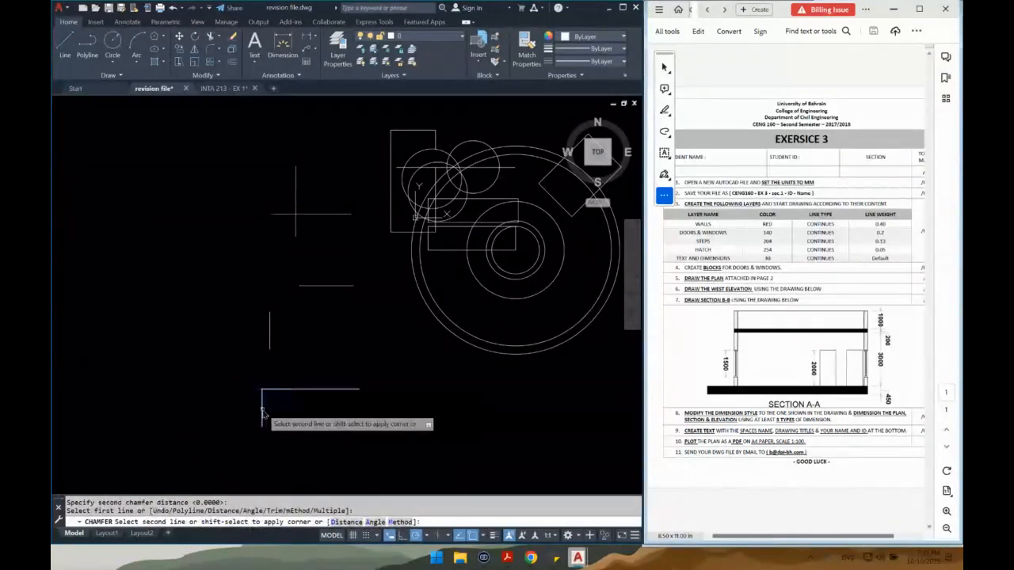
pyautogui.click(263, 409)
# Join the separate short vertical and horizontal lines into a sharp corner with the zero-distance chamfer
pyautogui.press('Return')
pyautogui.click(269, 345)
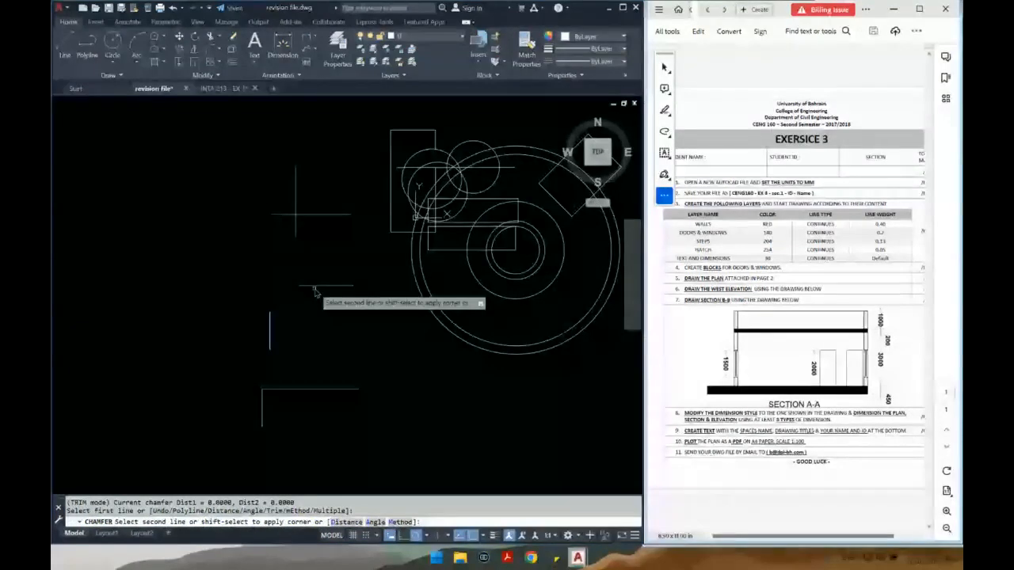
pyautogui.click(315, 287)
# Chamfer the two crossing lines with zero distances, keeping the upper vertical and right horizontal parts
pyautogui.write('cha')
pyautogui.press('Return')
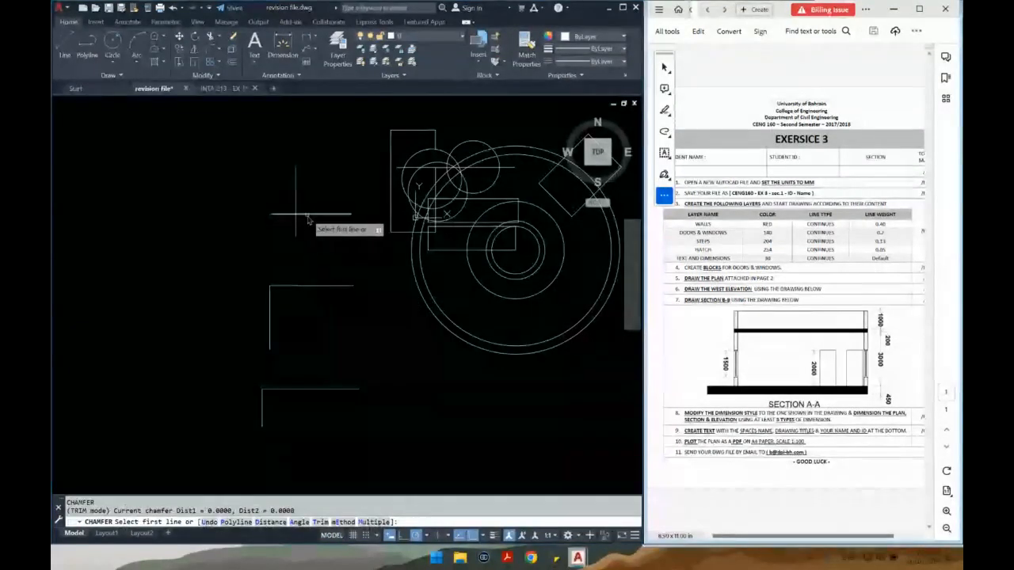
pyautogui.click(306, 215)
pyautogui.click(295, 194)
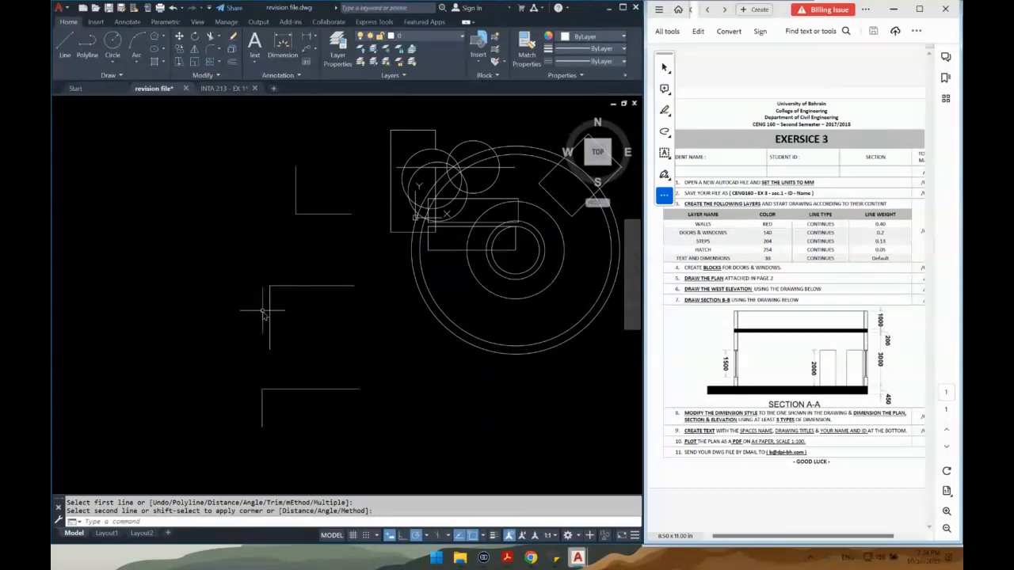
pyautogui.press('Return')
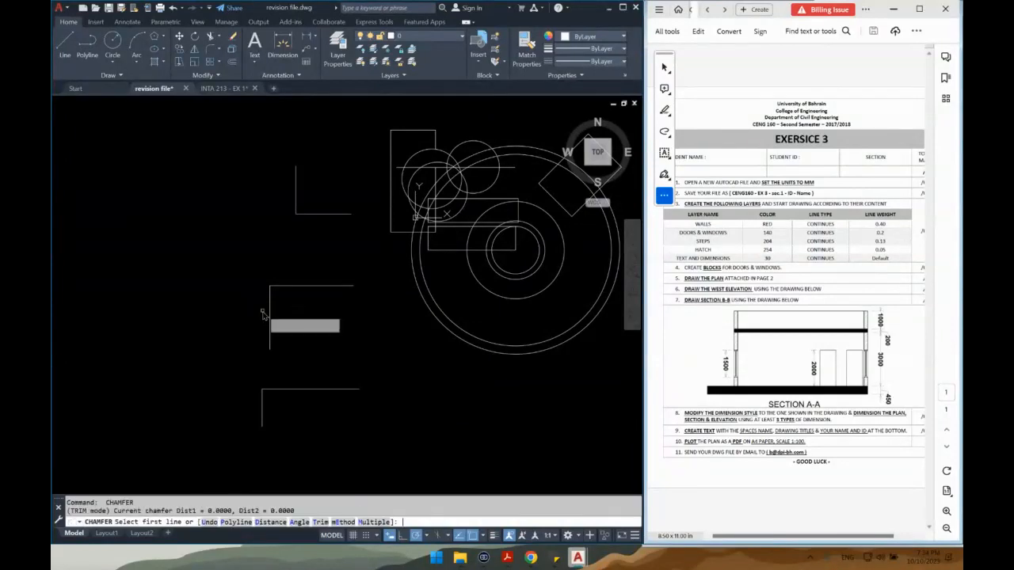
pyautogui.press('Escape')
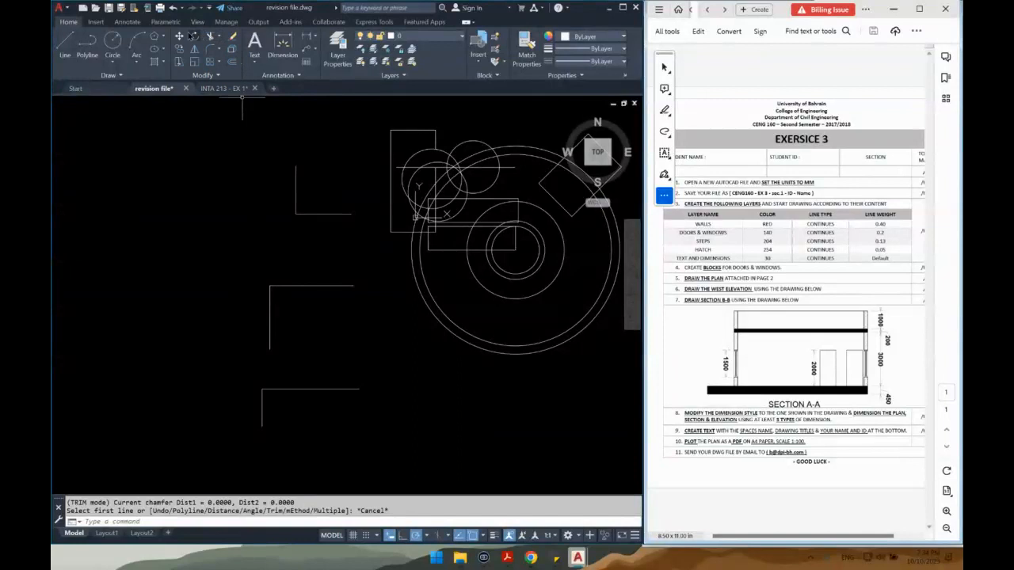
# Break the uppermost corner's horizontal line at its midpoint and select each half to check the split
pyautogui.click(191, 75)
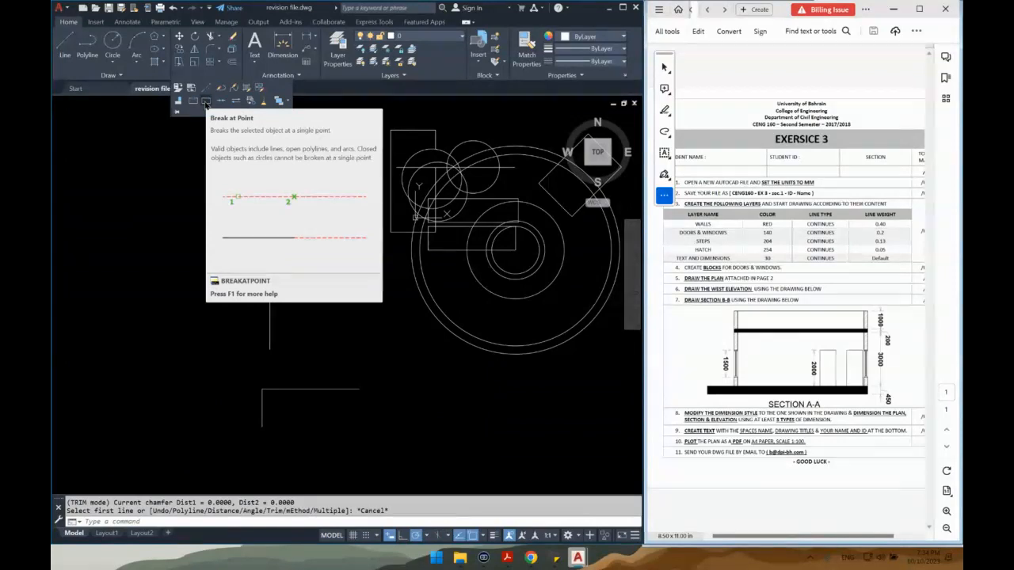
pyautogui.click(205, 103)
pyautogui.scroll(3, 315, 214)
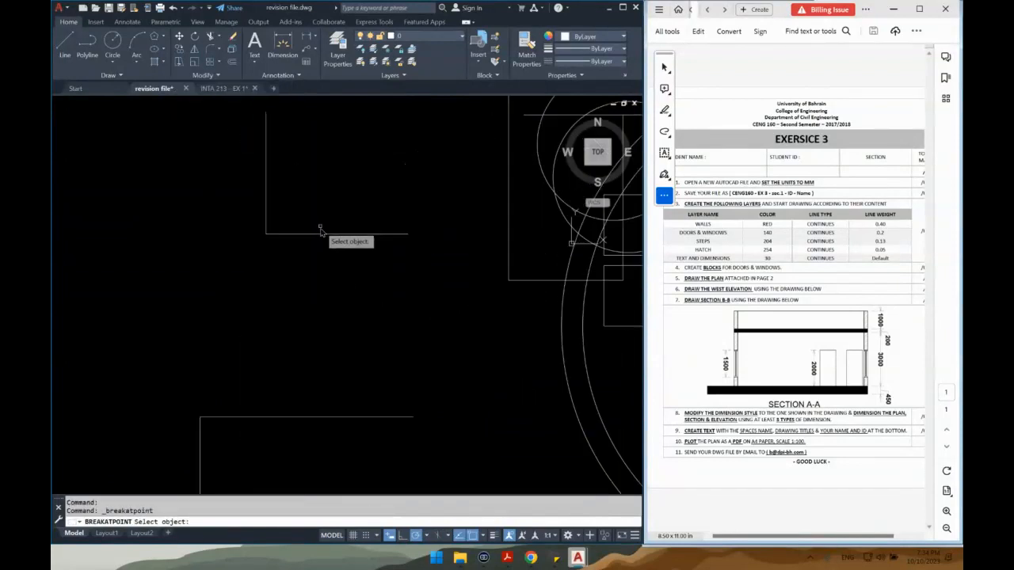
pyautogui.click(318, 234)
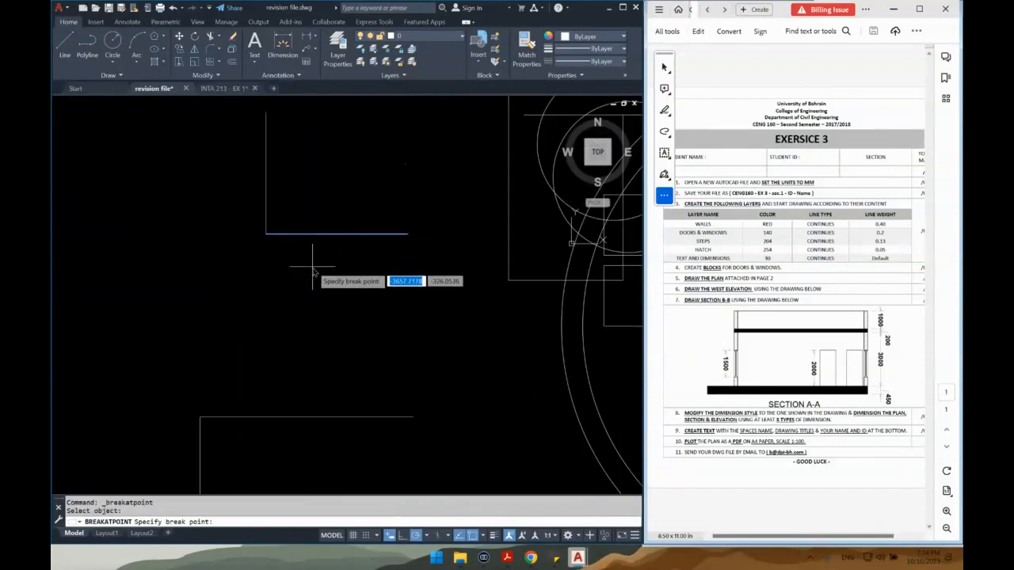
pyautogui.click(337, 235)
pyautogui.click(362, 227)
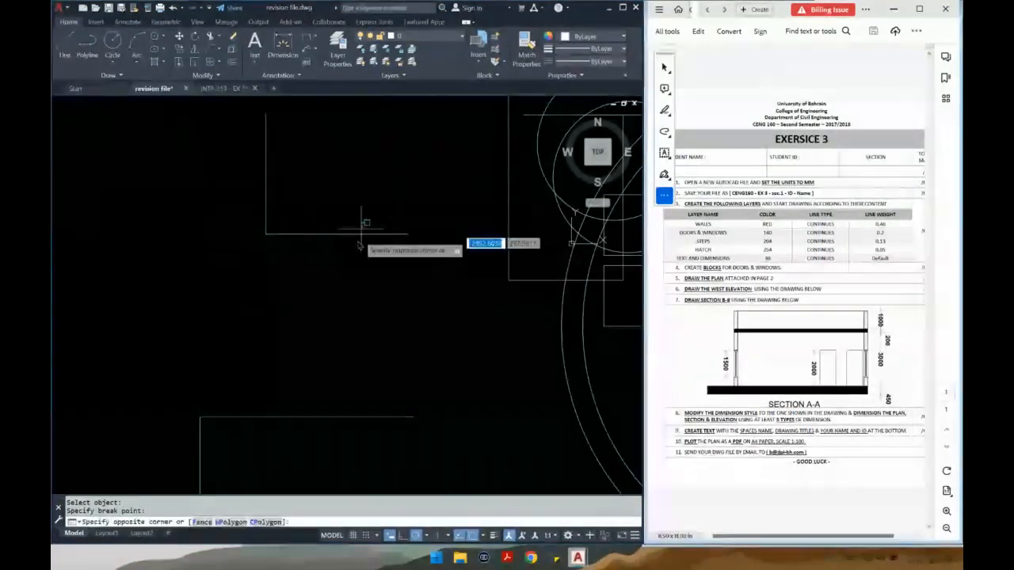
pyautogui.click(349, 249)
pyautogui.click(307, 215)
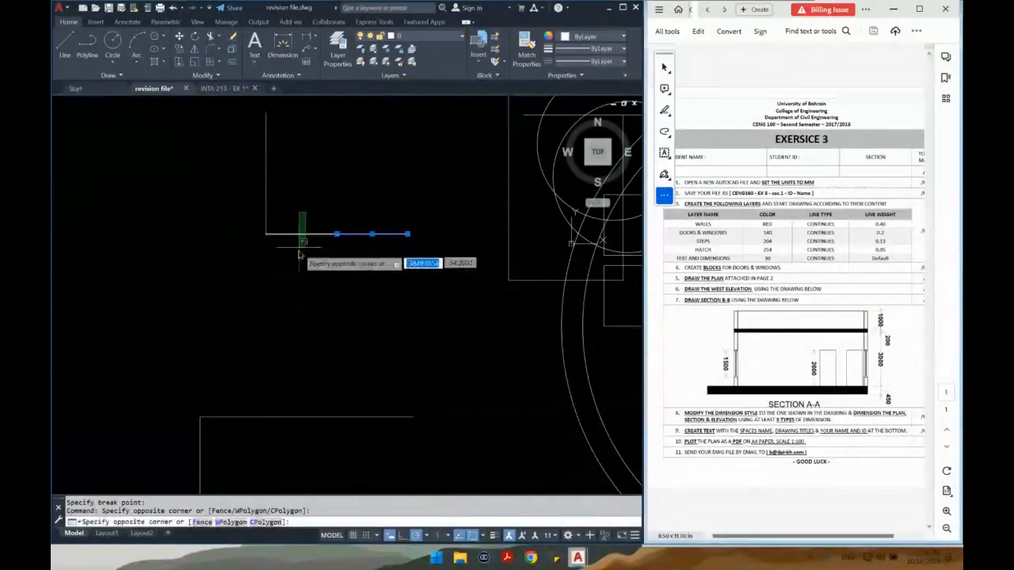
pyautogui.click(282, 290)
pyautogui.press('Escape')
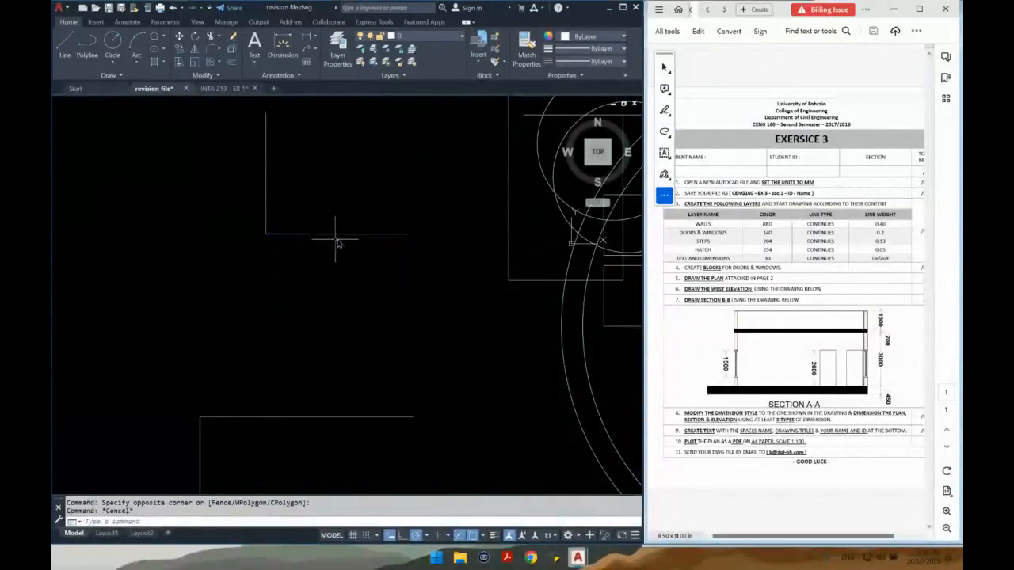
# Move the right half of the split horizontal line a short distance straight down and undo the move
pyautogui.write('m')
pyautogui.press('Return')
pyautogui.click(370, 234)
pyautogui.click(362, 250)
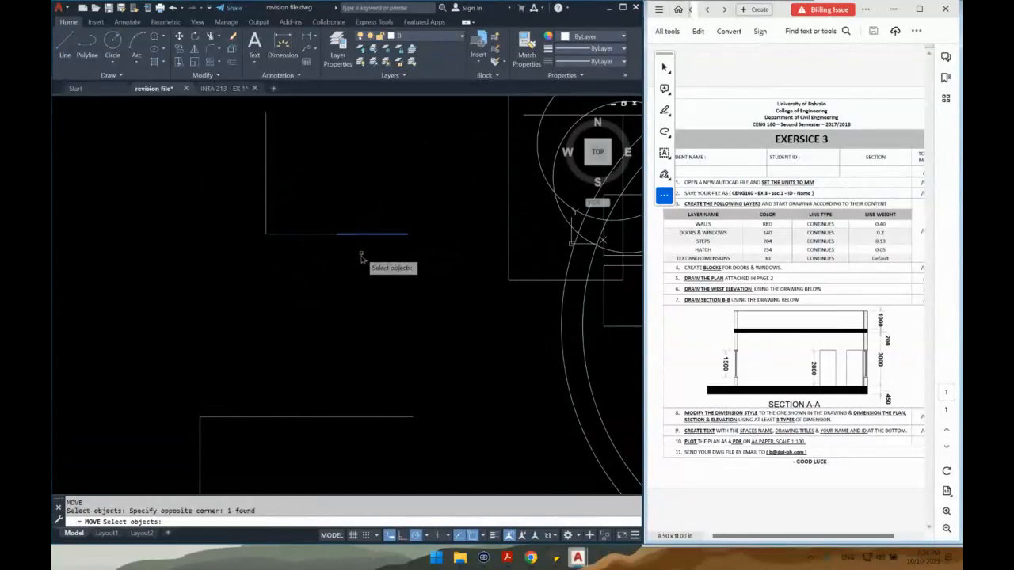
pyautogui.press('Return')
pyautogui.click(360, 254)
pyautogui.click(358, 293)
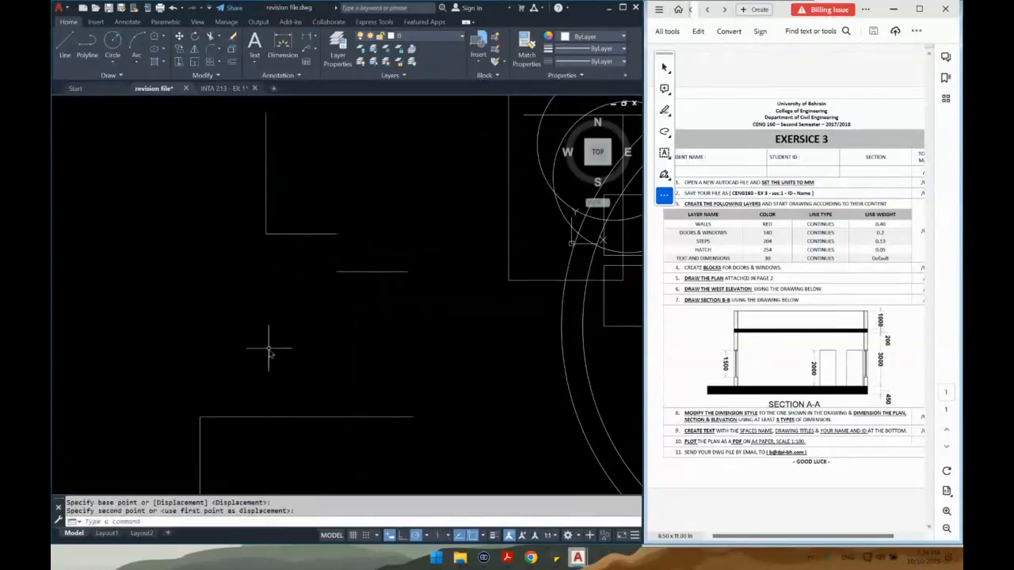
pyautogui.hotkey('ctrl', 'z')
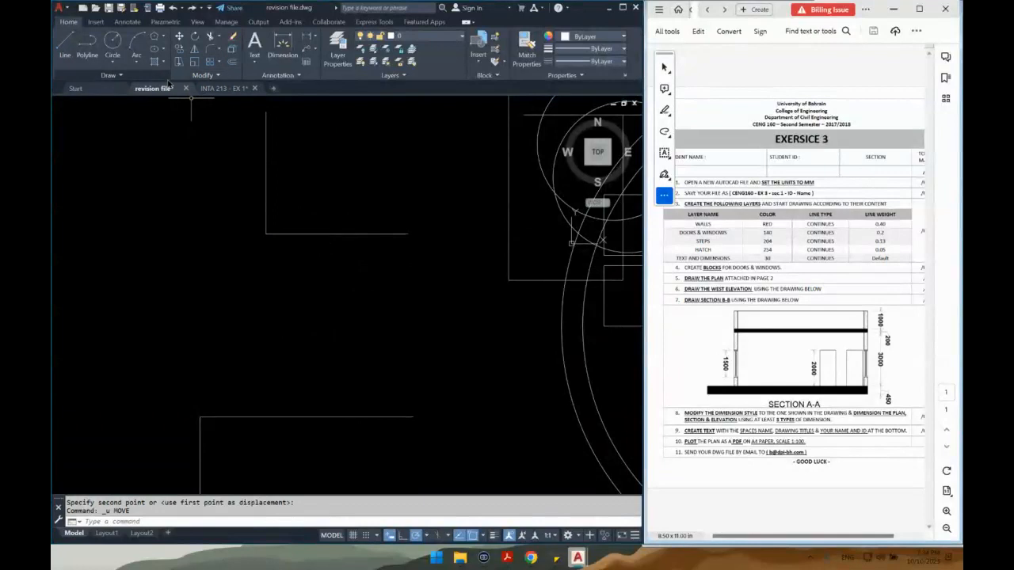
# Break a gap in the left half of the uppermost corner's horizontal line, starting just right of the corner, using two break points
pyautogui.click(204, 76)
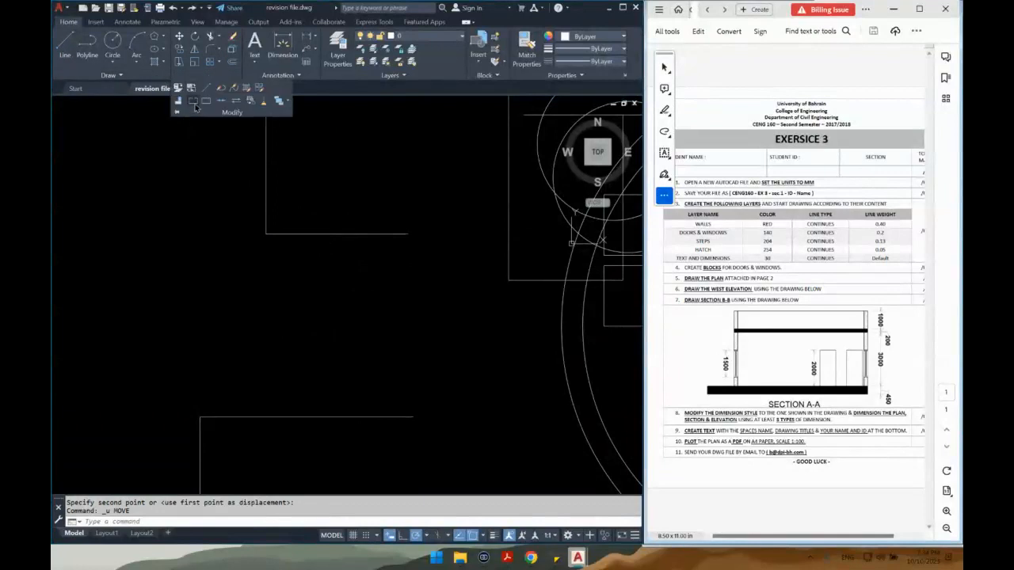
pyautogui.click(194, 103)
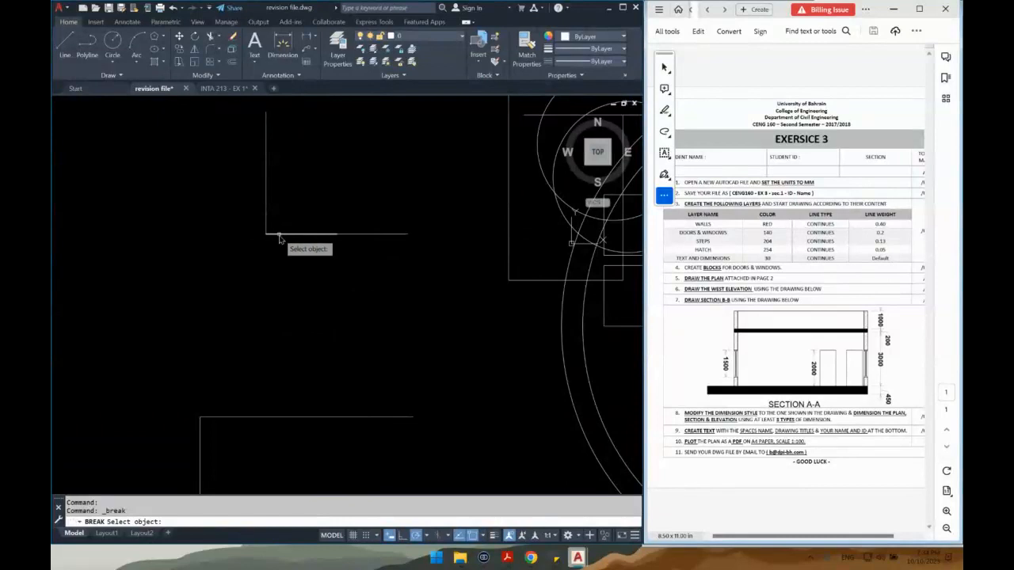
pyautogui.click(279, 235)
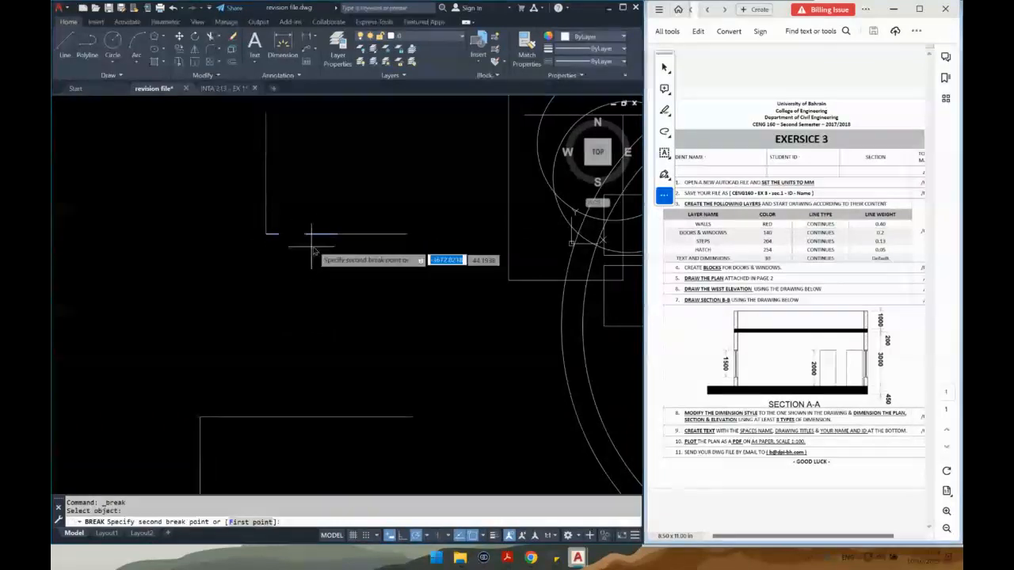
pyautogui.click(318, 235)
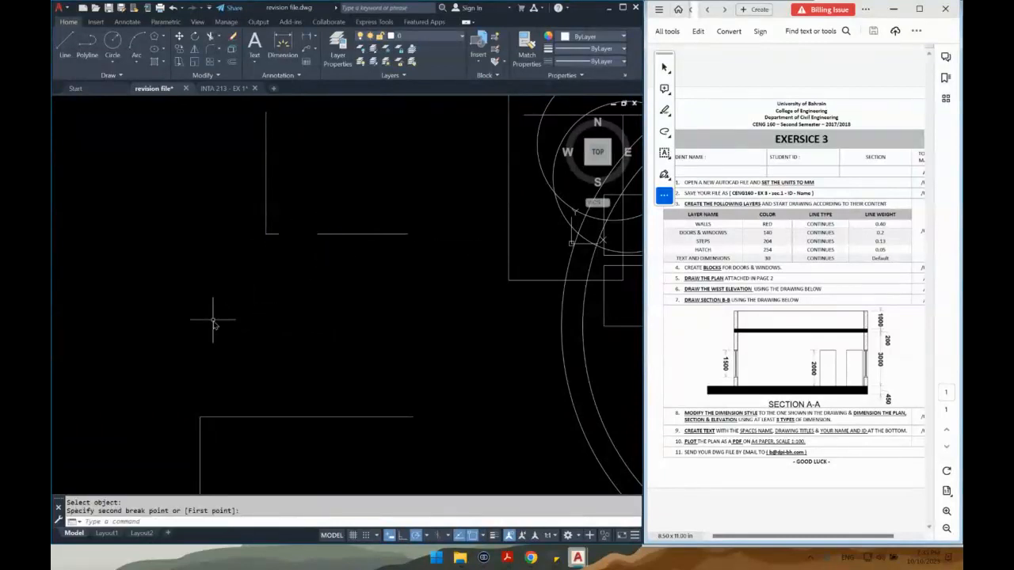
# Select the separate pieces of the uppermost corner's broken horizontal line to check where it is split, and clear the selection
pyautogui.click(319, 228)
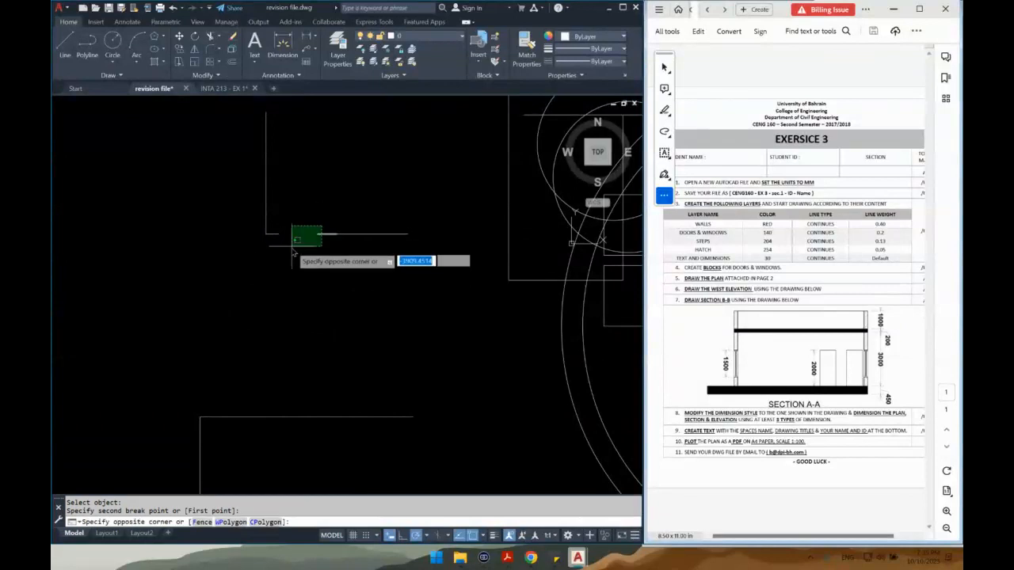
pyautogui.click(290, 247)
pyautogui.click(284, 225)
pyautogui.click(265, 248)
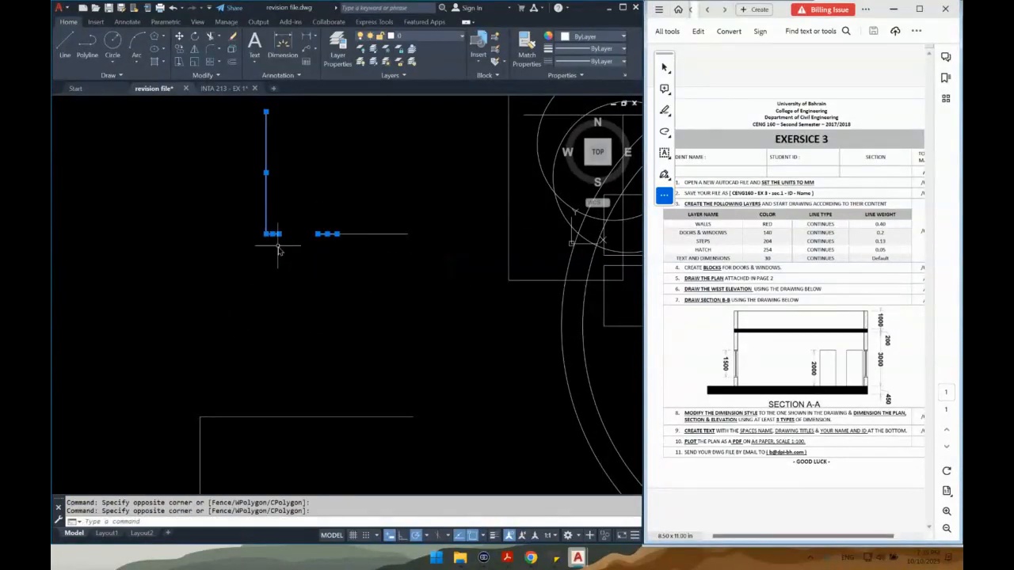
pyautogui.press('Escape')
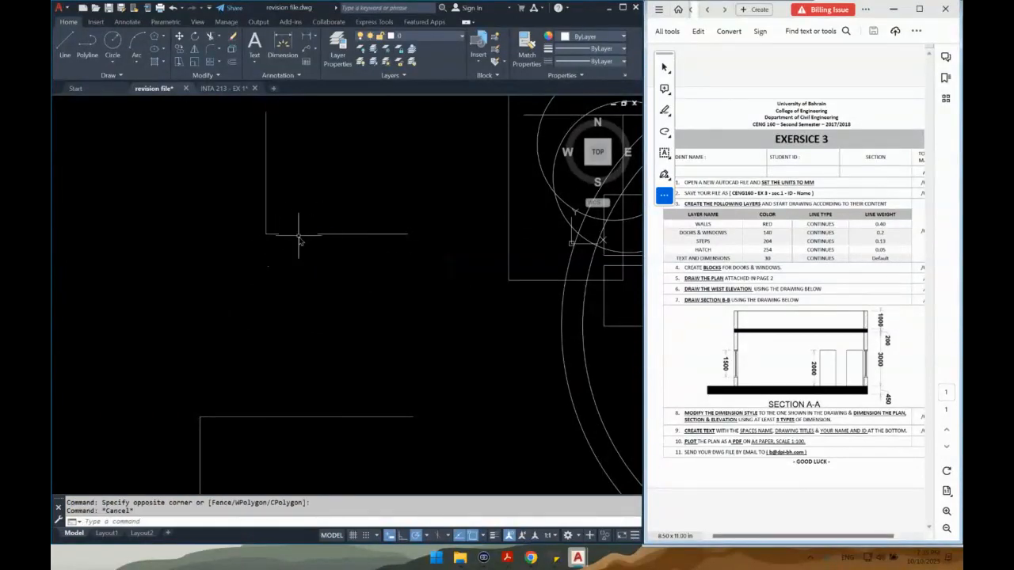
pyautogui.click(372, 220)
pyautogui.click(355, 247)
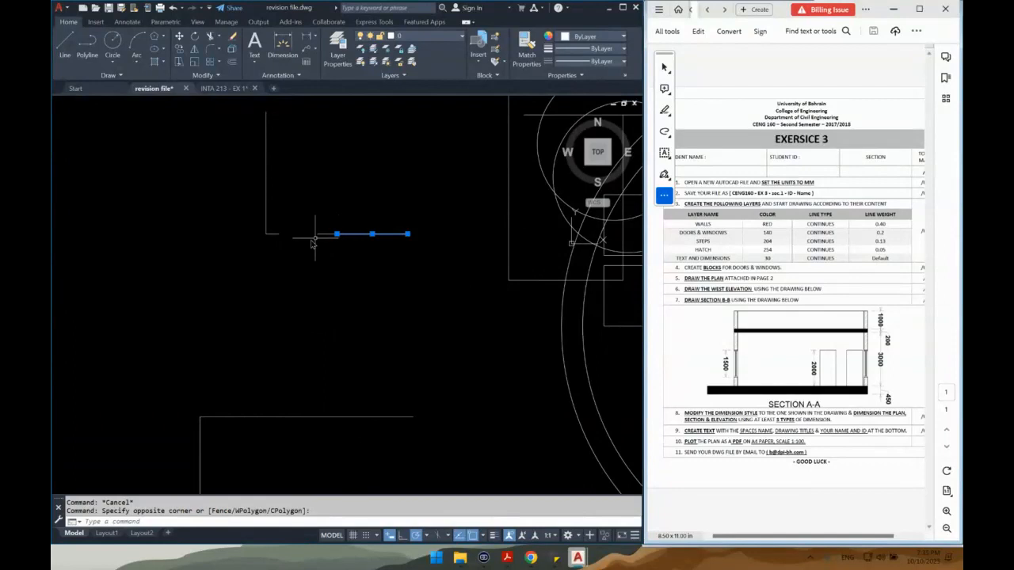
pyautogui.moveTo(340, 249)
pyautogui.mouseDown(button='middle')
pyautogui.moveTo(300, 253)
pyautogui.moveTo(240, 309)
pyautogui.moveTo(82, 354)
pyautogui.mouseUp(button='middle')
pyautogui.press('Escape')
# Break a gap in the upper wide rectangle's bottom edge, from just left of the middle concentric circle to the larger circle crossing it
pyautogui.moveTo(323, 278); pyautogui.dragTo(152, 210, button='middle')
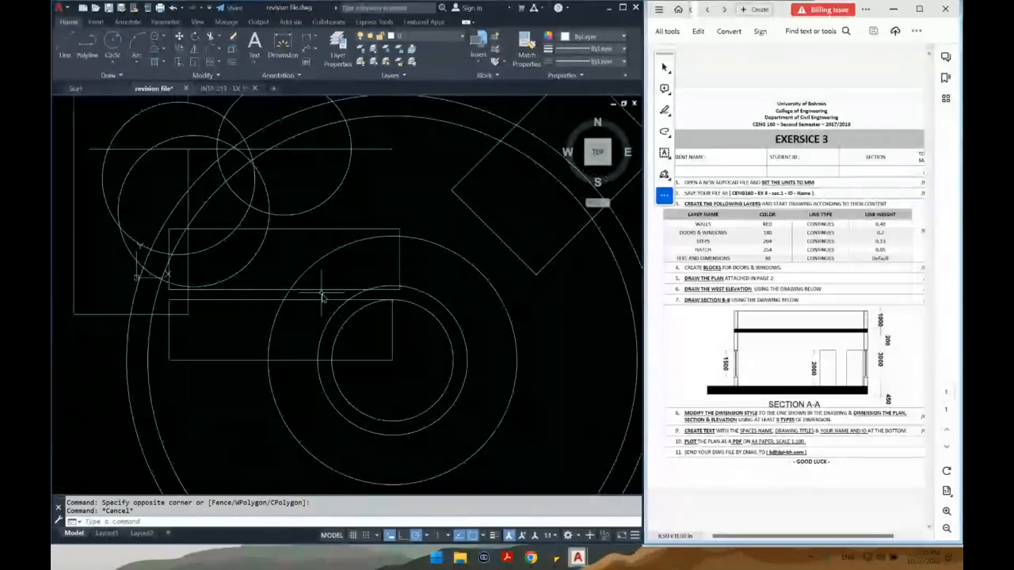
pyautogui.scroll(2, 322, 296)
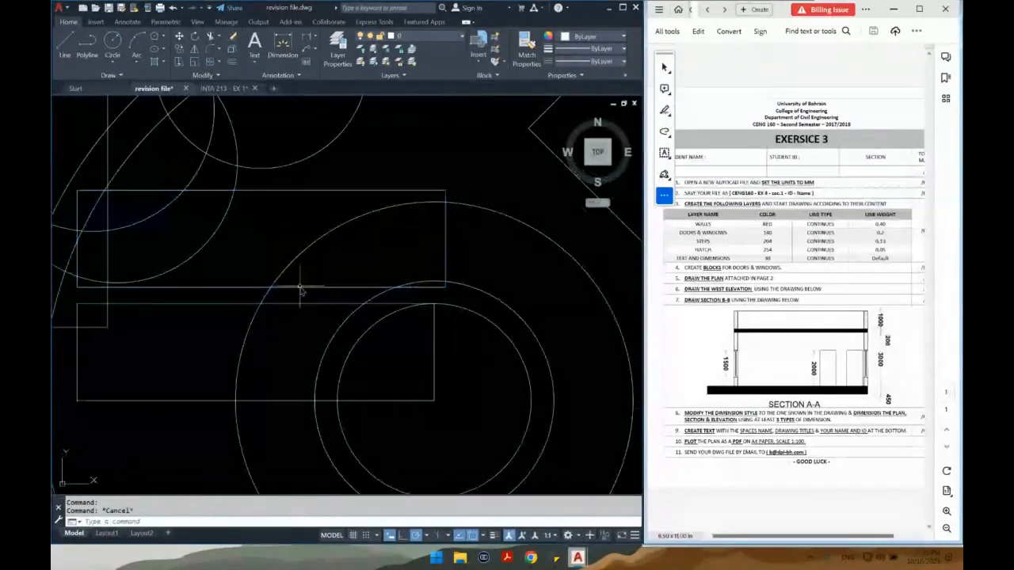
pyautogui.write('b')
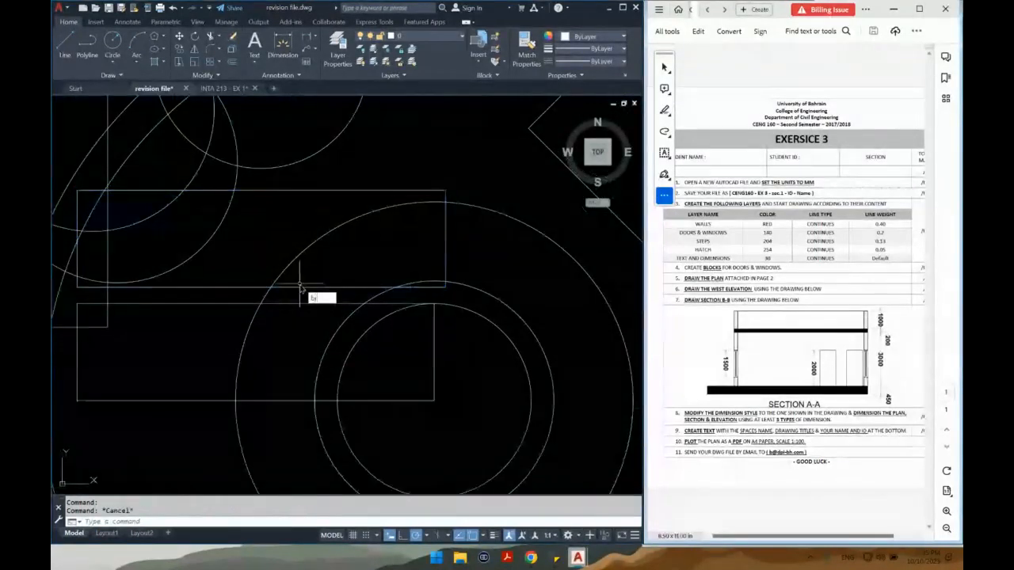
pyautogui.write('rea')
pyautogui.press('Return')
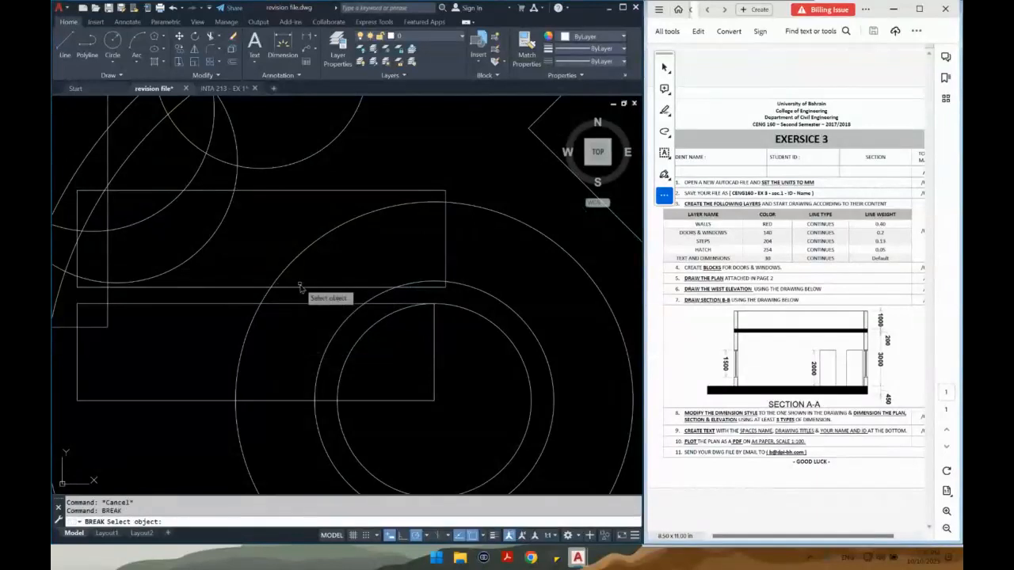
pyautogui.click(390, 289)
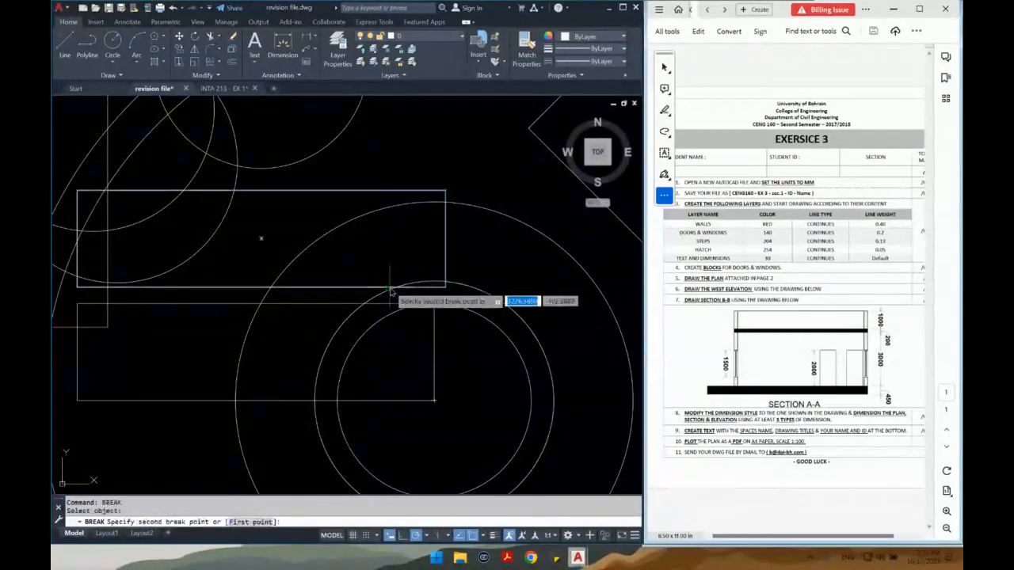
pyautogui.click(272, 287)
pyautogui.scroll(3, 380, 286)
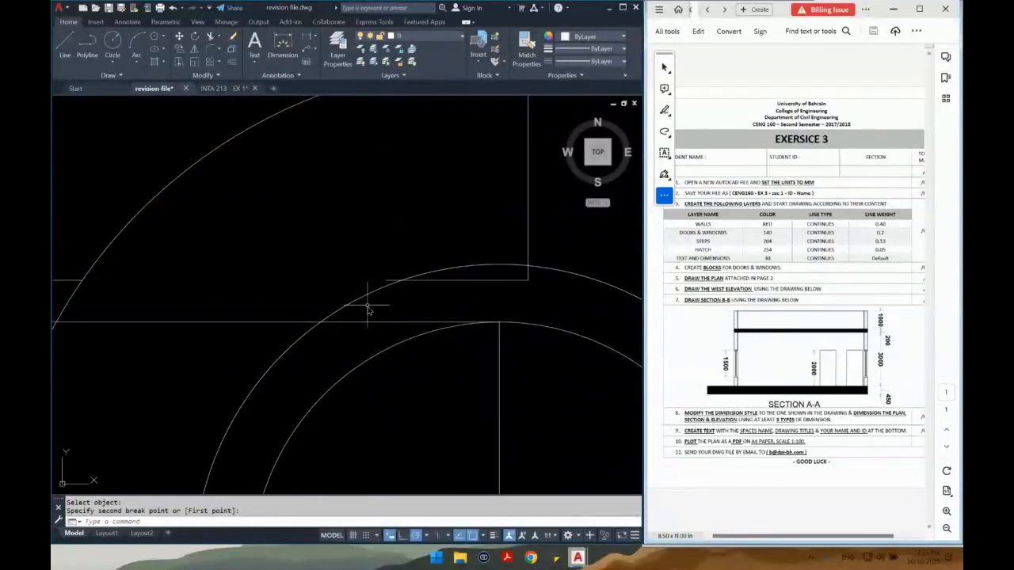
pyautogui.scroll(-5, 367, 304)
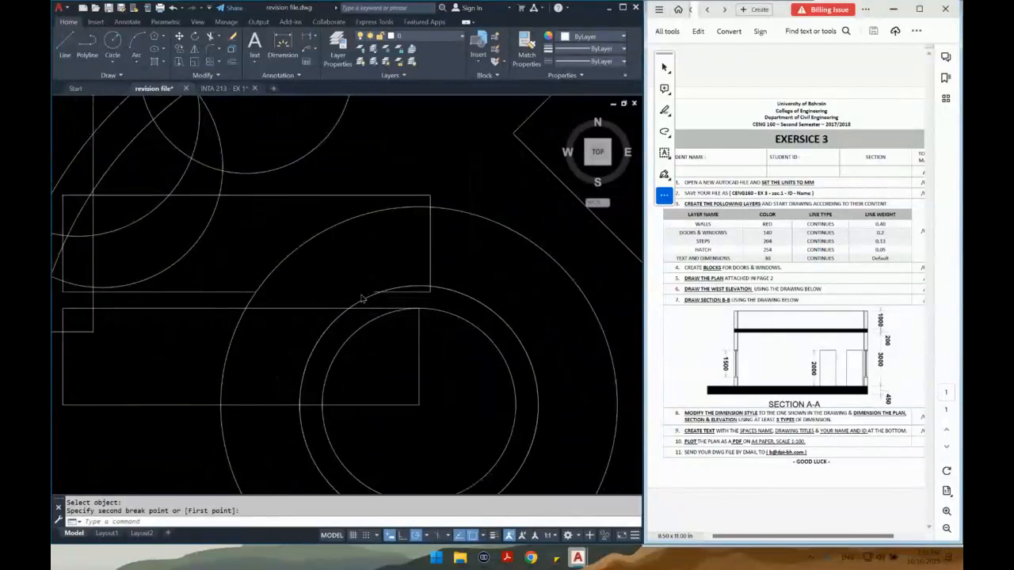
pyautogui.moveTo(314, 322); pyautogui.dragTo(389, 305, button='middle')
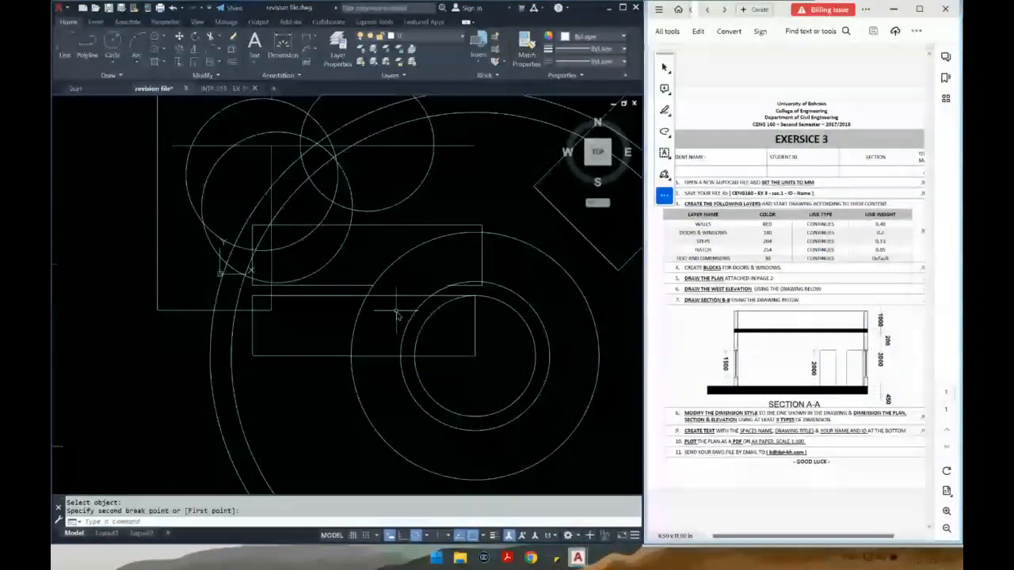
# Break the lower wide rectangle at the point where its top edge crosses the middle concentric circle, and select the left part to check
pyautogui.scroll(2, 388, 305)
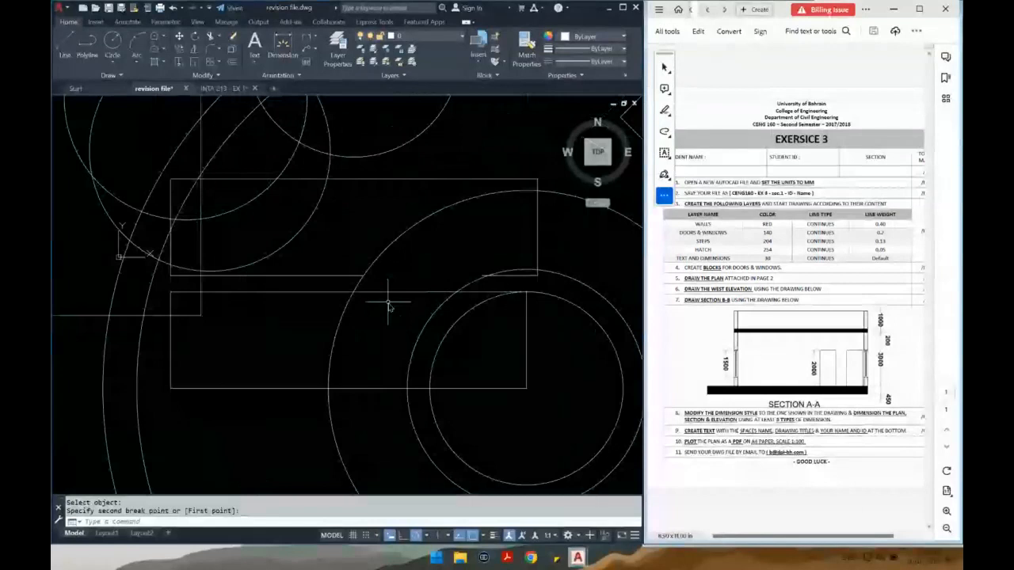
pyautogui.write('f')
pyautogui.write('ka')
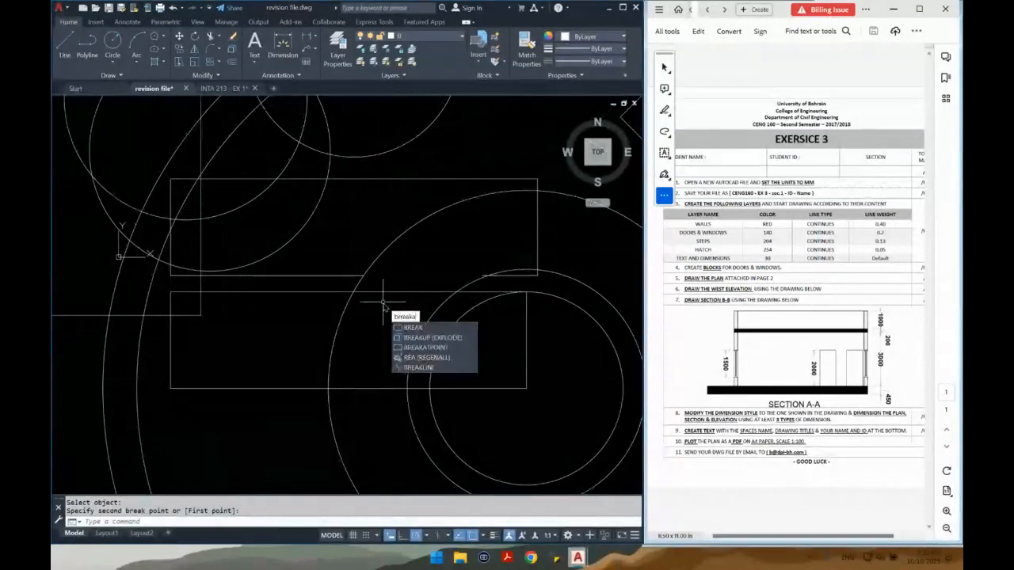
pyautogui.click(441, 348)
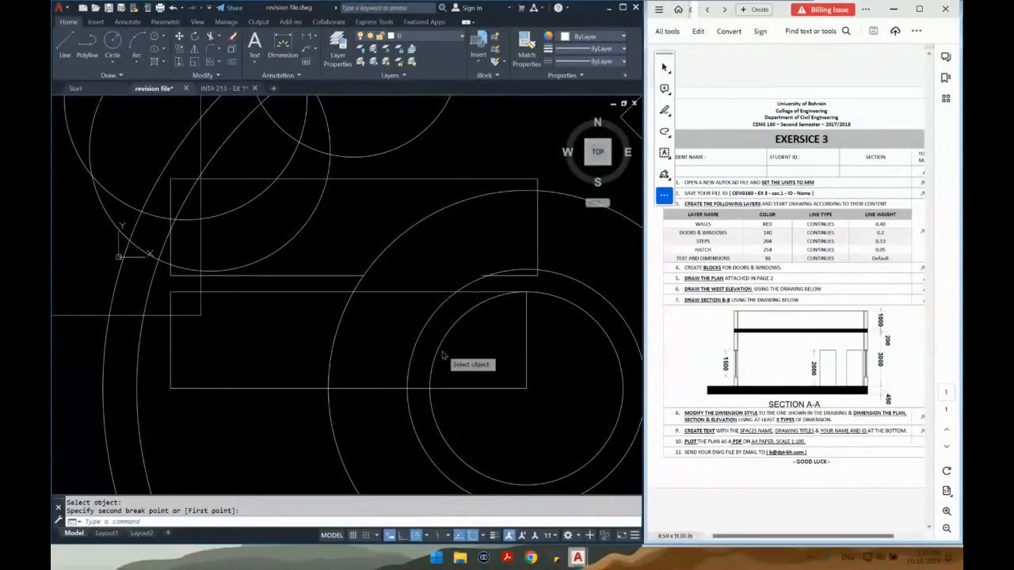
pyautogui.click(430, 293)
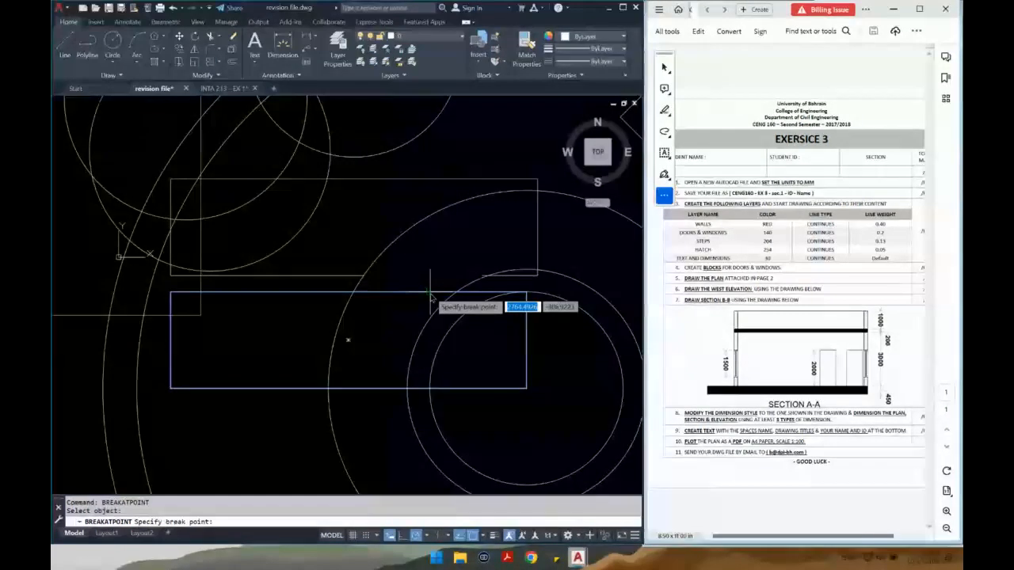
pyautogui.click(457, 293)
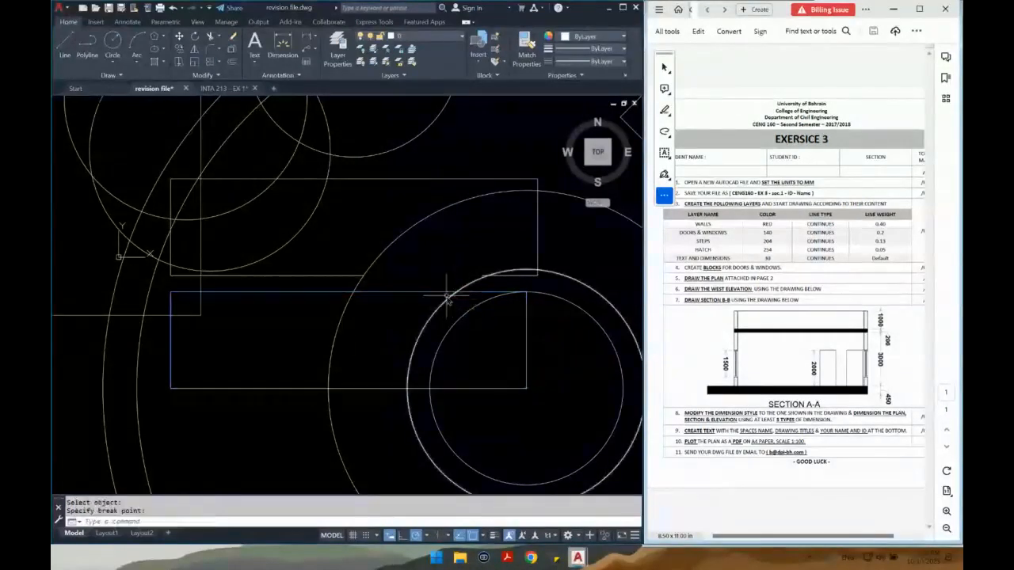
pyautogui.click(452, 292)
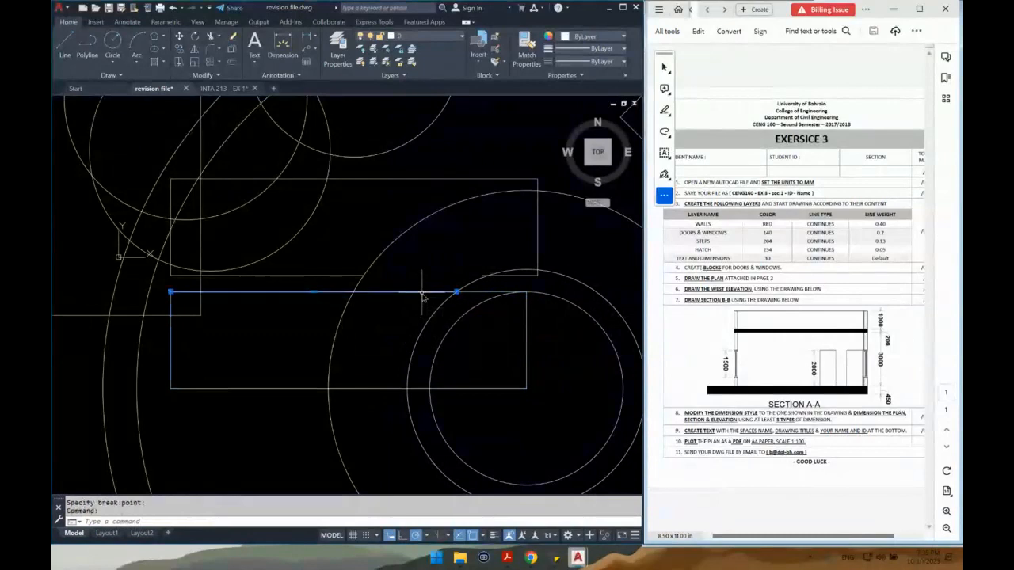
pyautogui.press('Escape')
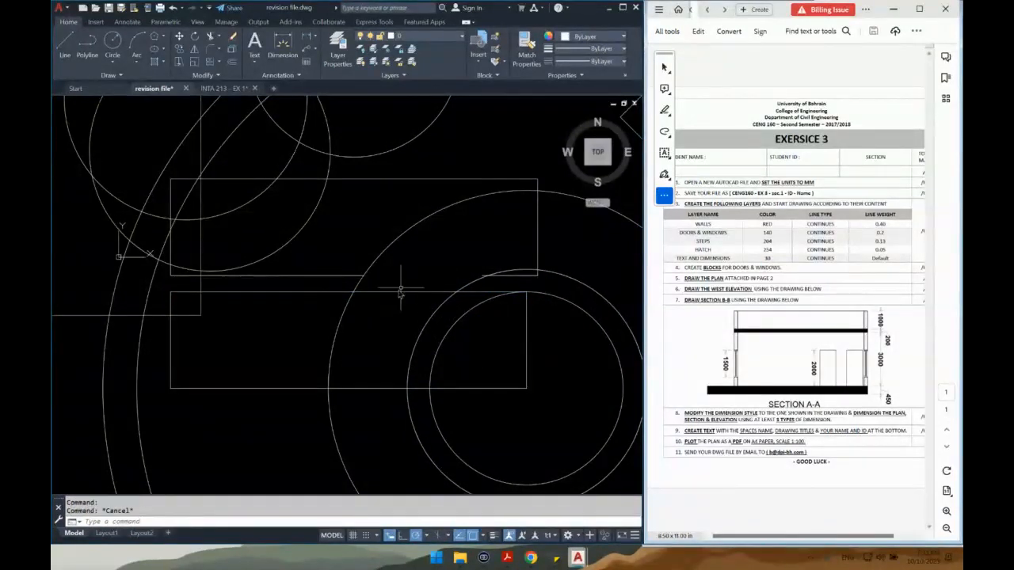
# Break the lower rectangle's top edge at its crossing with the larger circle, and select the segment between the two break points
pyautogui.press('Return')
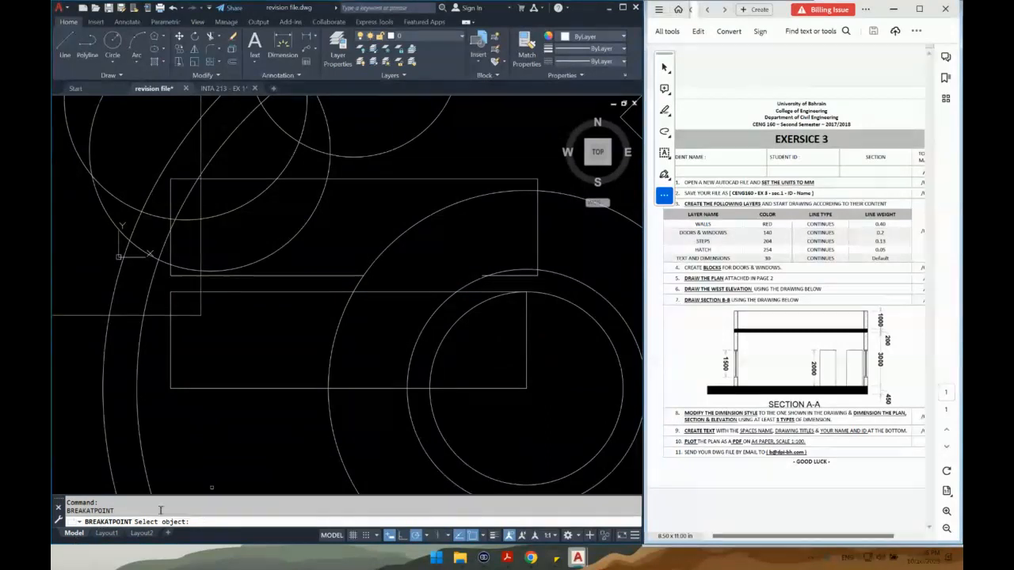
pyautogui.click(352, 293)
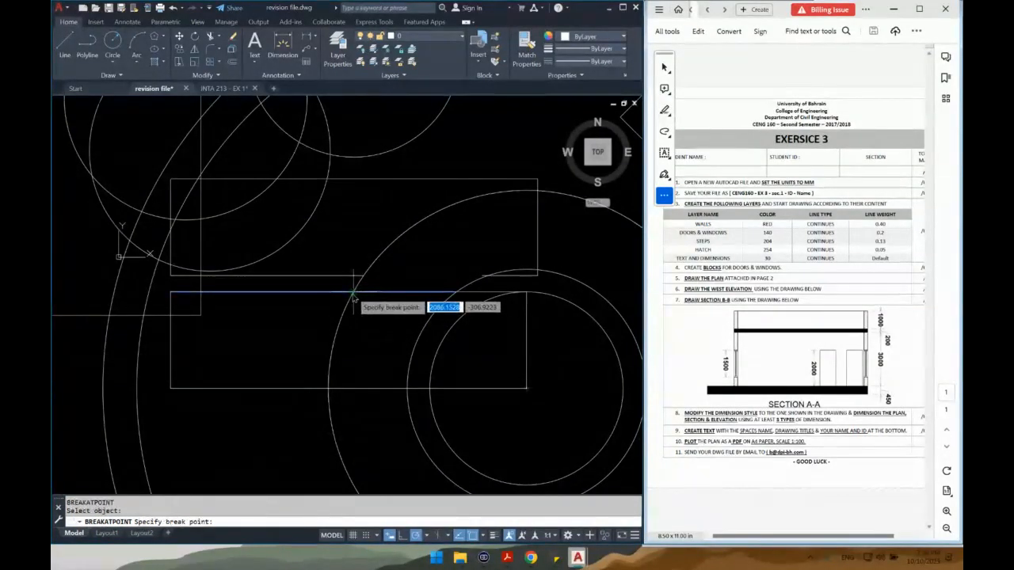
pyautogui.click(353, 293)
pyautogui.click(394, 283)
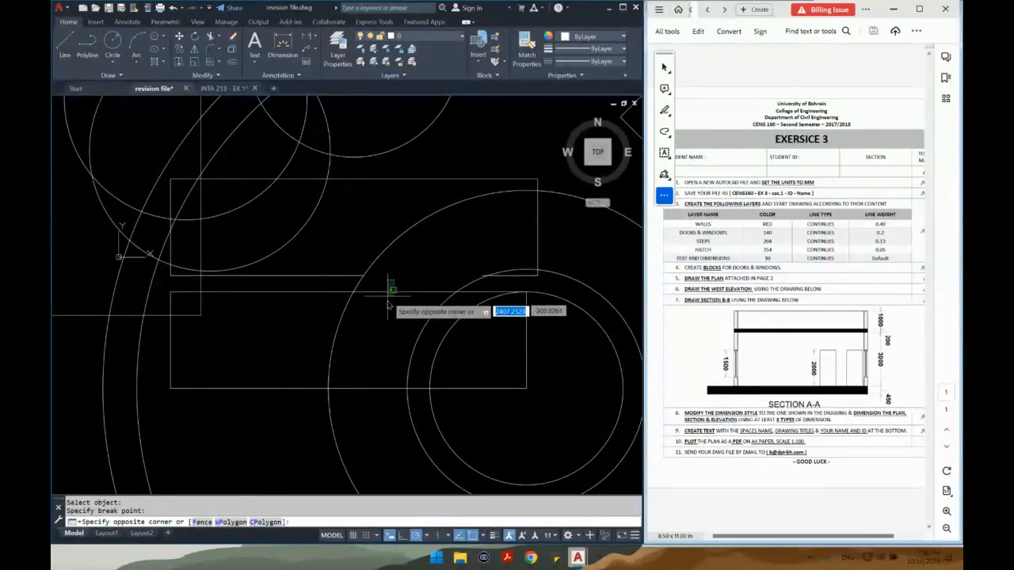
pyautogui.click(388, 305)
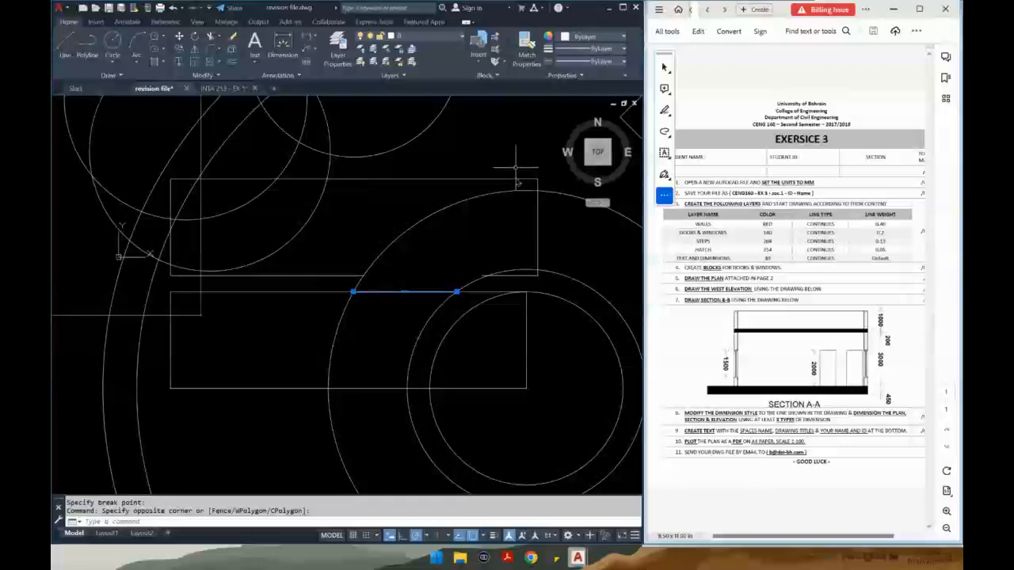
# Select all the practice shapes and loose line pairs in the drawing
pyautogui.scroll(-2, 450, 341)
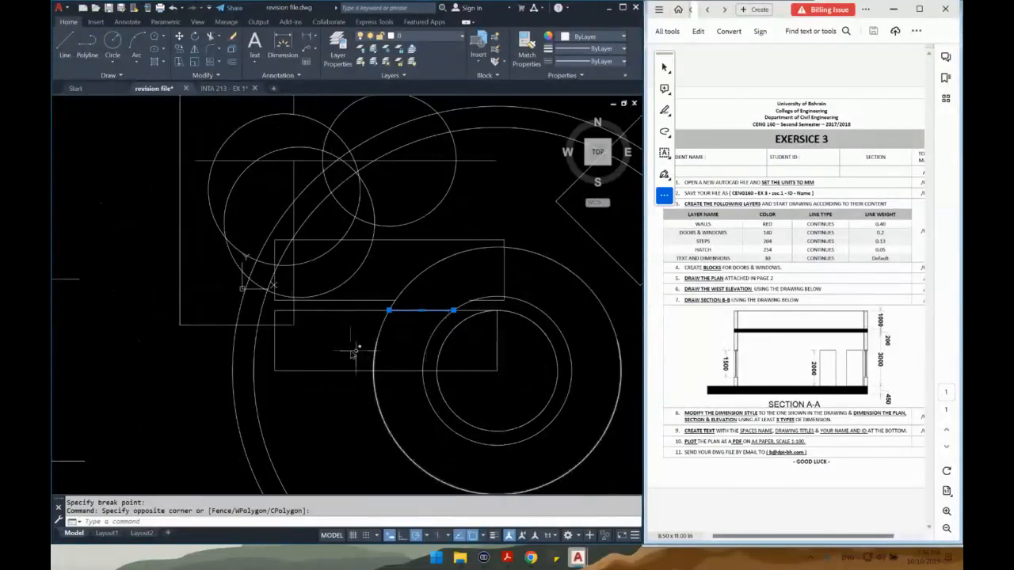
pyautogui.scroll(-2, 340, 349)
pyautogui.scroll(-2, 328, 323)
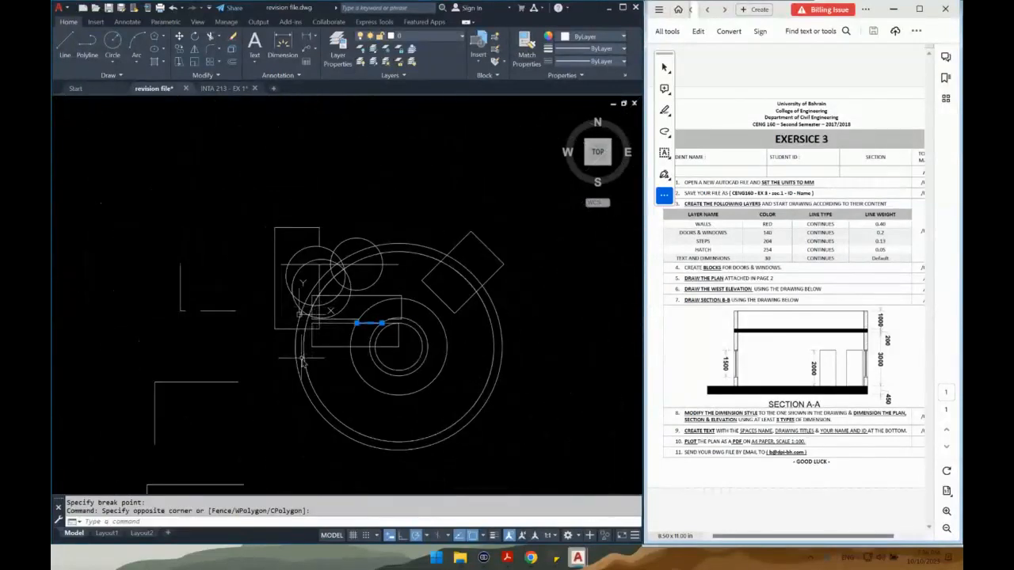
pyautogui.scroll(-3, 329, 324)
pyautogui.moveTo(329, 325); pyautogui.dragTo(331, 317, button='middle')
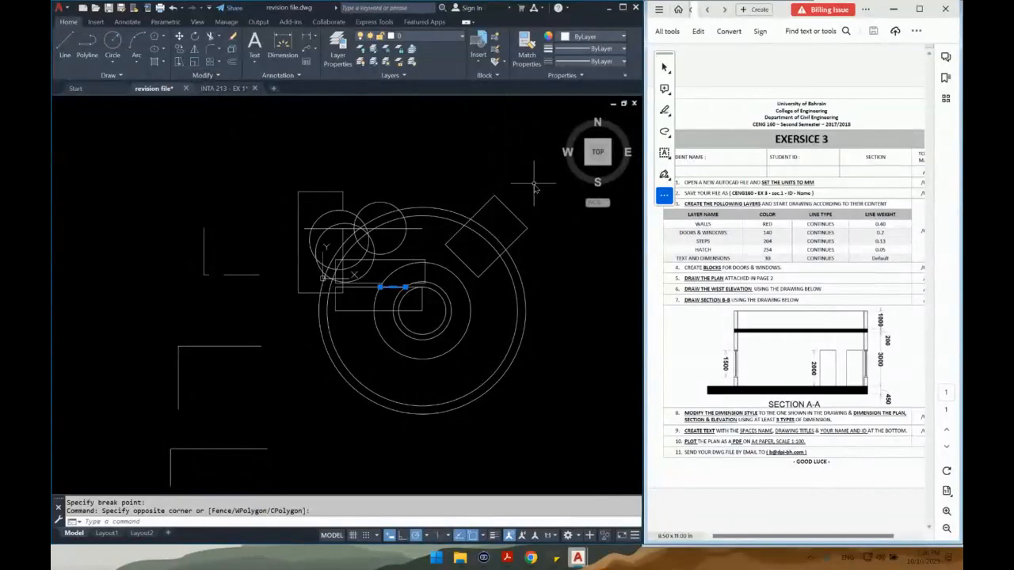
pyautogui.click(149, 481)
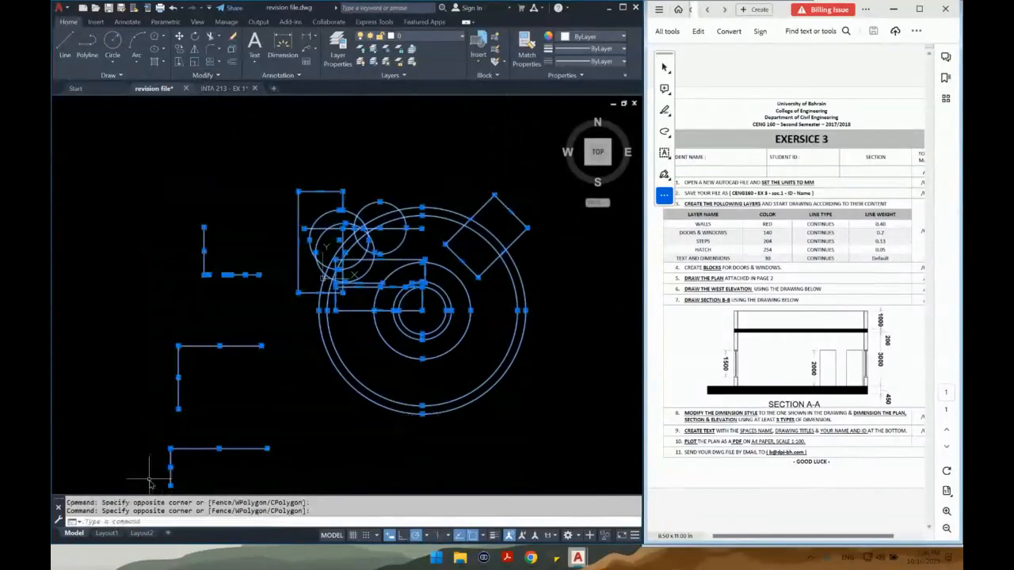